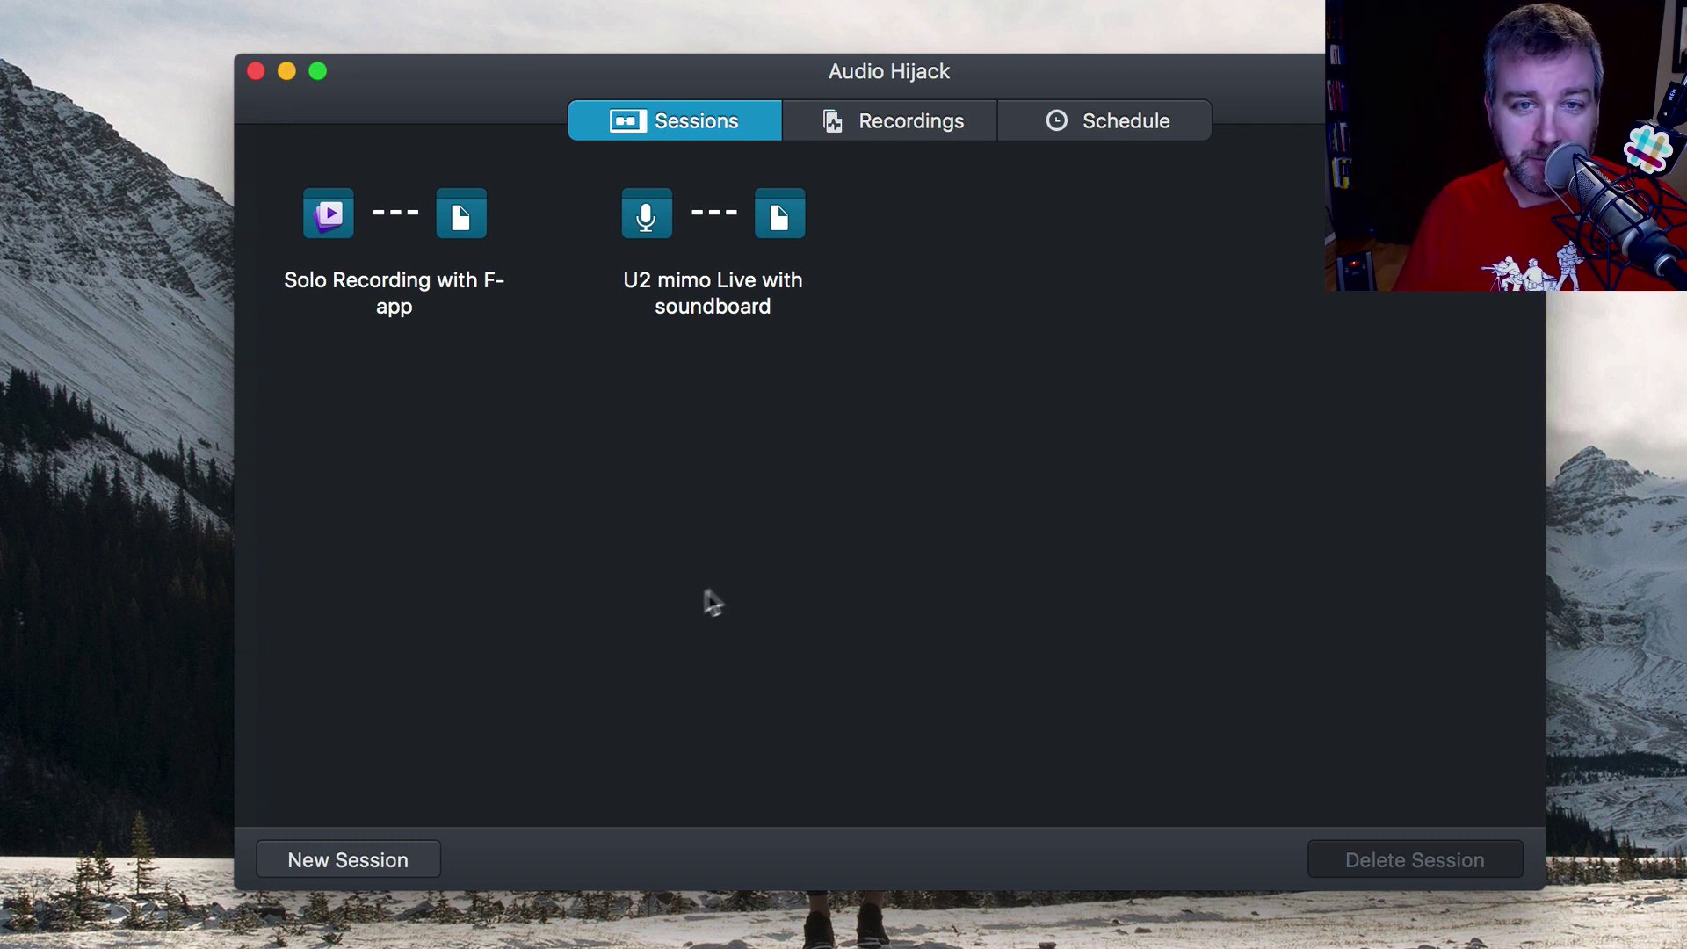
Create a new session from the New Blank Session template after looking through the other session templates.
left_click(386, 865)
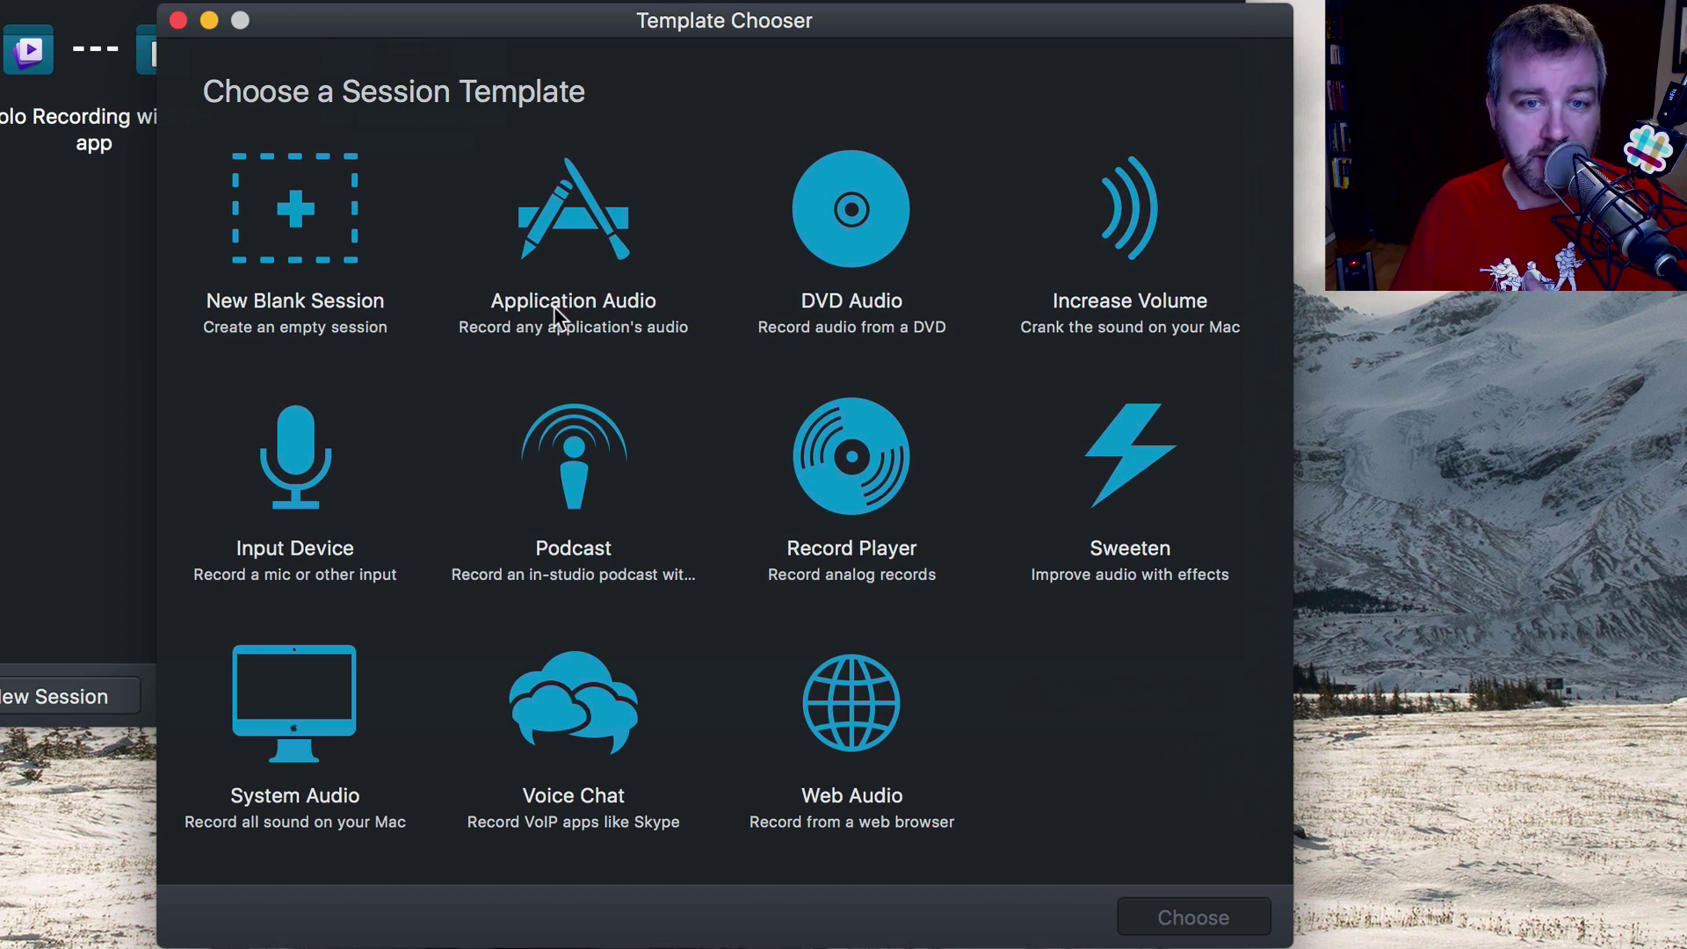
left_click(599, 283)
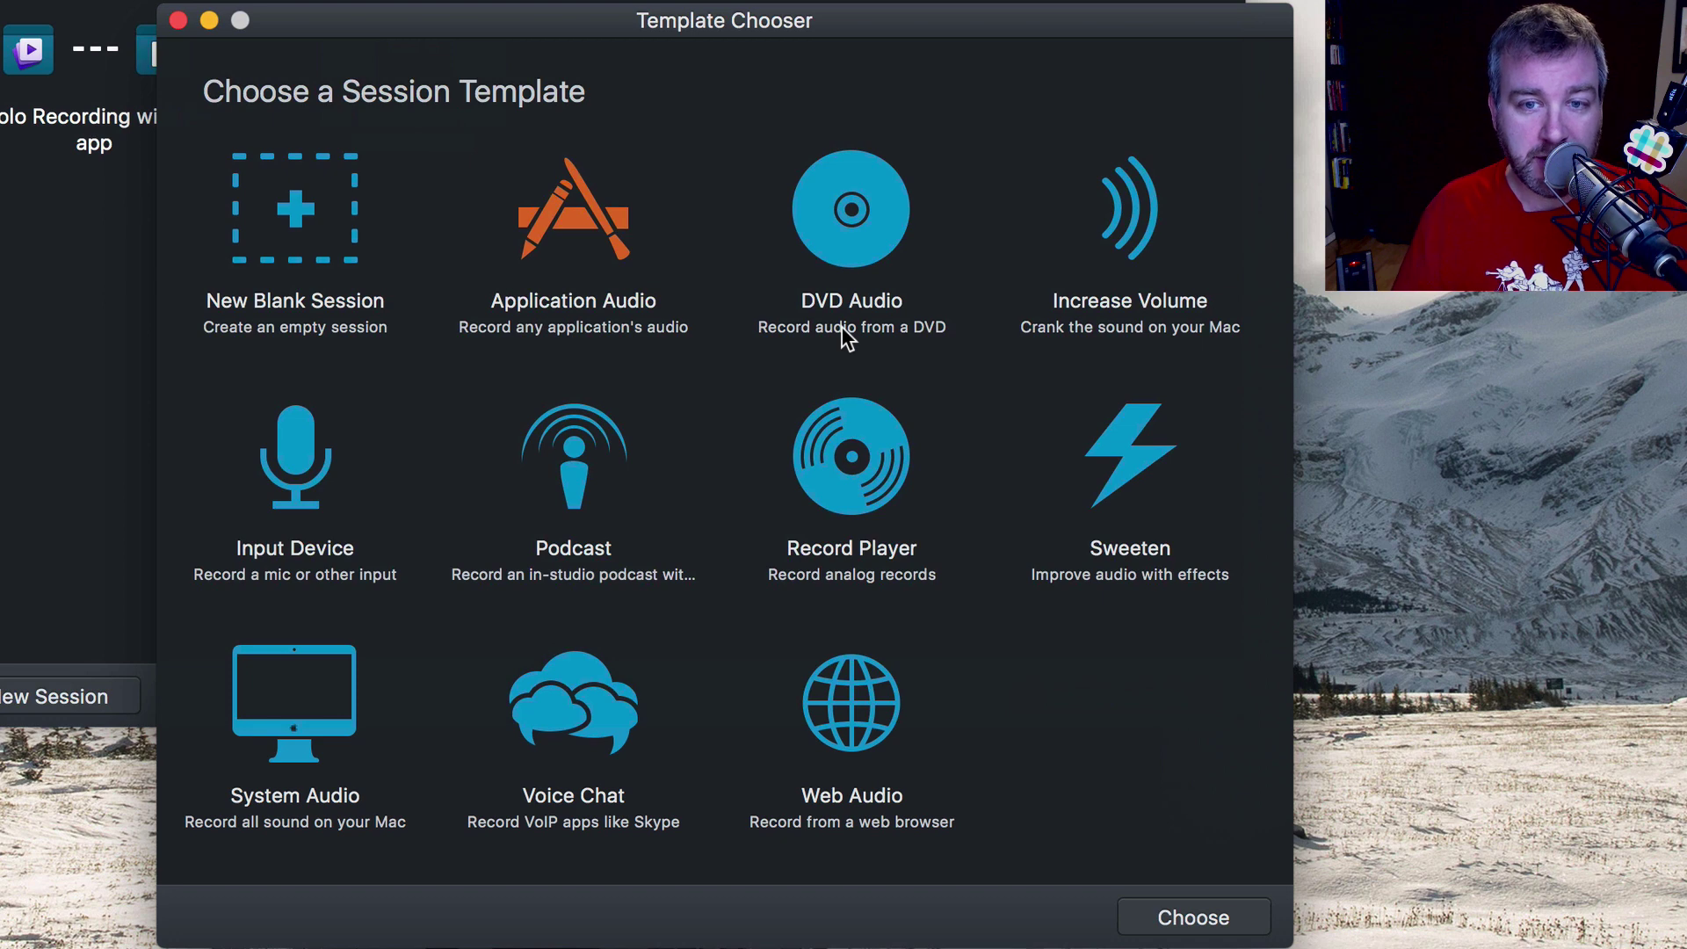
left_click(845, 303)
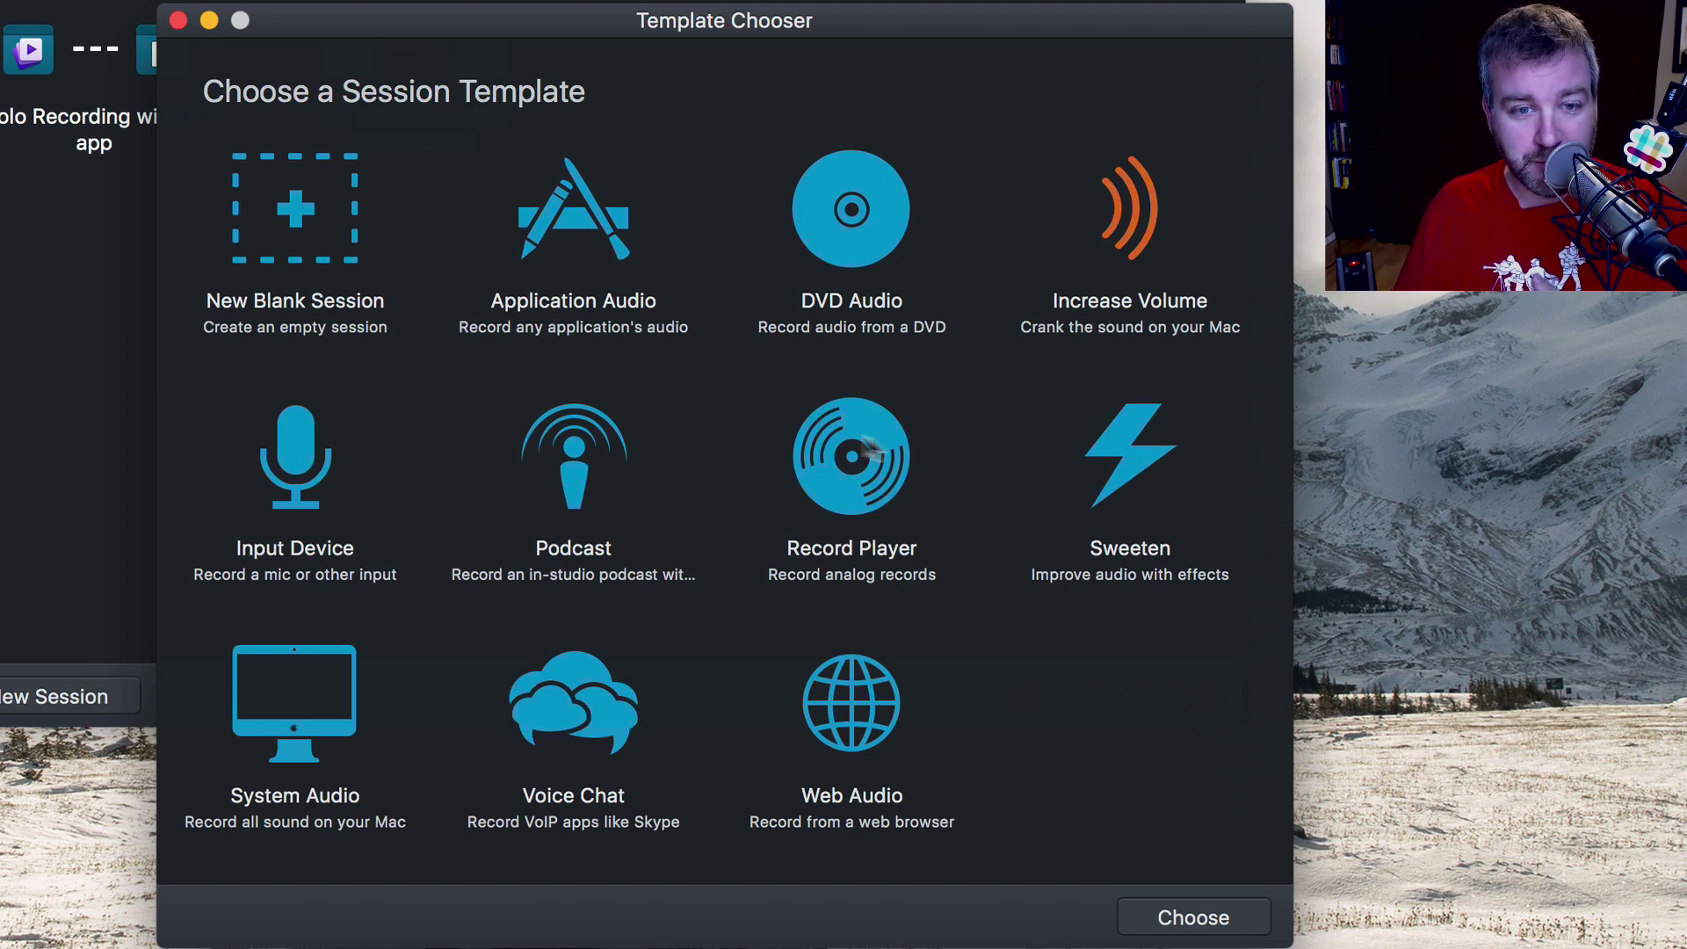
left_click(312, 478)
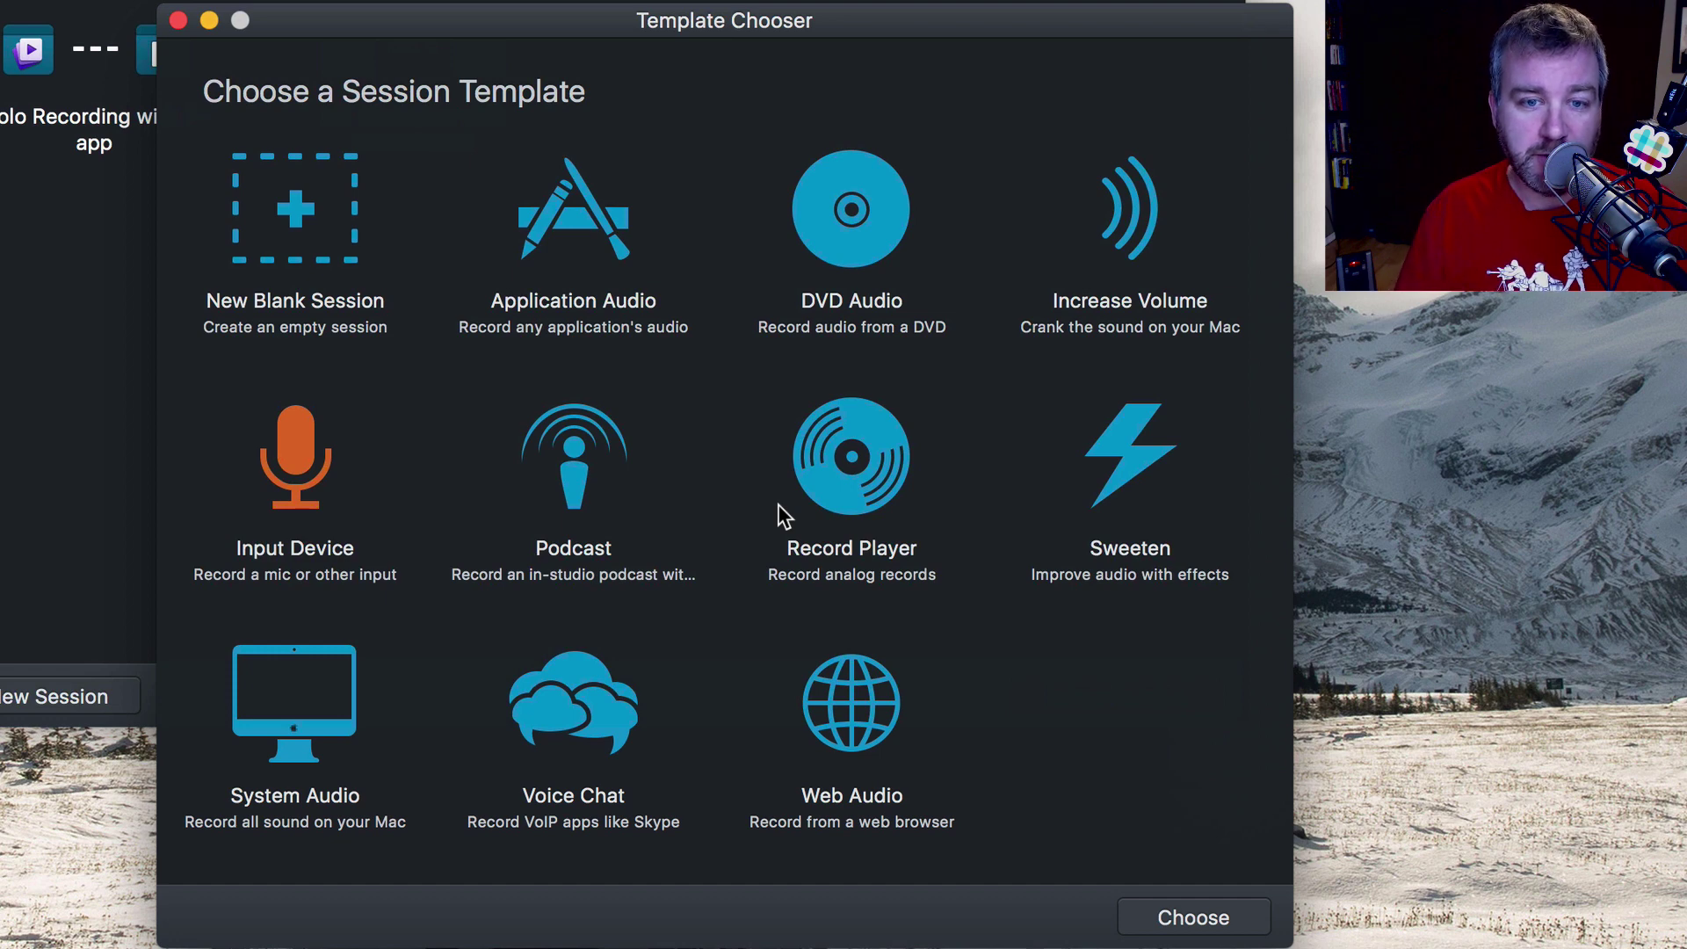
left_click(549, 500)
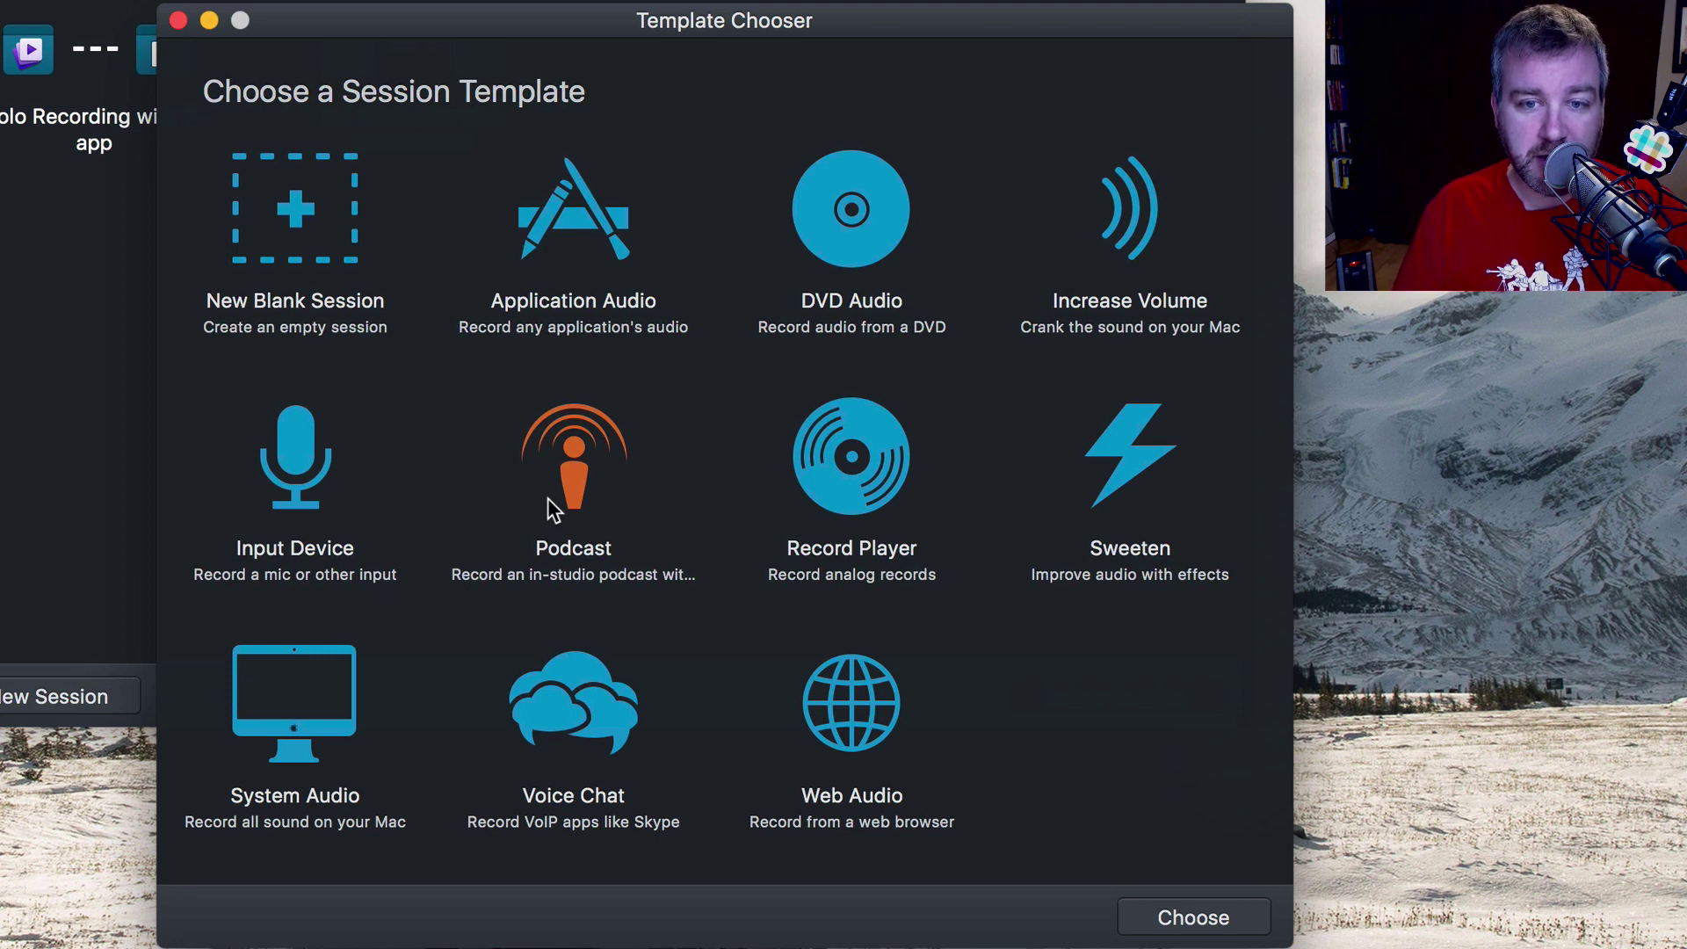
left_click(877, 454)
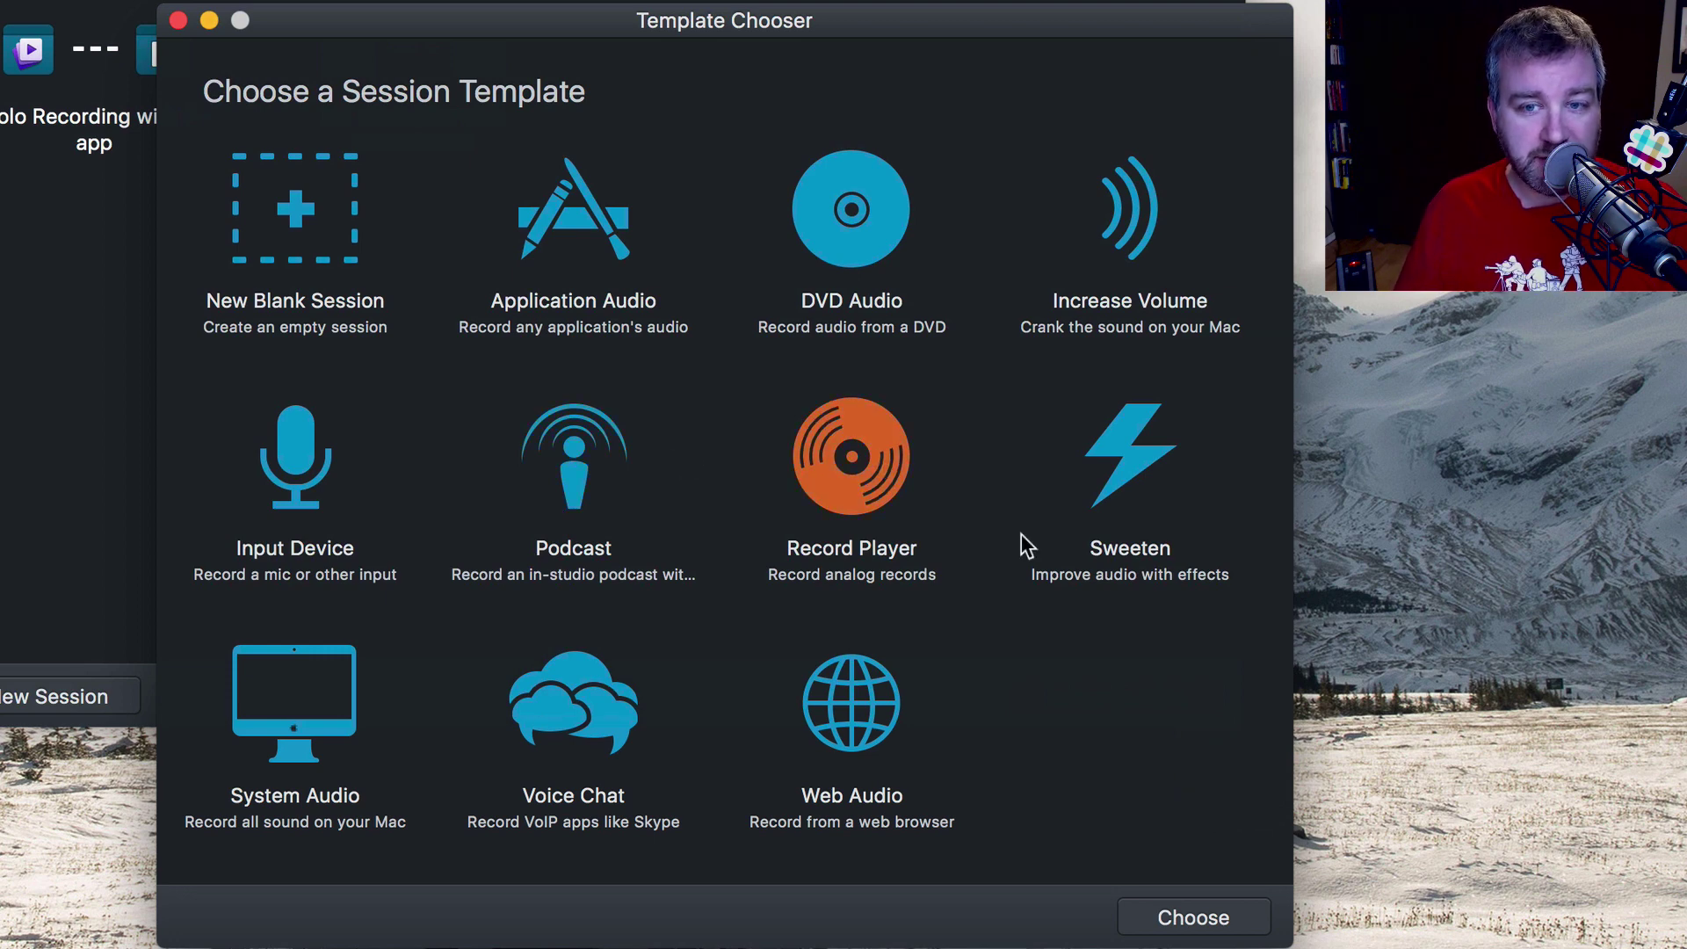
left_click(1133, 501)
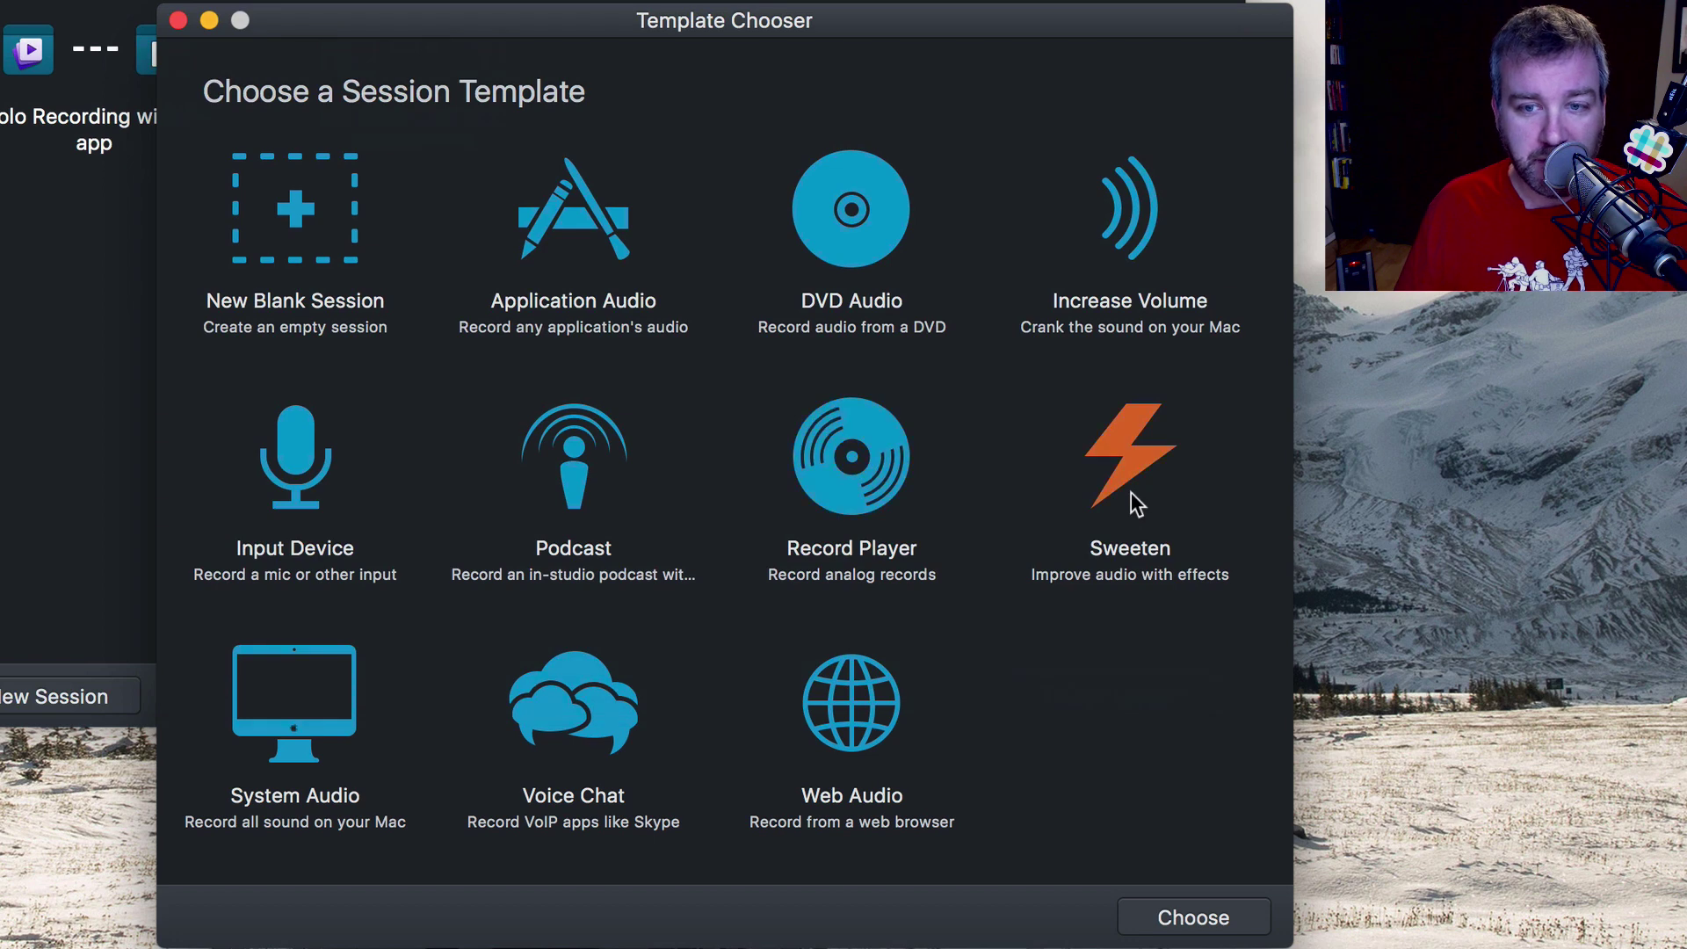
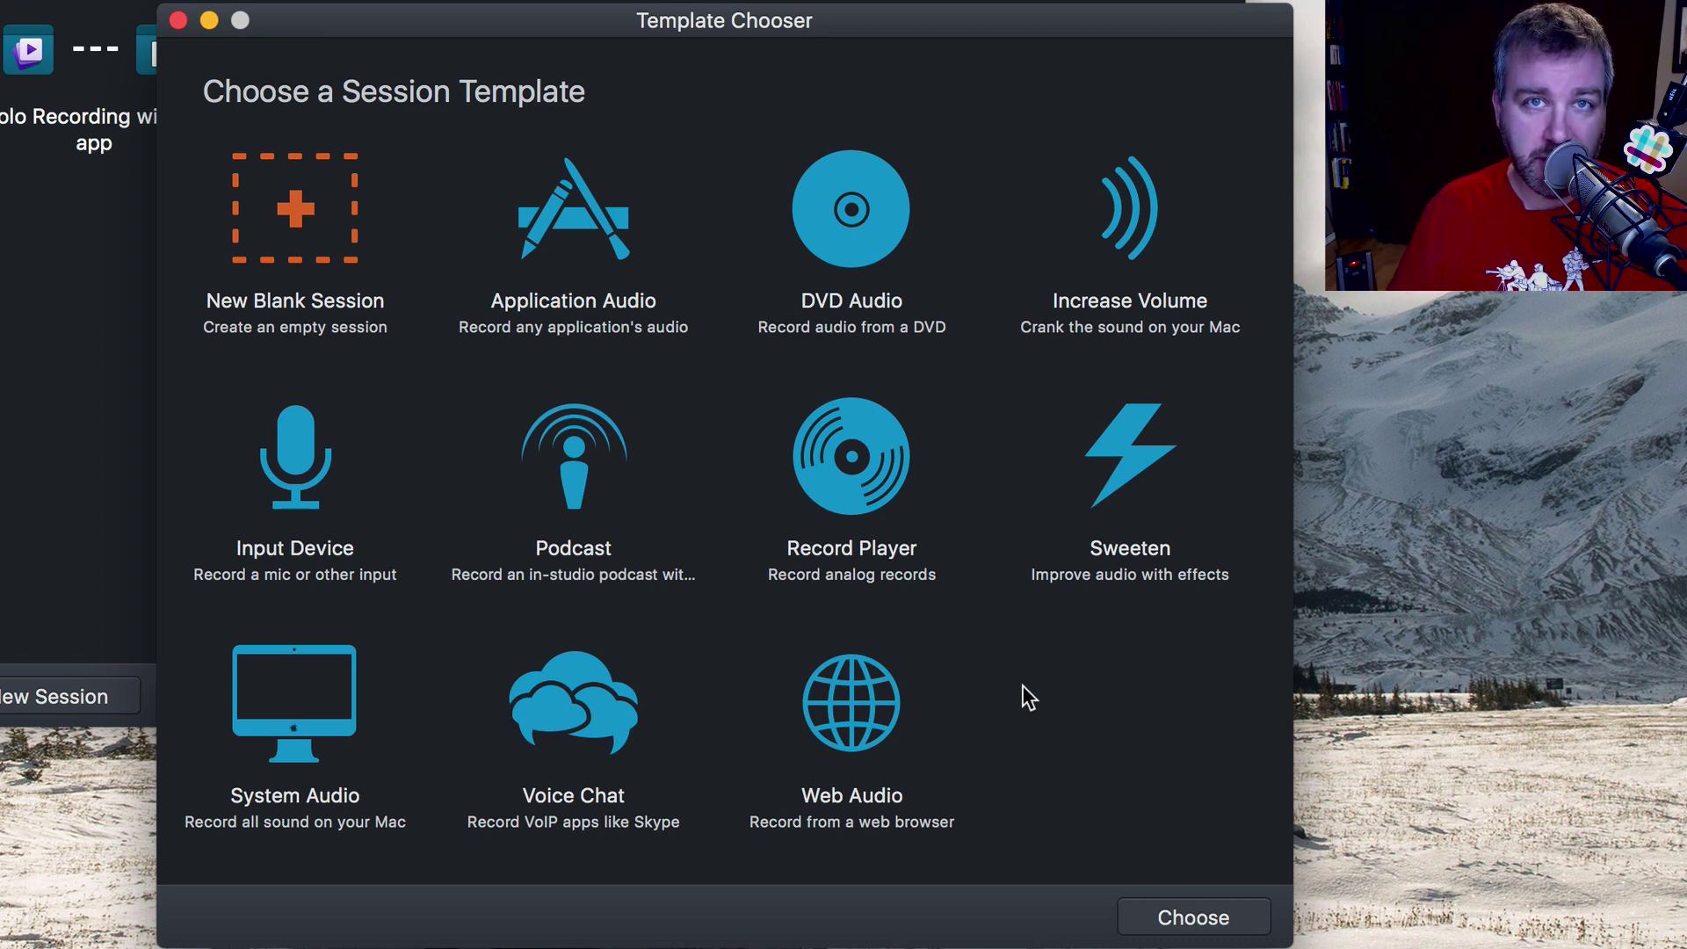
double_click(313, 230)
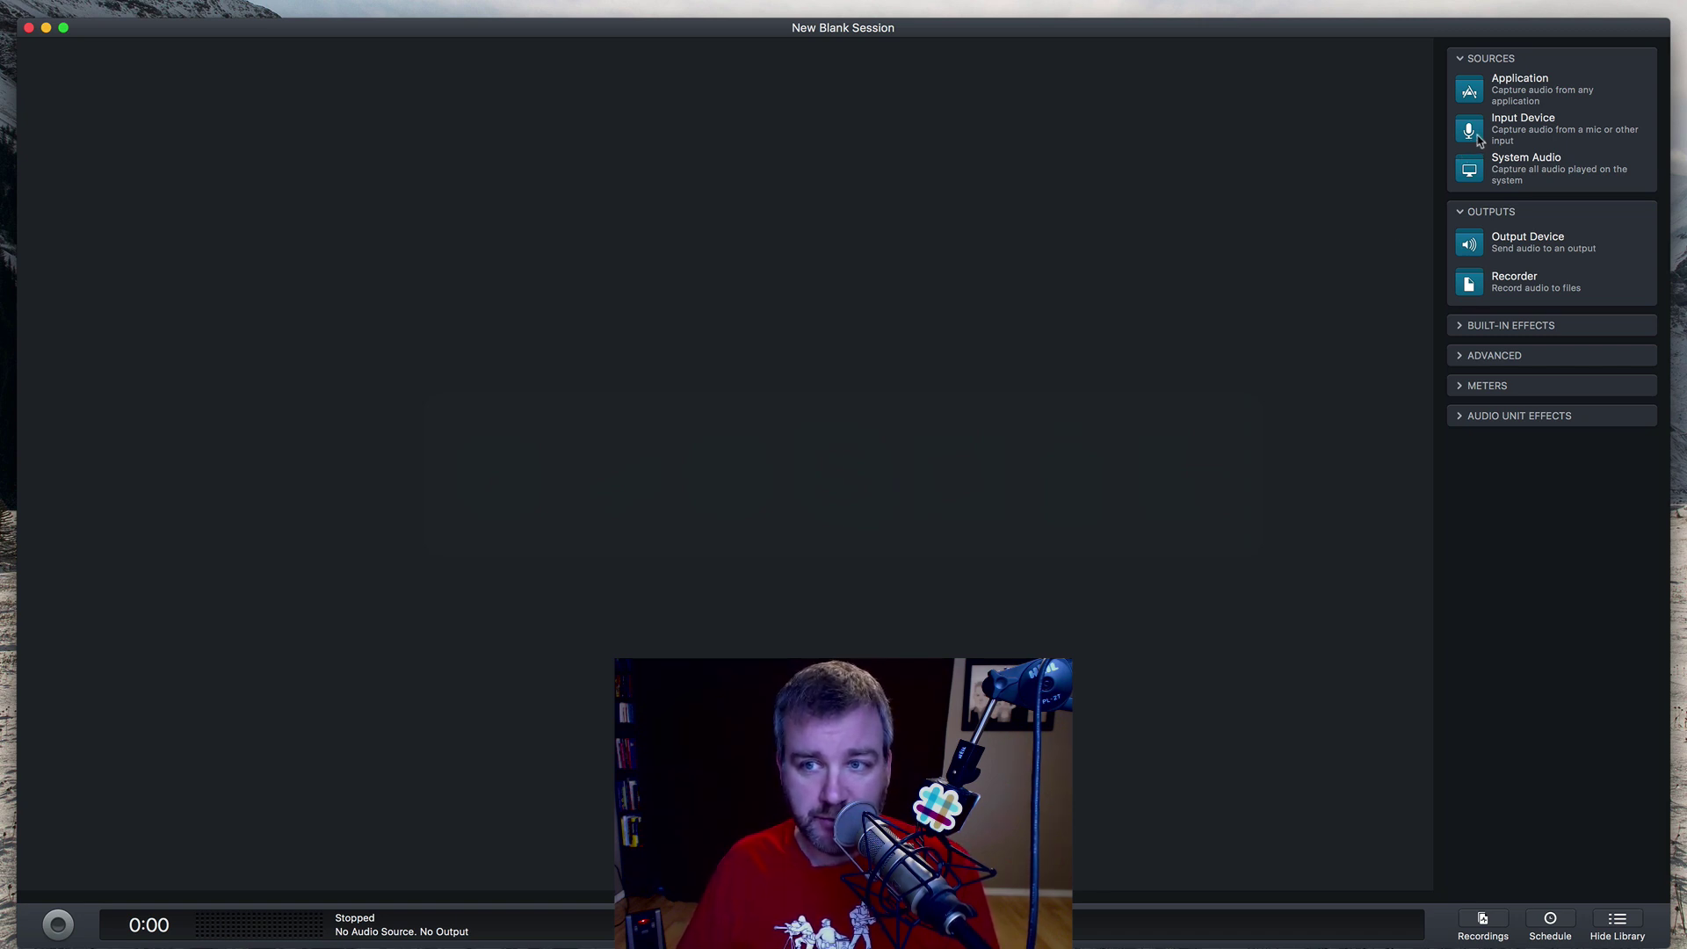
Add an Input Device source to the empty session and set its audio device to Scarlett 18i8 USB.
left_click_drag(1479, 139, 195, 202)
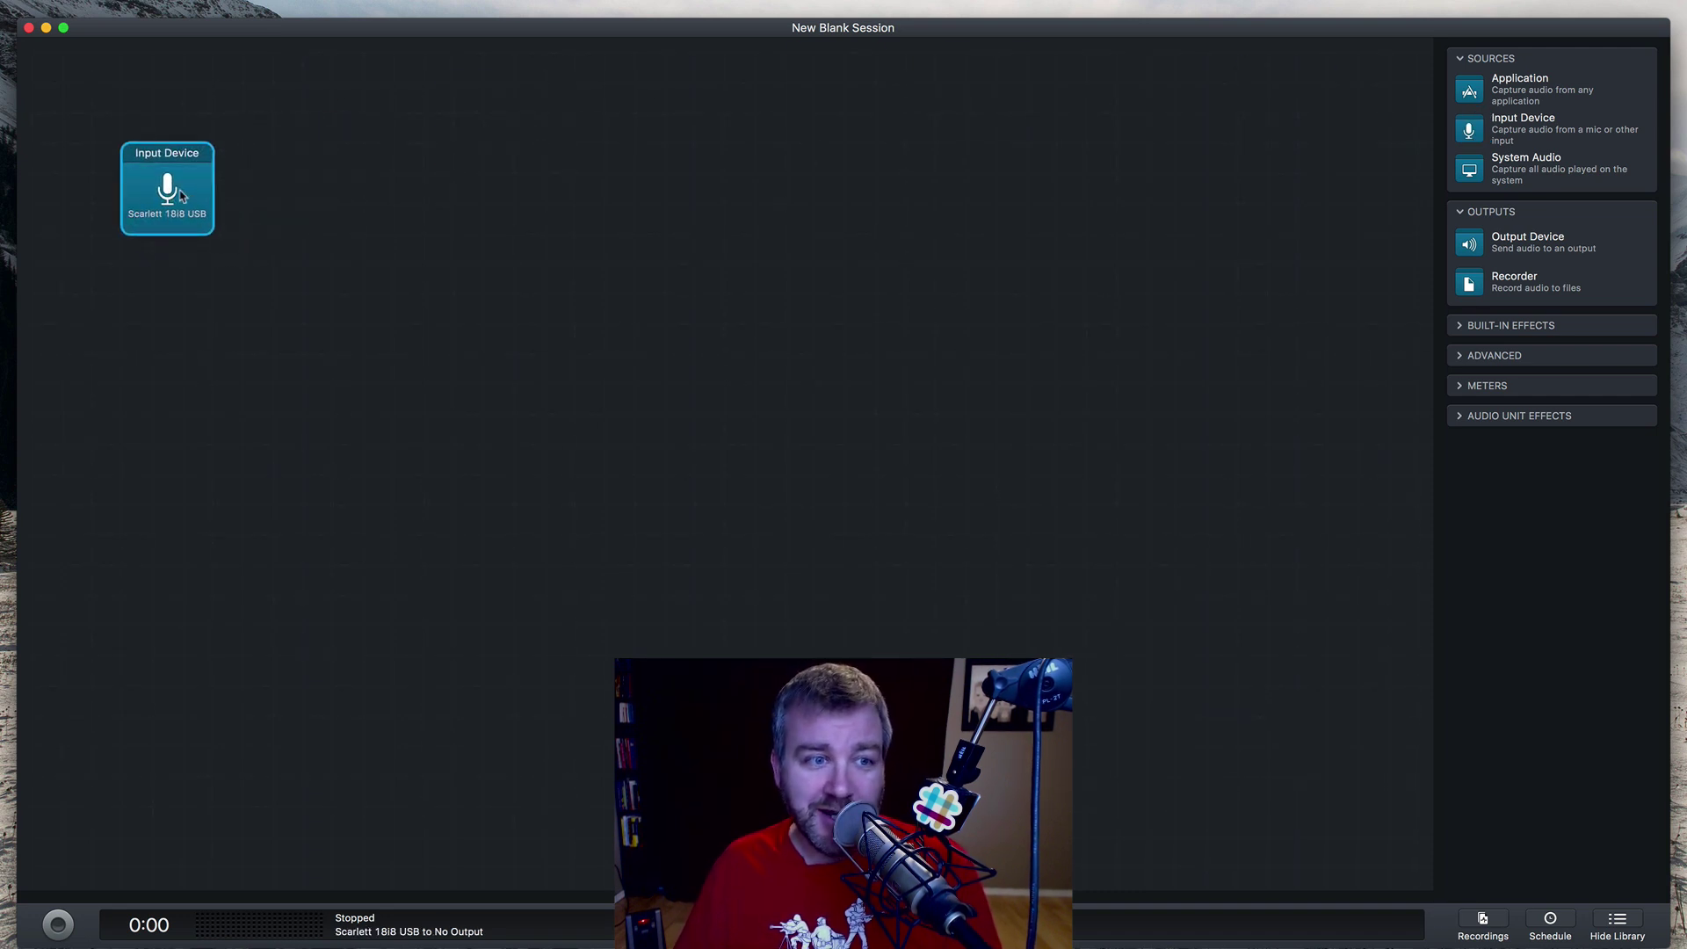
left_click(182, 195)
left_click(275, 311)
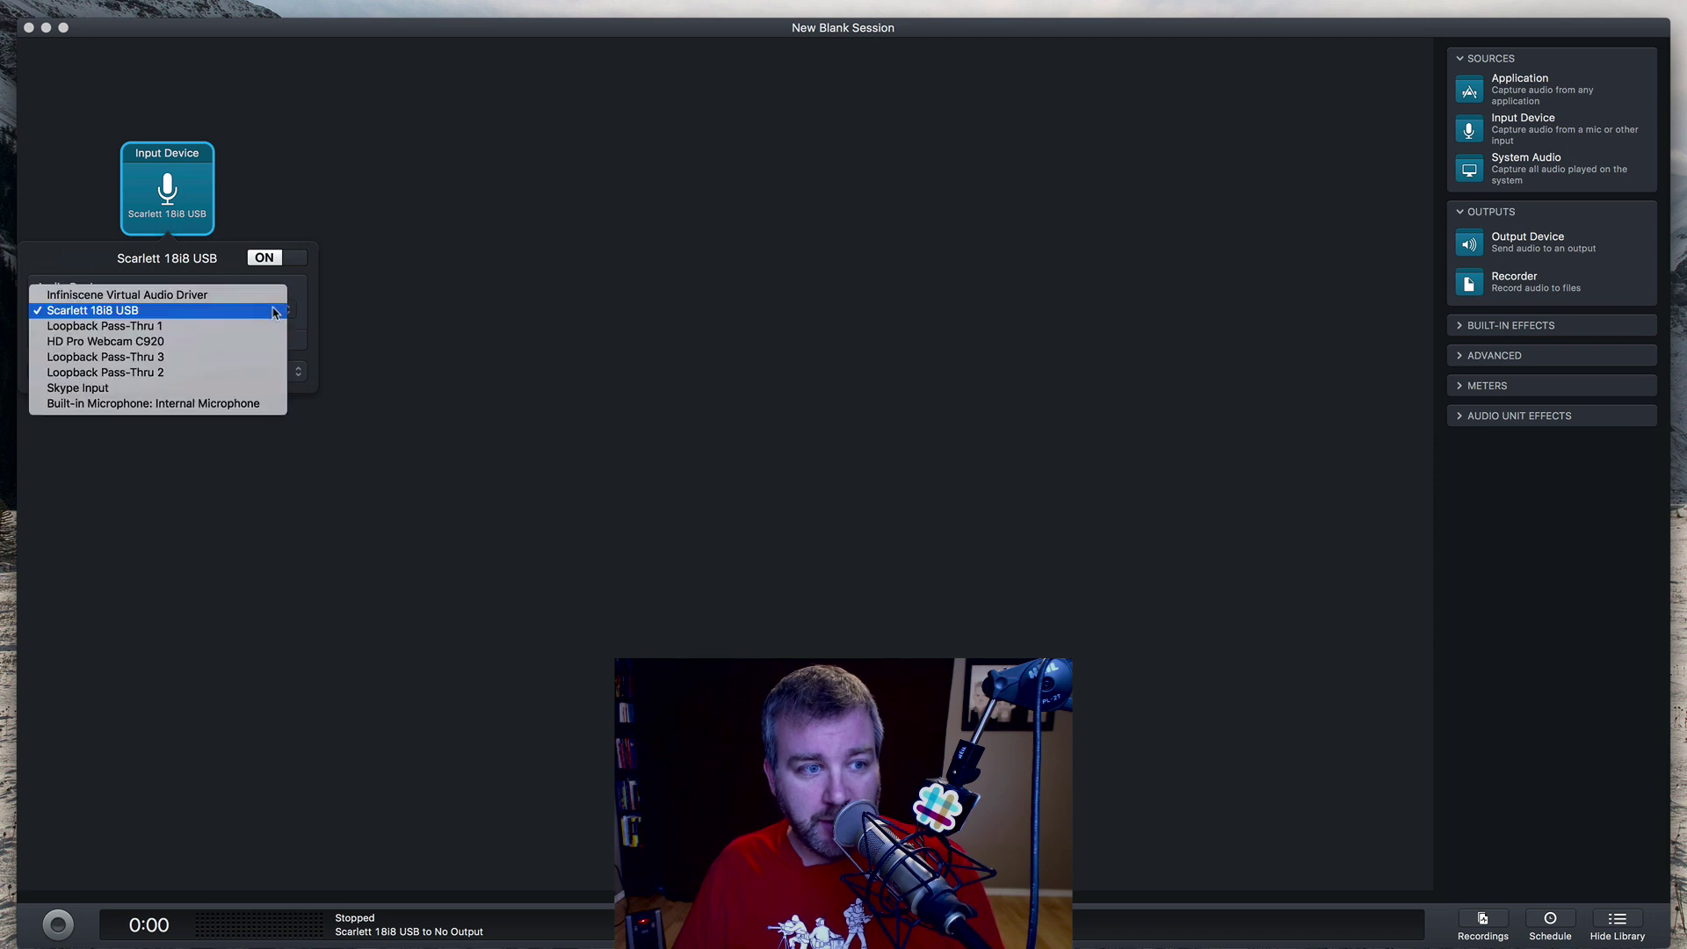
left_click(251, 407)
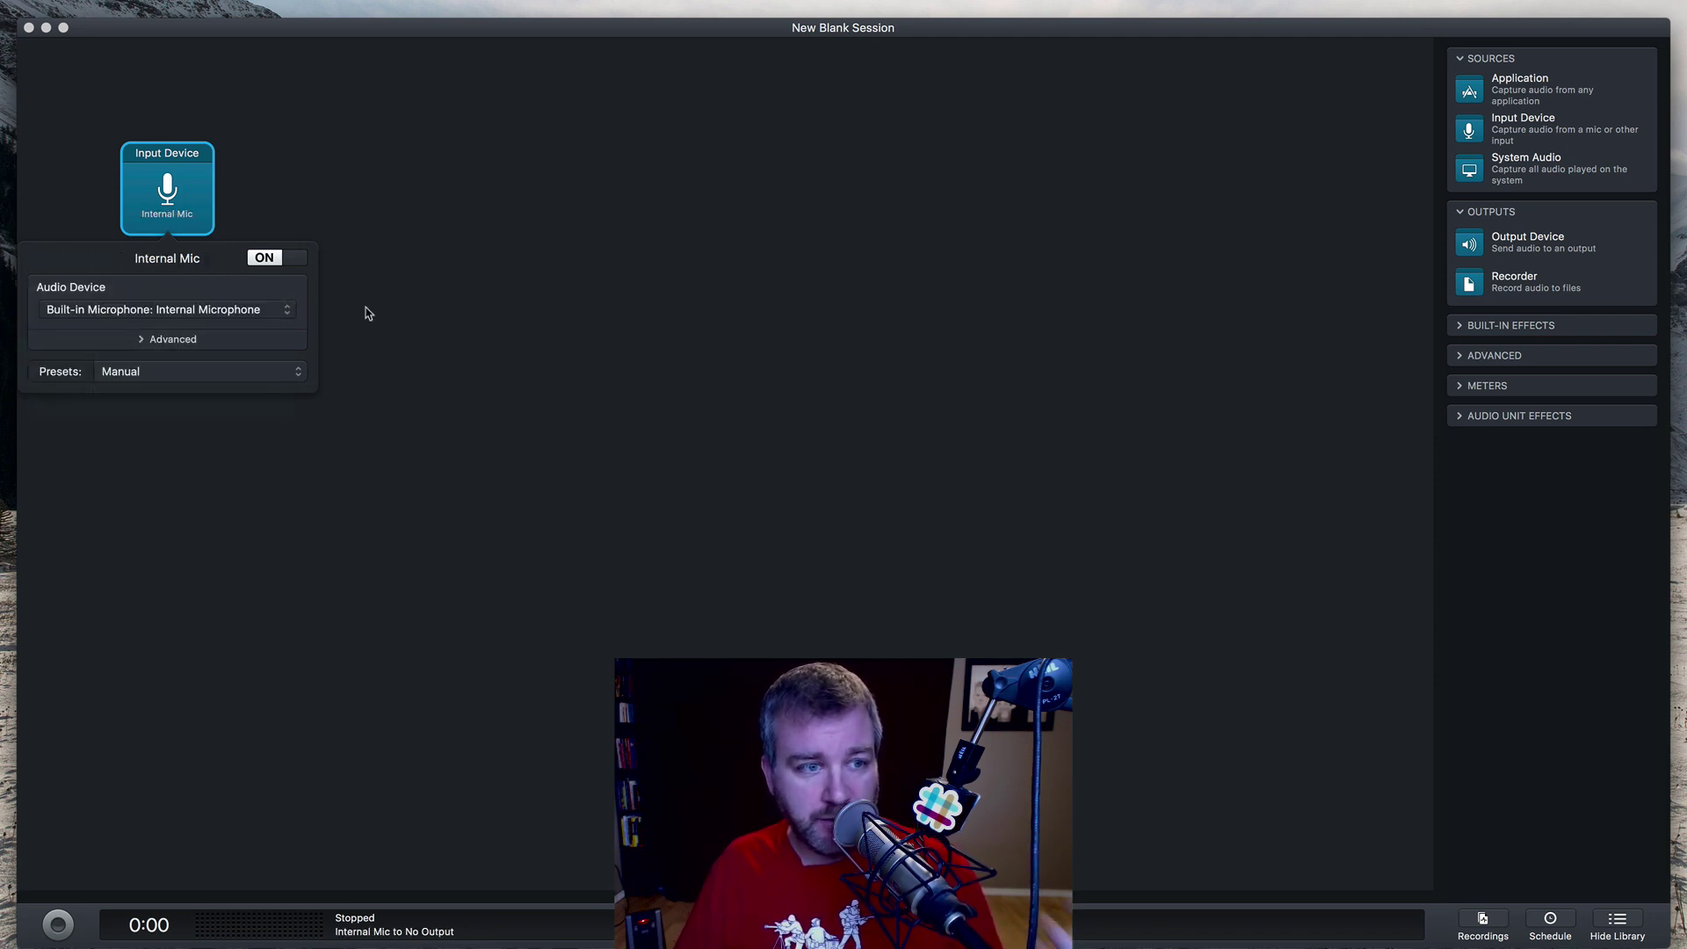
left_click(290, 309)
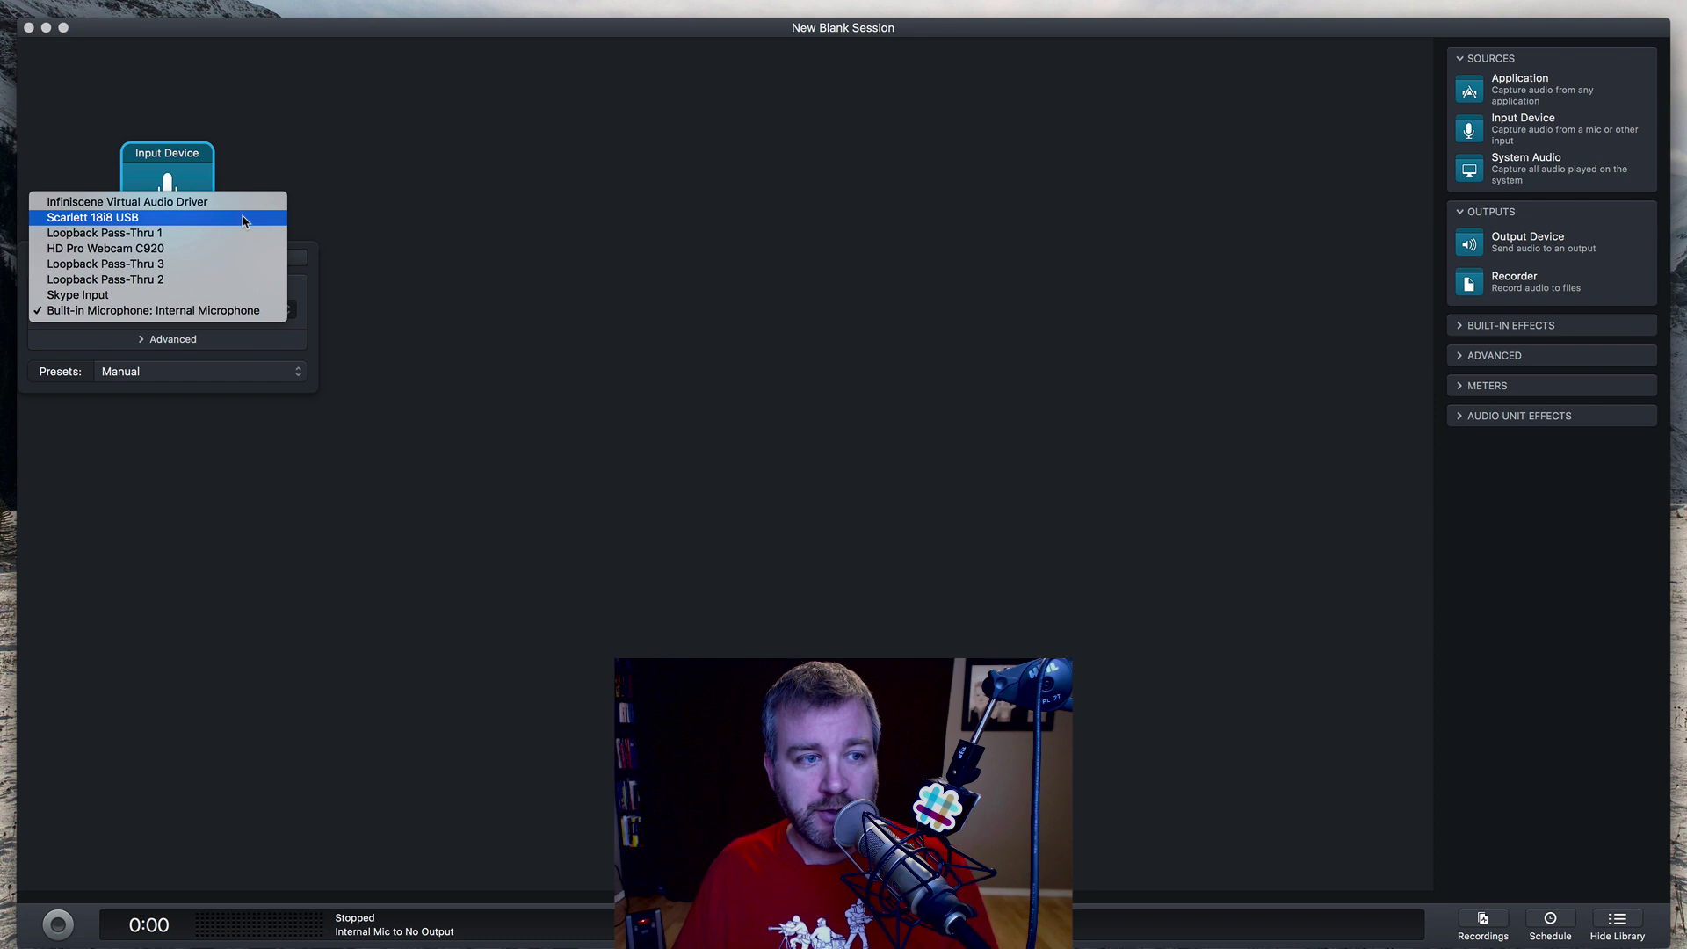
left_click(245, 220)
In the input device's advanced settings, assign channel 1 to both the left and right channels, and close the settings.
left_click(175, 340)
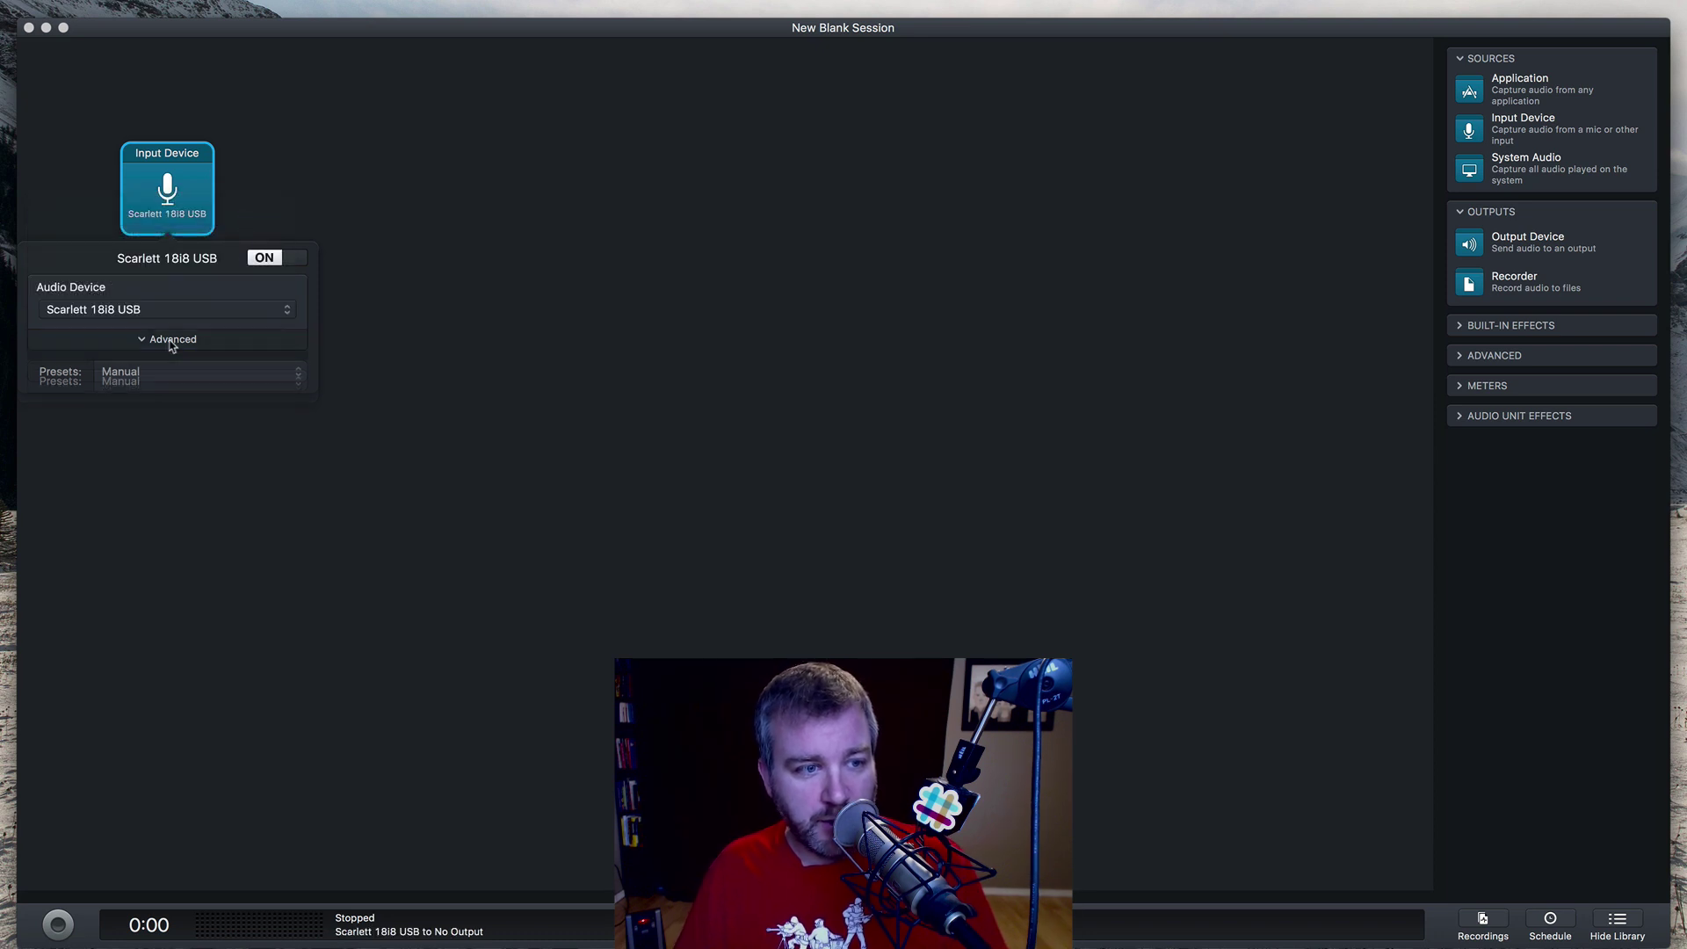
left_click(228, 367)
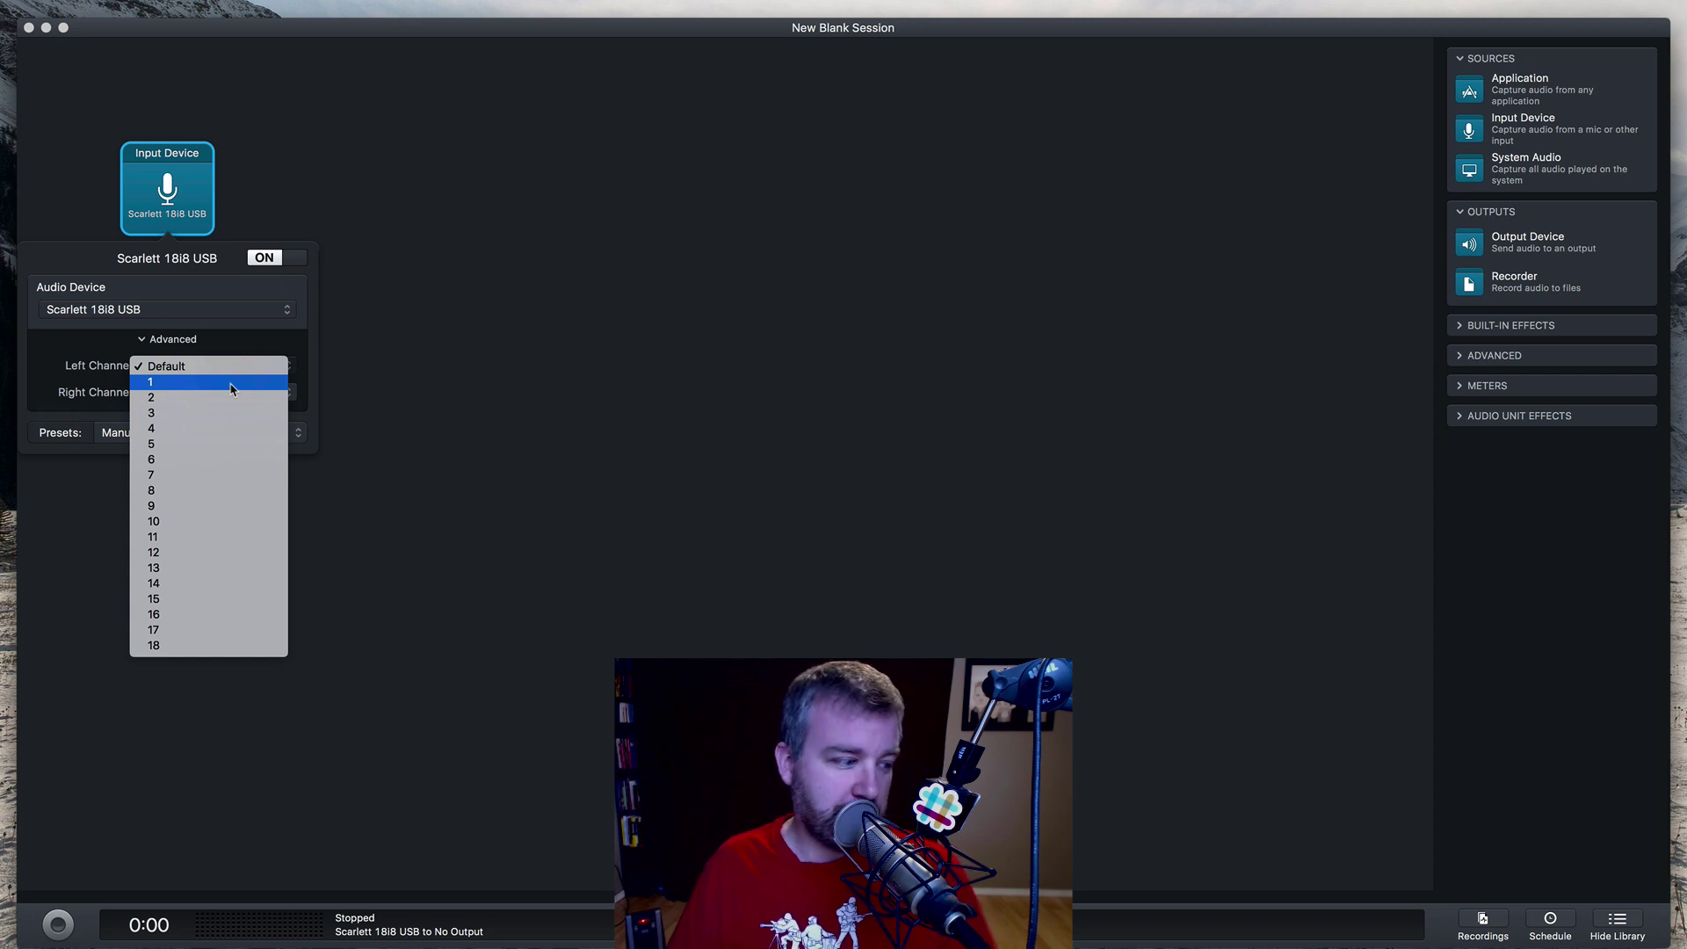
left_click(232, 381)
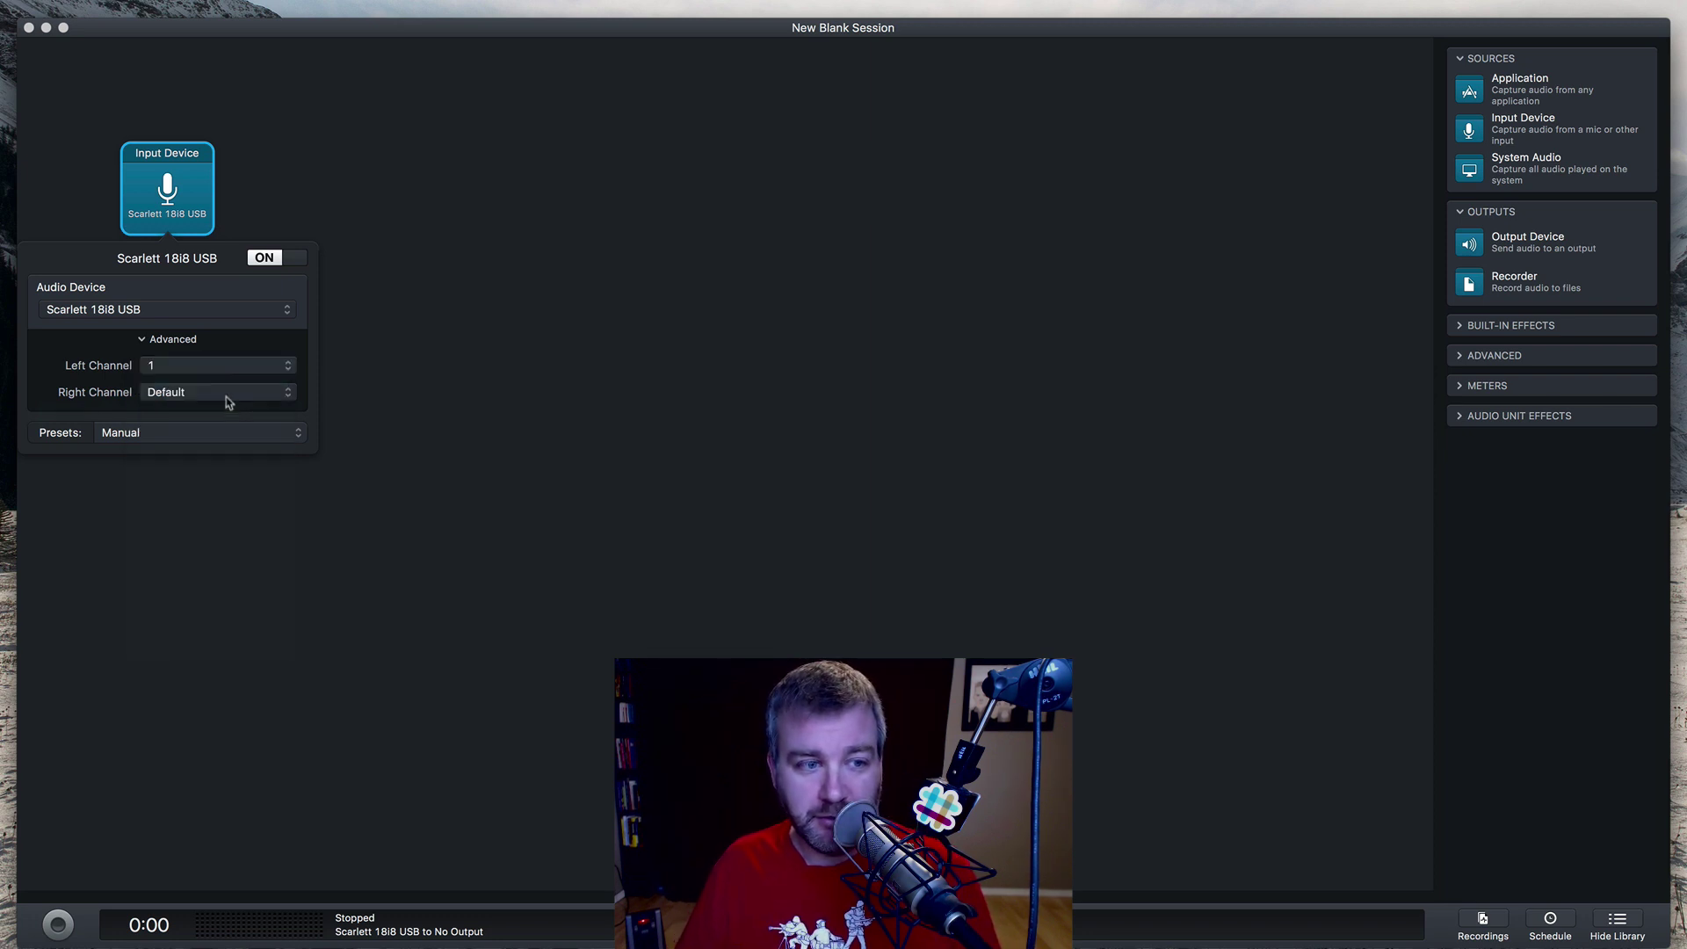
left_click(225, 392)
left_click(224, 407)
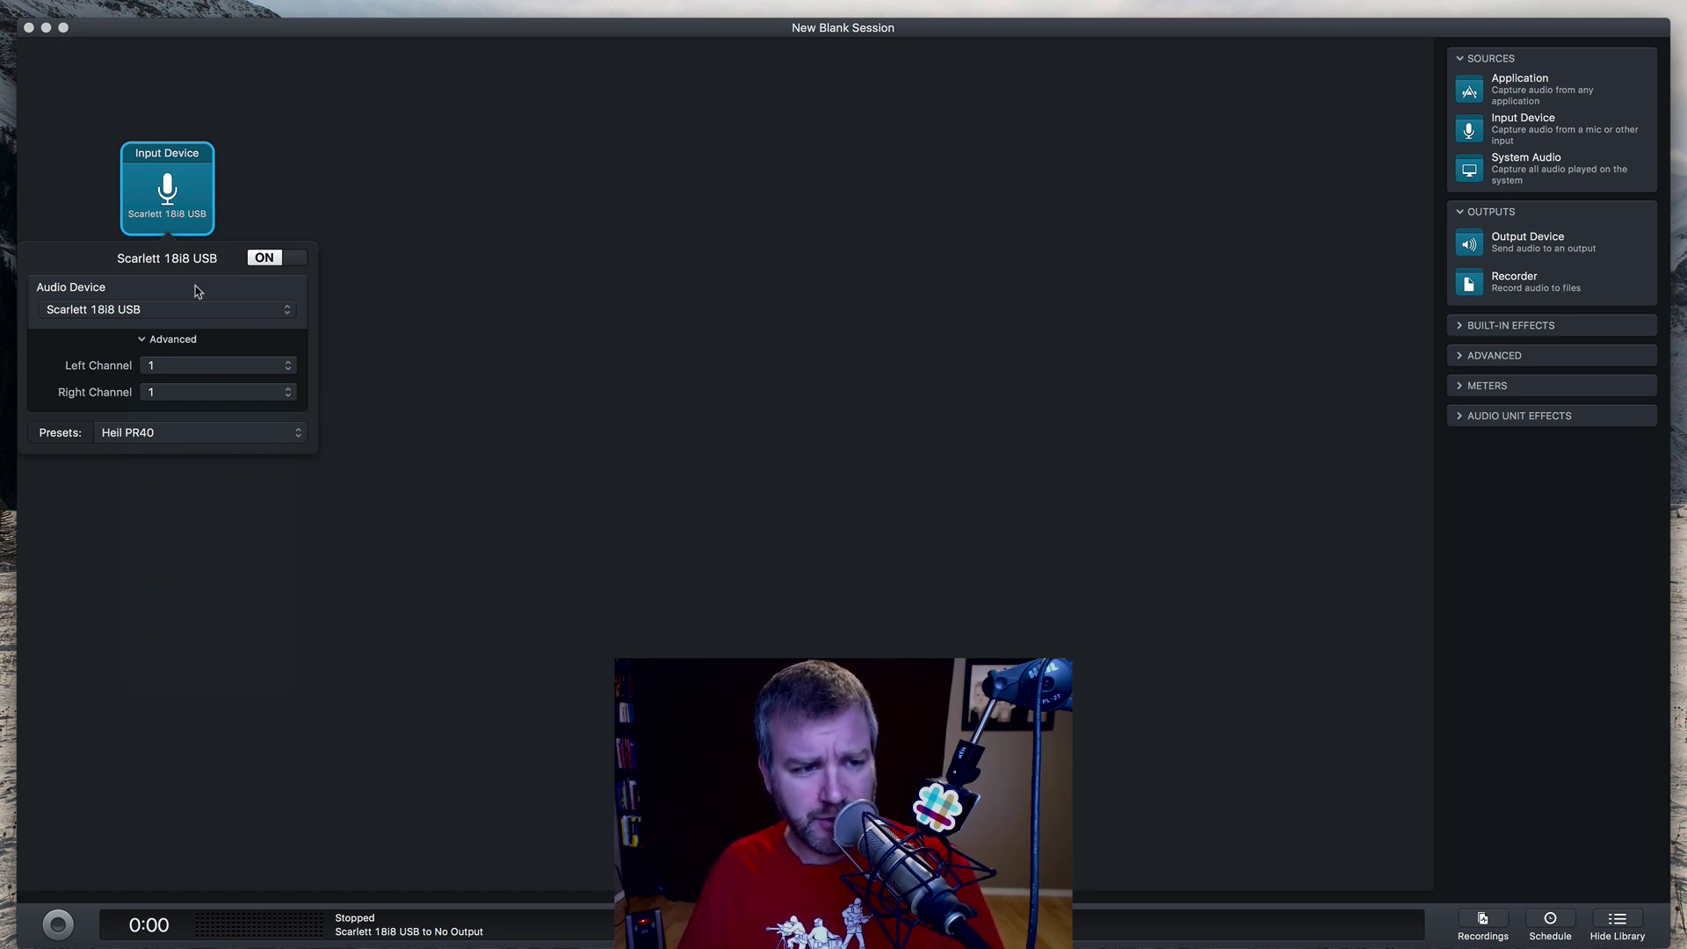
left_click(369, 298)
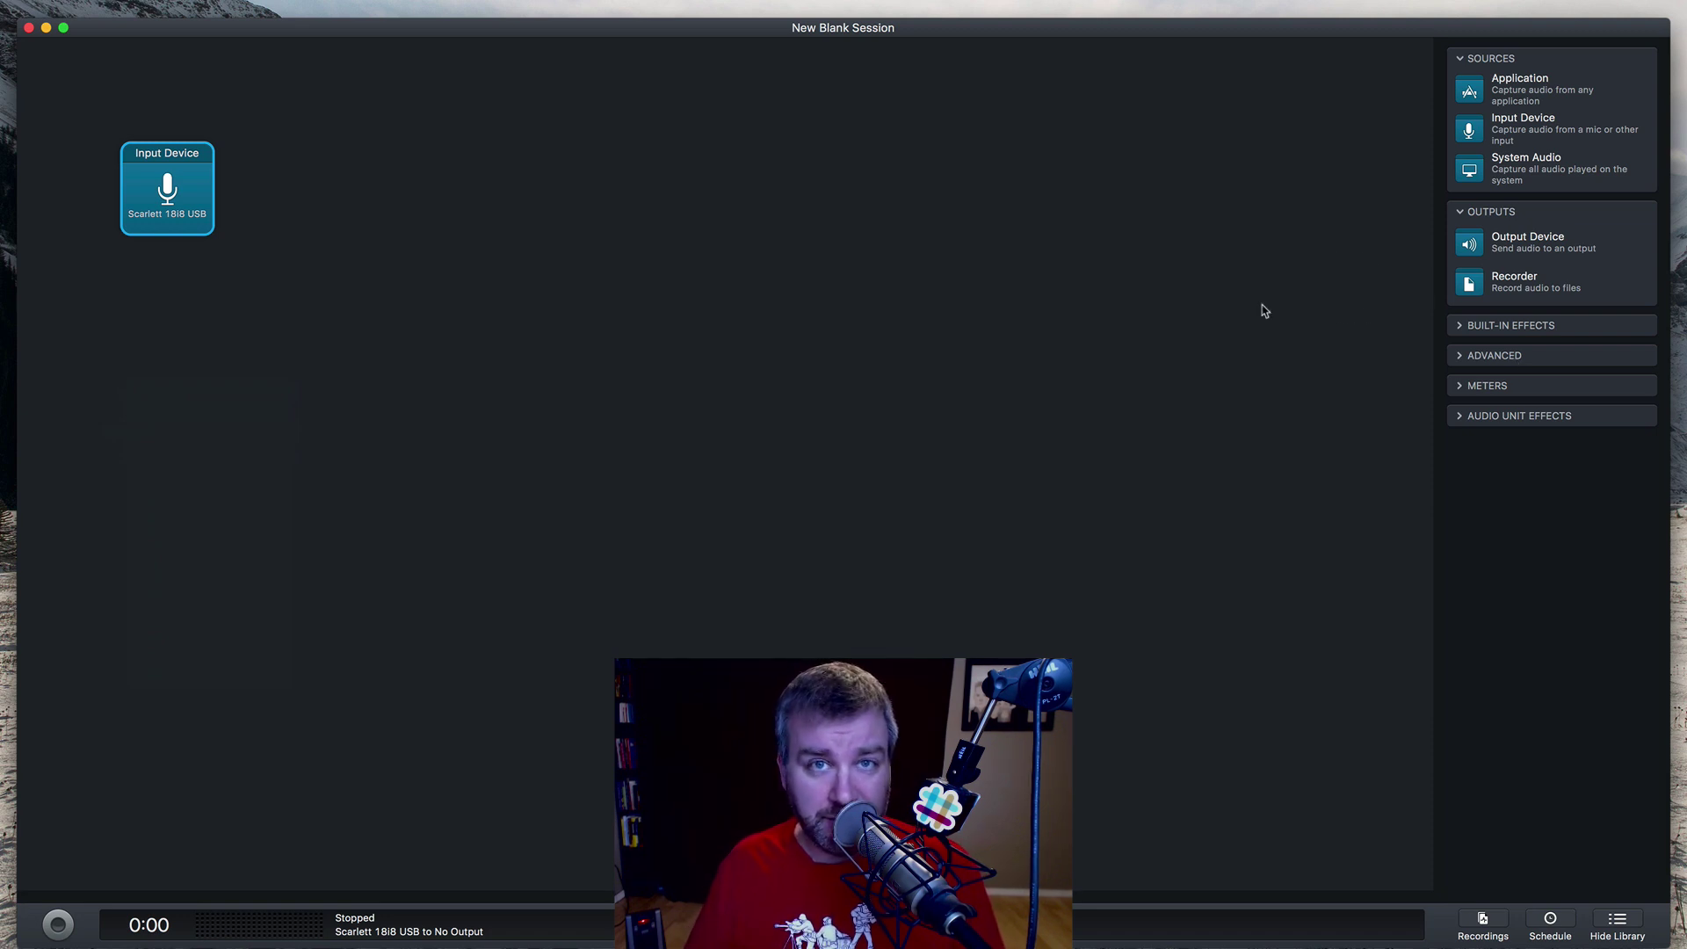
Add the built-in 10 Band EQ and Volume effects to the chain after the input device.
left_click(1513, 332)
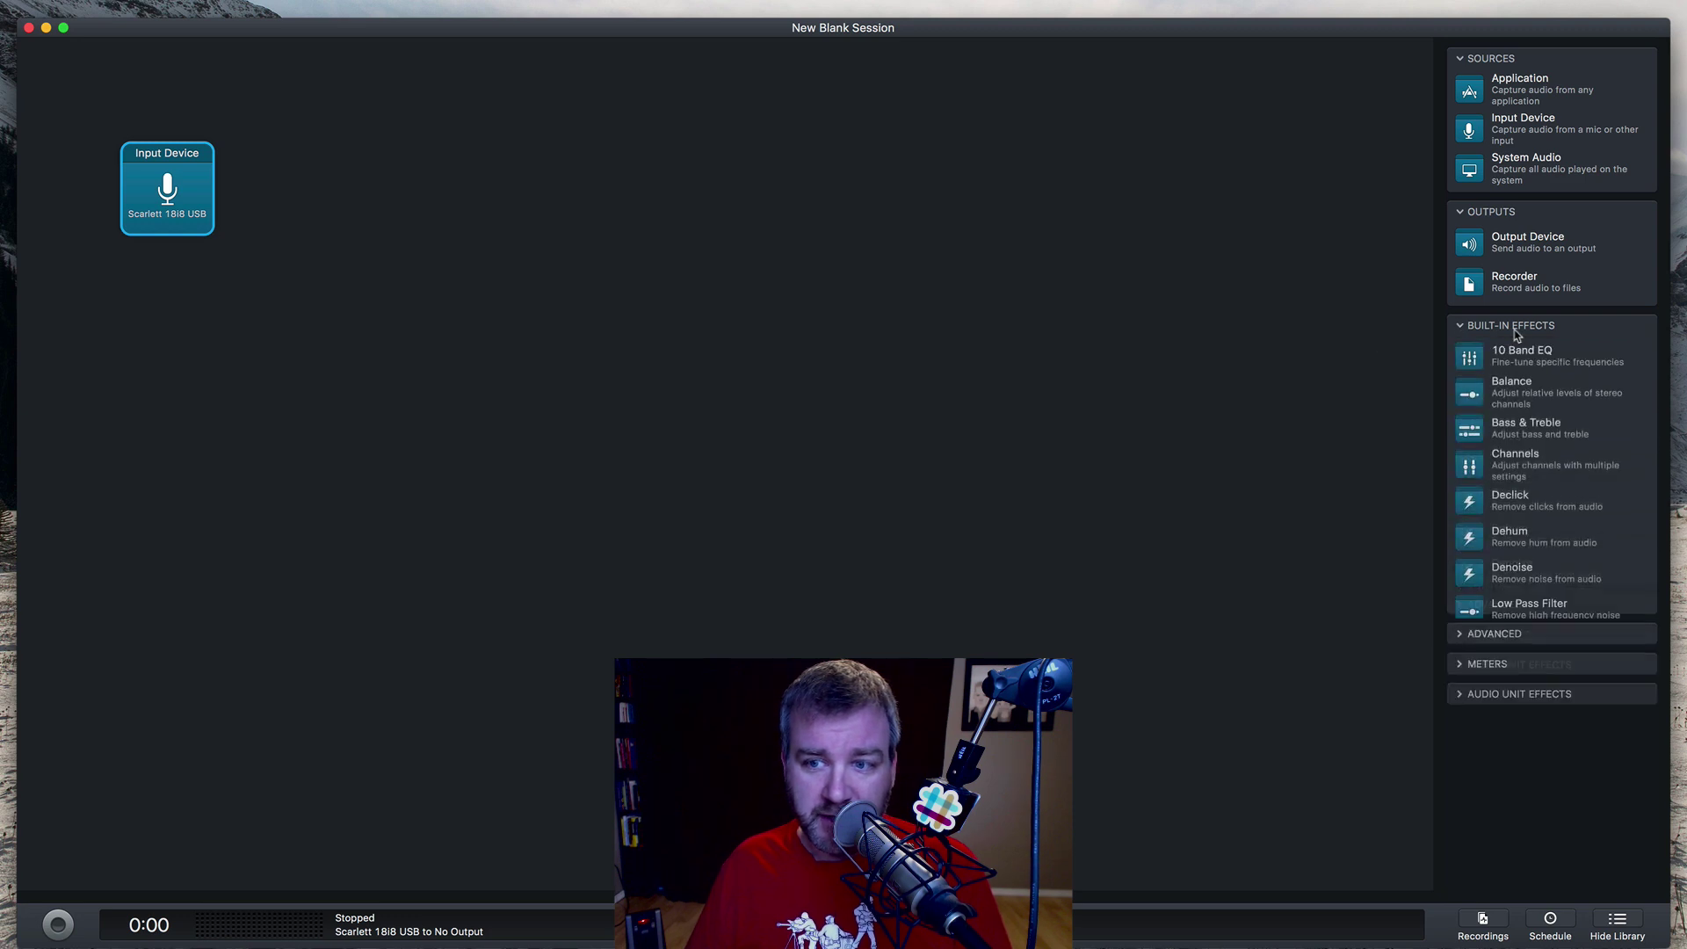
left_click_drag(1494, 369, 322, 198)
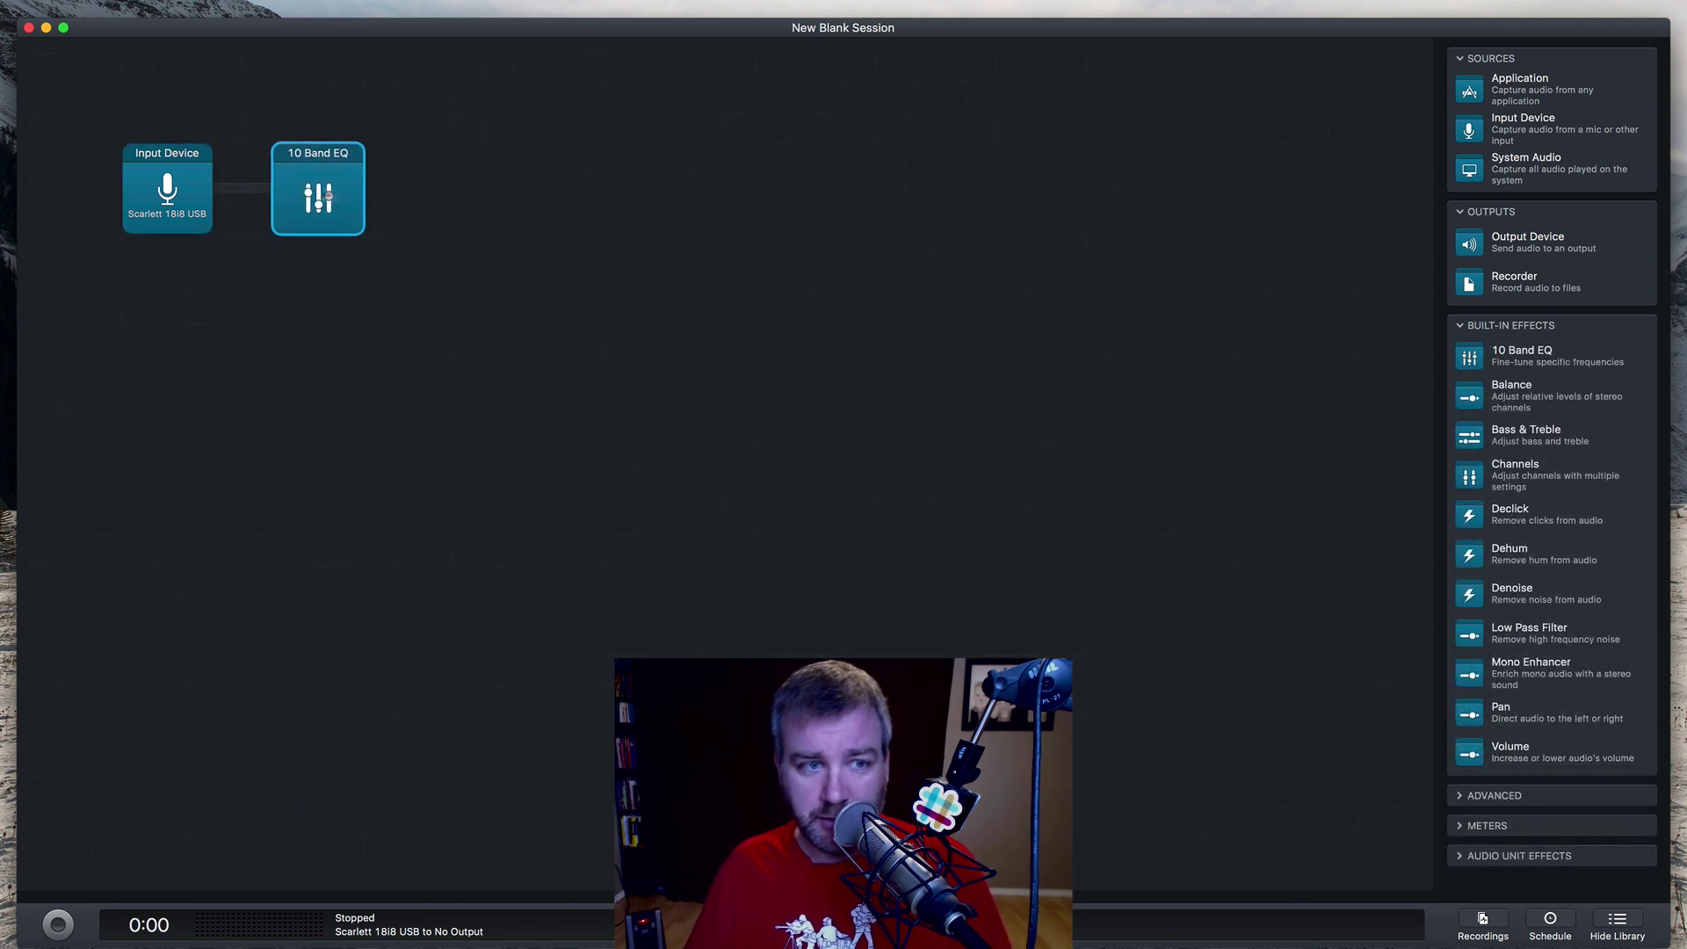
scroll(1555, 611, "up", 1)
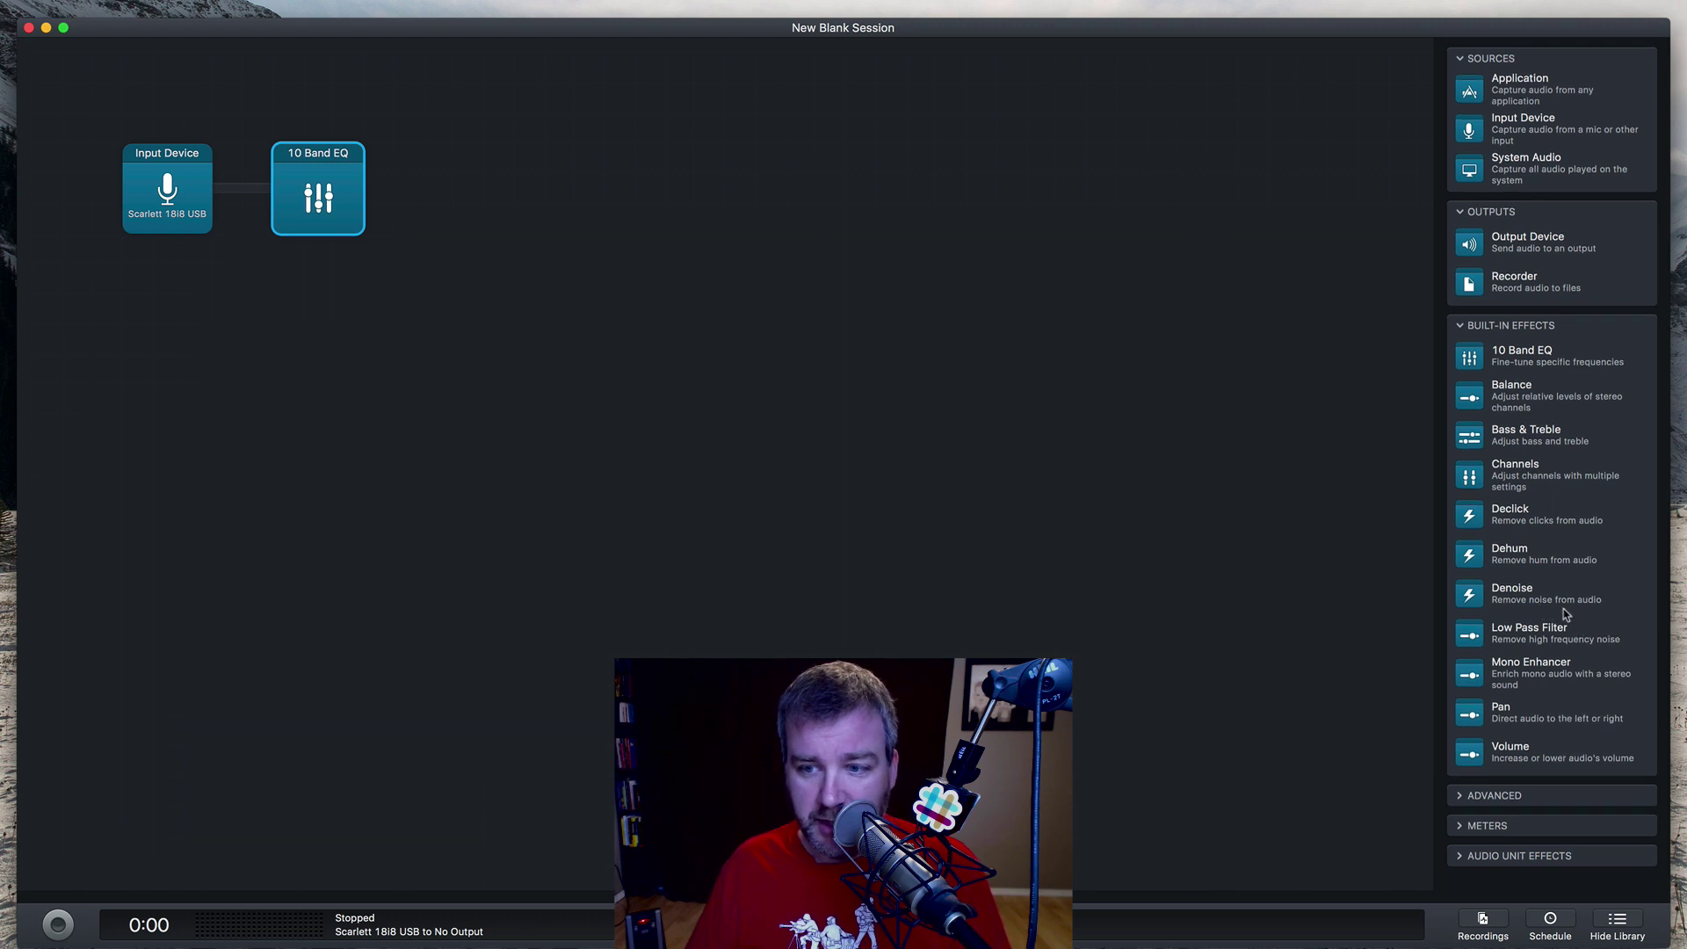
double_click(1470, 753)
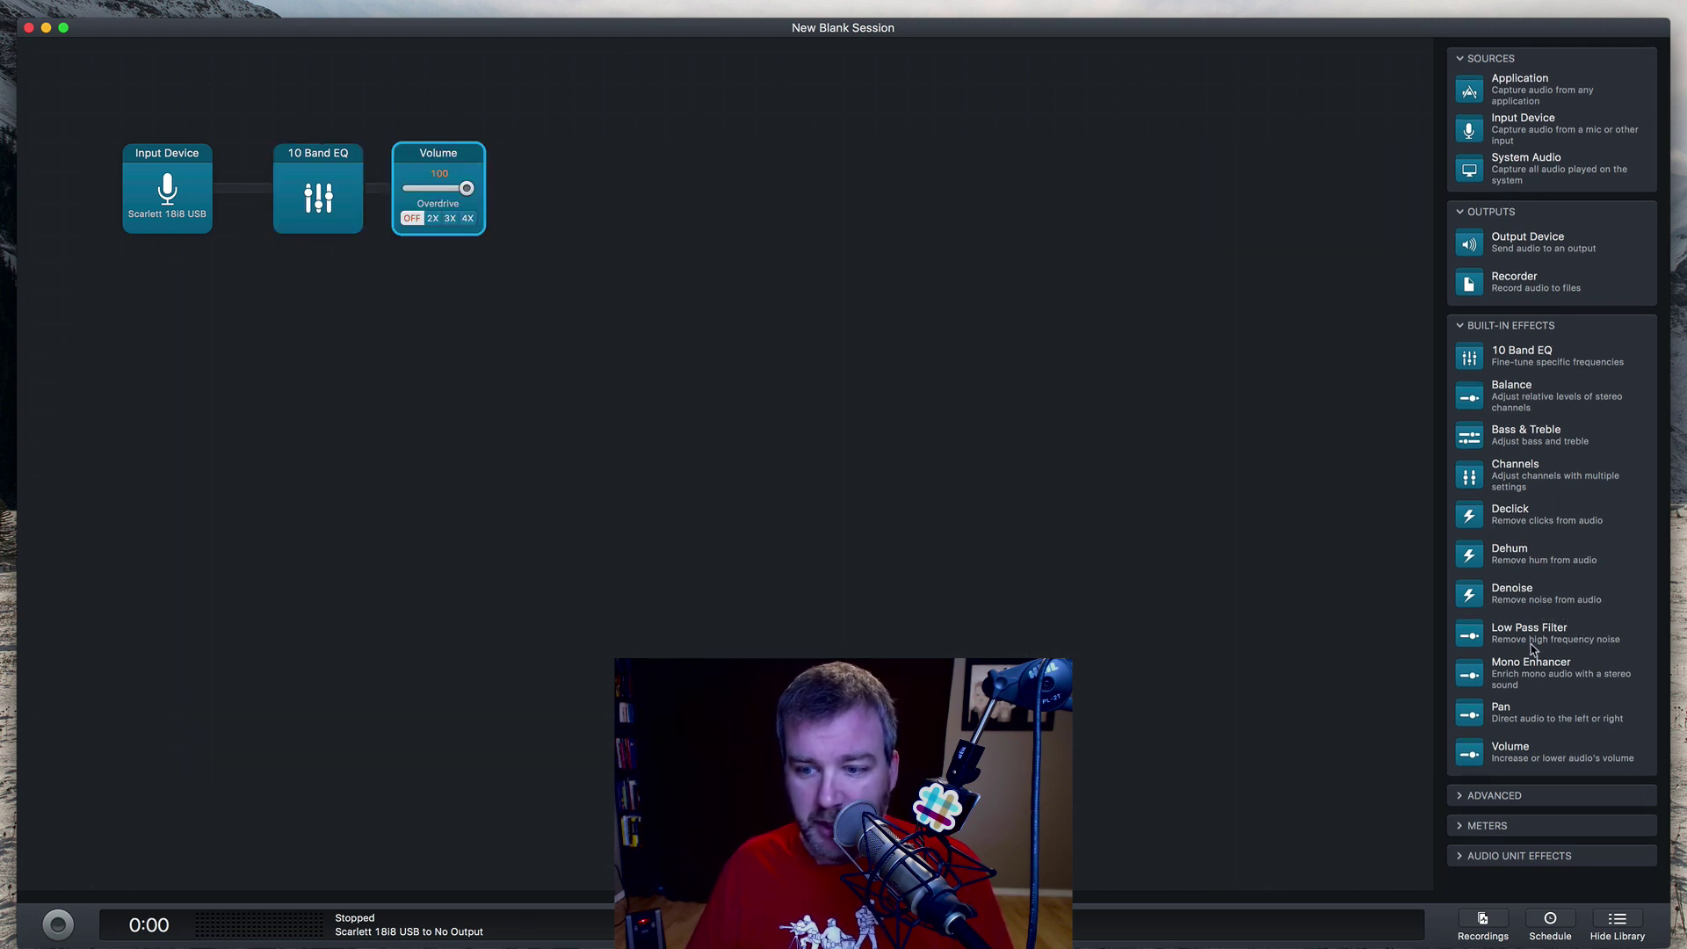
Add Peak/RMS Meters to the chain after the Volume effect.
left_click(1546, 826)
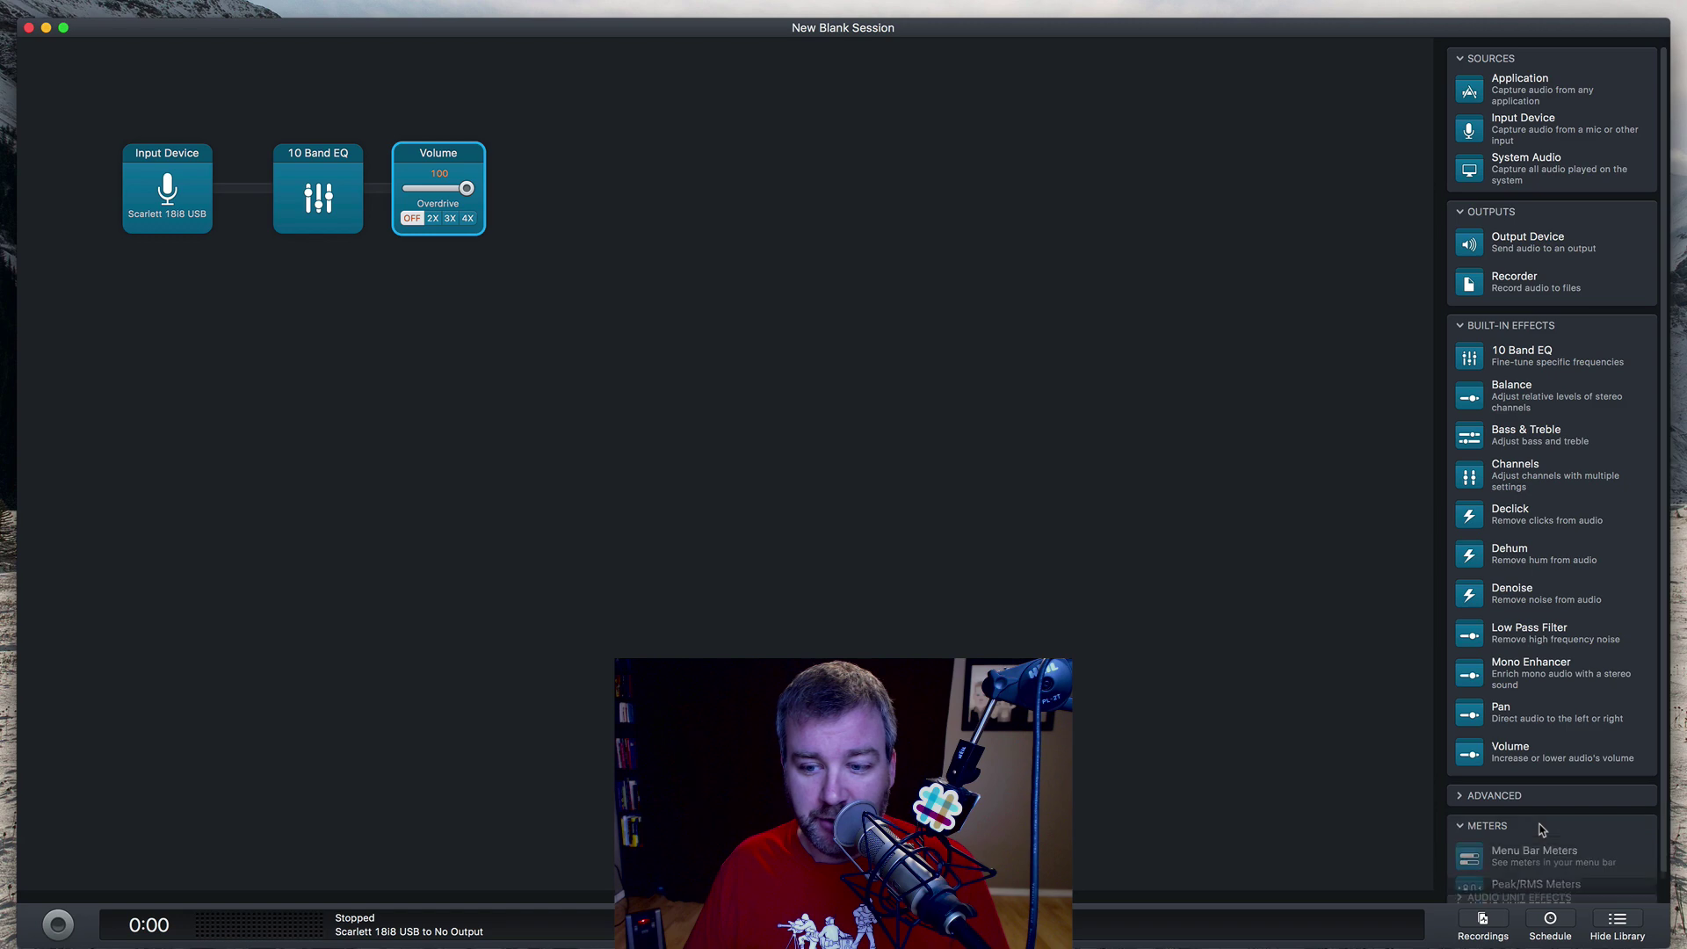
scroll(1551, 762, "down", 3)
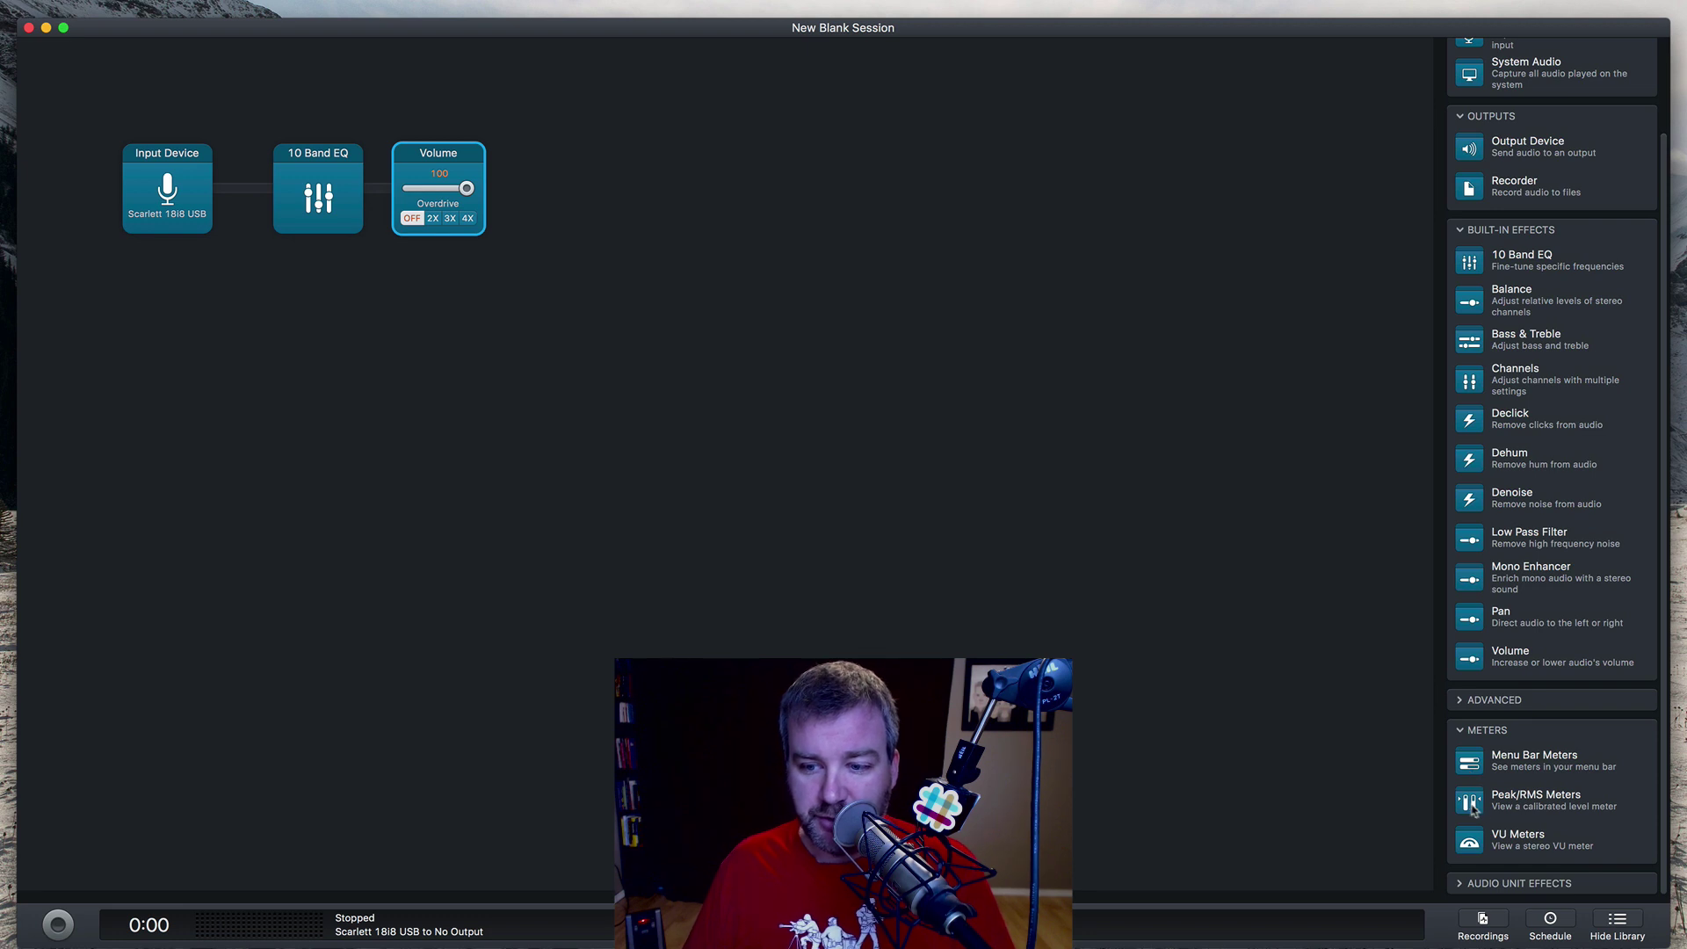
left_click_drag(1470, 809, 606, 189)
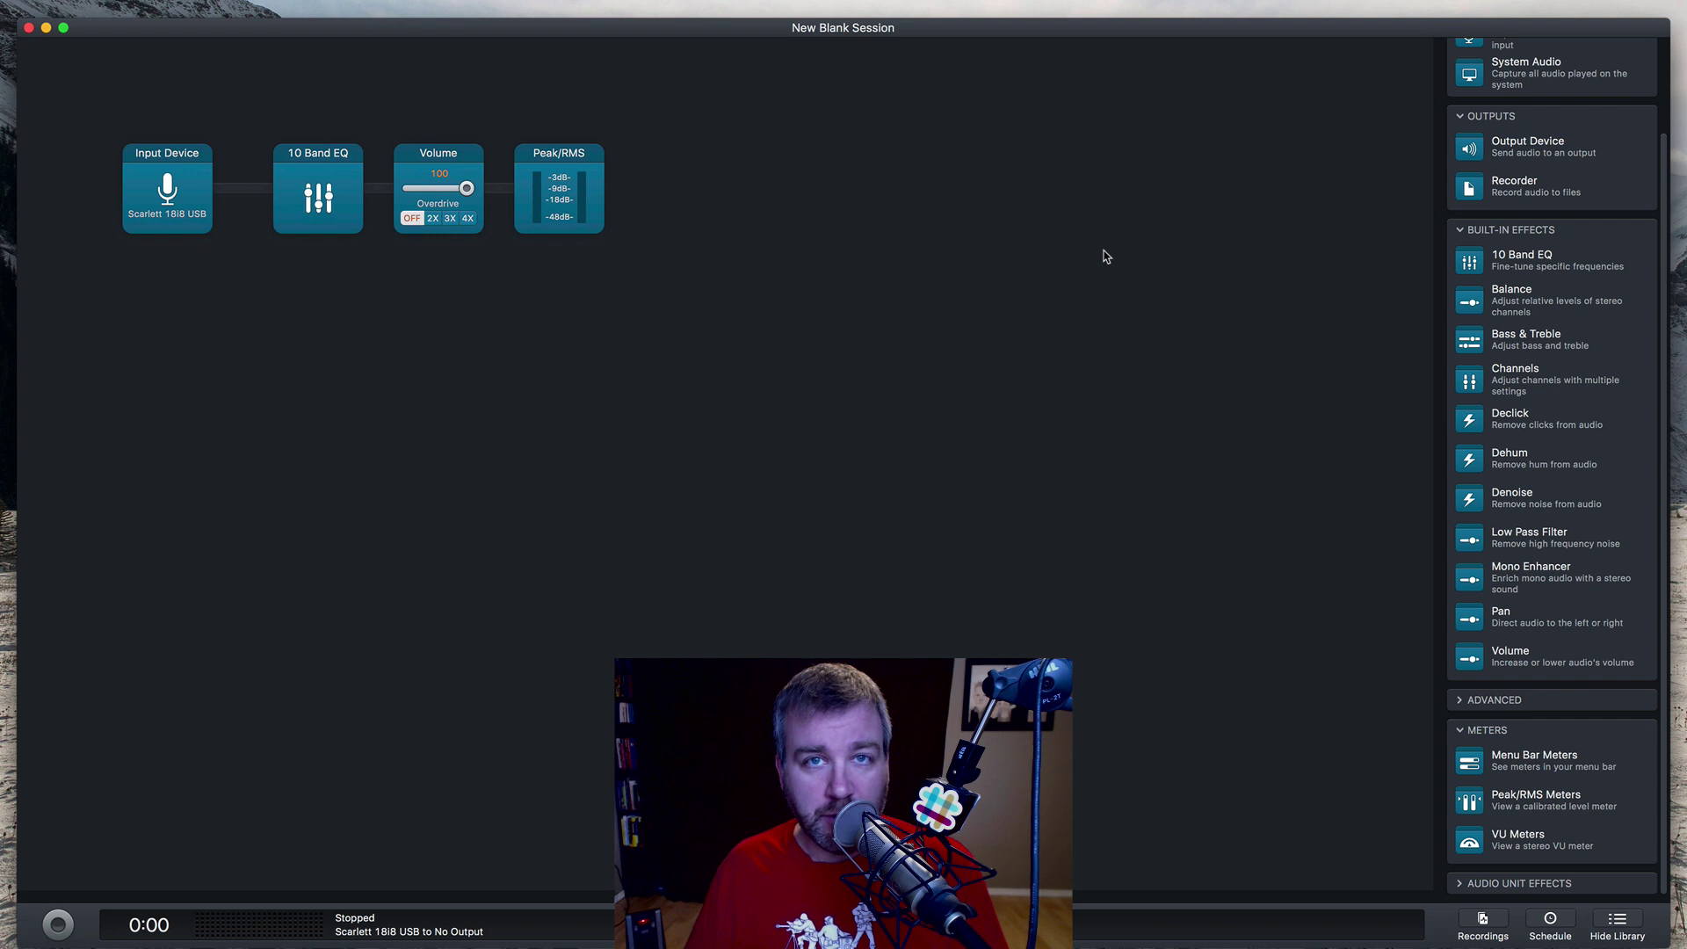
Add a Recorder output at the end of the chain and set its recording quality to Regular quality MP3.
left_click_drag(1467, 189, 799, 174)
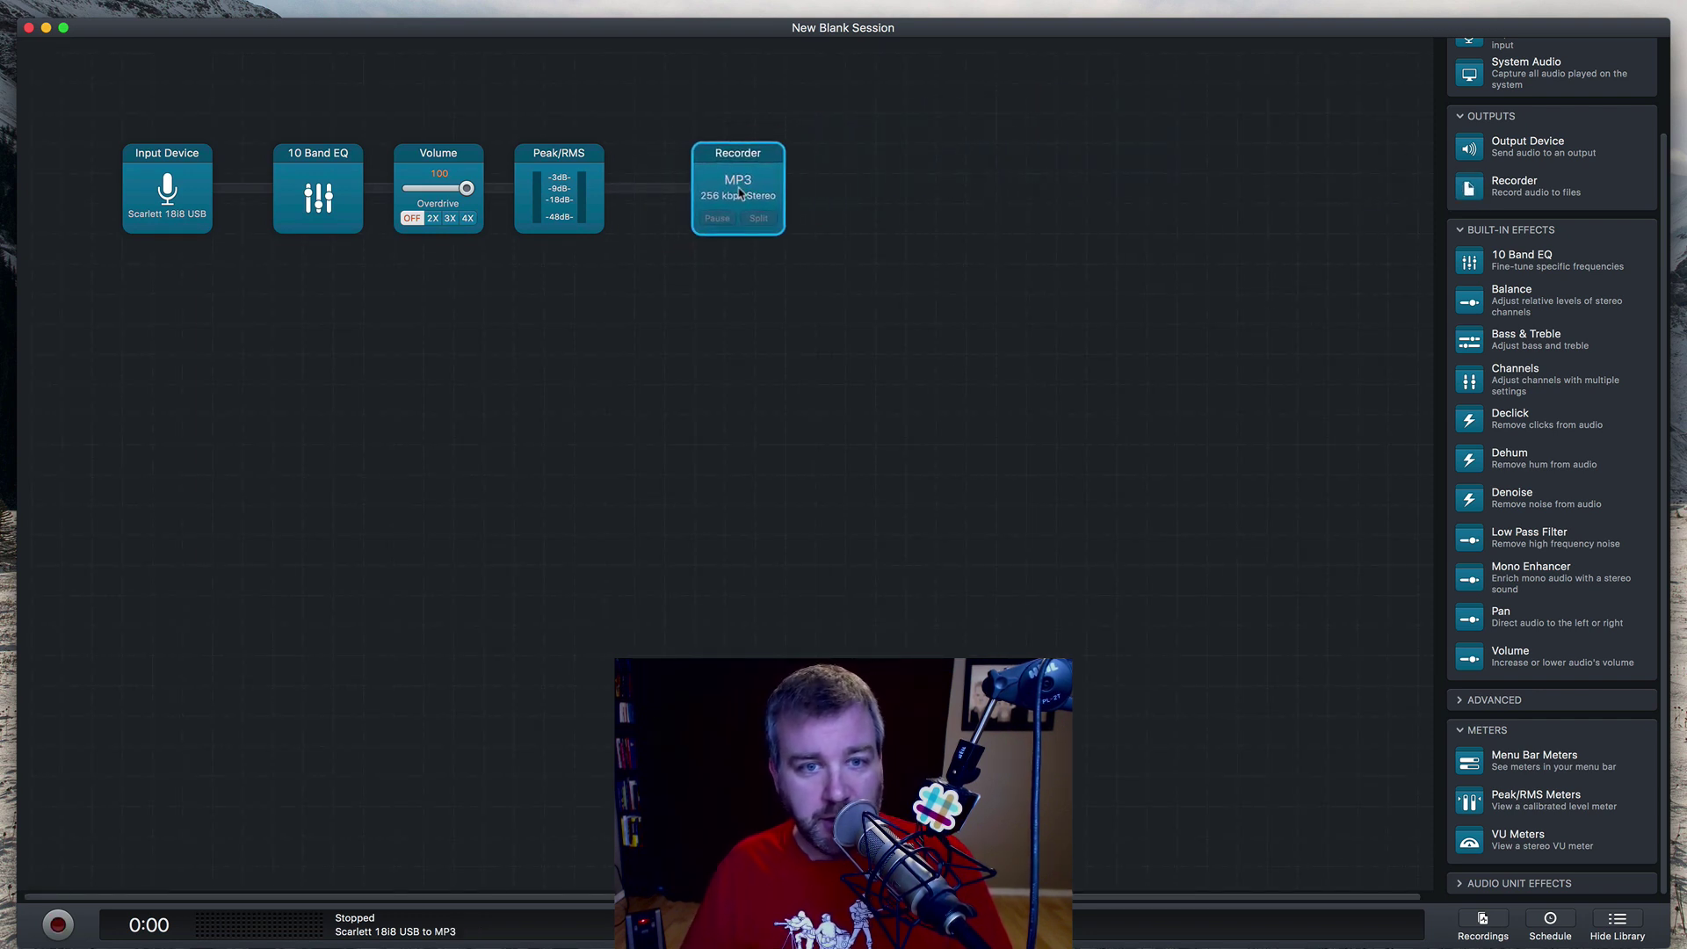
left_click(746, 178)
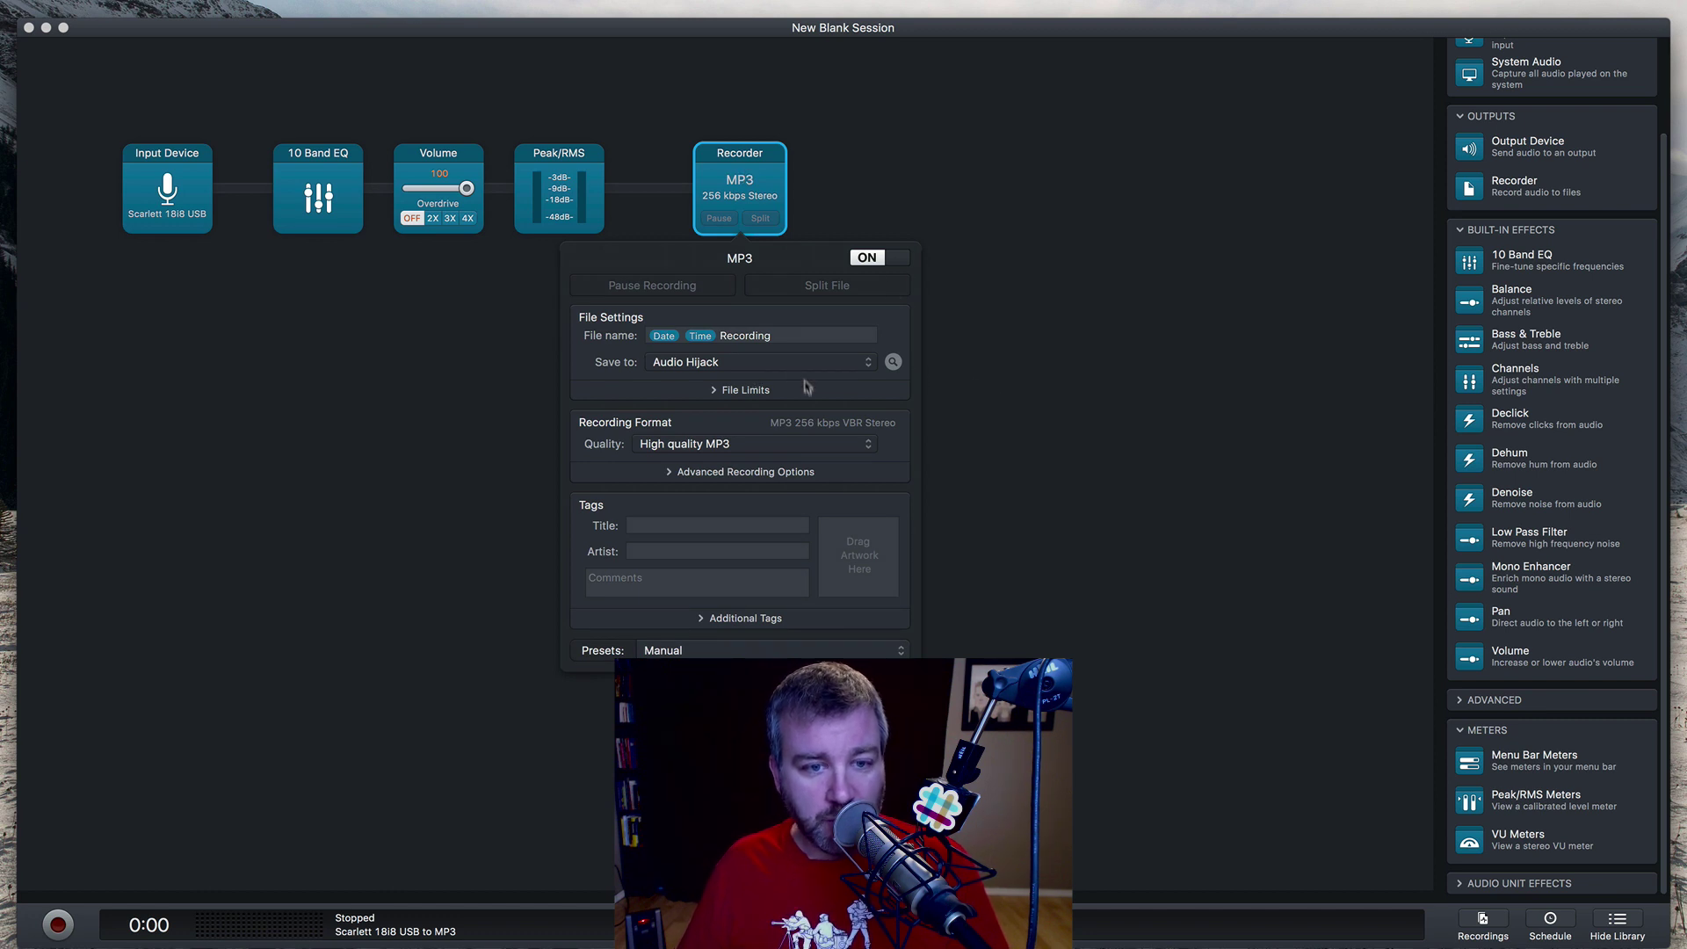
left_click(818, 448)
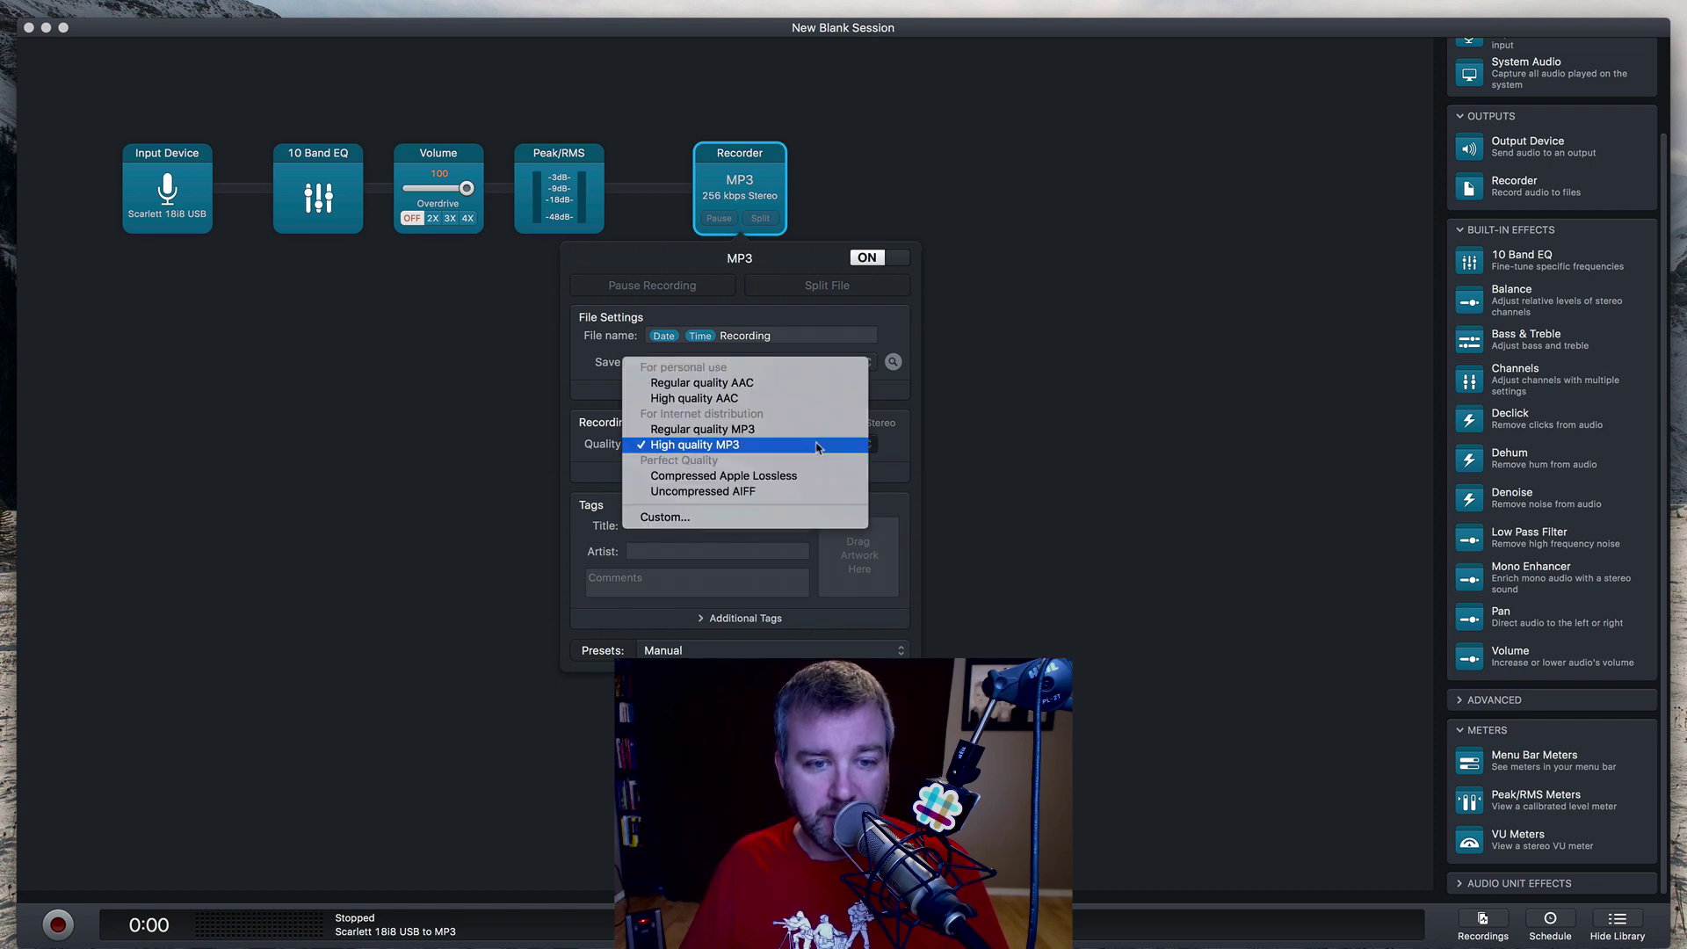
left_click(818, 445)
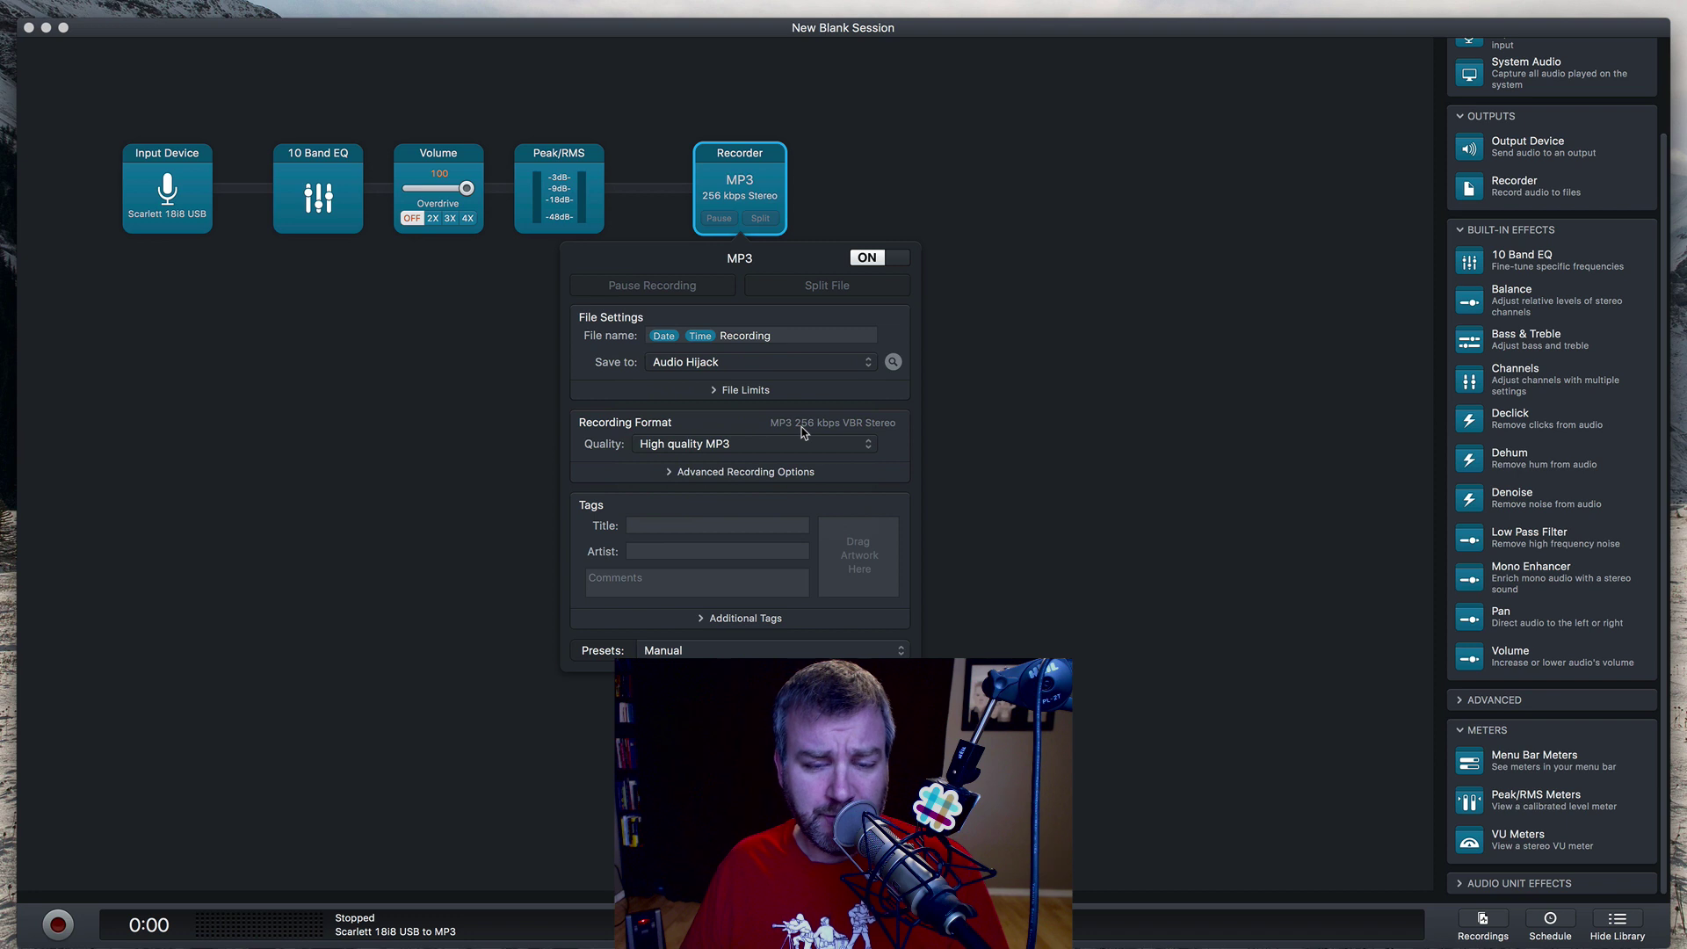
left_click(804, 446)
left_click(821, 427)
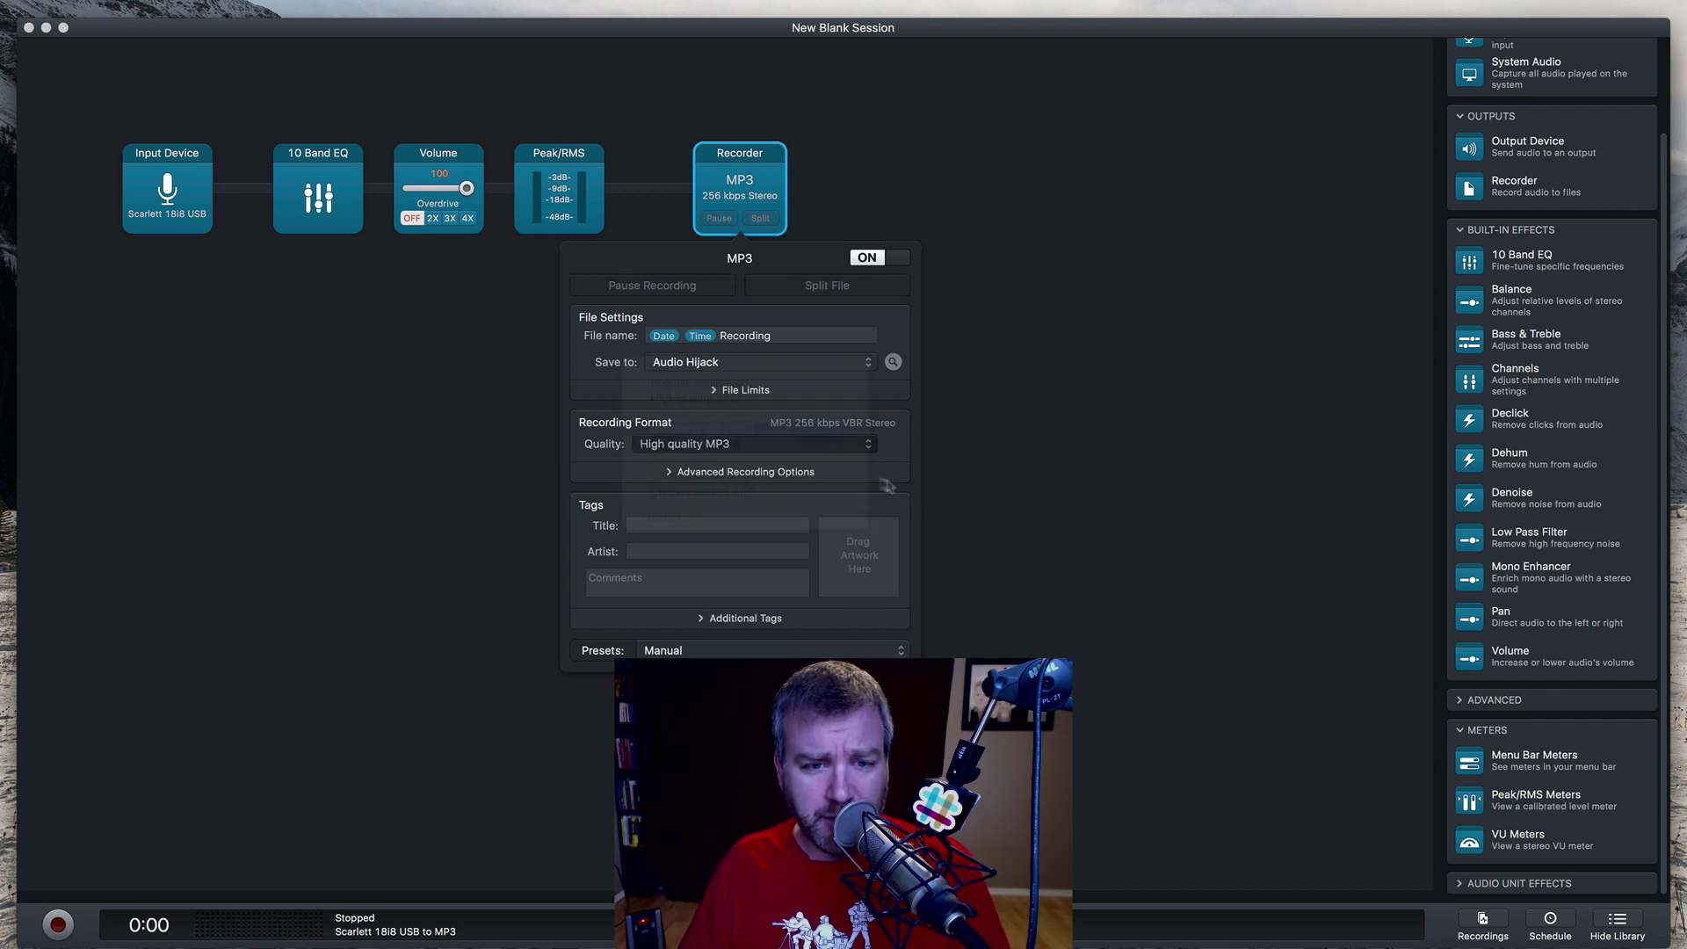
left_click(842, 452)
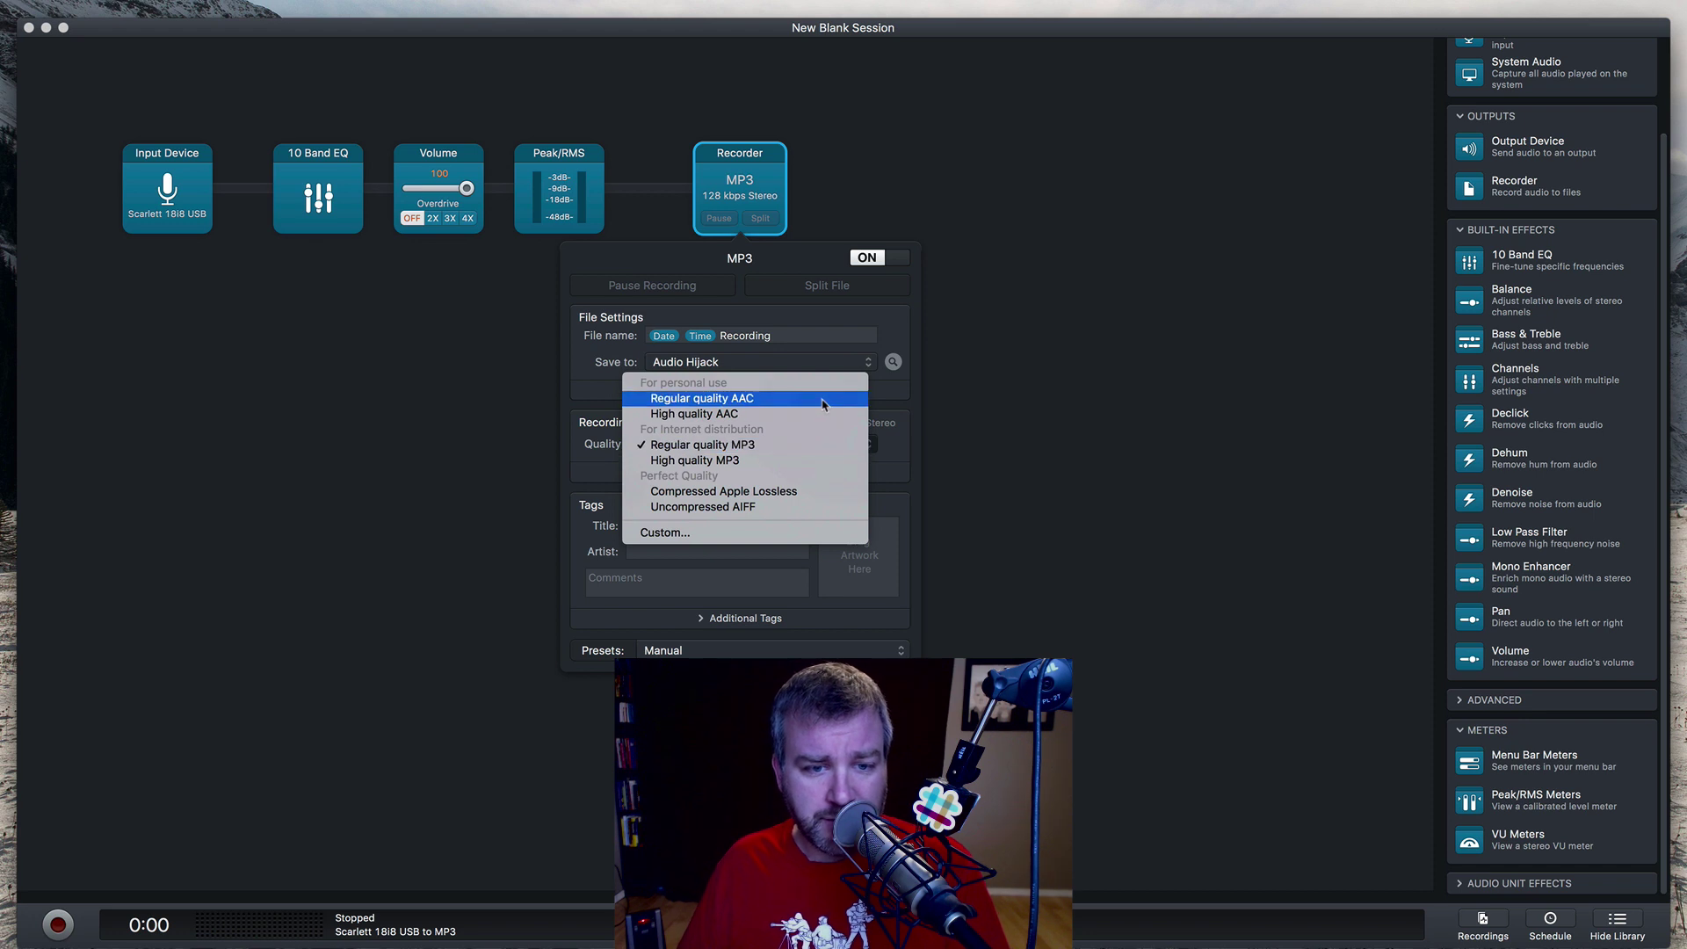
left_click(769, 399)
left_click(787, 444)
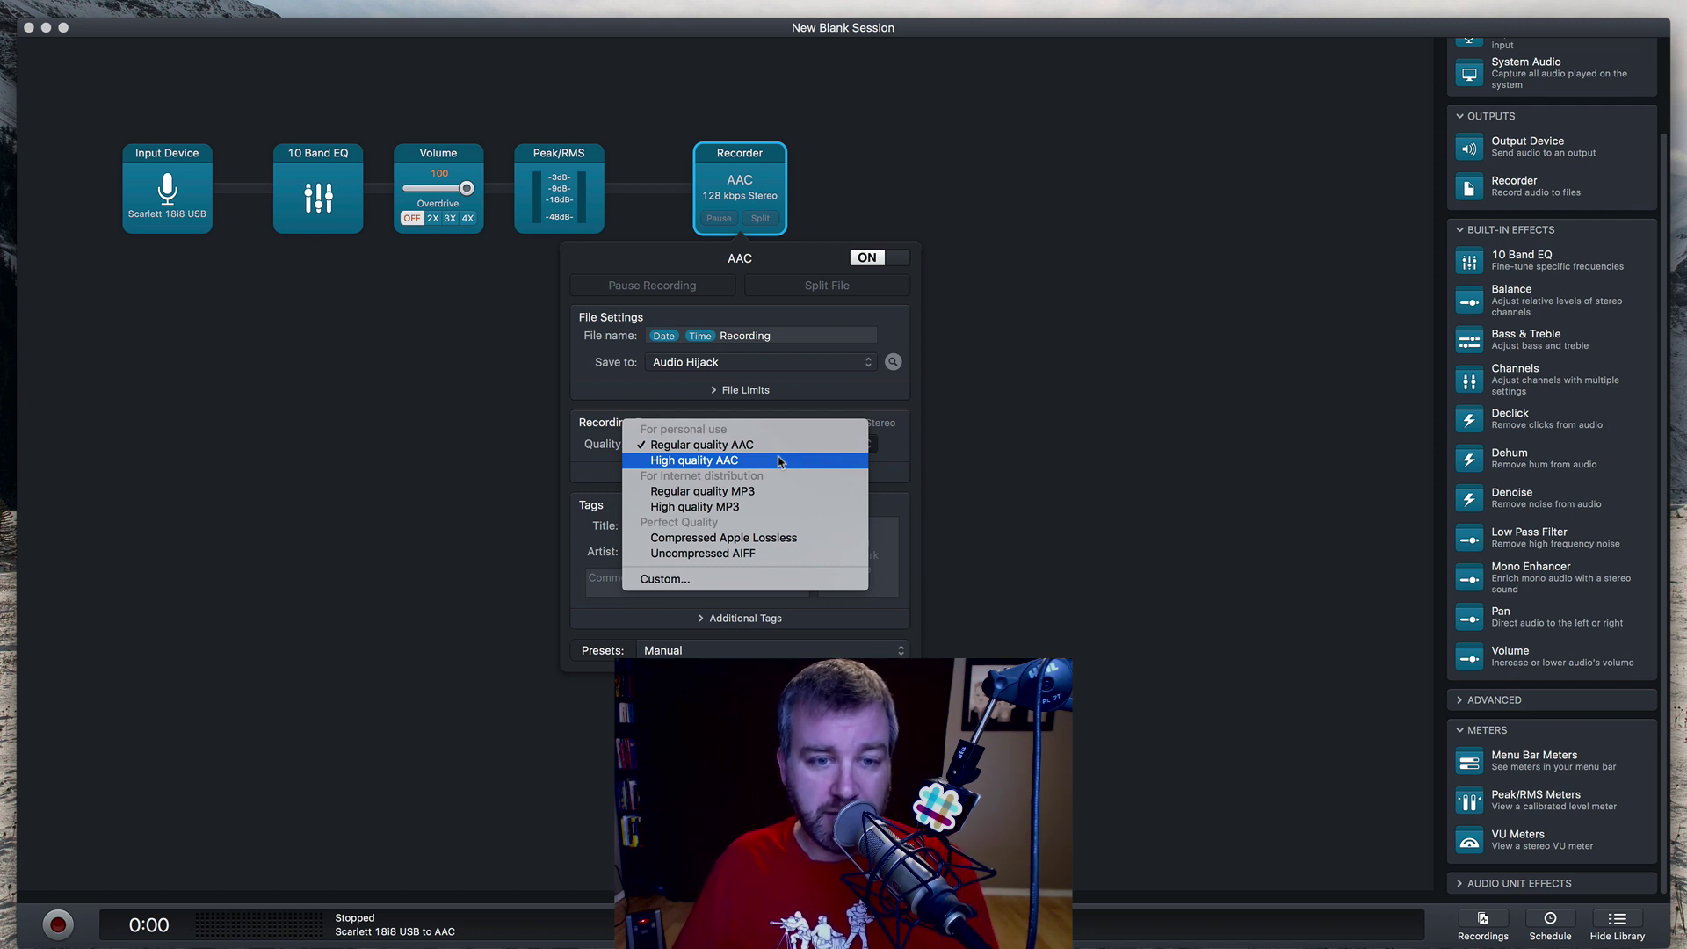
left_click(779, 499)
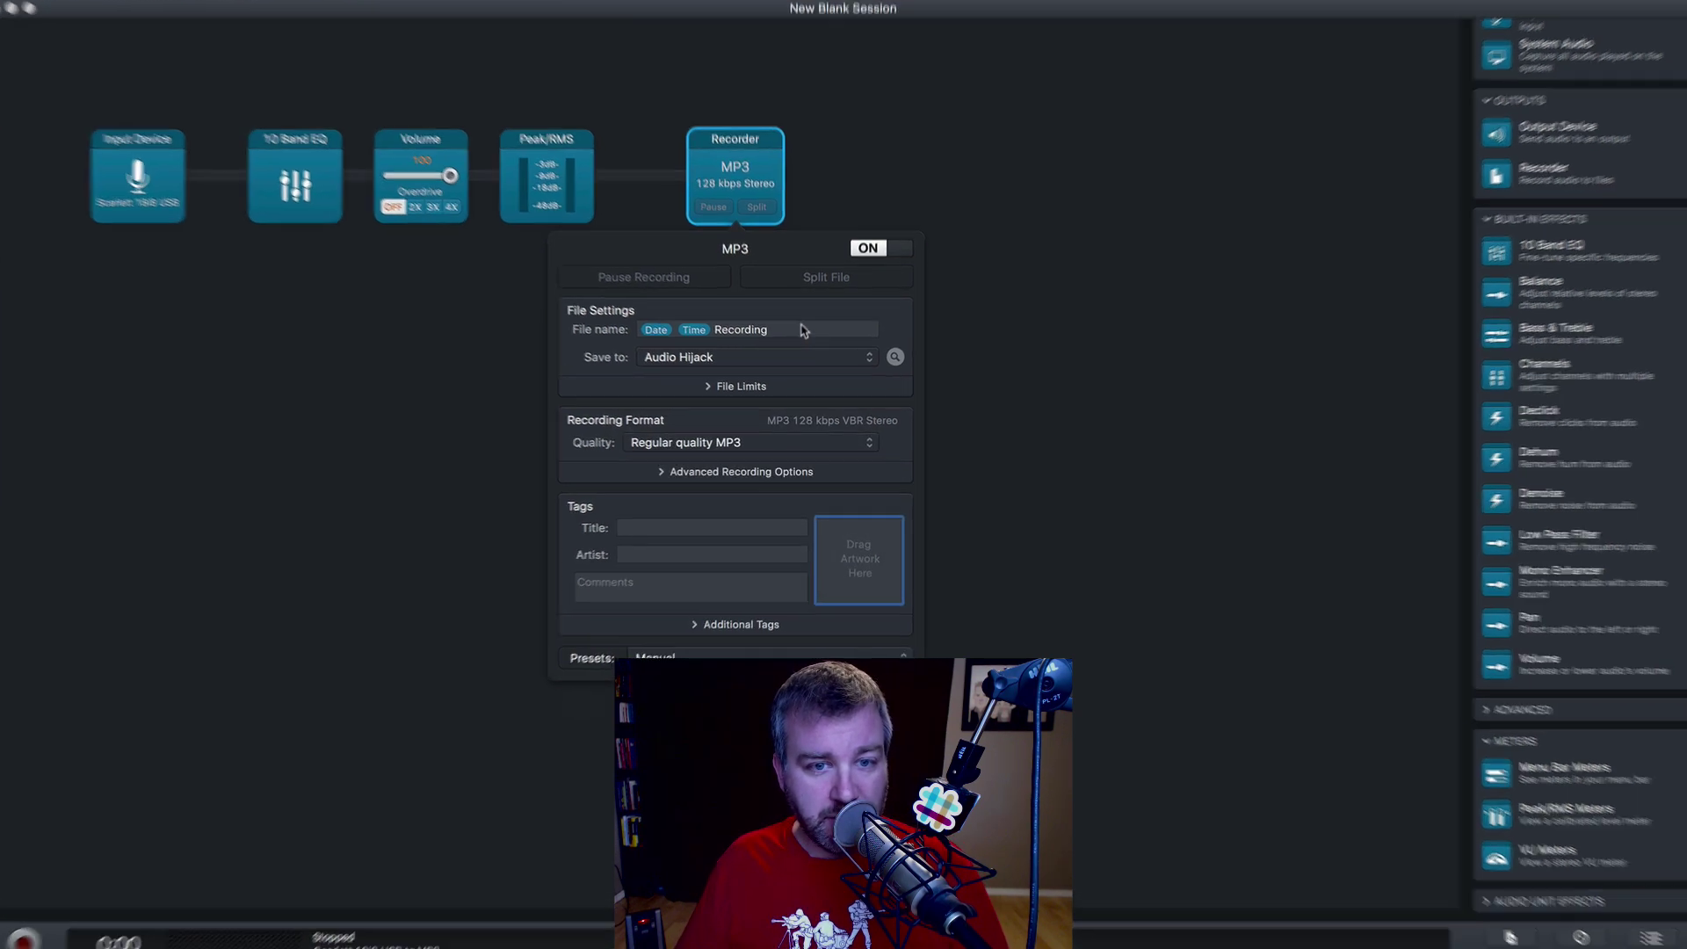
Clear the Recorder's existing file name and replace it with "Sample Recording".
left_click(661, 341)
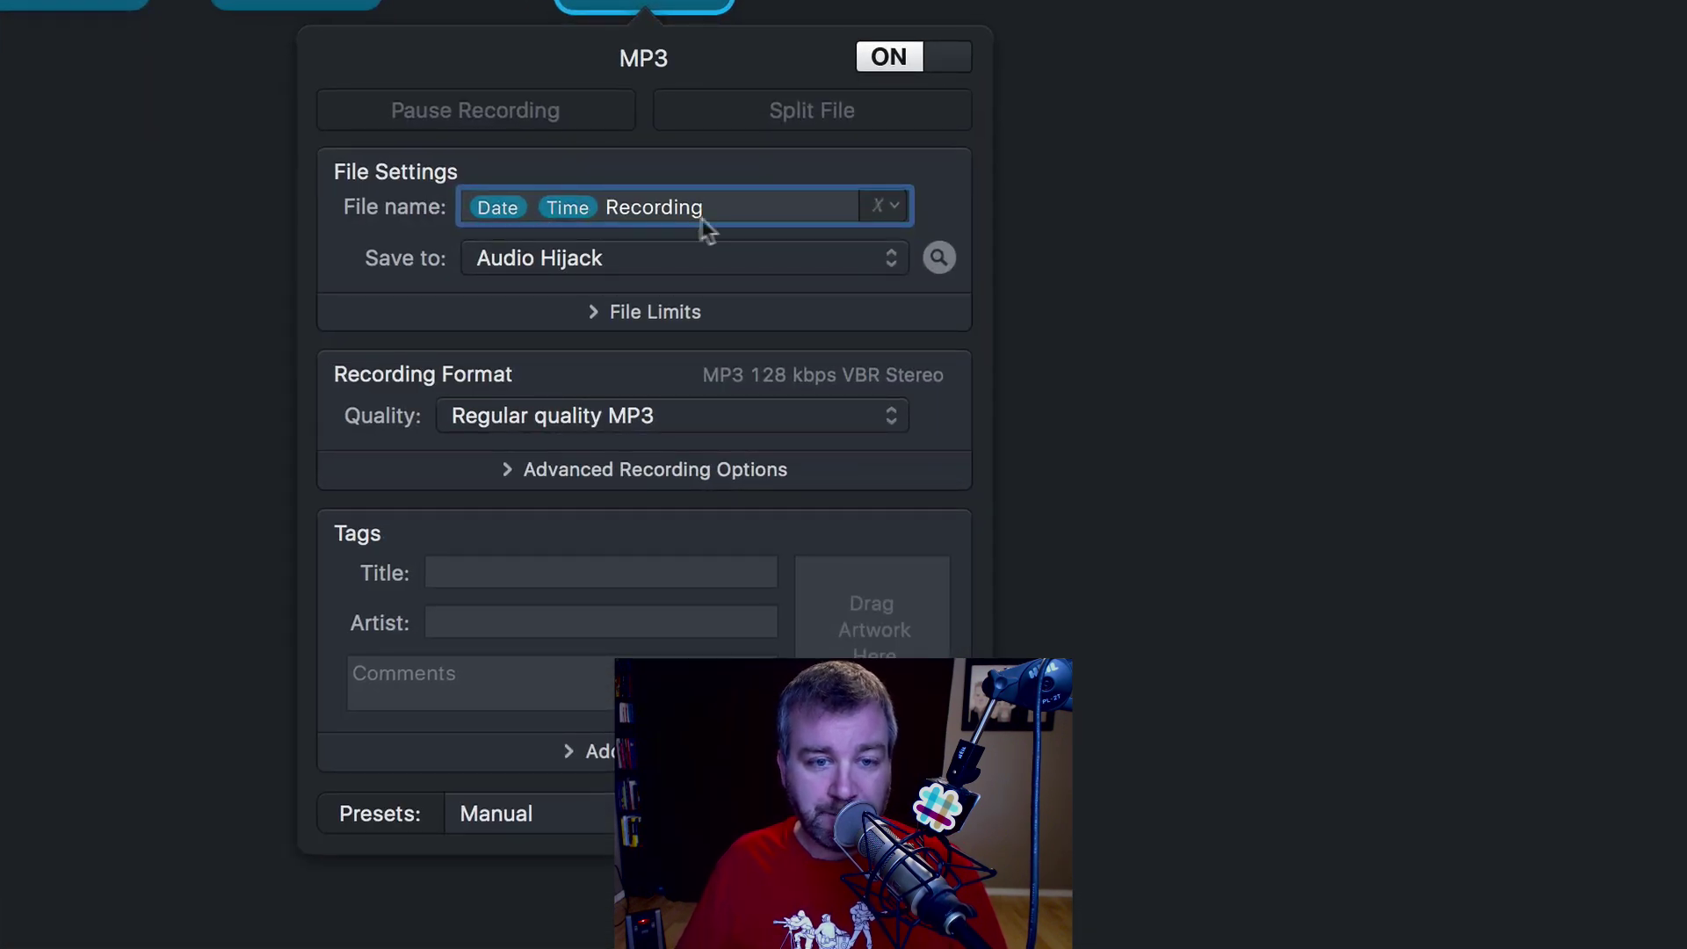
left_click(749, 212)
key("BackSpace")
key("BackSpace")
key("BackSpace")
key("BackSpace")
key("BackSpace")
key("BackSpace")
key("BackSpace")
key("BackSpace")
key("BackSpace")
key("BackSpace")
key("BackSpace")
key("BackSpace")
key("BackSpace")
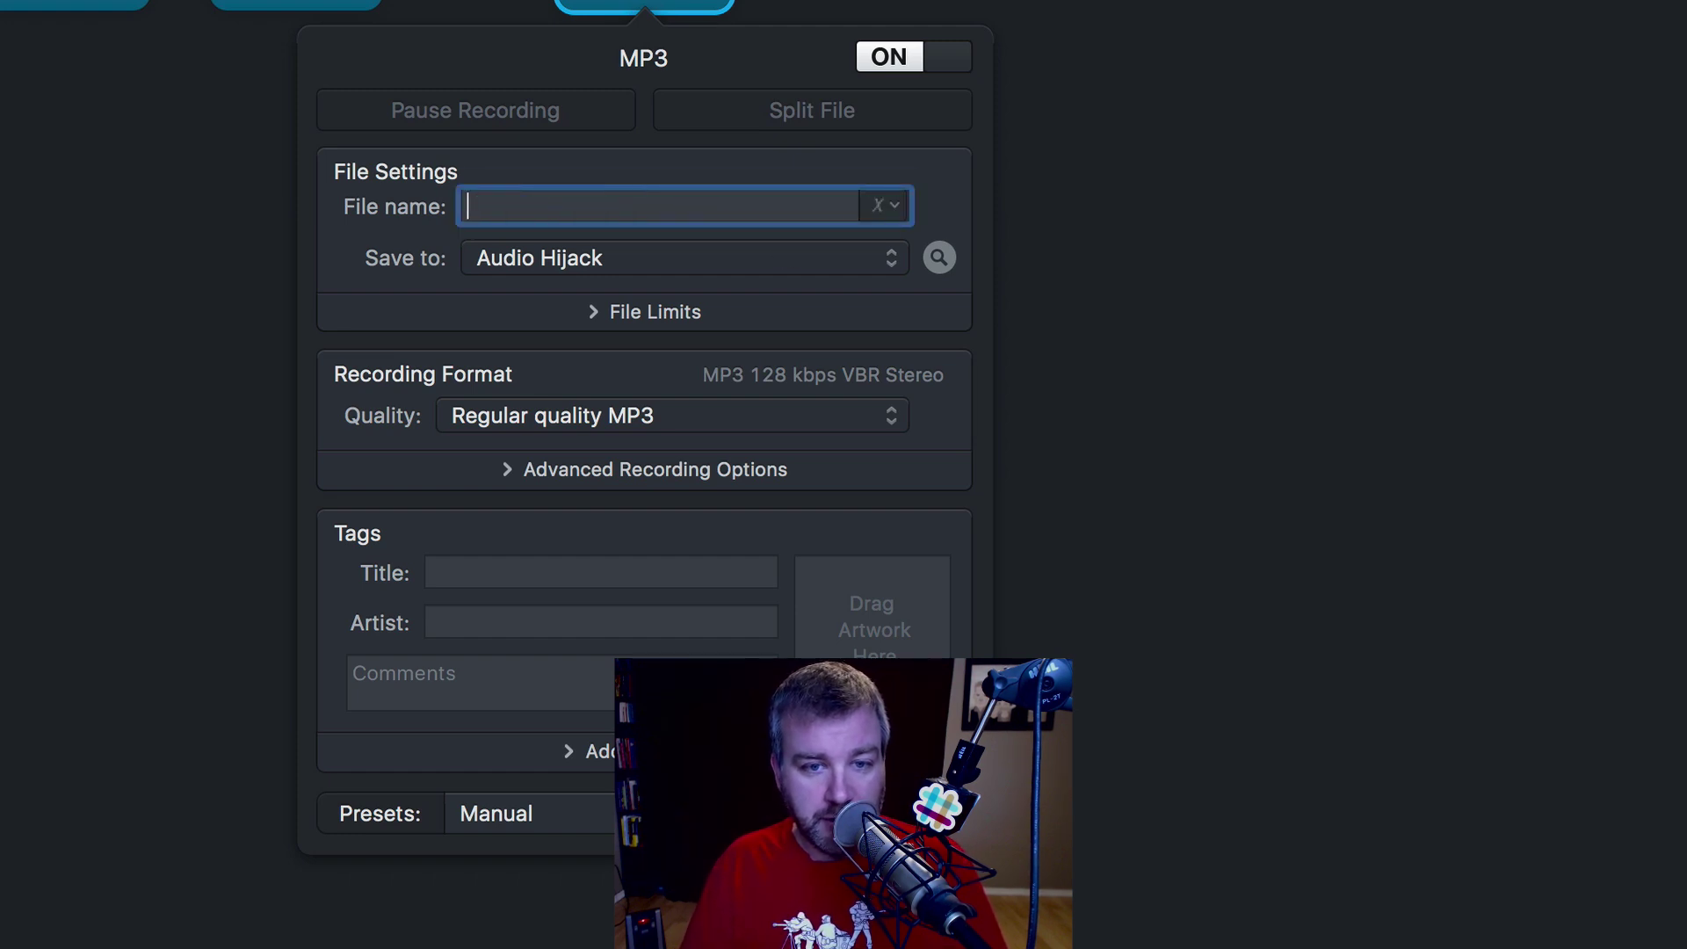
type("Sample Recording")
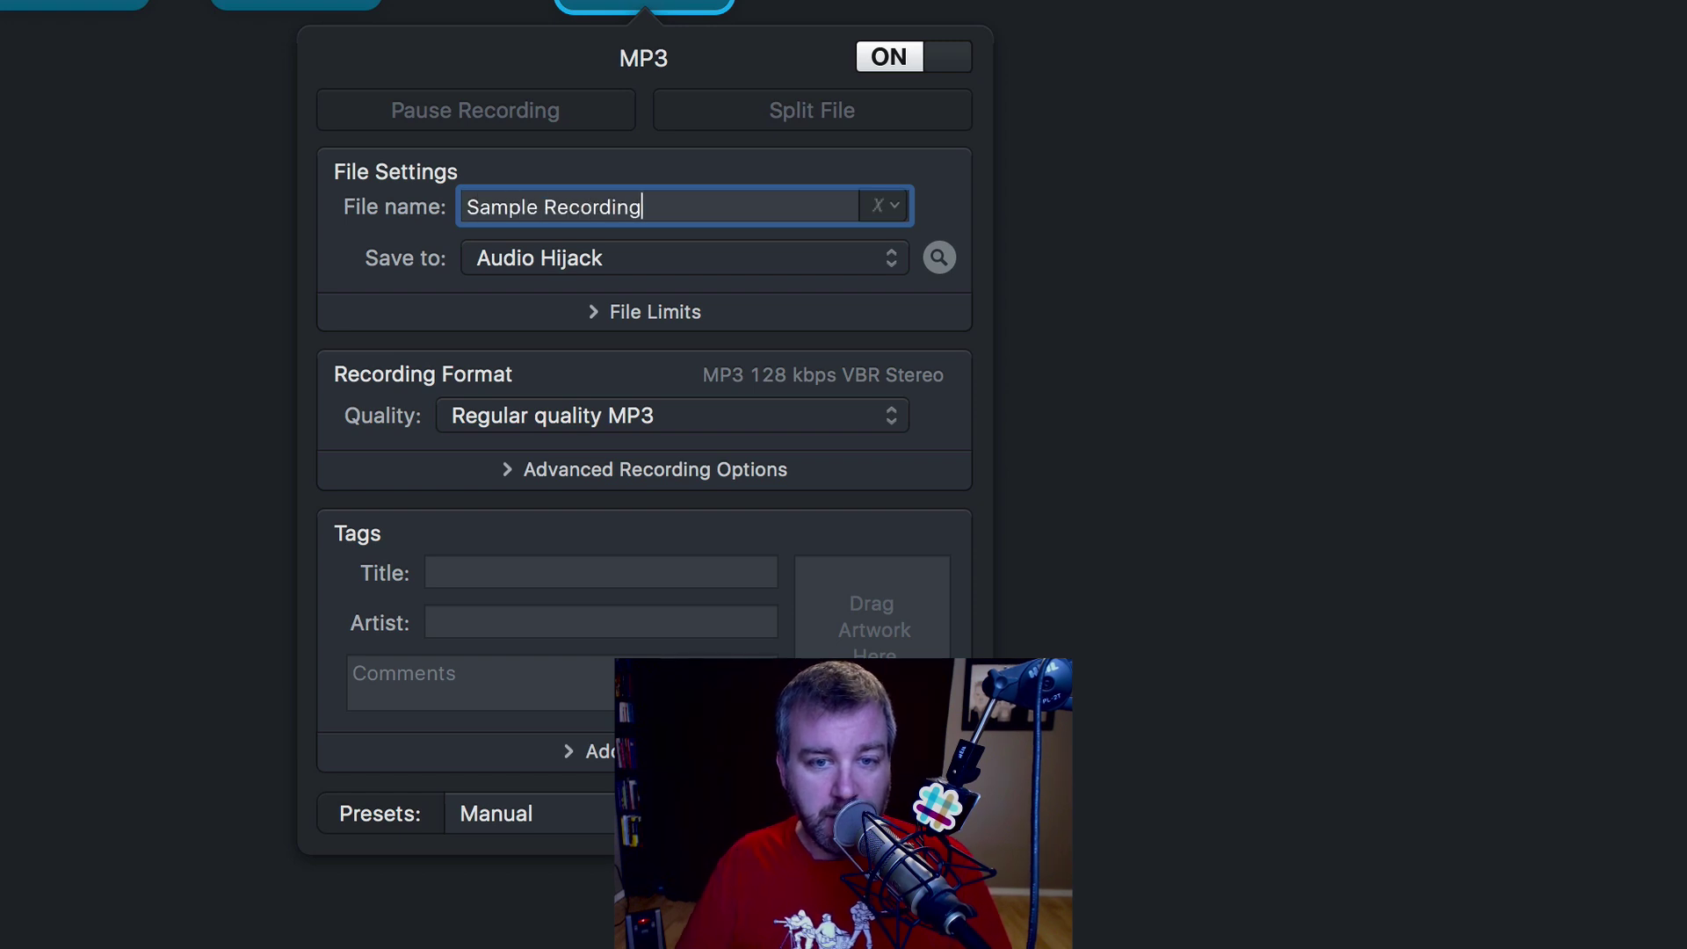
Append the Date and Month variables to the recording's file name, with a hyphen after each one.
left_click(888, 206)
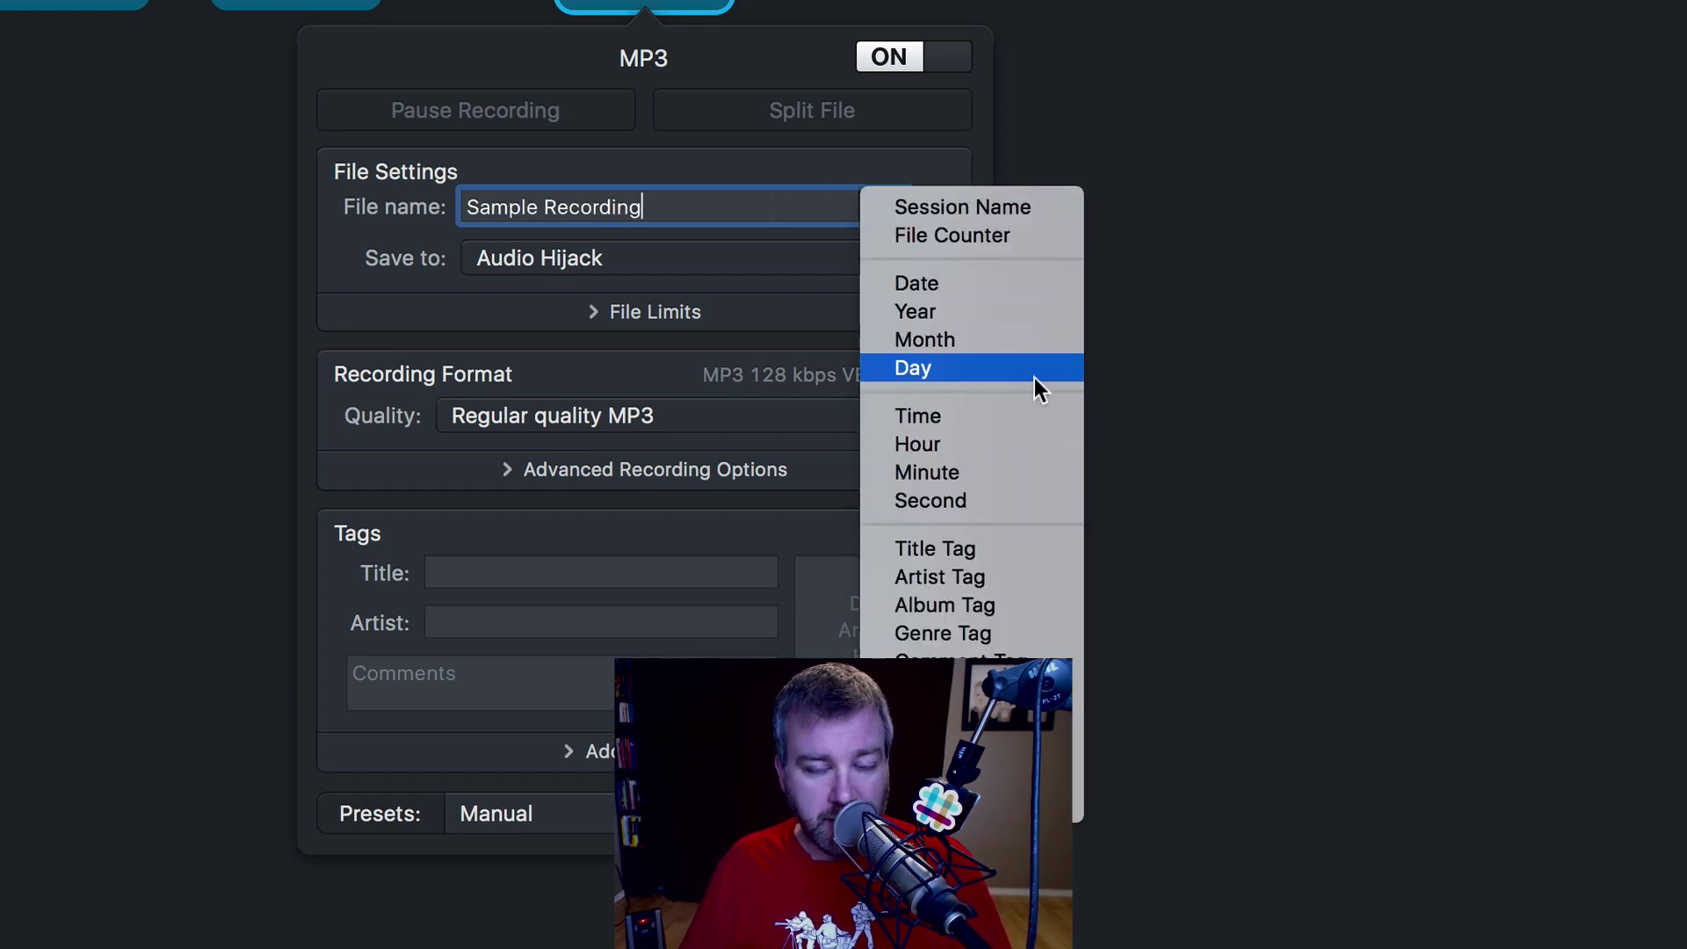
left_click(918, 283)
left_click(888, 206)
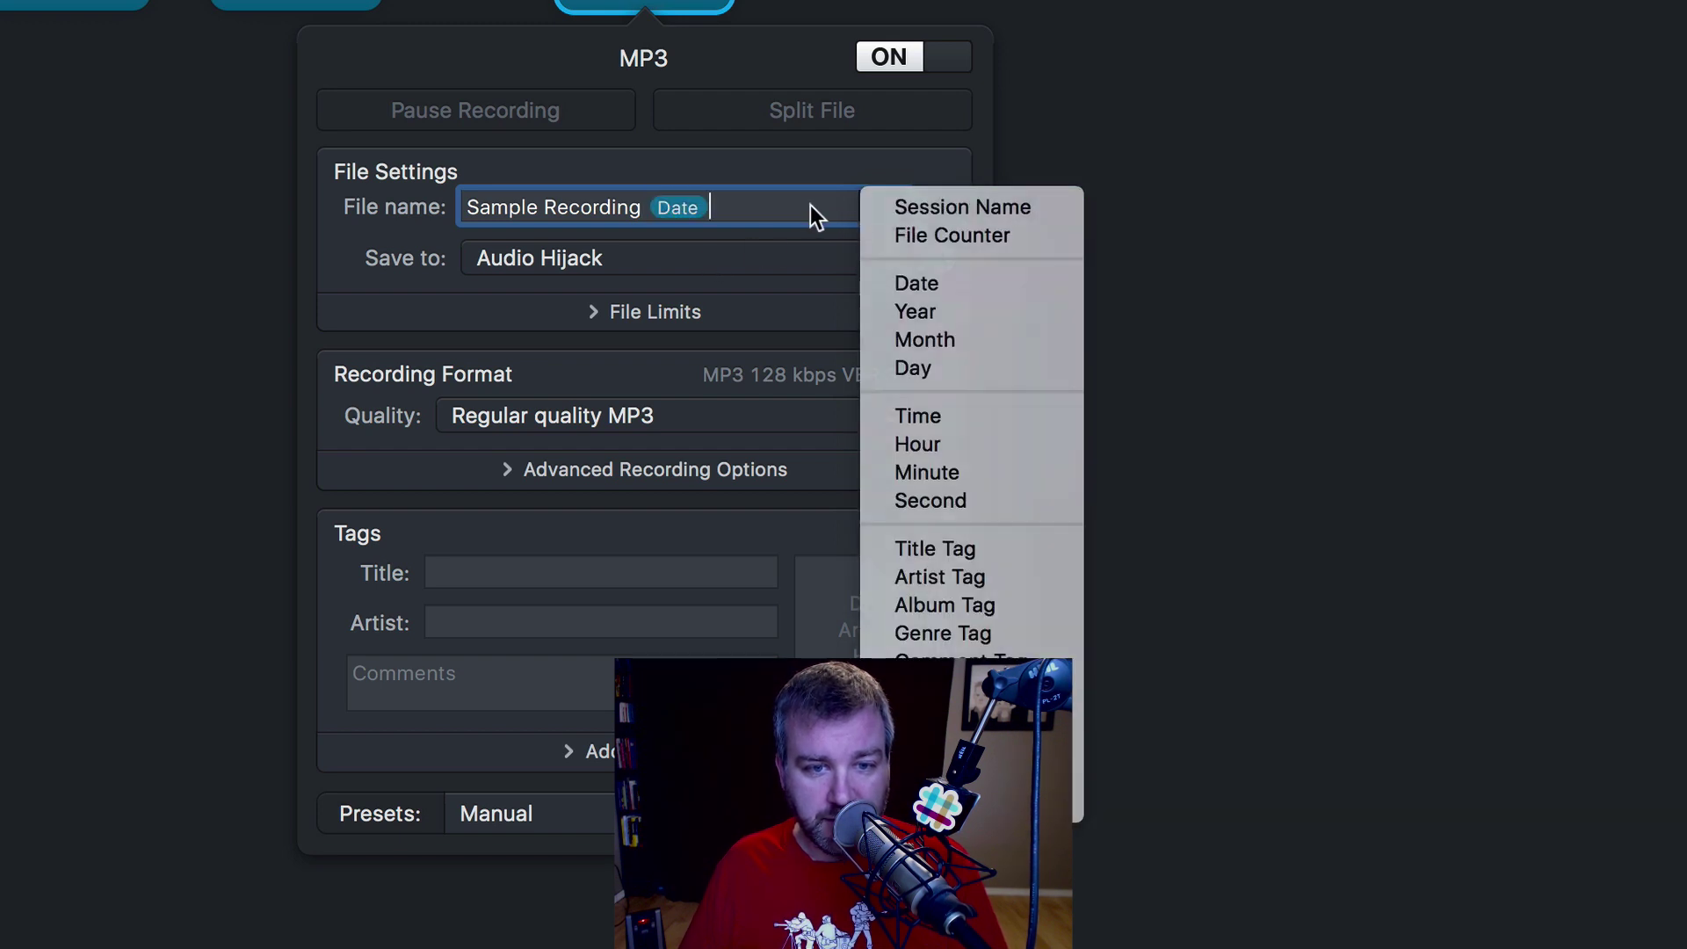
left_click(810, 206)
type("-")
left_click(889, 206)
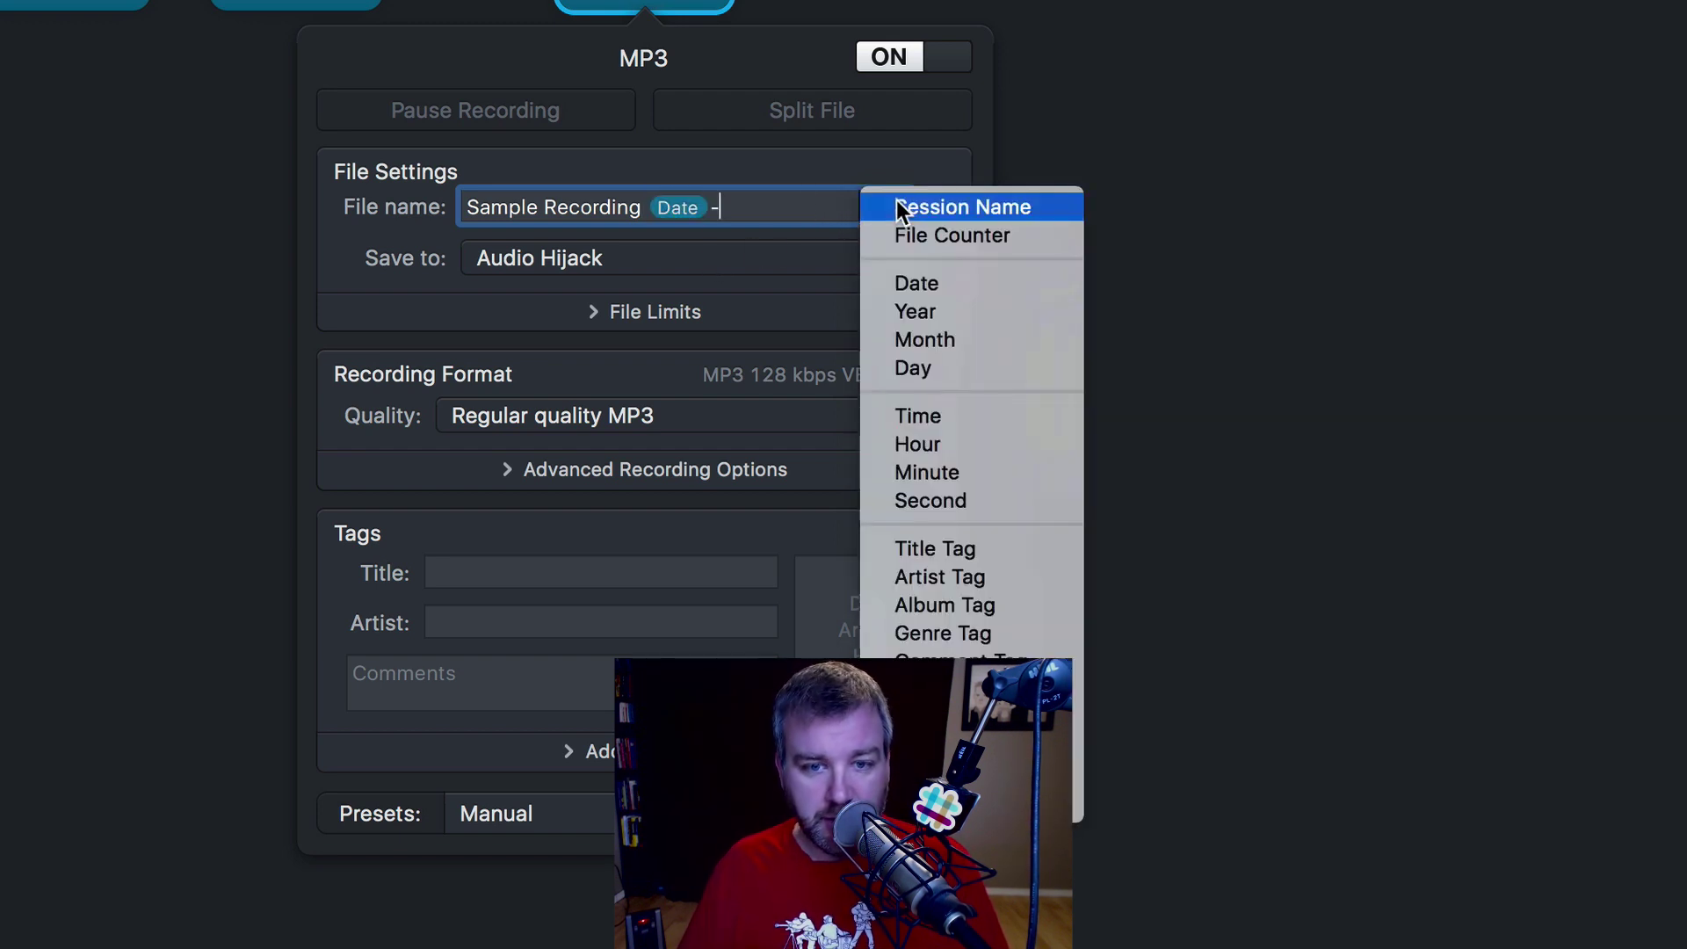
left_click(989, 341)
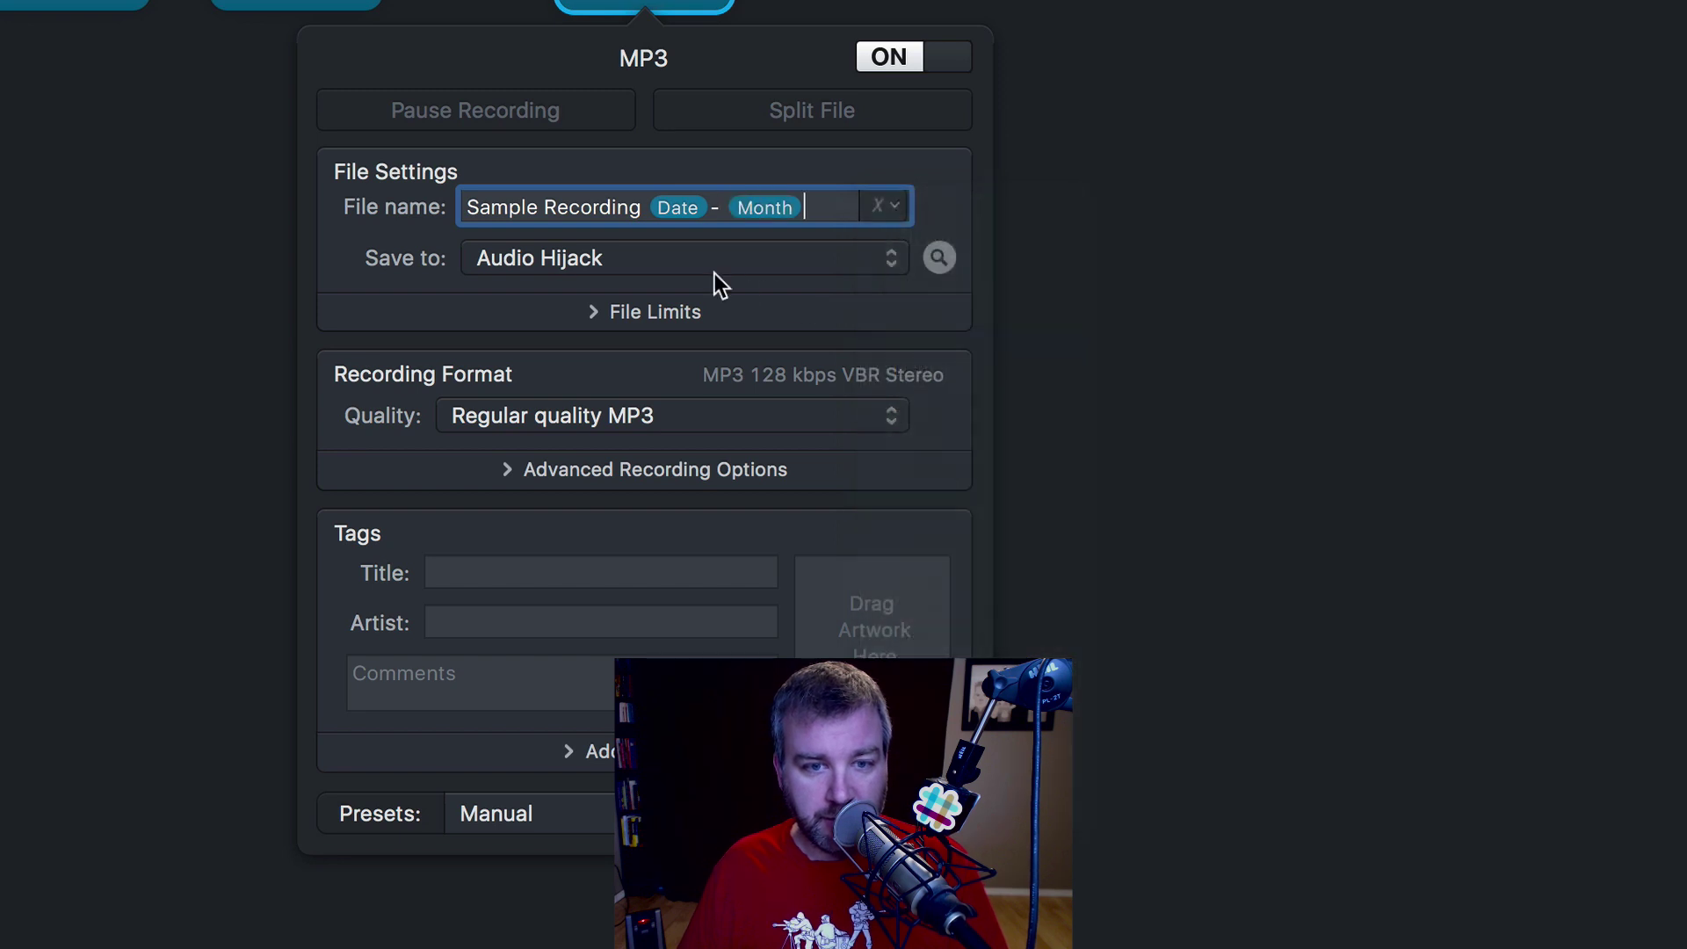
type("- ")
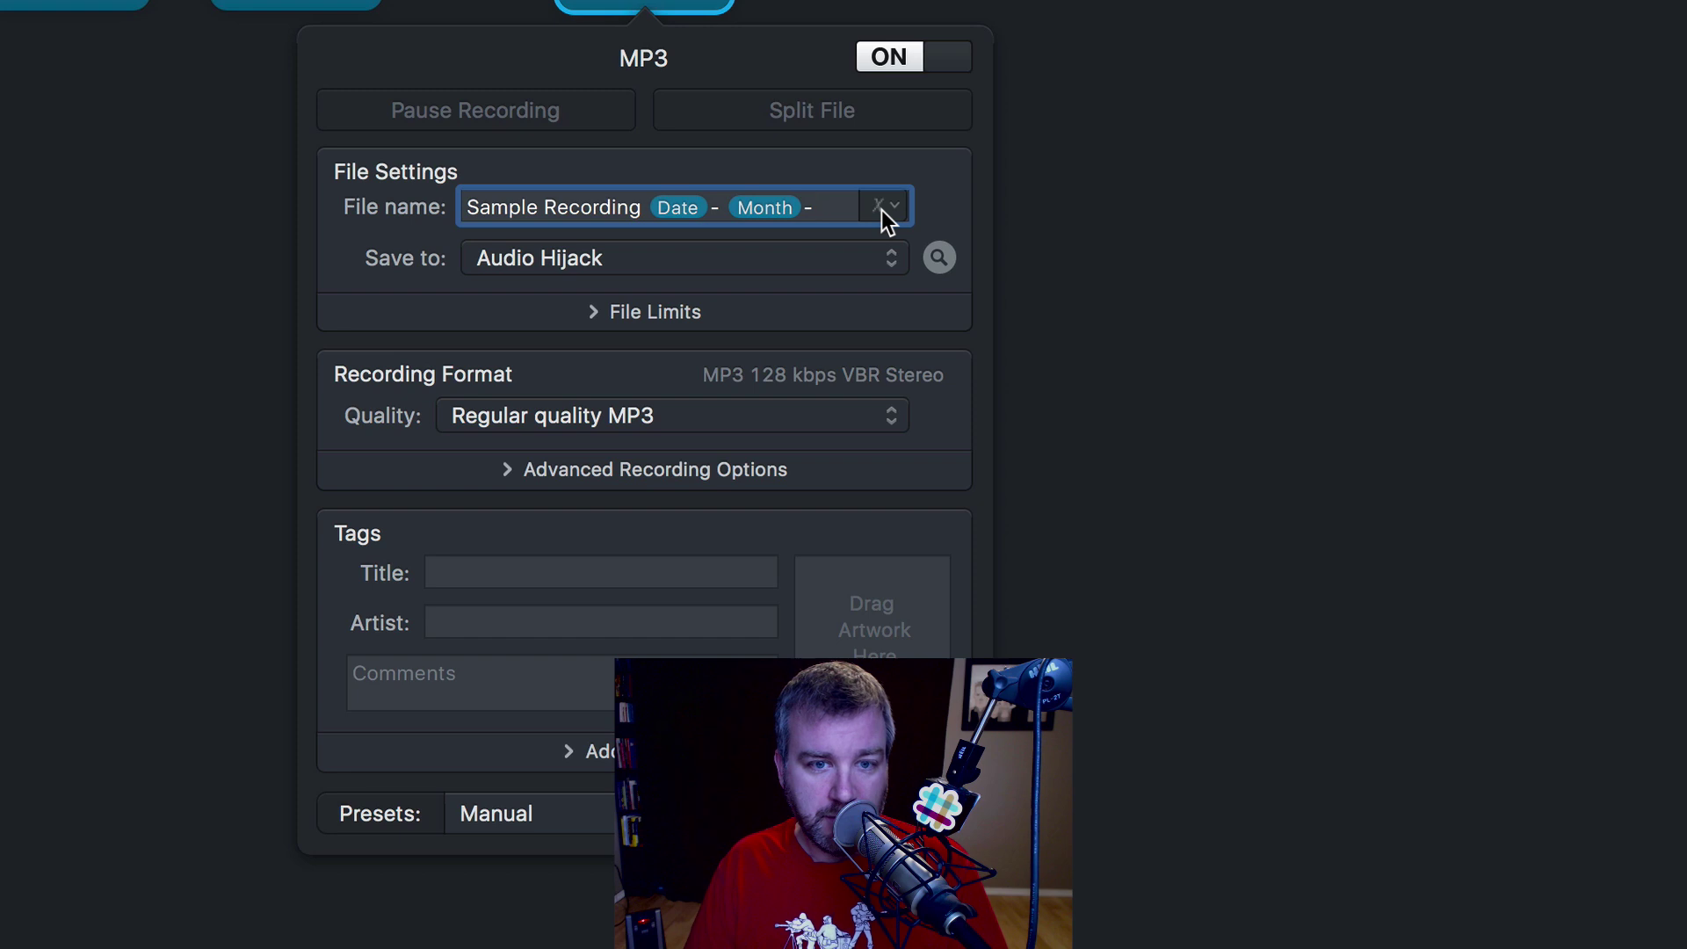
End the recording's file name with "My Mic", keeping the Date and Month variables before it.
type("My")
key("super+a")
type("Mic")
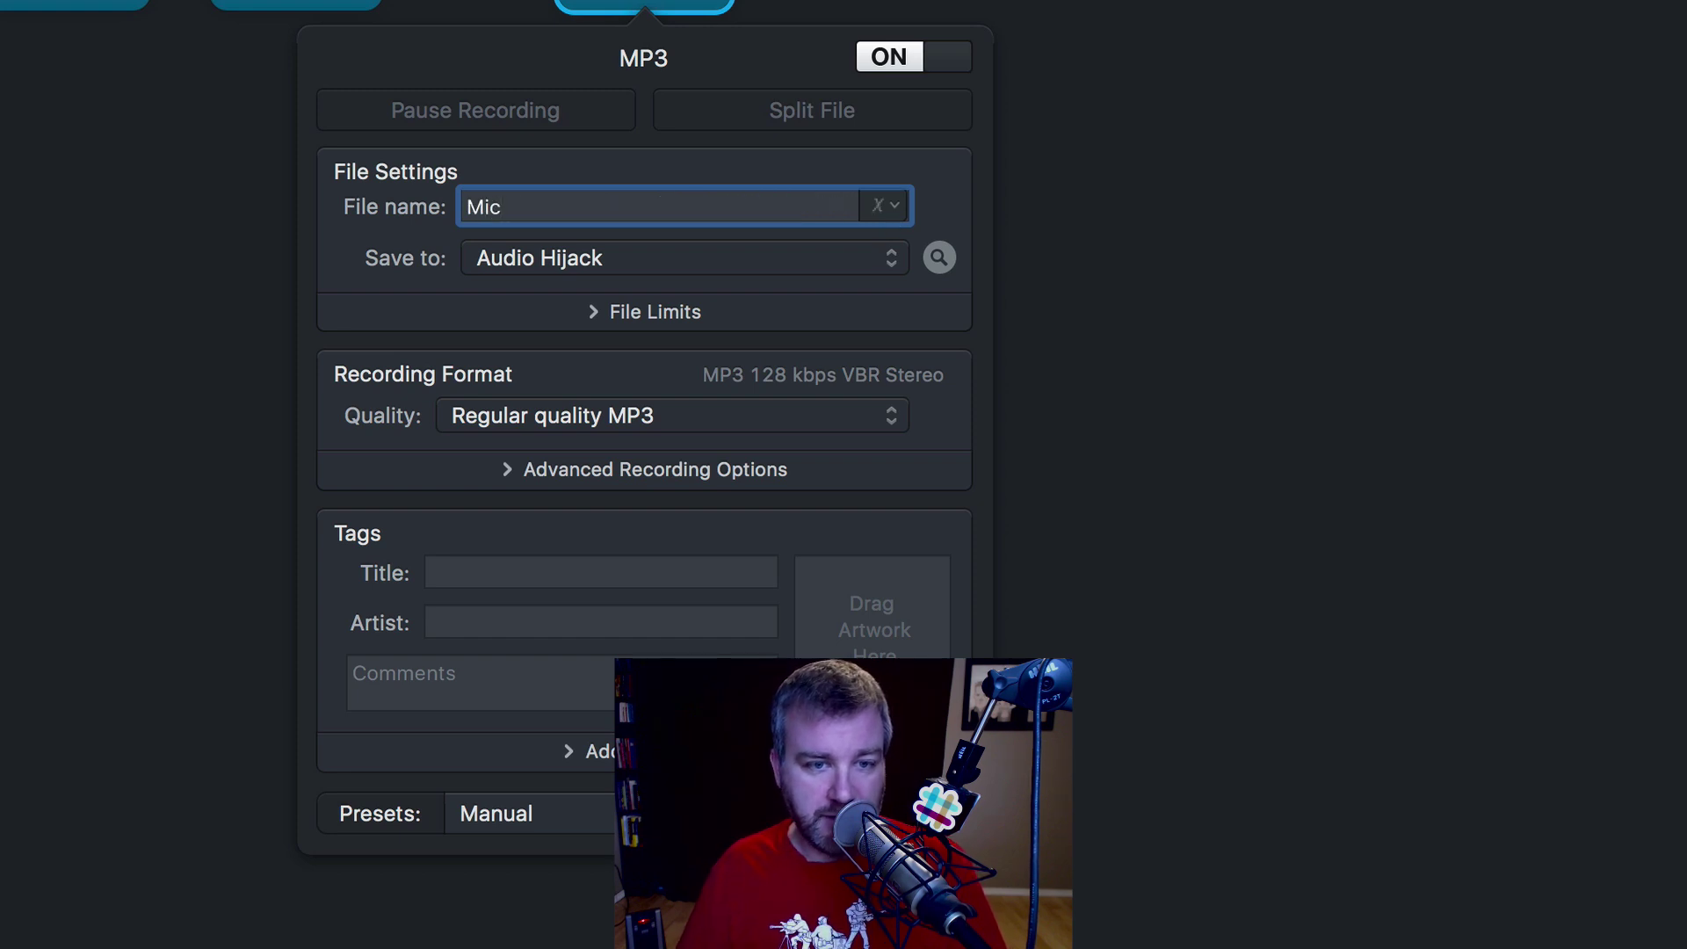
key("super+z")
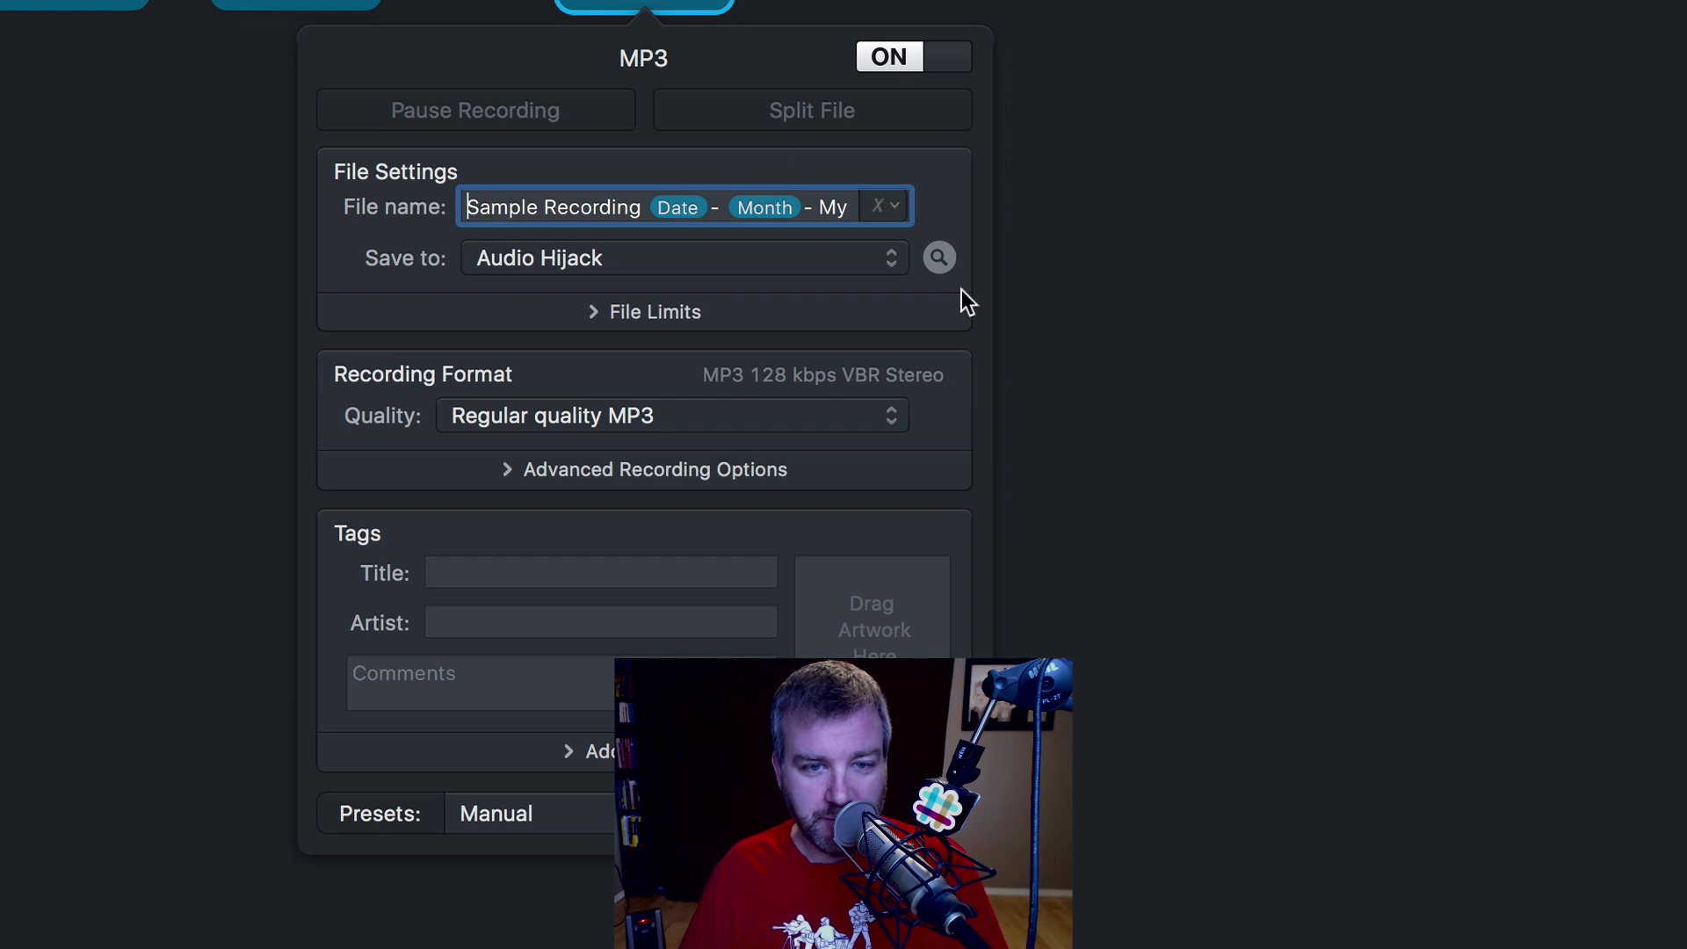
Set the Recorder's save location to the Desktop folder.
left_click(884, 263)
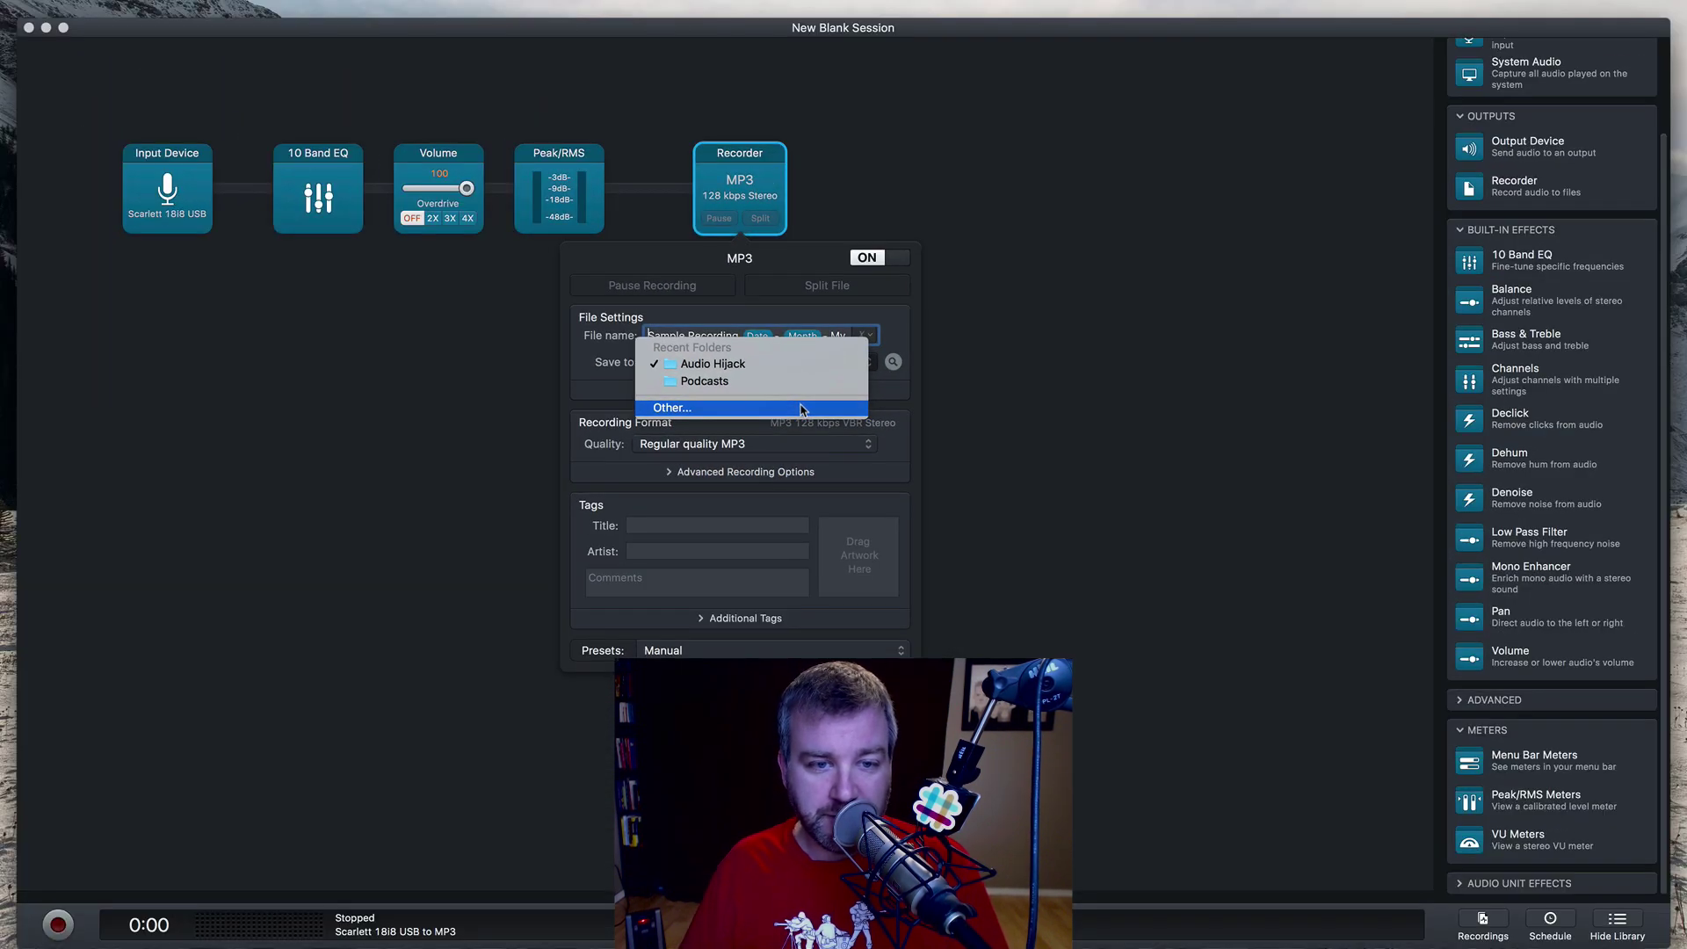
left_click(802, 410)
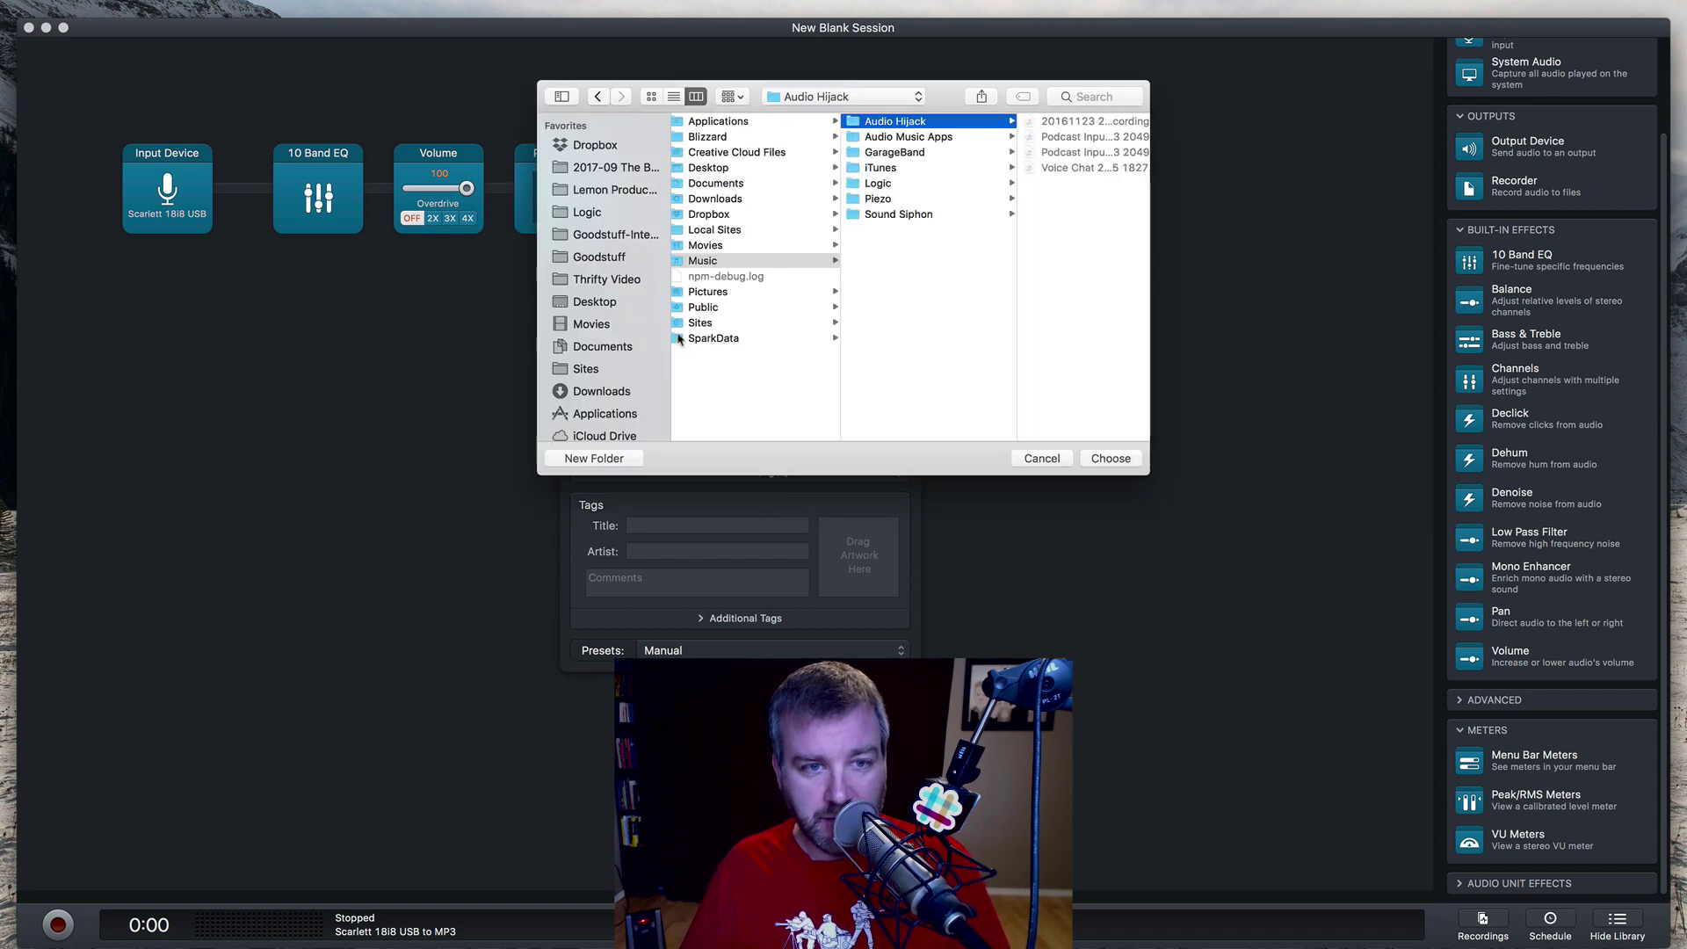
left_click(631, 303)
left_click(1111, 458)
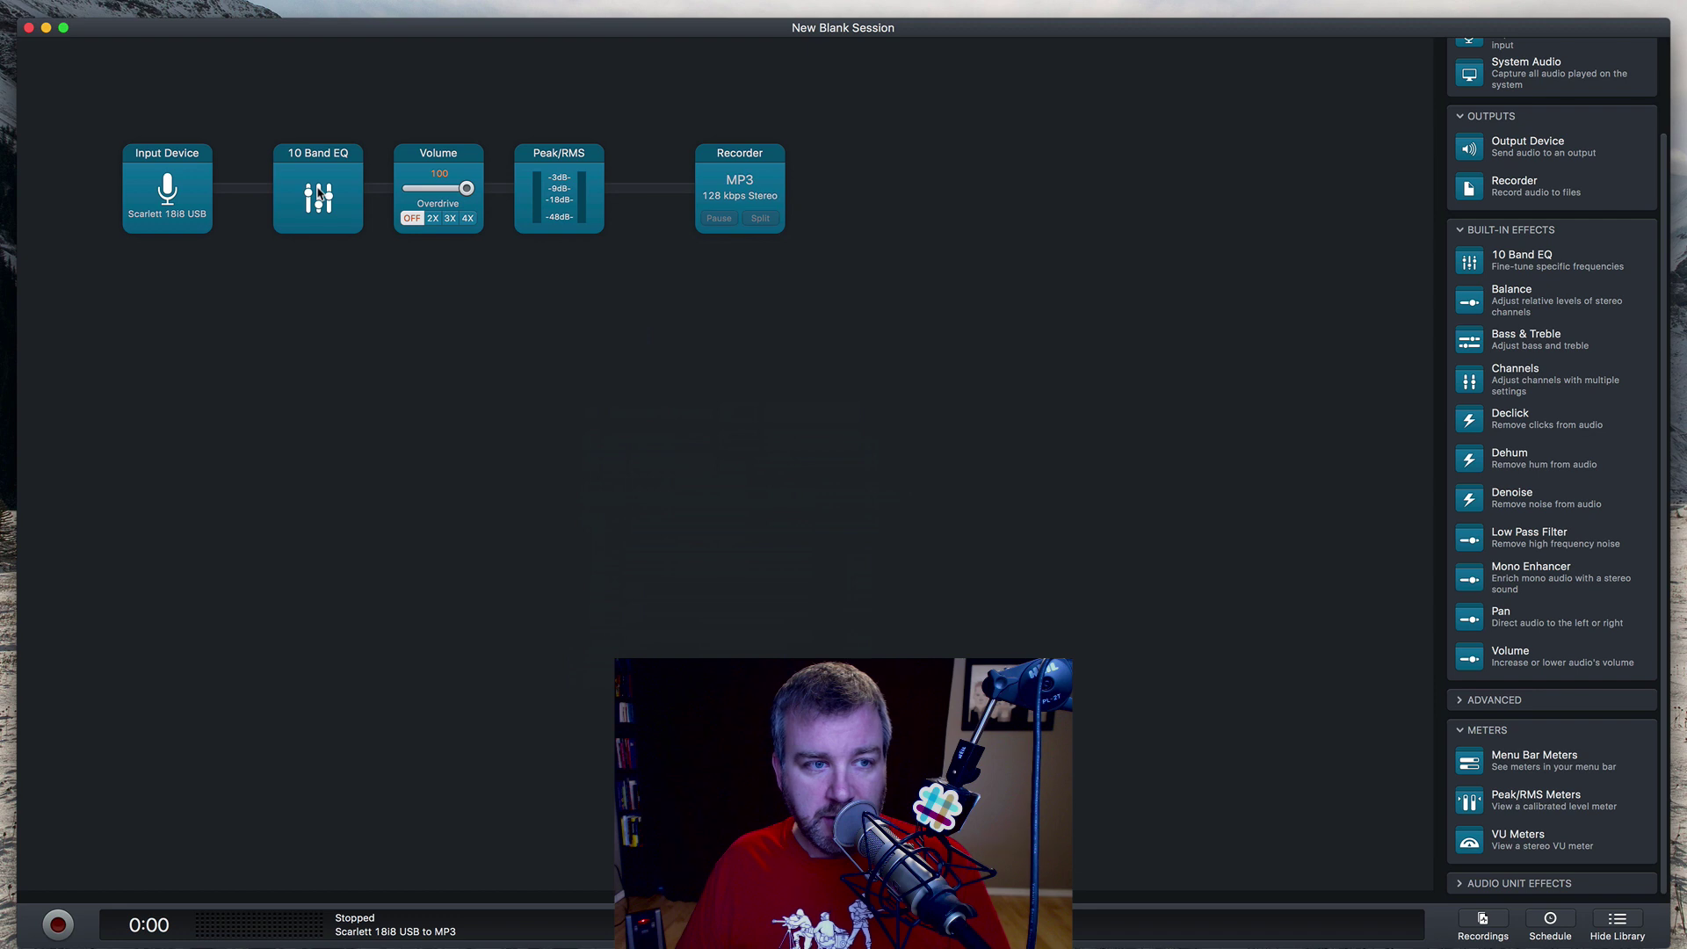
Apply the Spoken Word preset to the 10 Band EQ and set 32Hz to -4.6, 64 to -1.6, 8K to 3.2 and 16KHz to 3.4.
left_click(317, 195)
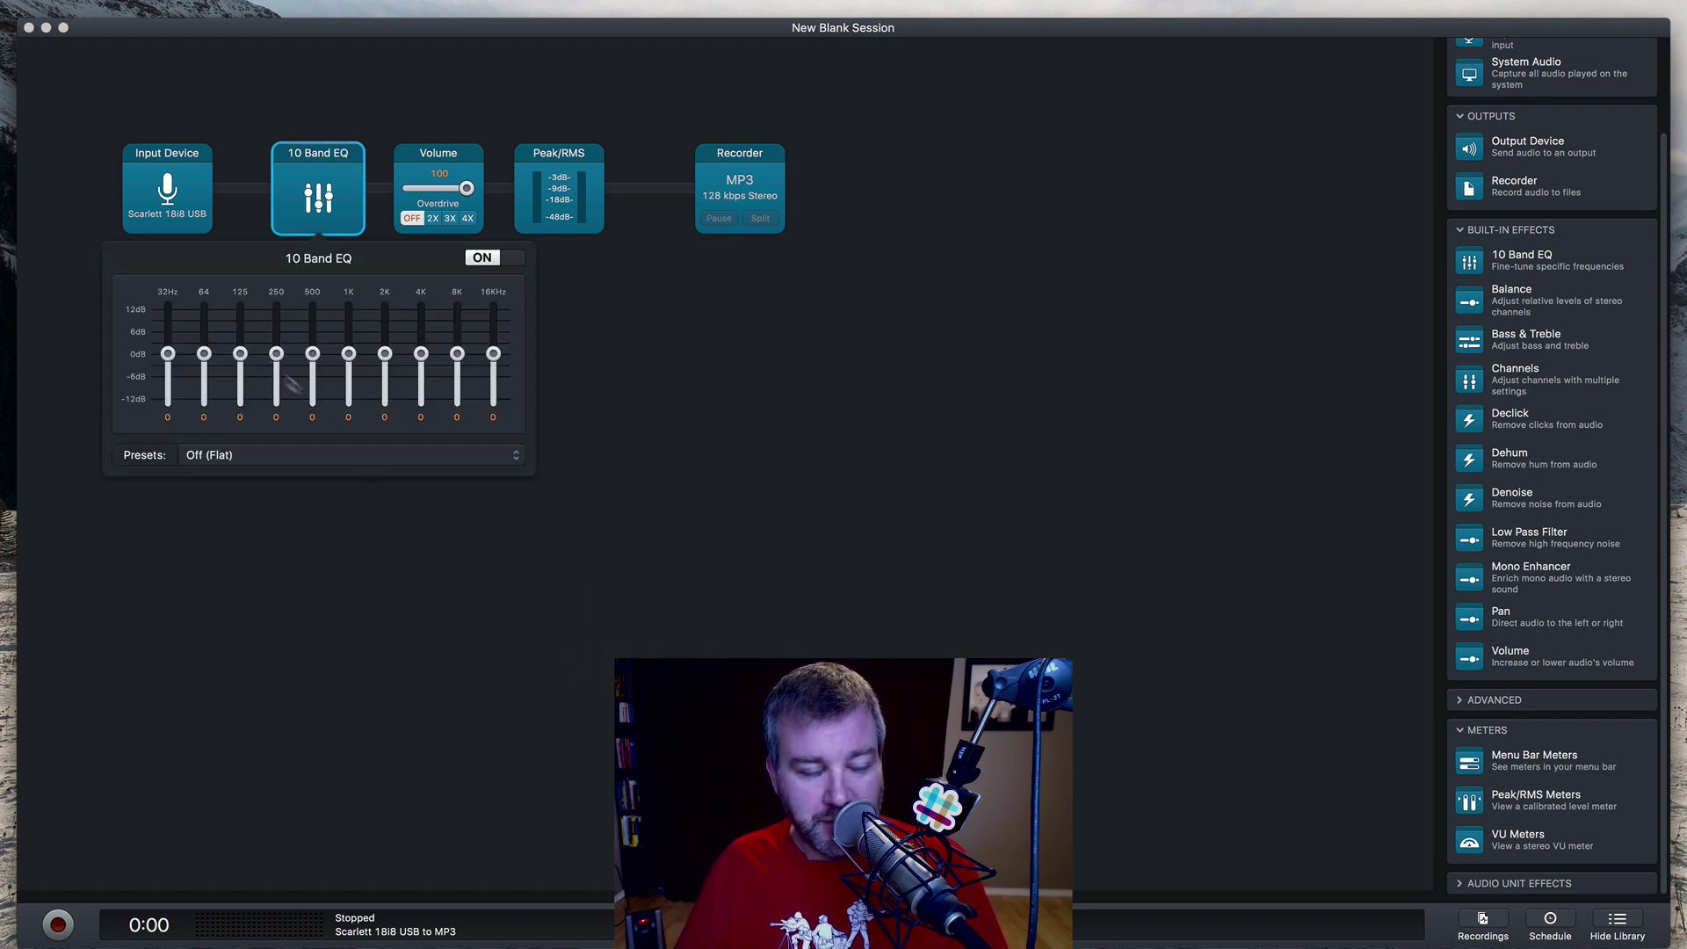
left_click(394, 458)
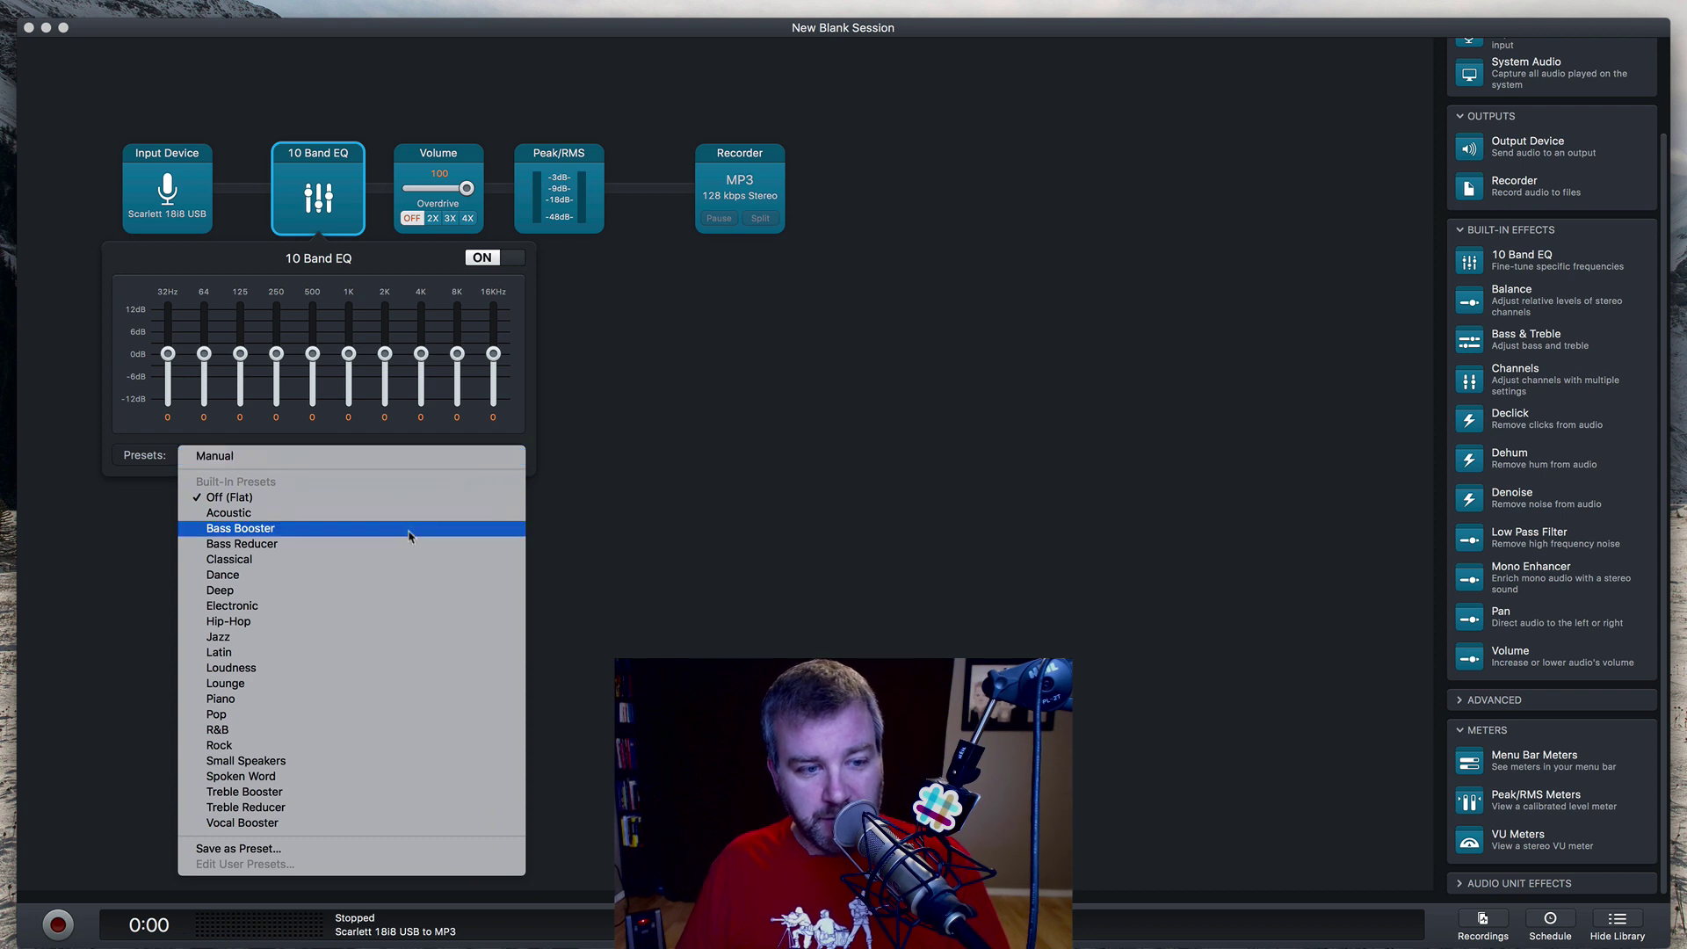
left_click(404, 775)
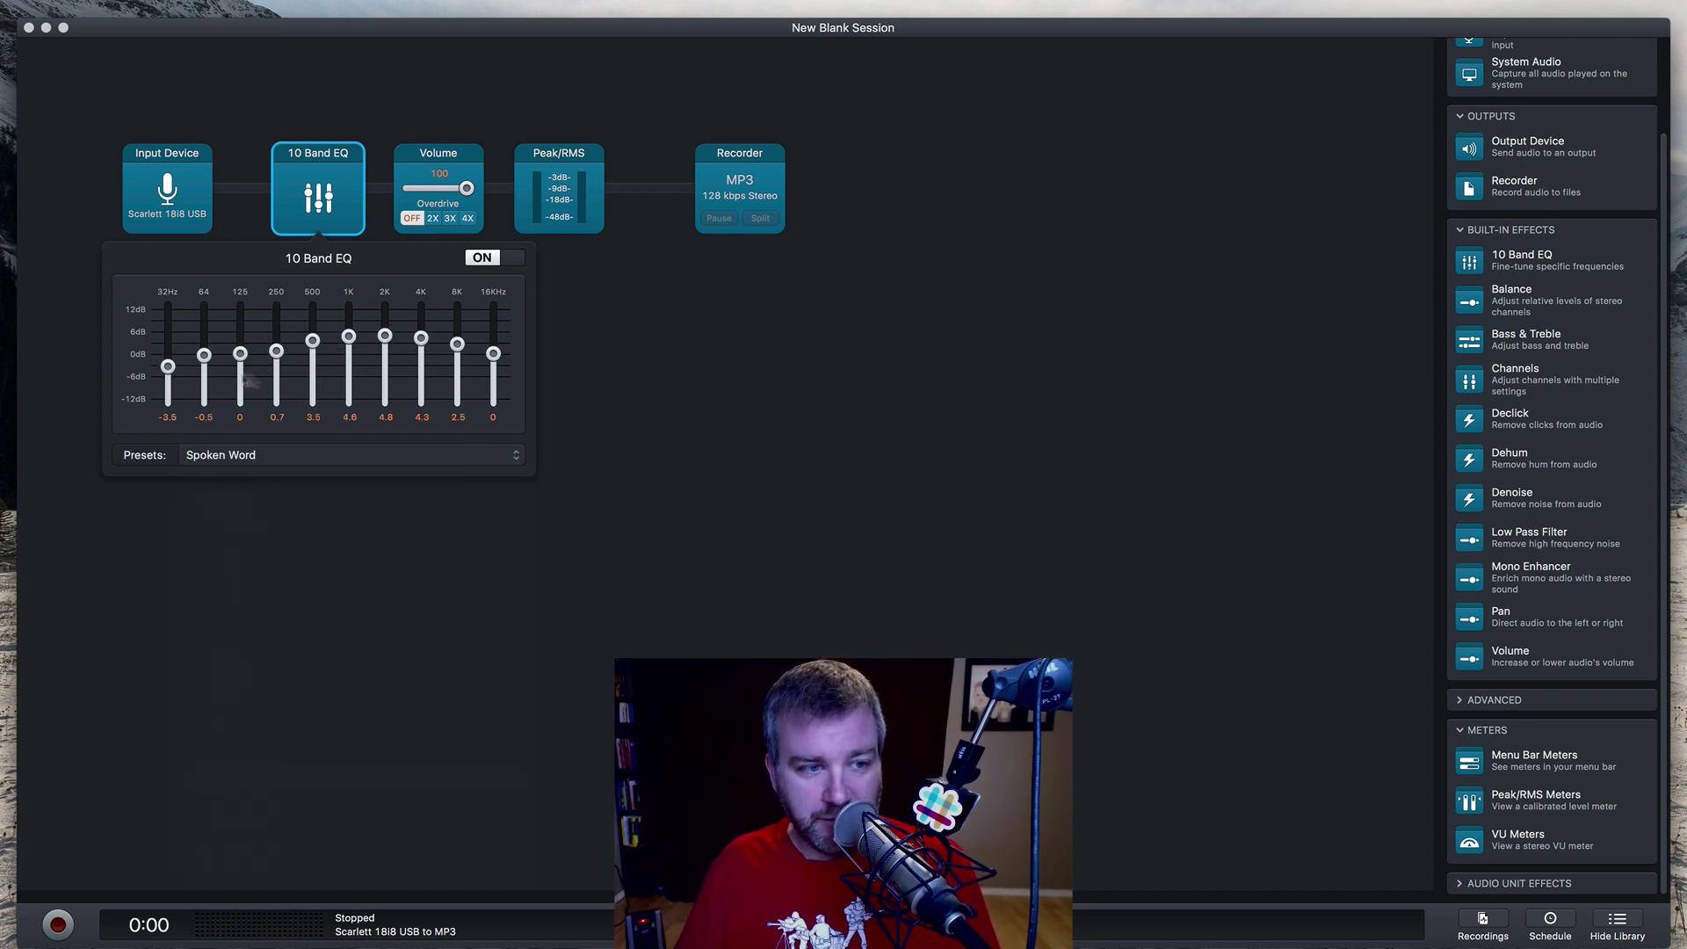
left_click_drag(169, 373, 203, 361)
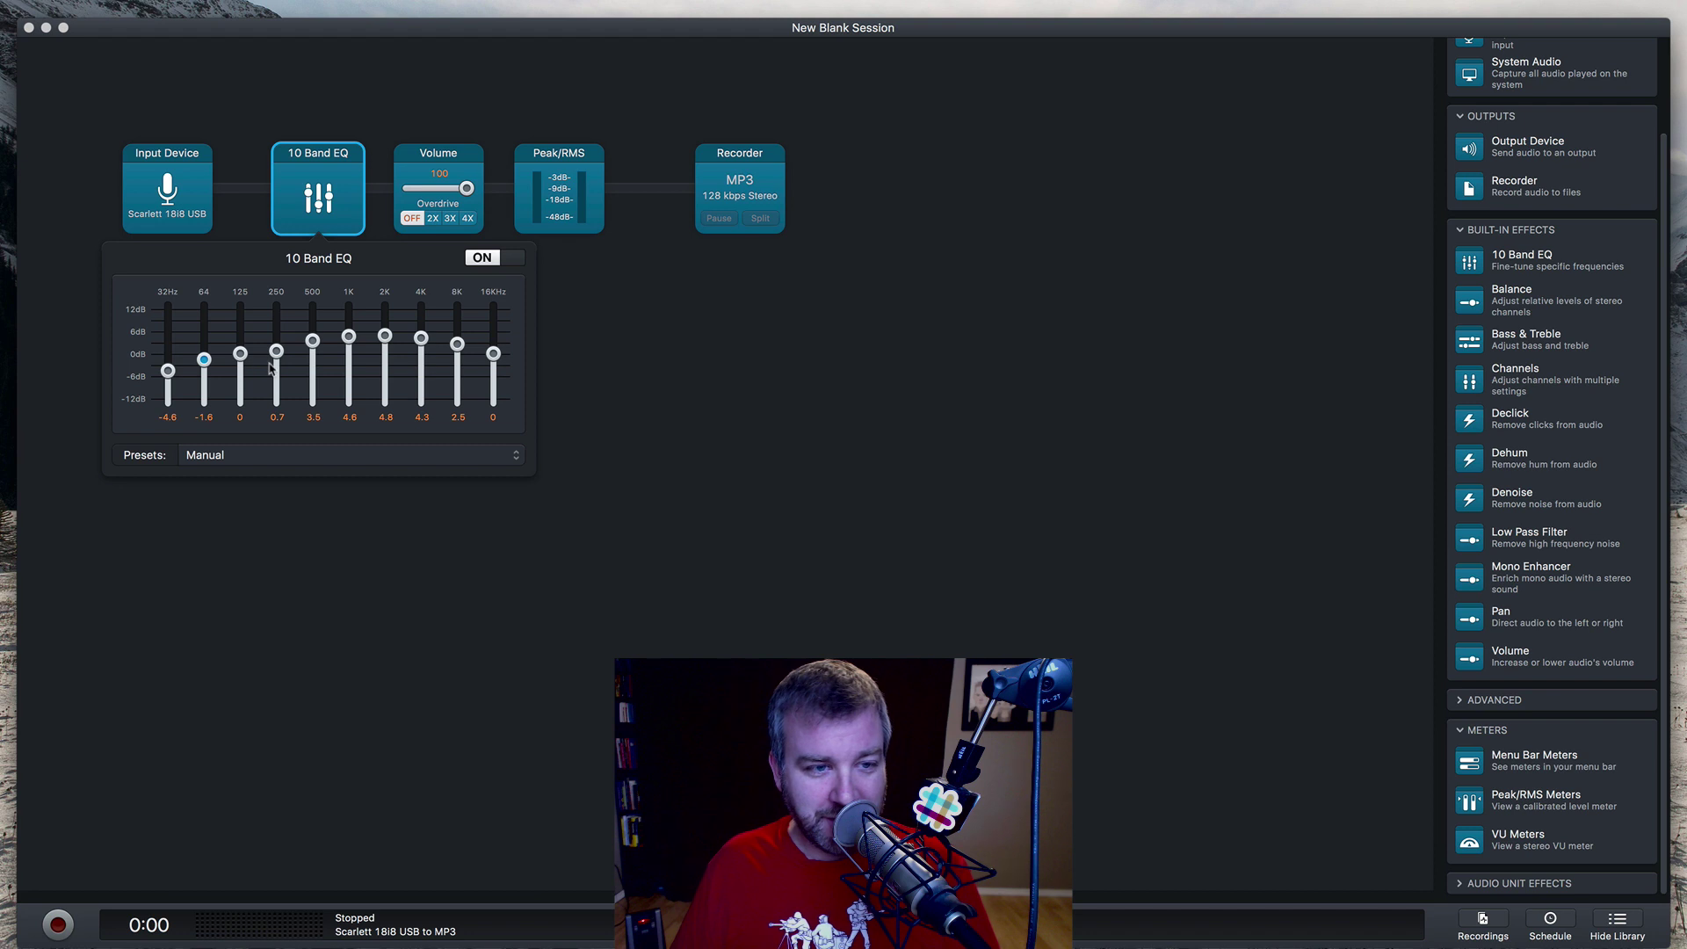
left_click_drag(492, 354, 458, 346)
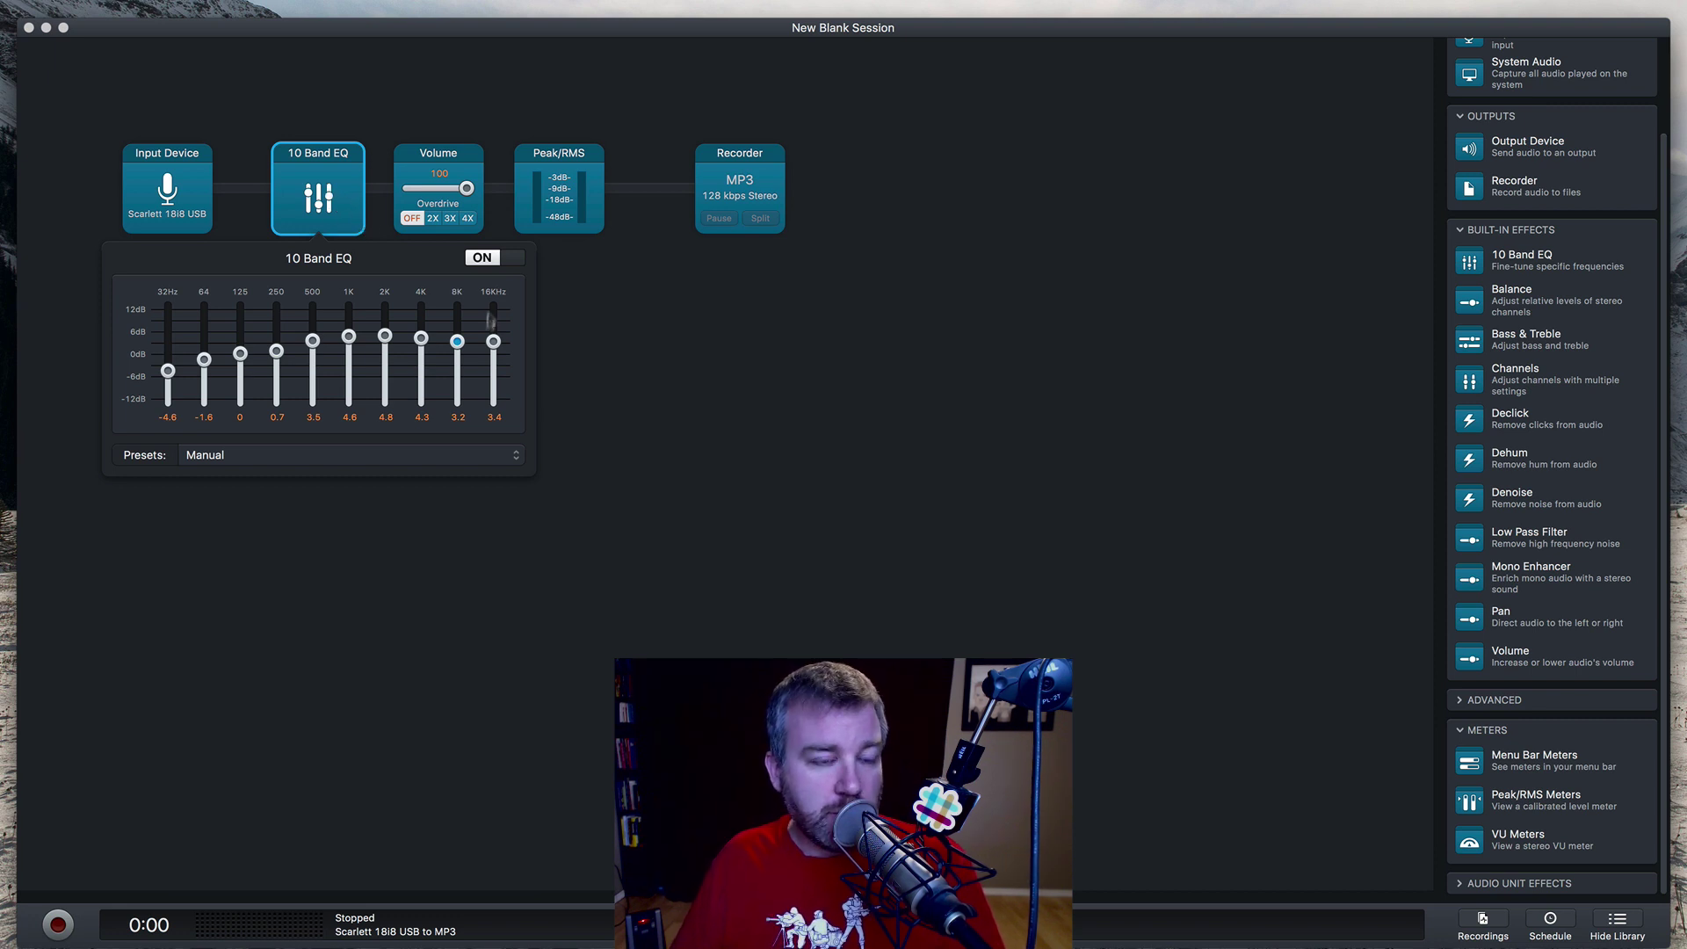
Switch the 10 Band EQ effect off and back on, and close its settings.
left_click(505, 260)
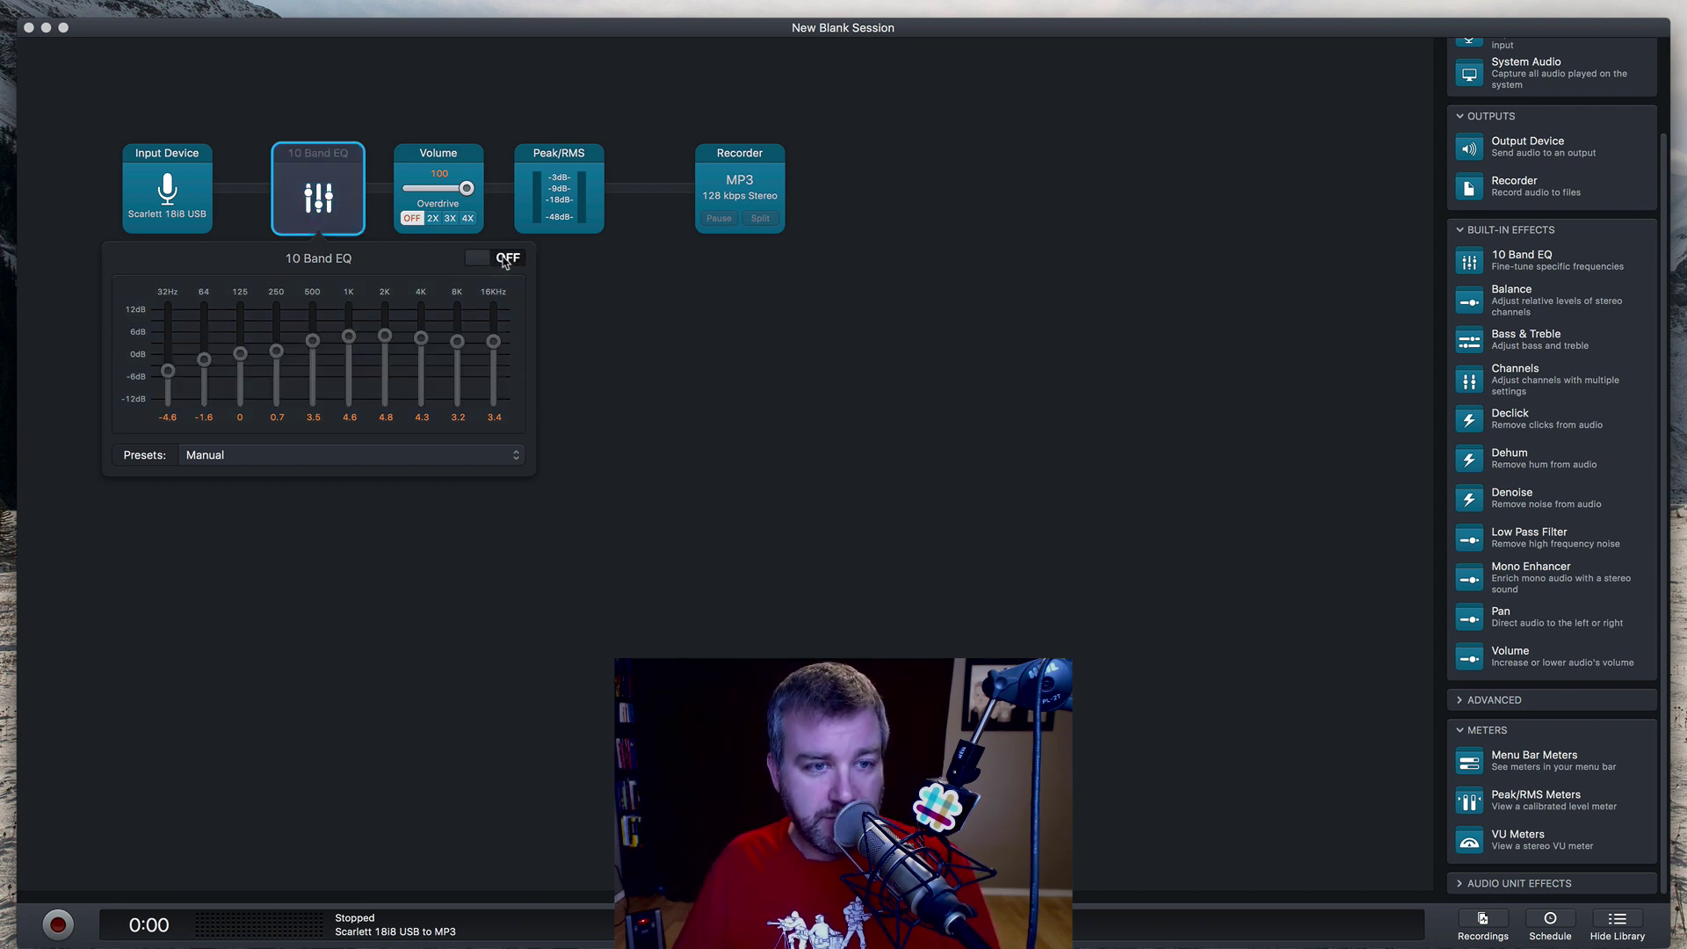
left_click(505, 259)
left_click(467, 246)
Check the Volume effect's slider and view the enlarged Peak/RMS meters.
left_click(468, 170)
mouse_move(469, 195)
left_mouse_down()
mouse_move(439, 191)
mouse_move(472, 192)
left_mouse_up()
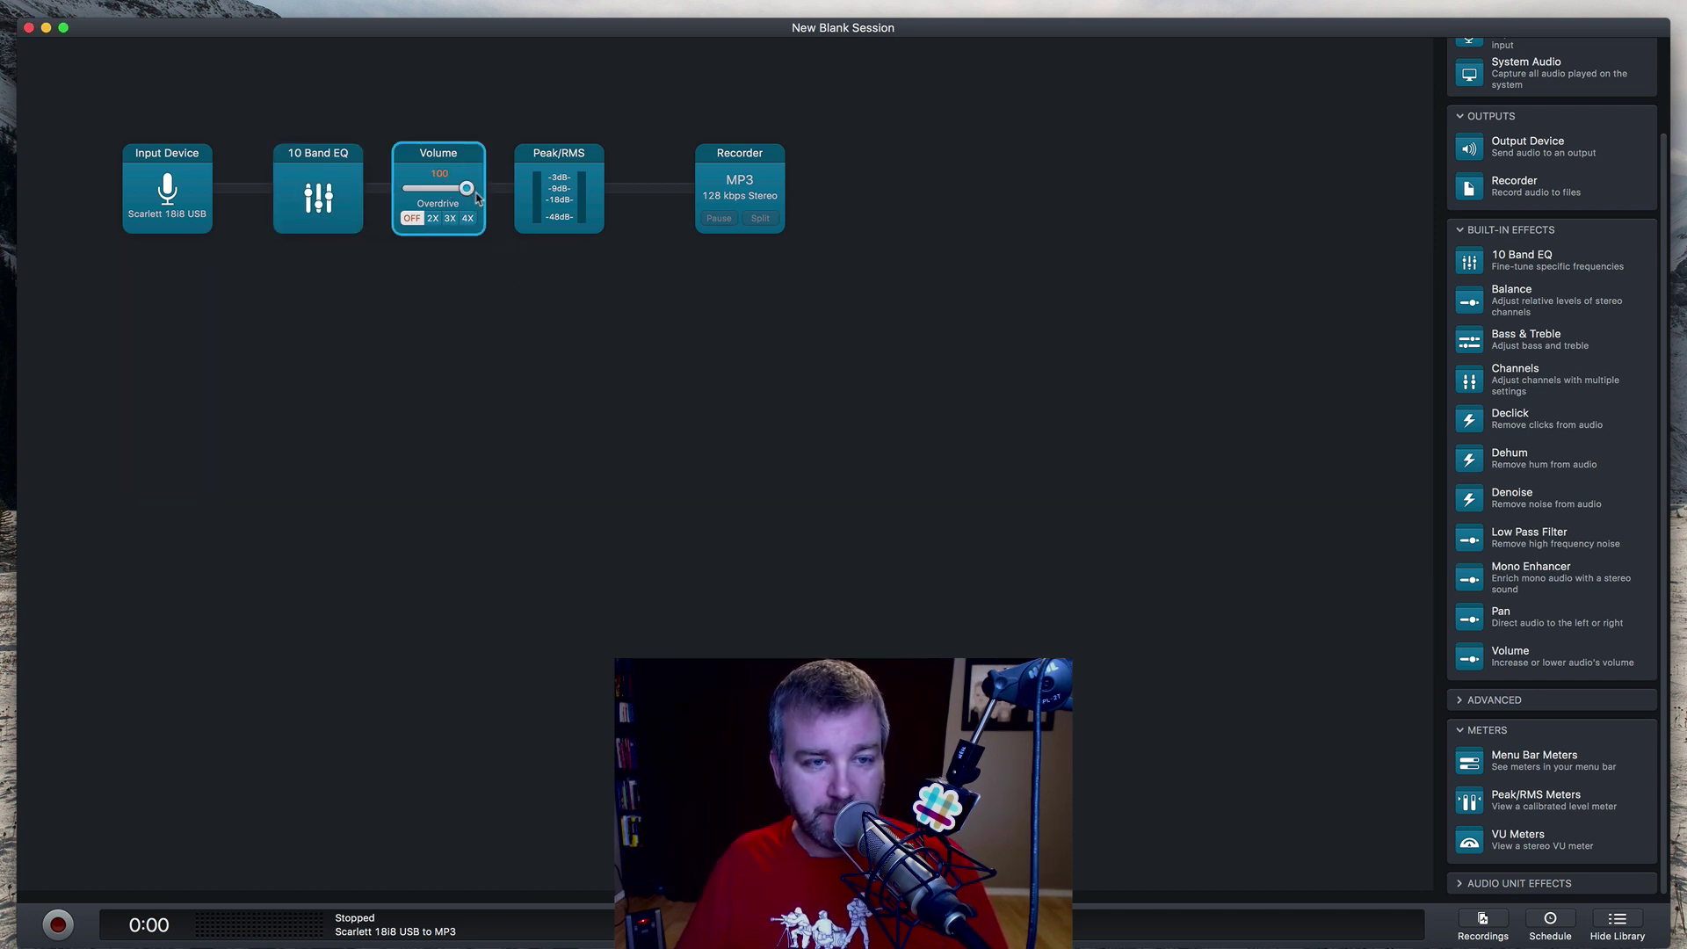
left_click(566, 184)
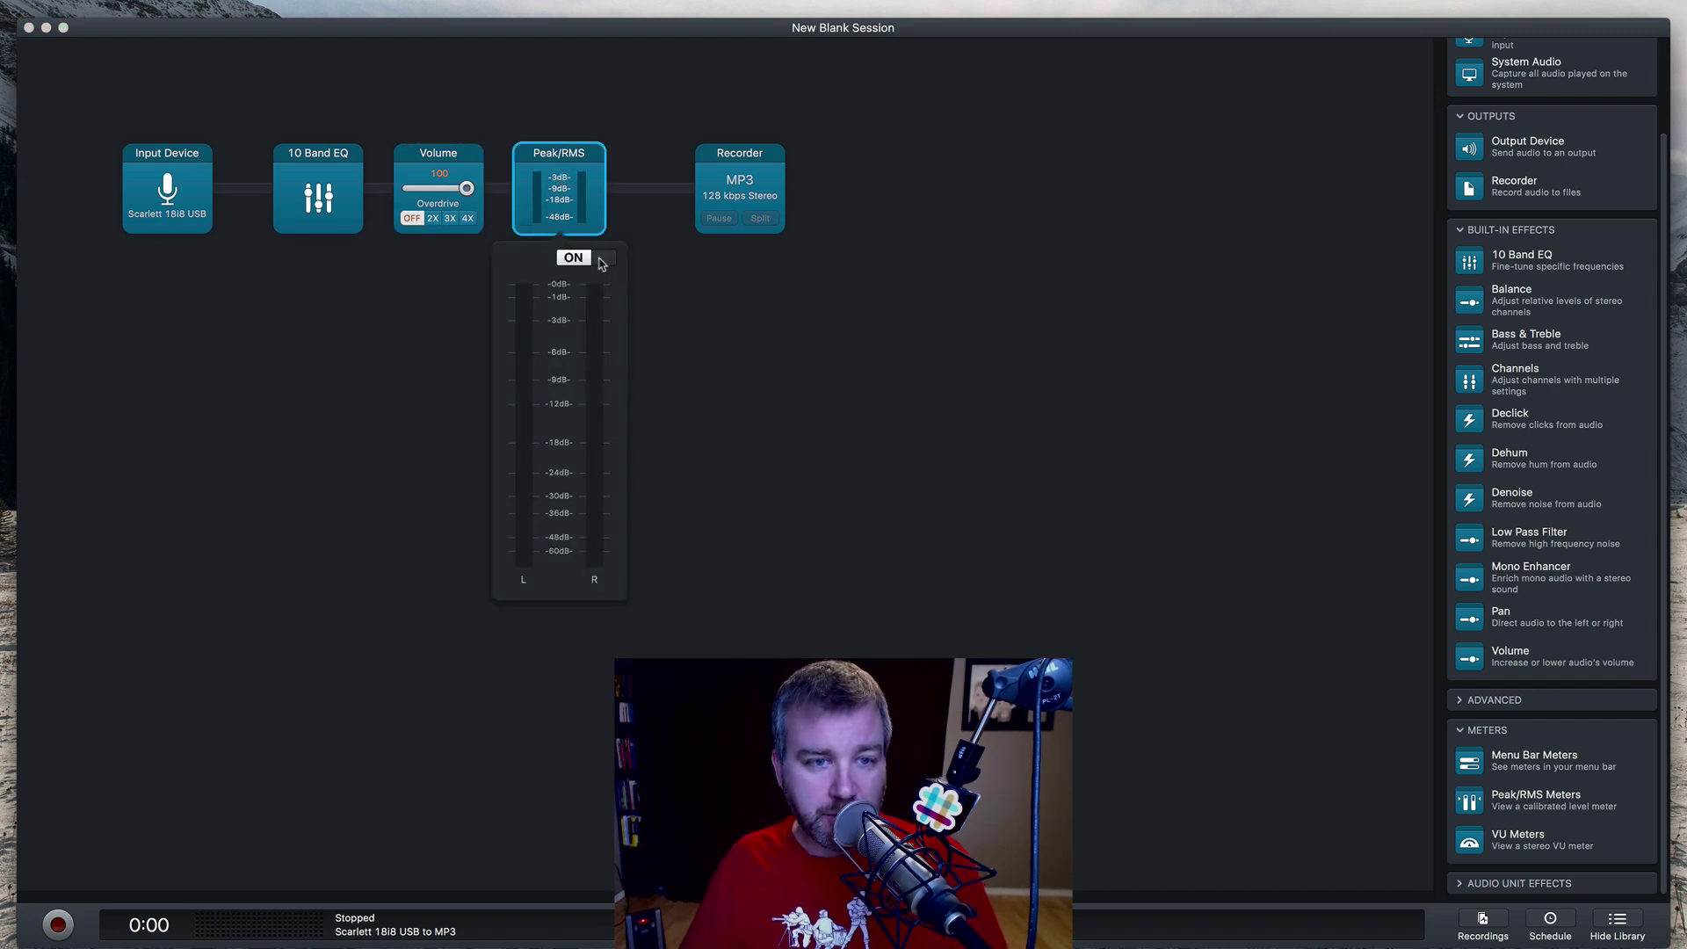
left_click(563, 200)
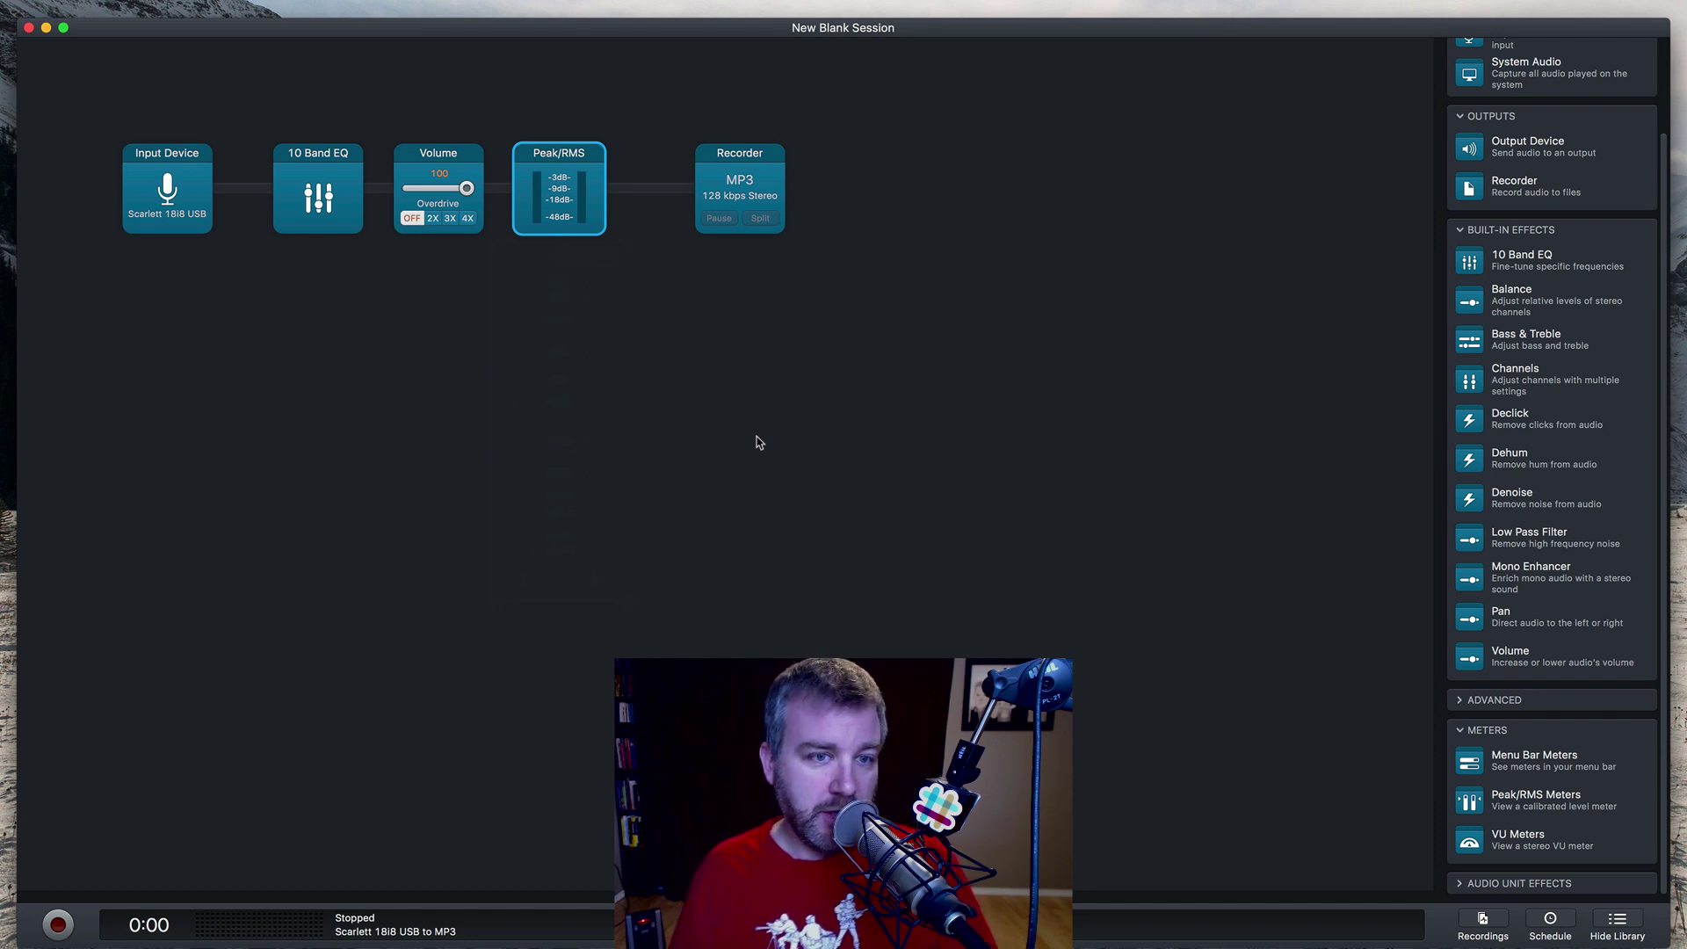
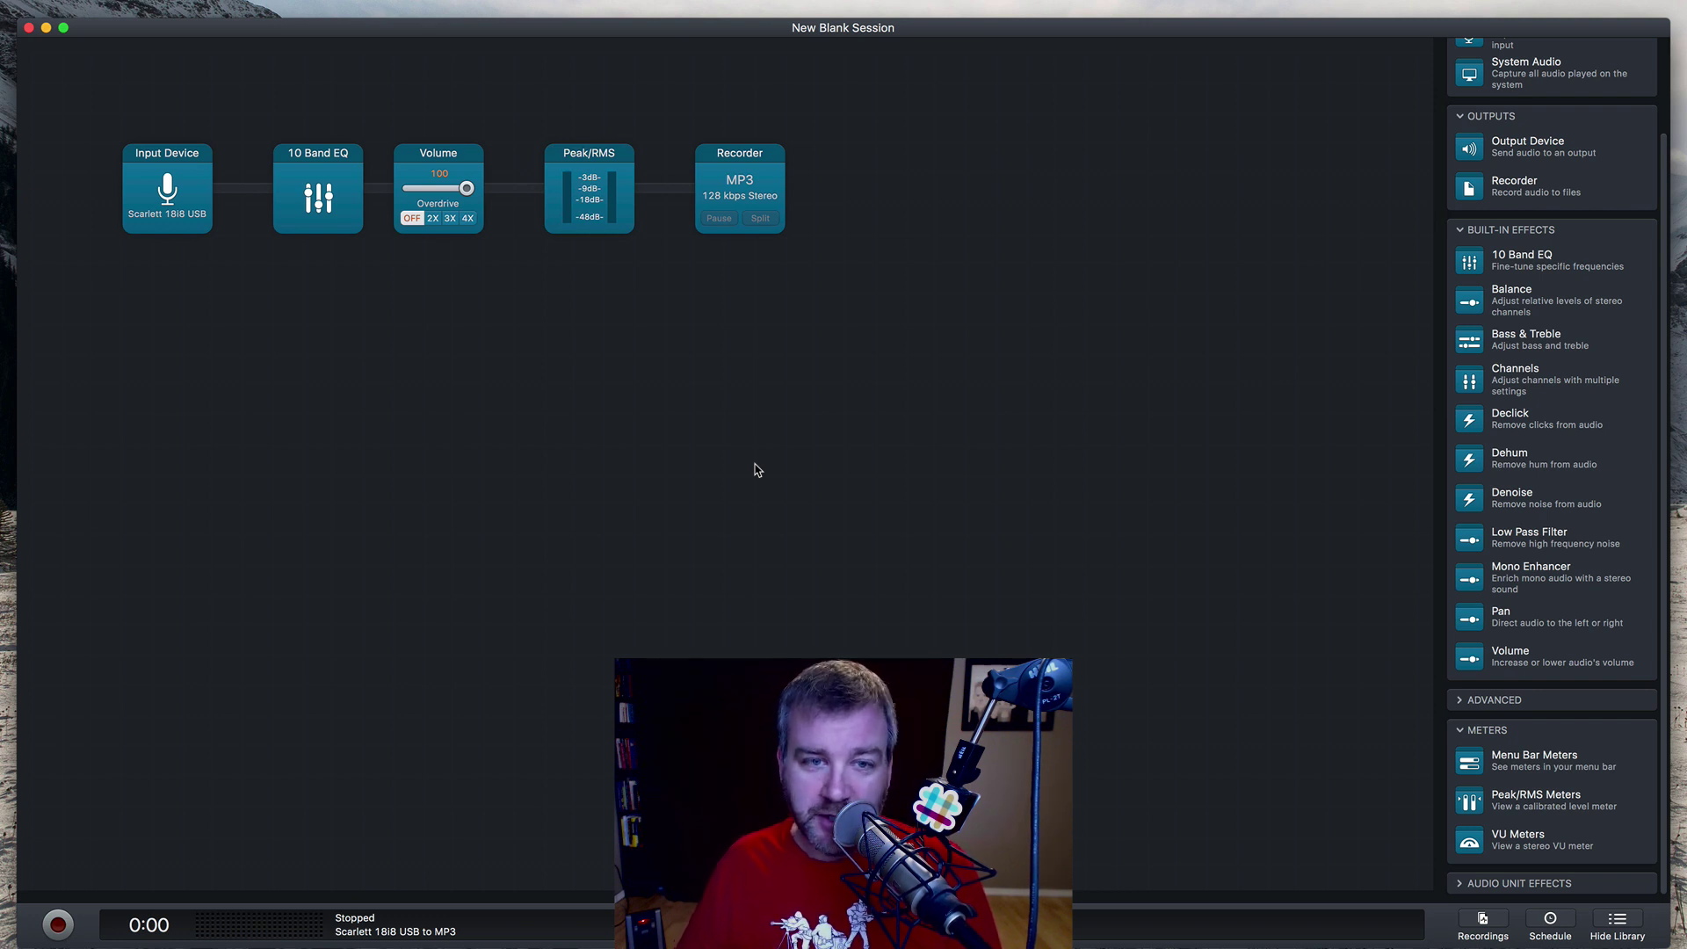
Review the input device's left and right channel assignments, and close its settings.
left_click(161, 194)
left_click(209, 366)
left_click(209, 366)
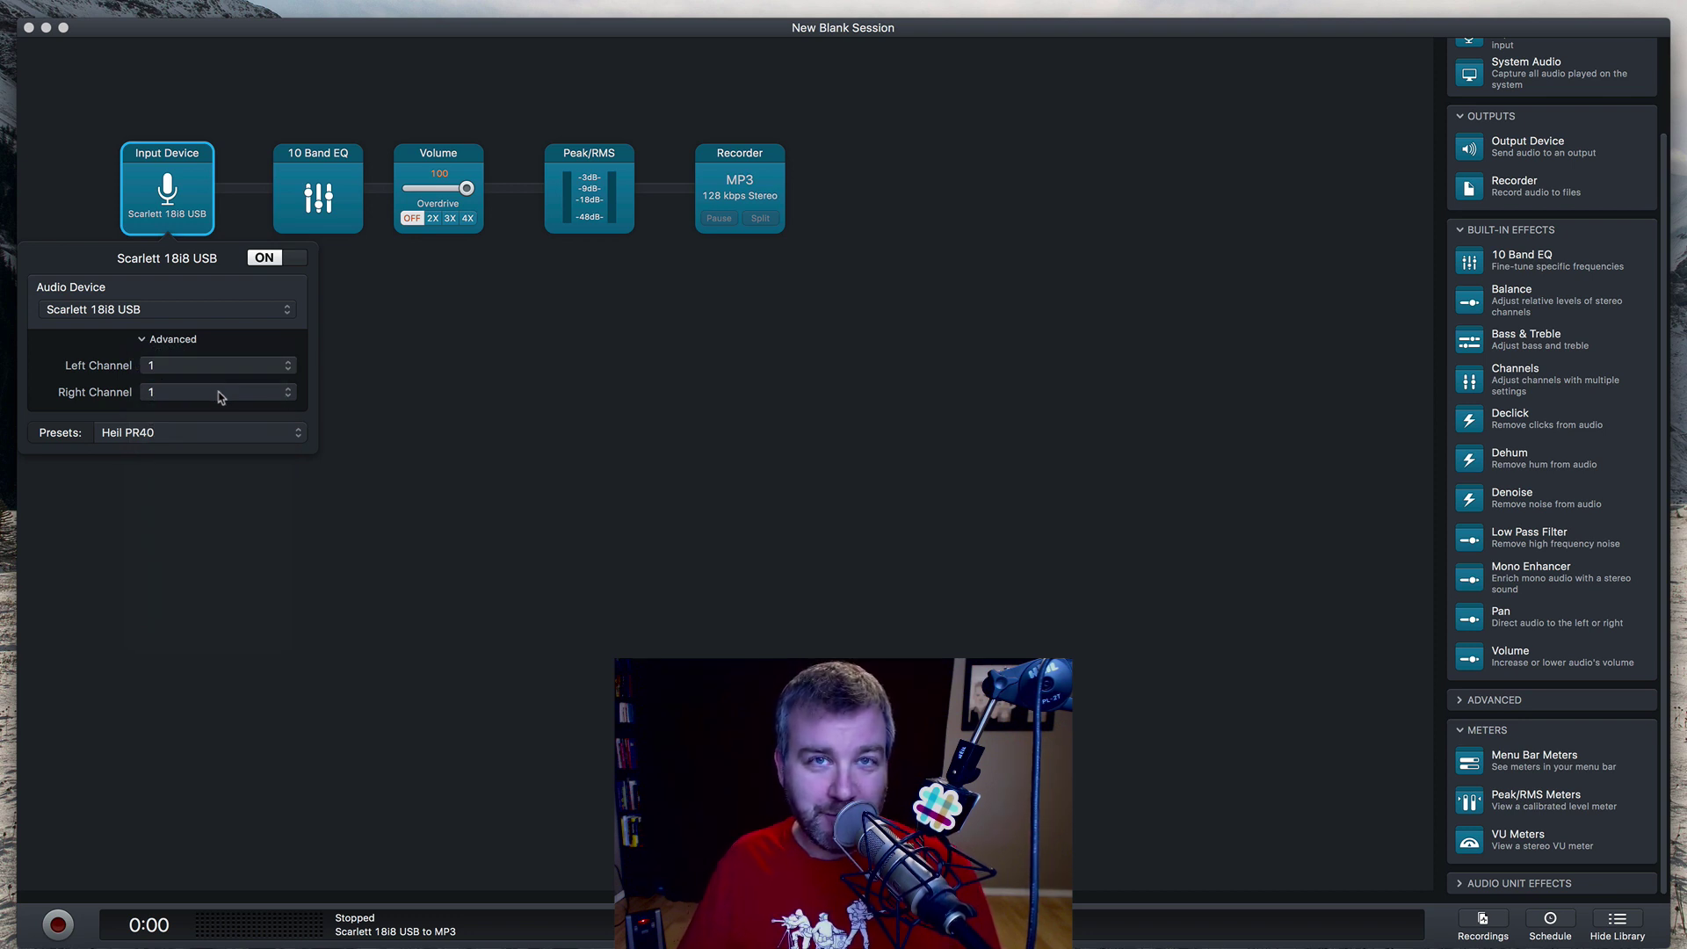
left_click(446, 393)
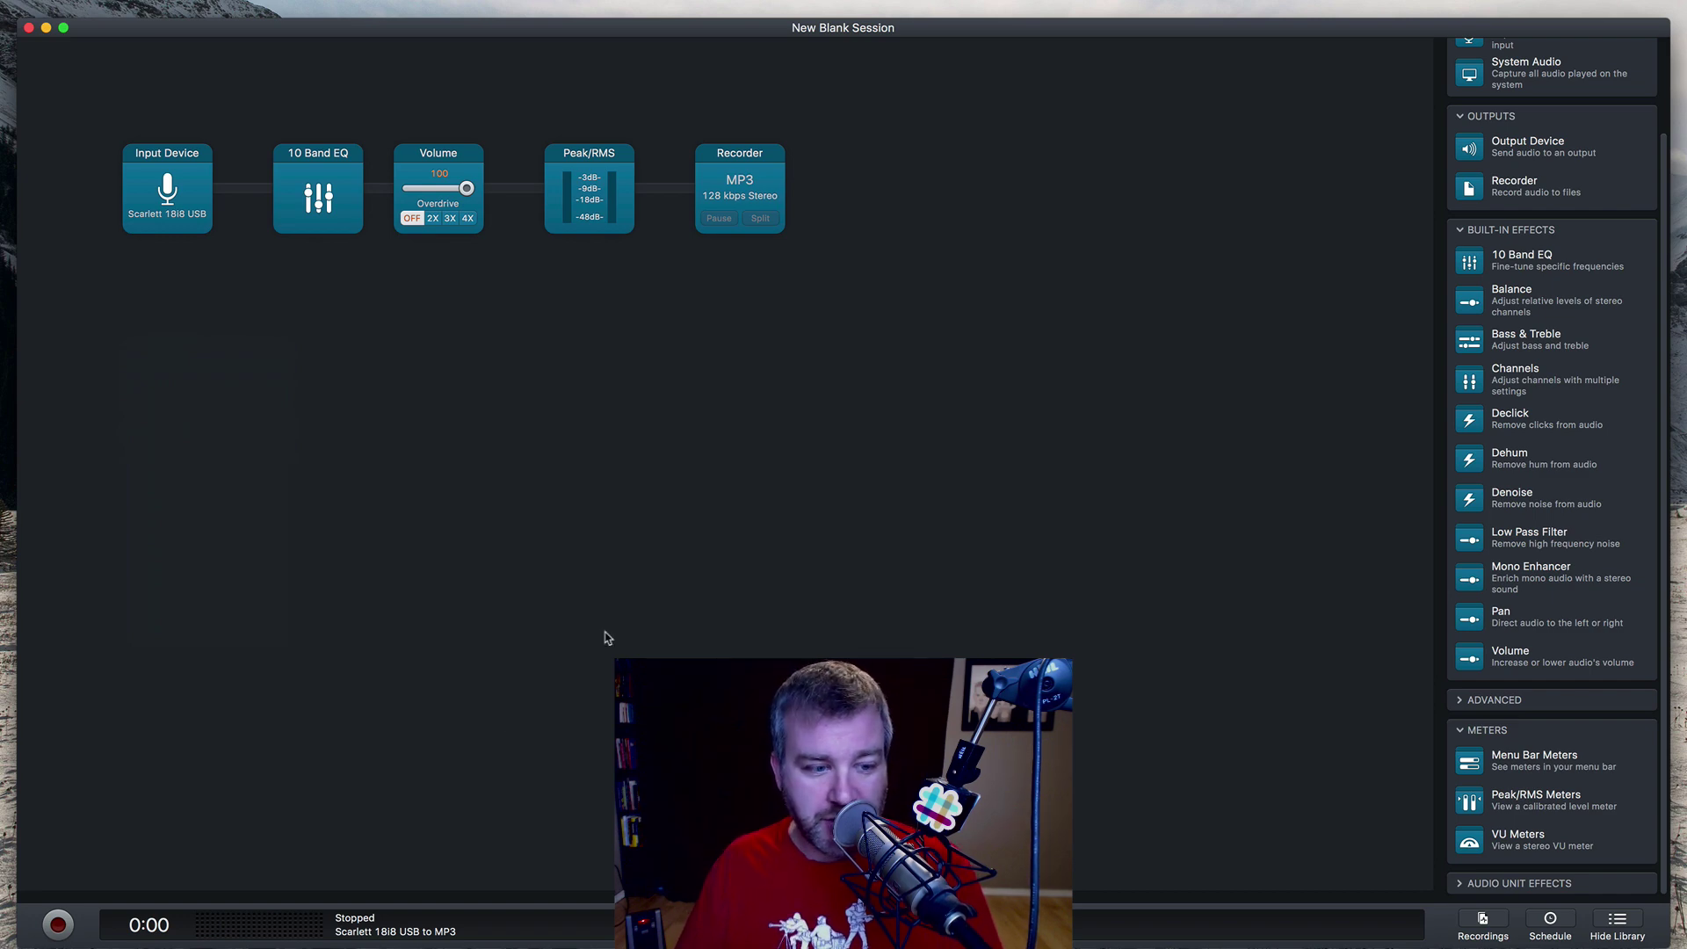
Start recording the session and set the Volume effect's level to 77.
left_click(59, 924)
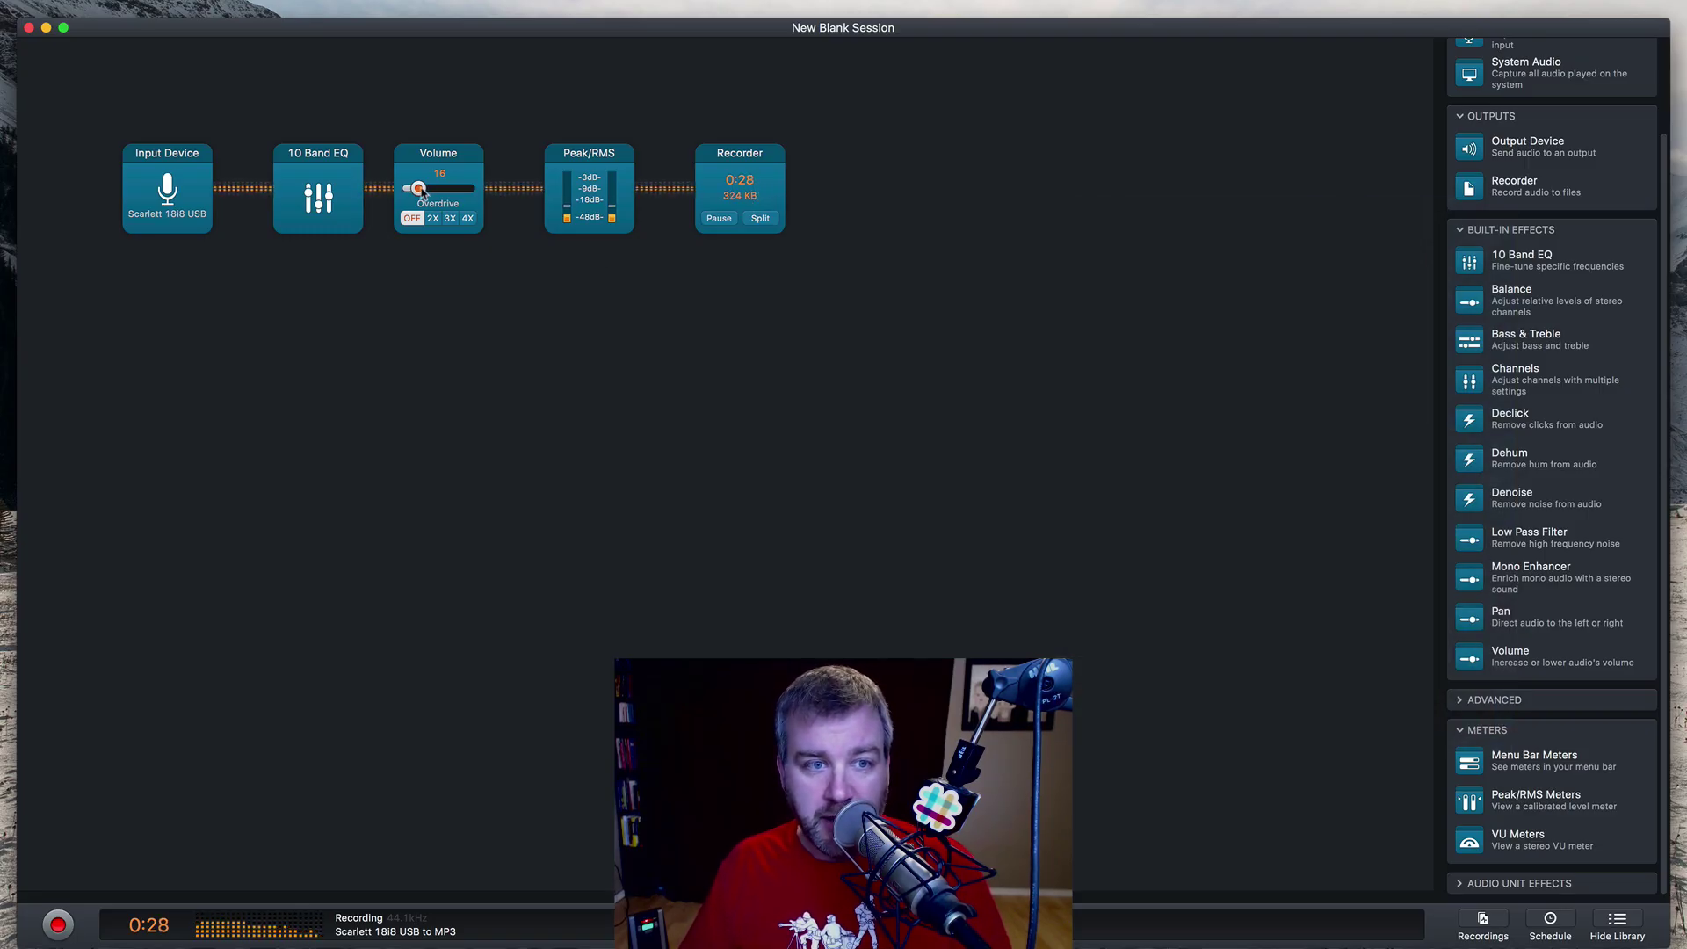
left_click_drag(445, 192, 450, 194)
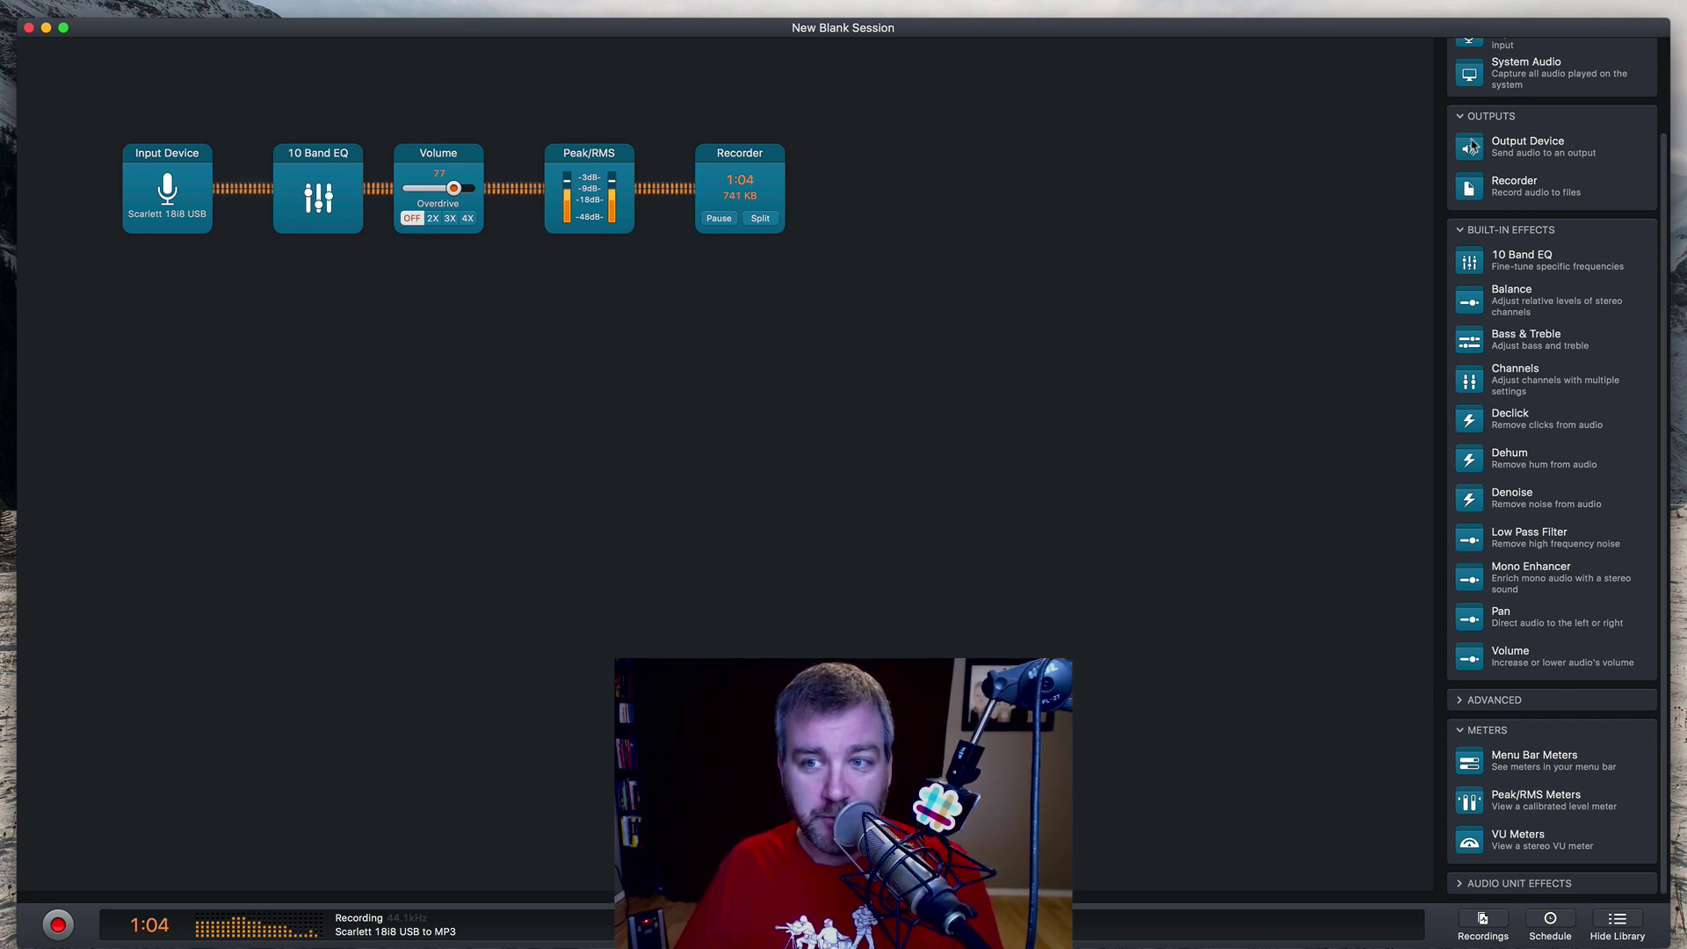
Add an Output Device between the Peak/RMS meters and the Recorder, and set its audio device to Built-in Output: Internal Speakers.
left_click_drag(1473, 148, 731, 192)
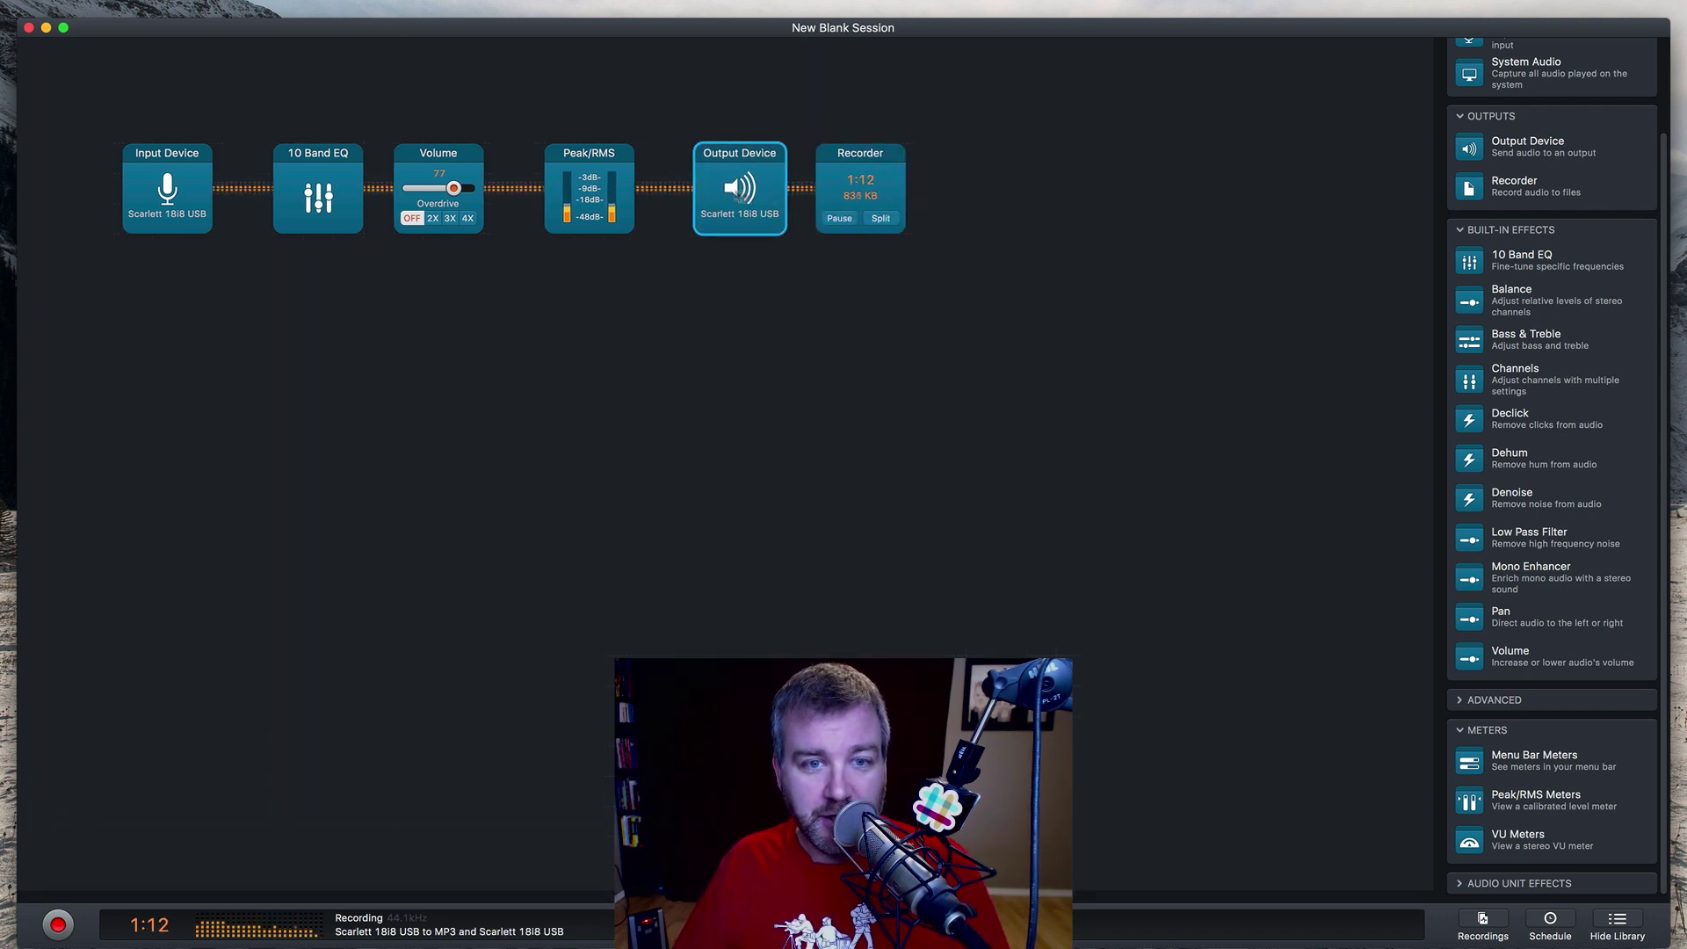
left_click(748, 214)
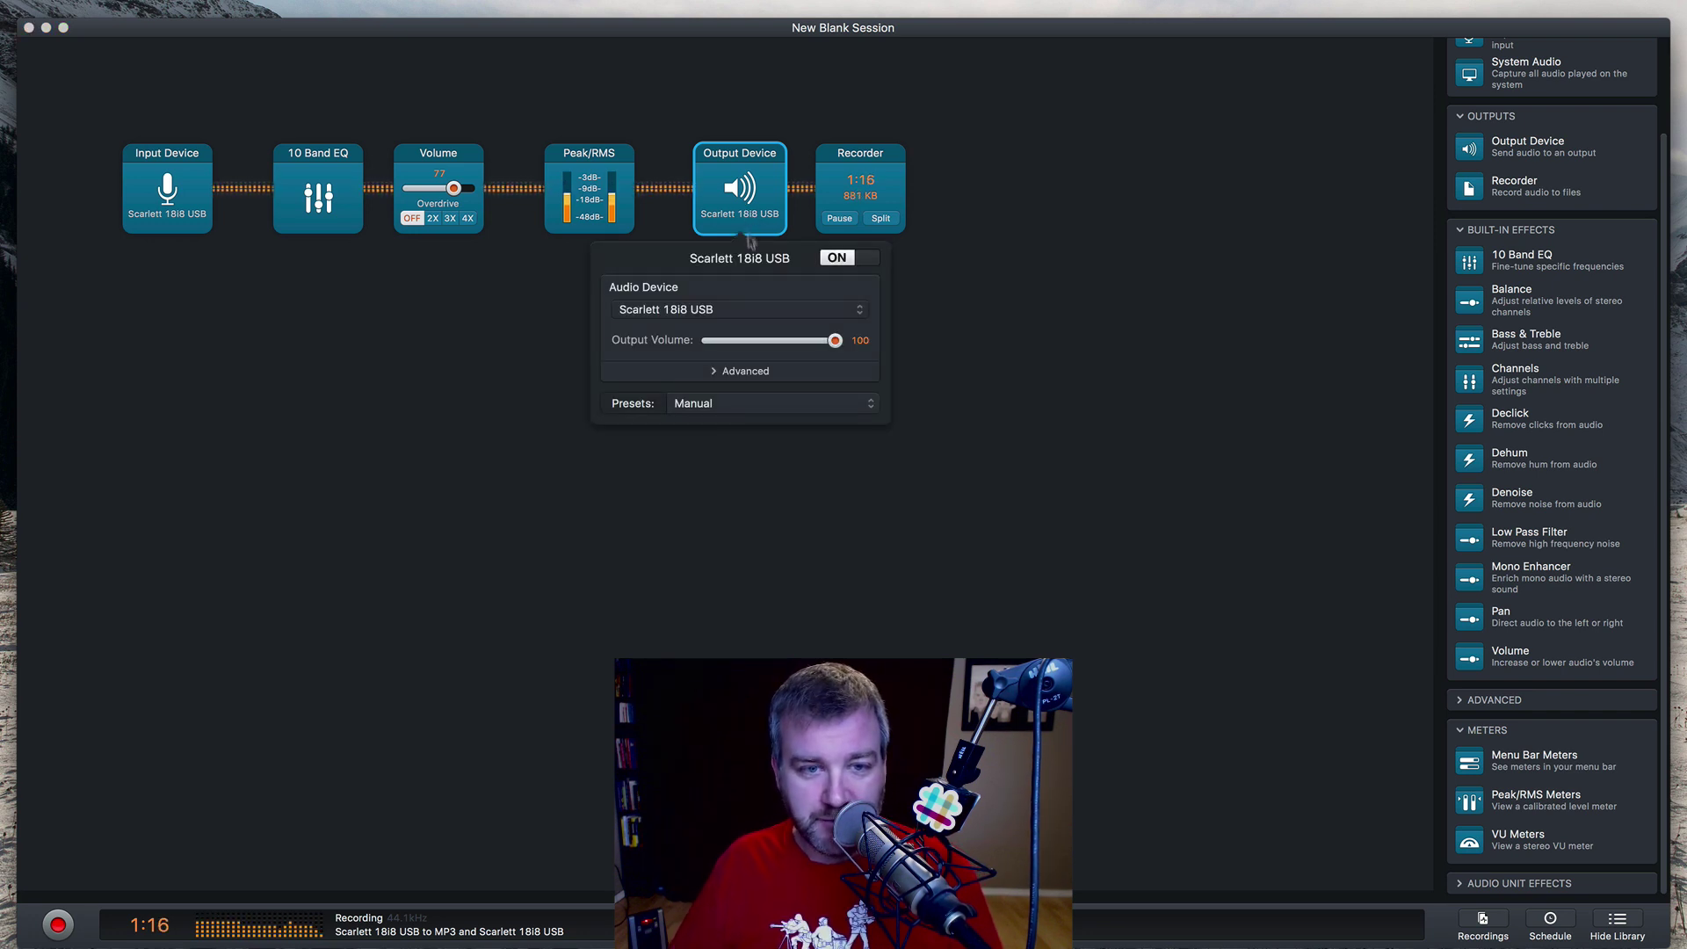
left_click(772, 311)
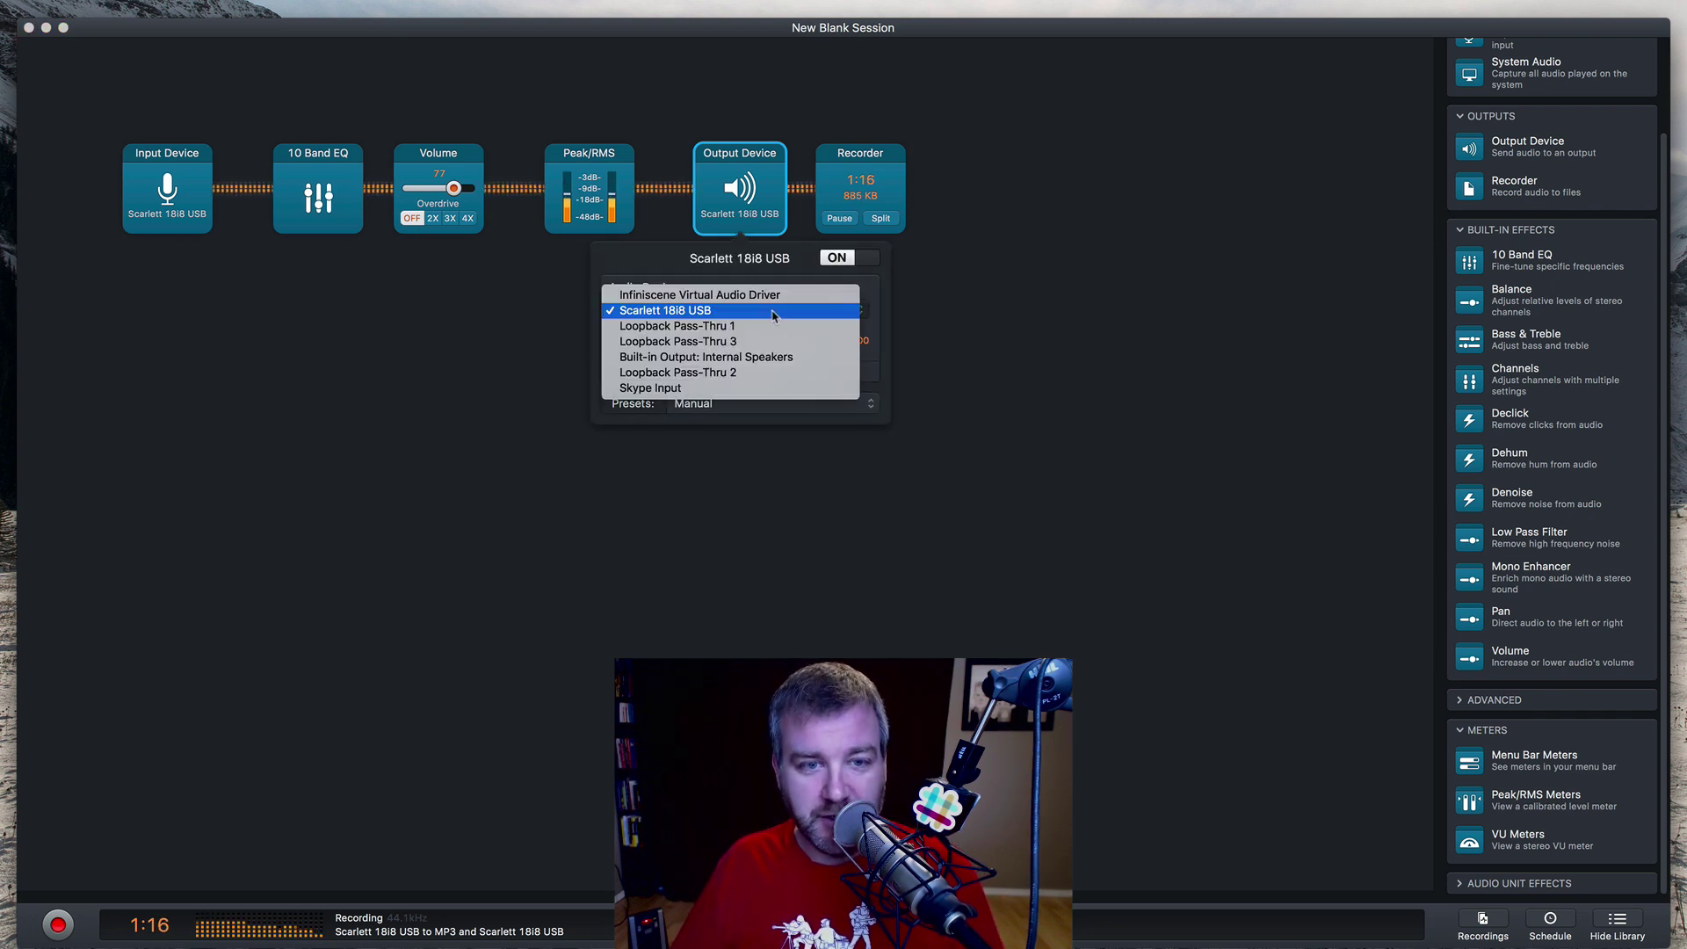
left_click(757, 357)
left_click(1066, 442)
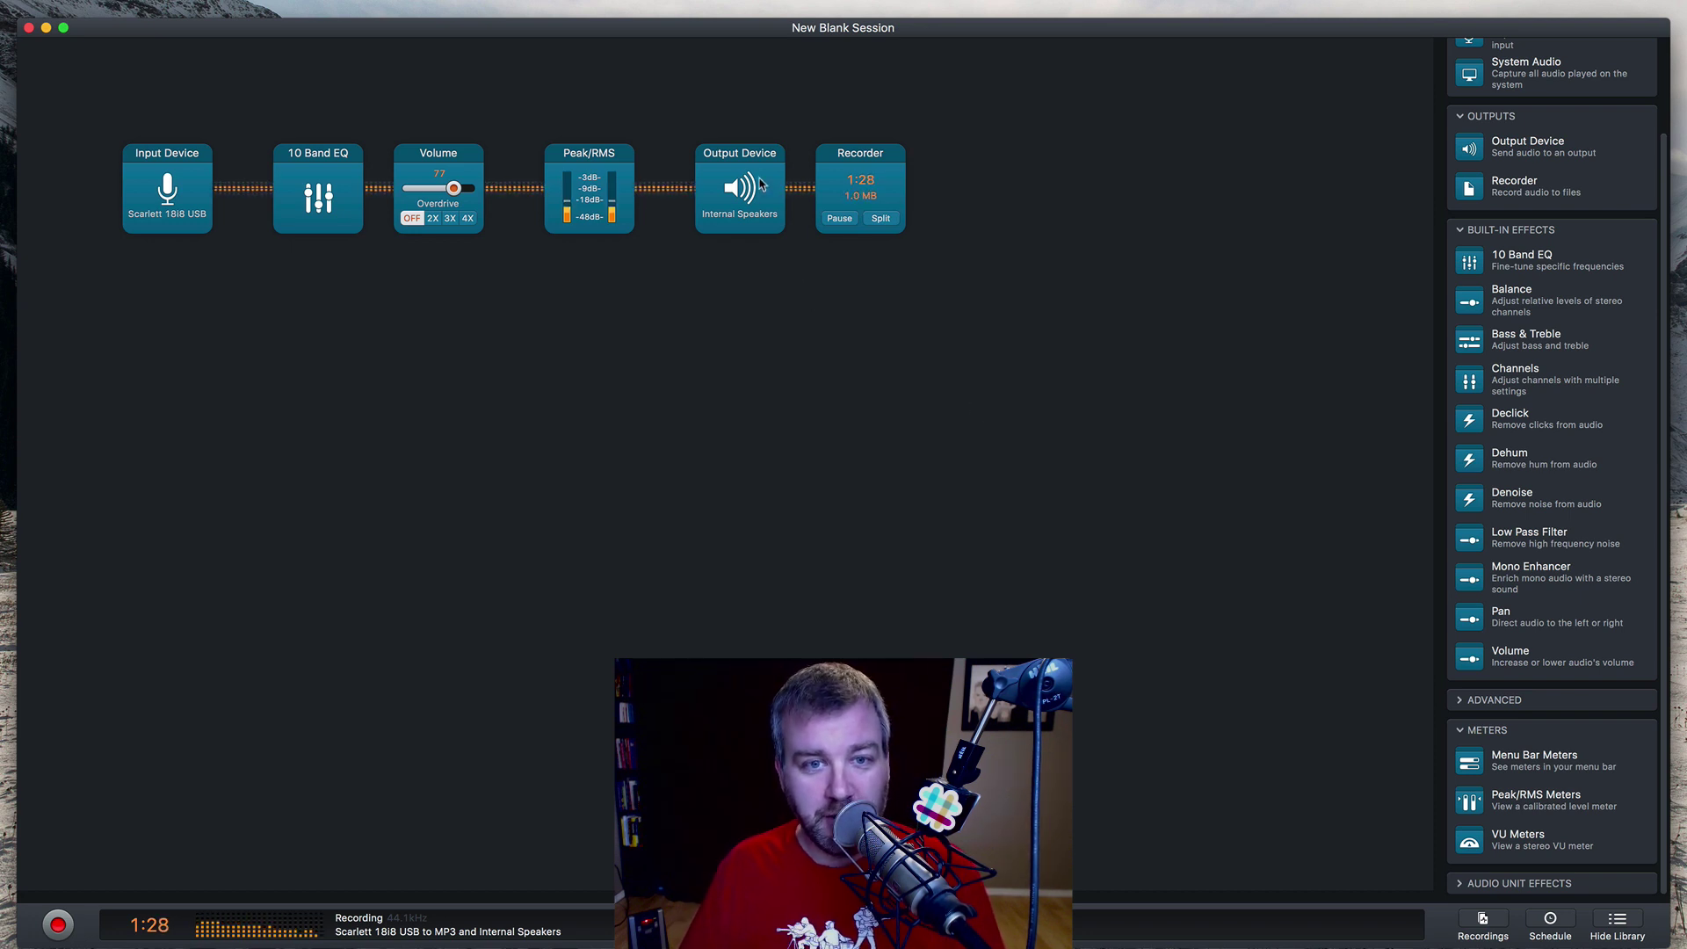
Turn off the Internal Speakers output device and close its settings.
left_click(740, 198)
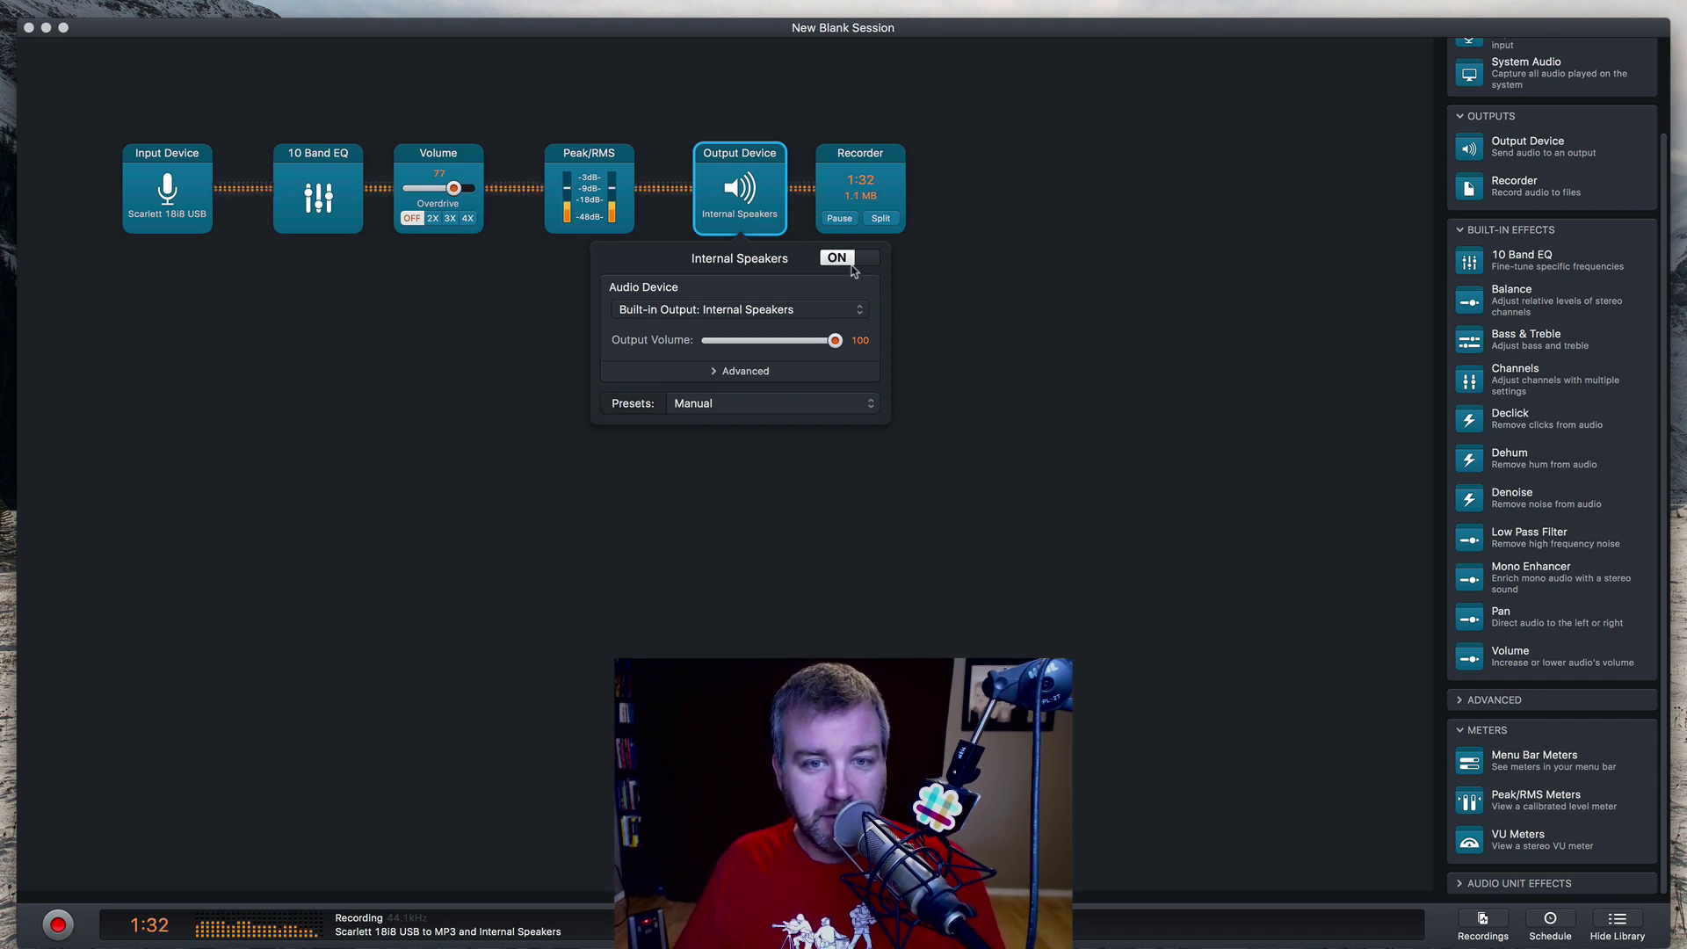
left_click(850, 260)
left_click(950, 381)
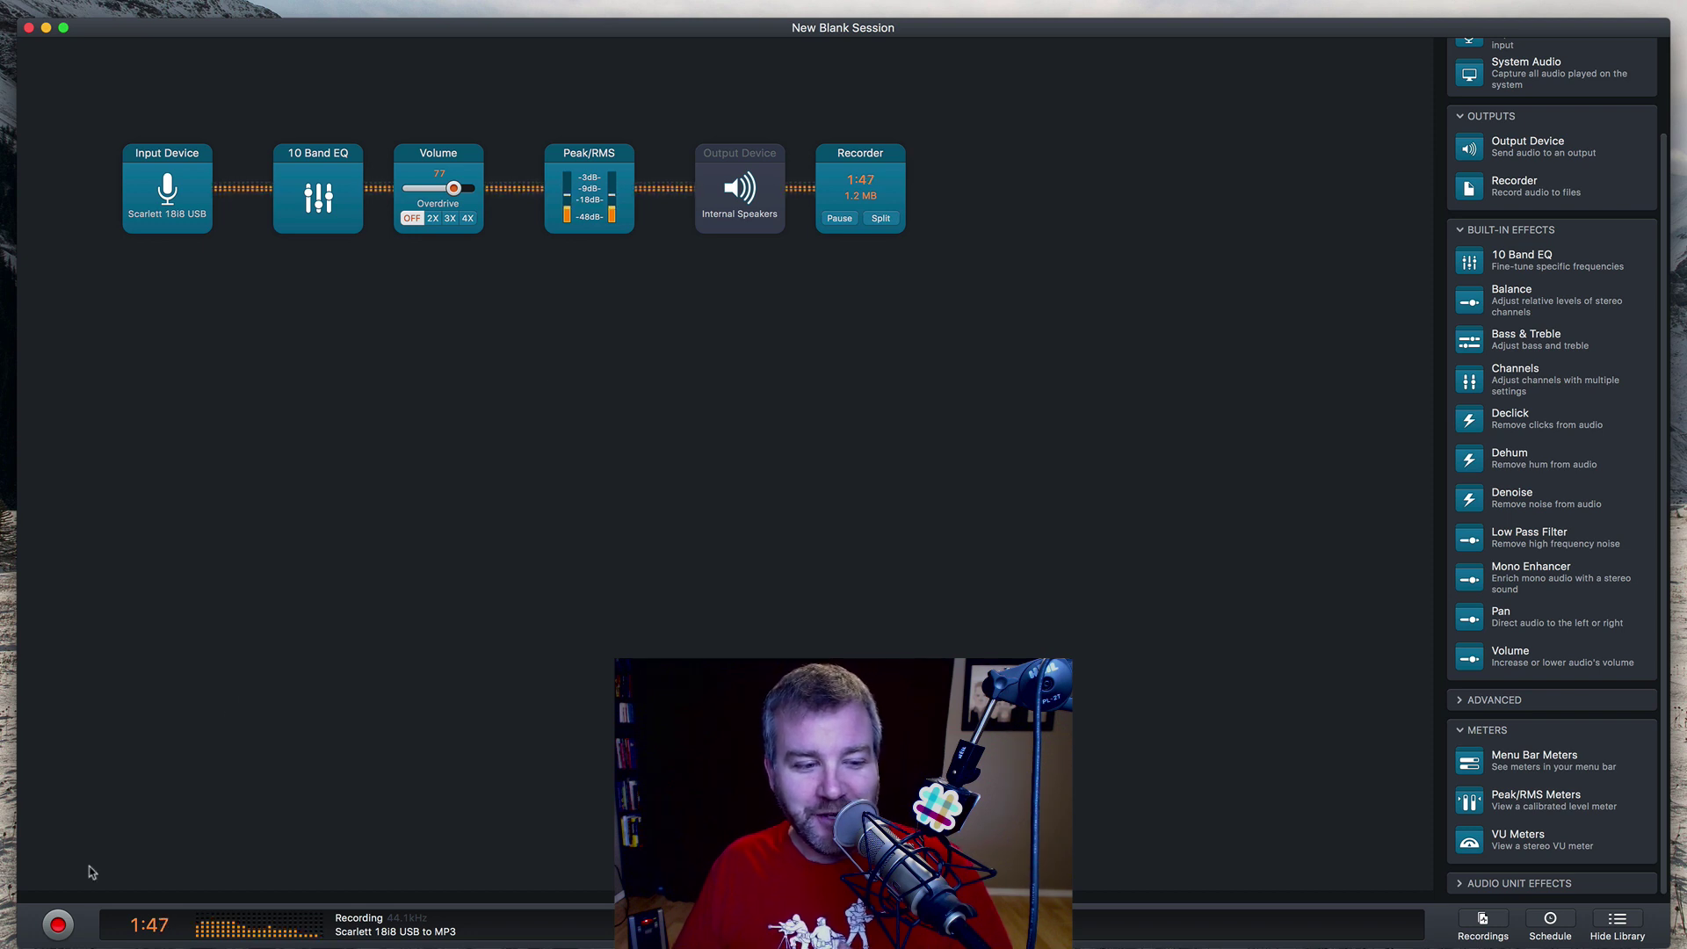
Stop the session's recording and open the list of recordings.
left_click(58, 924)
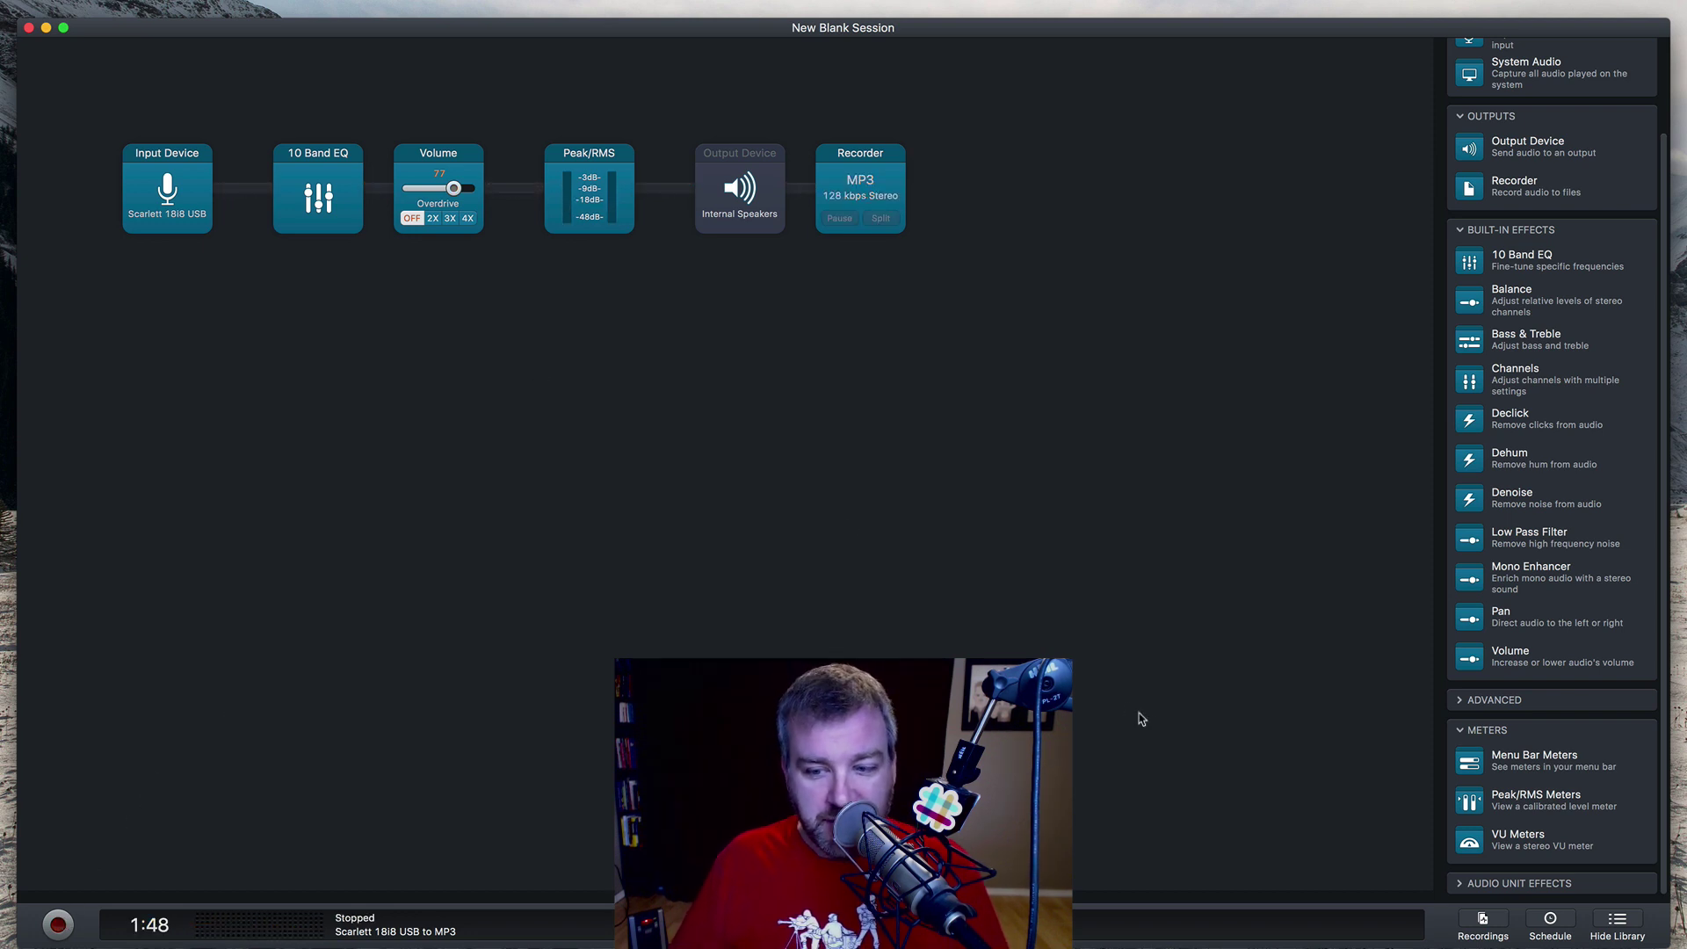
left_click(1482, 921)
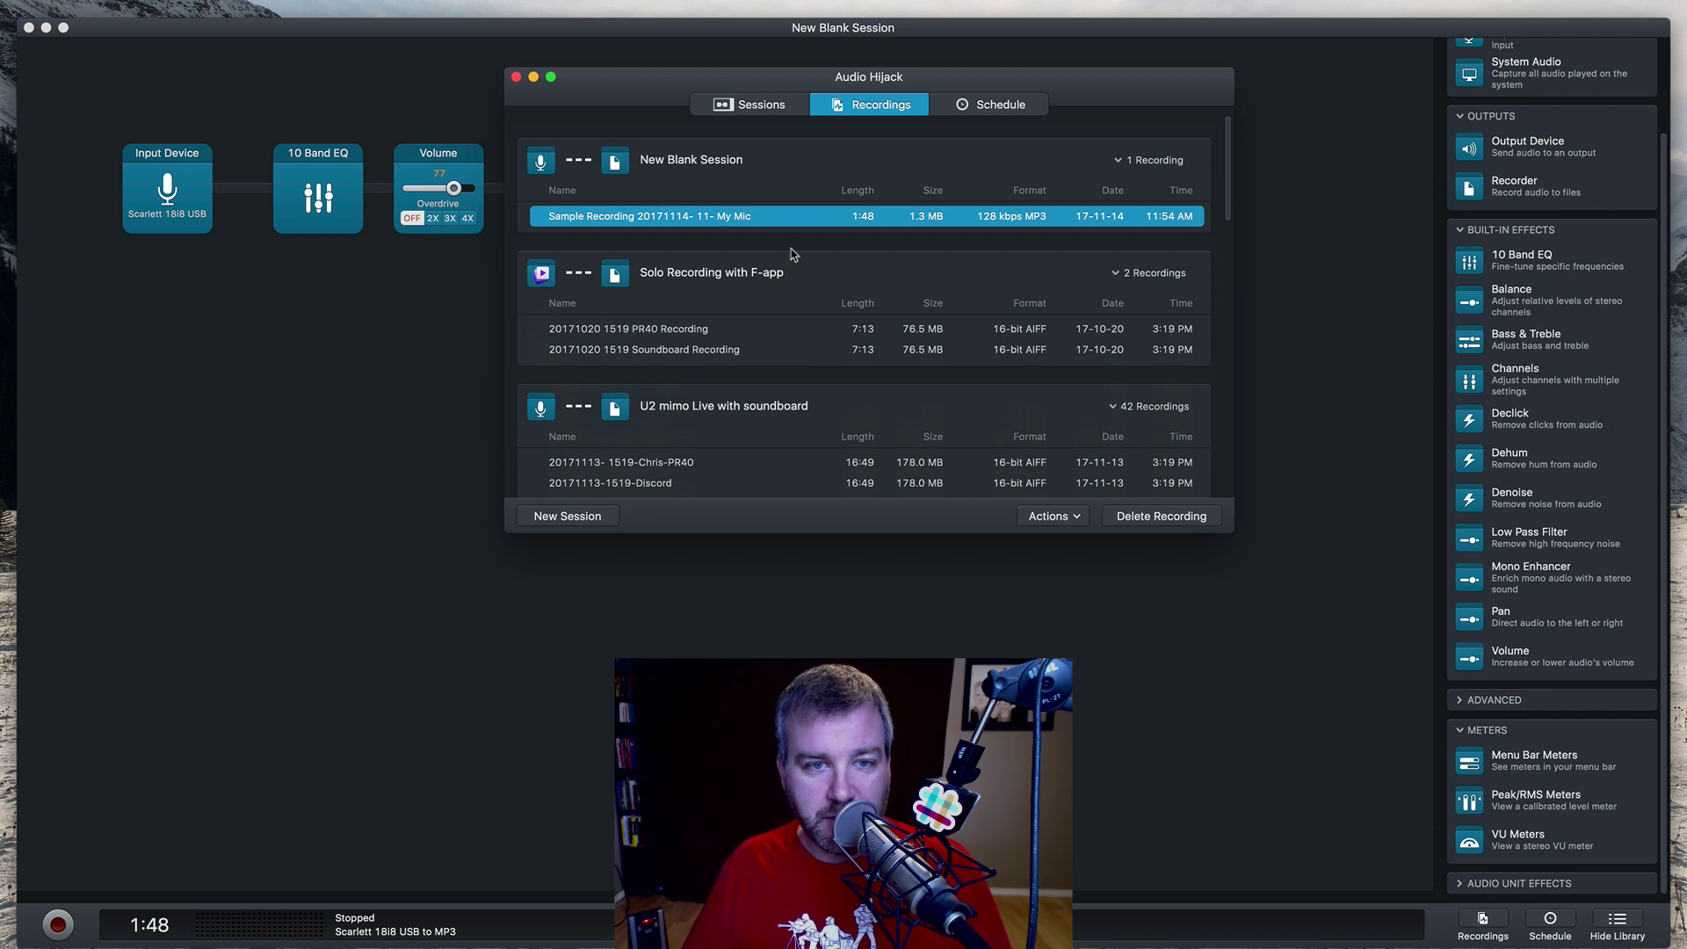
Play back the start of the sample MP3 recording listed under New Blank Session, and pause it.
left_click(642, 223)
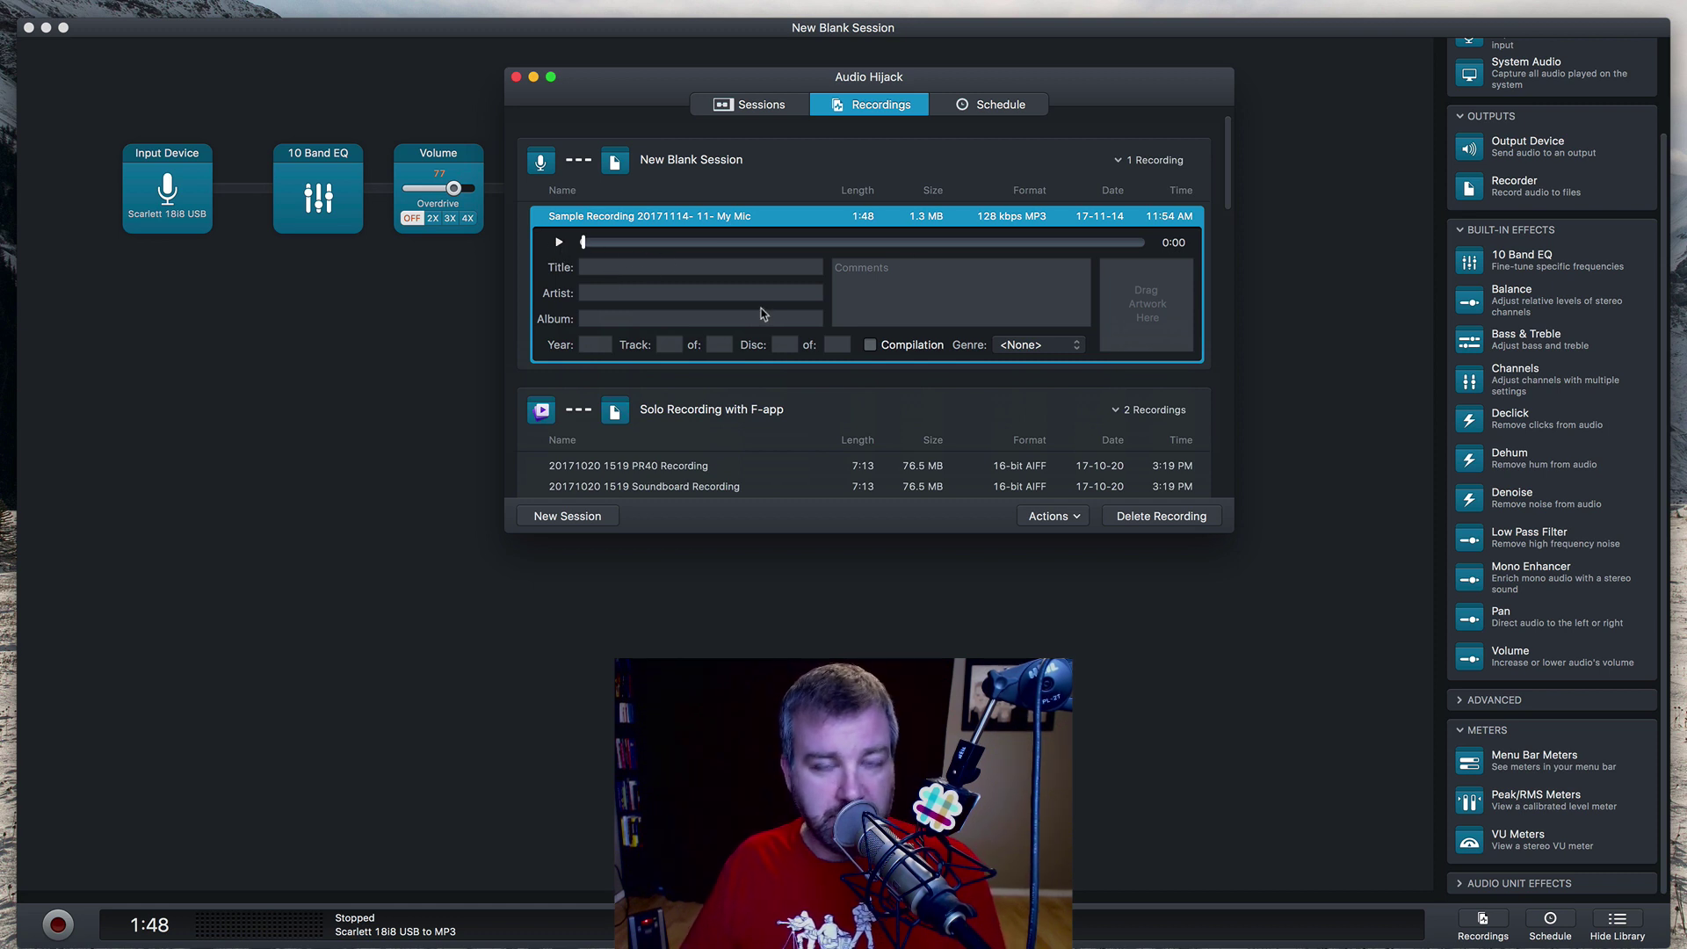
left_click(558, 243)
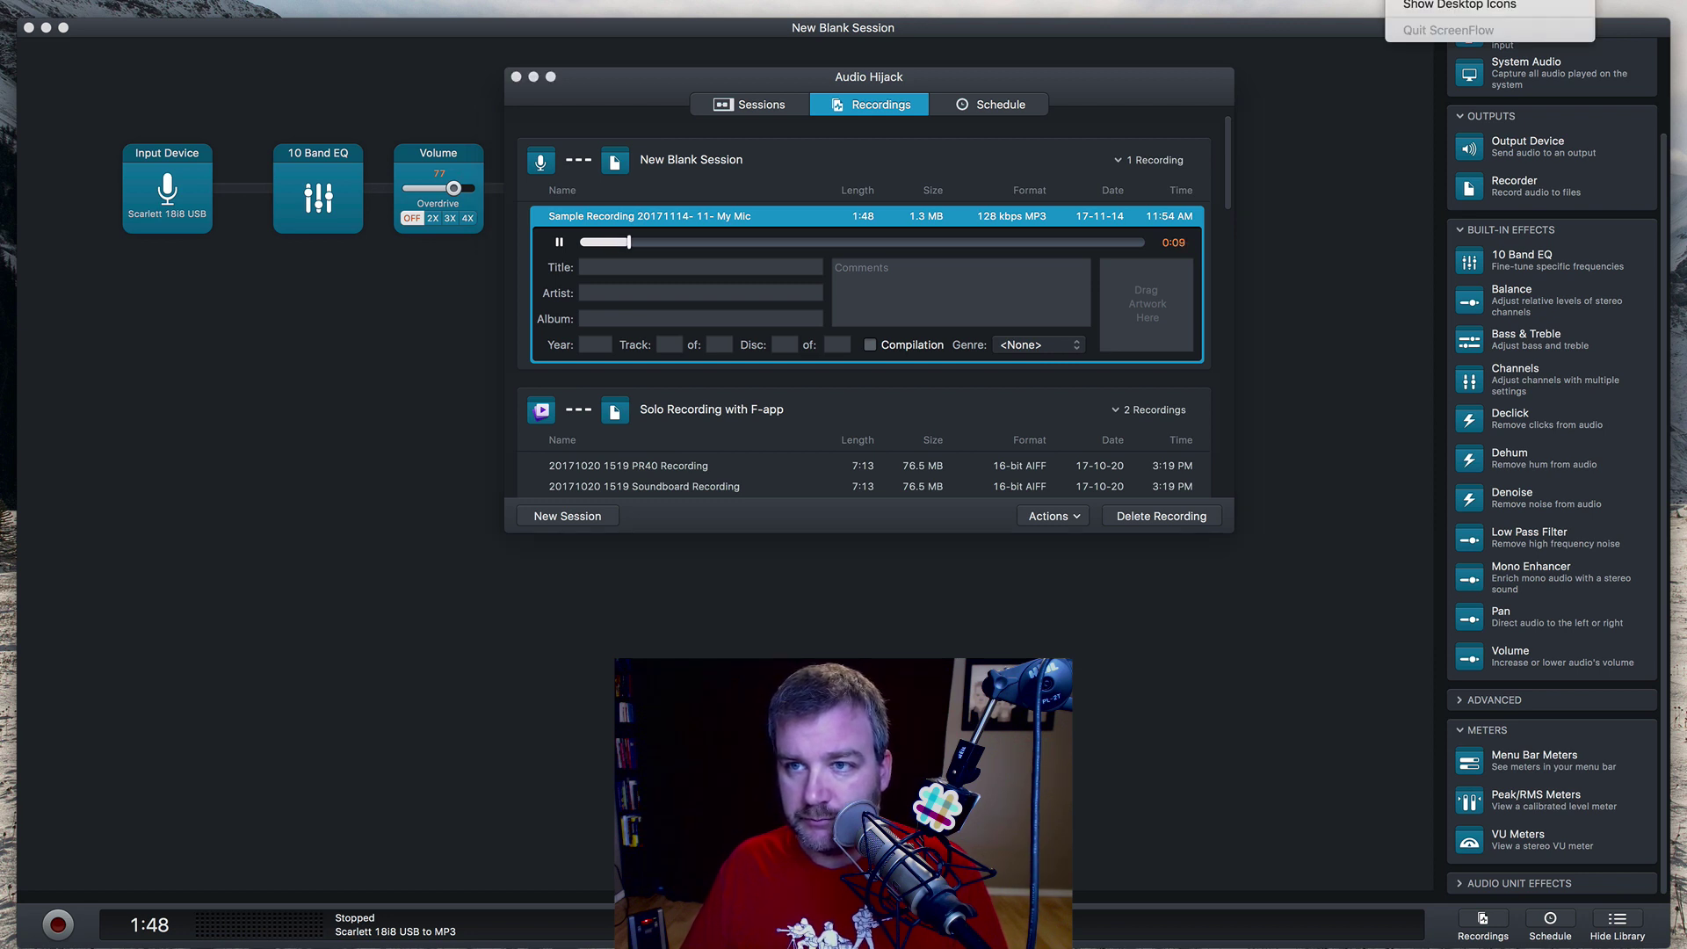
key("Escape")
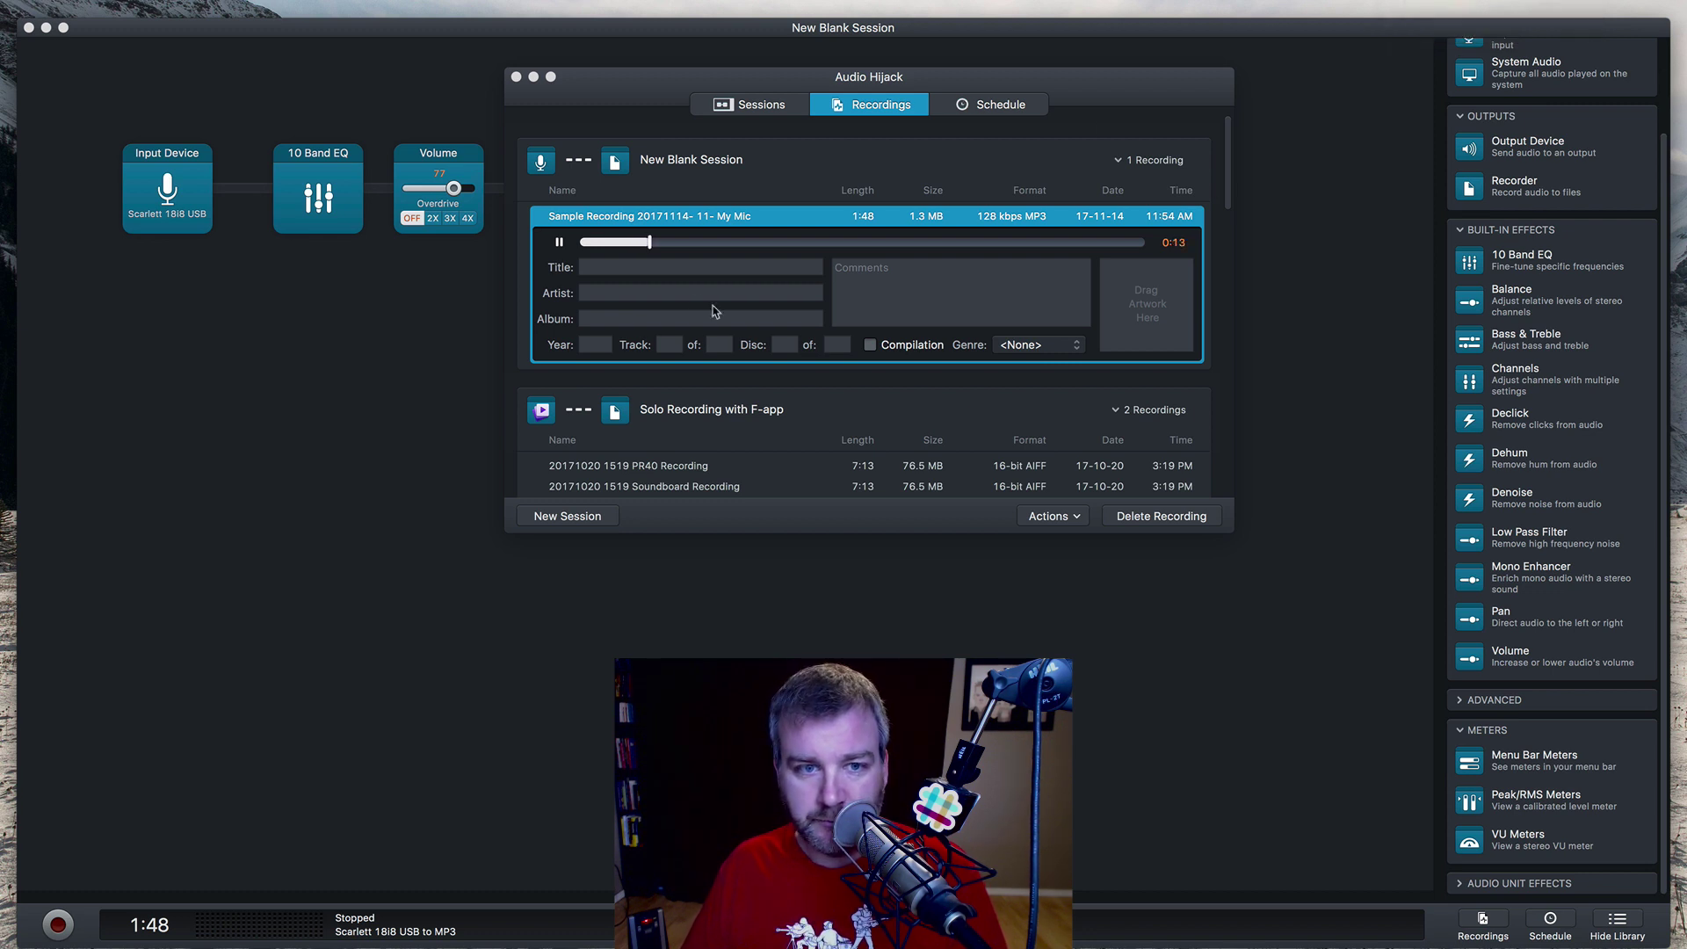
left_click(559, 243)
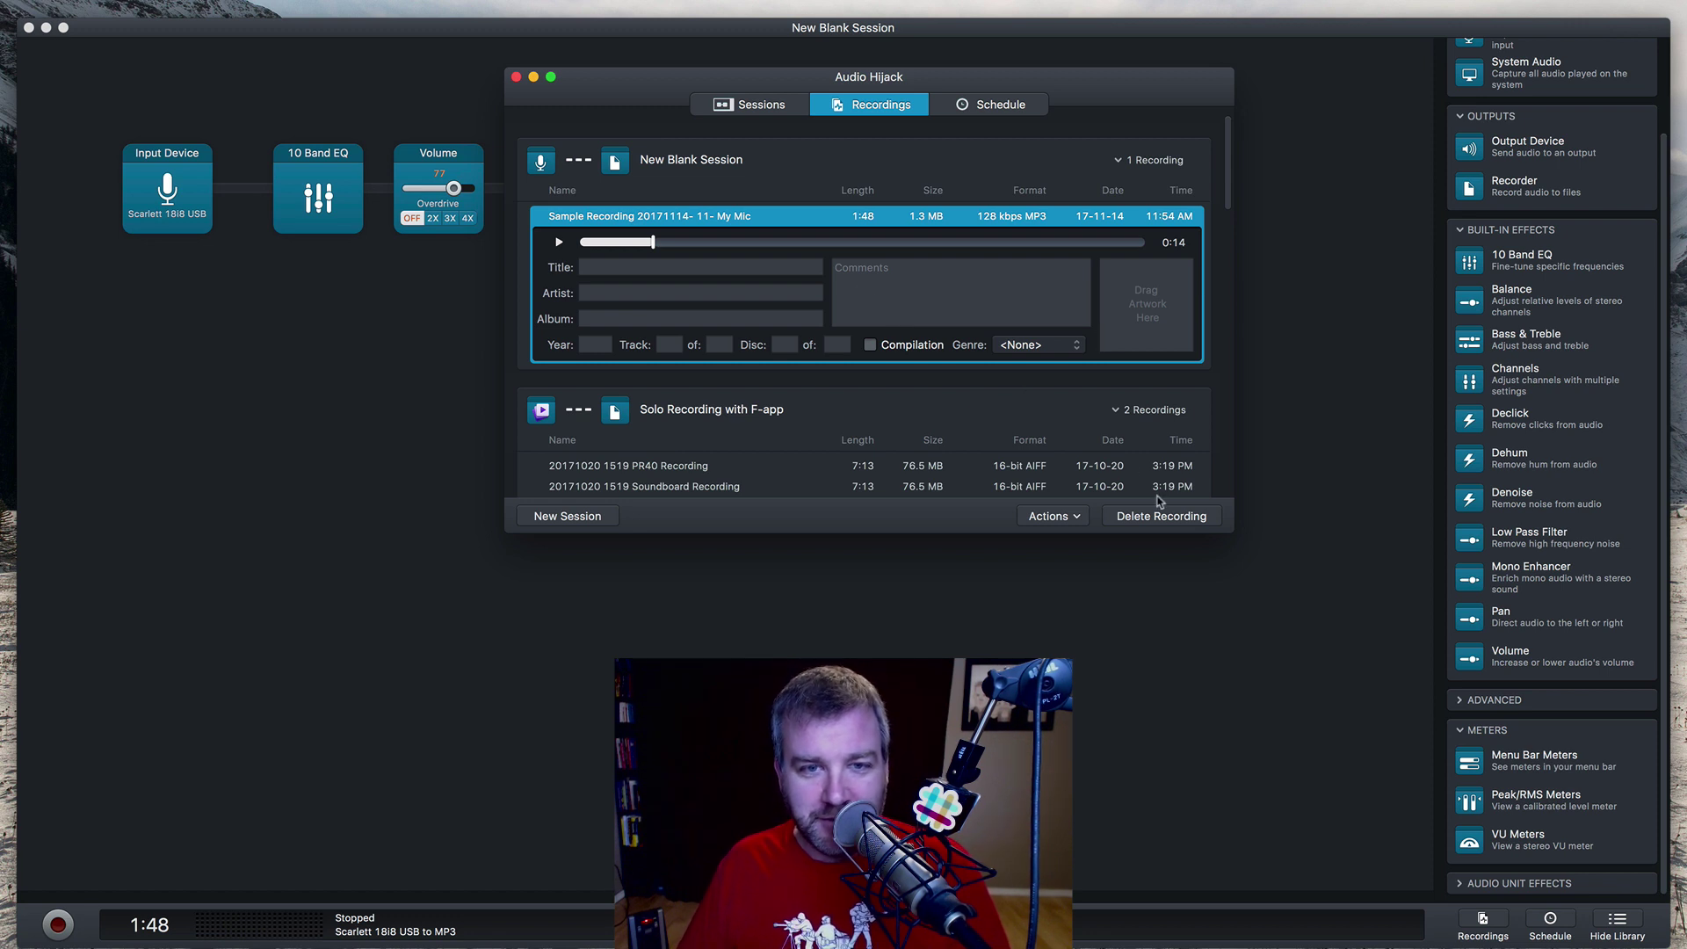
Reveal the sample recording's file in Finder and preview its audio briefly.
left_click(1065, 522)
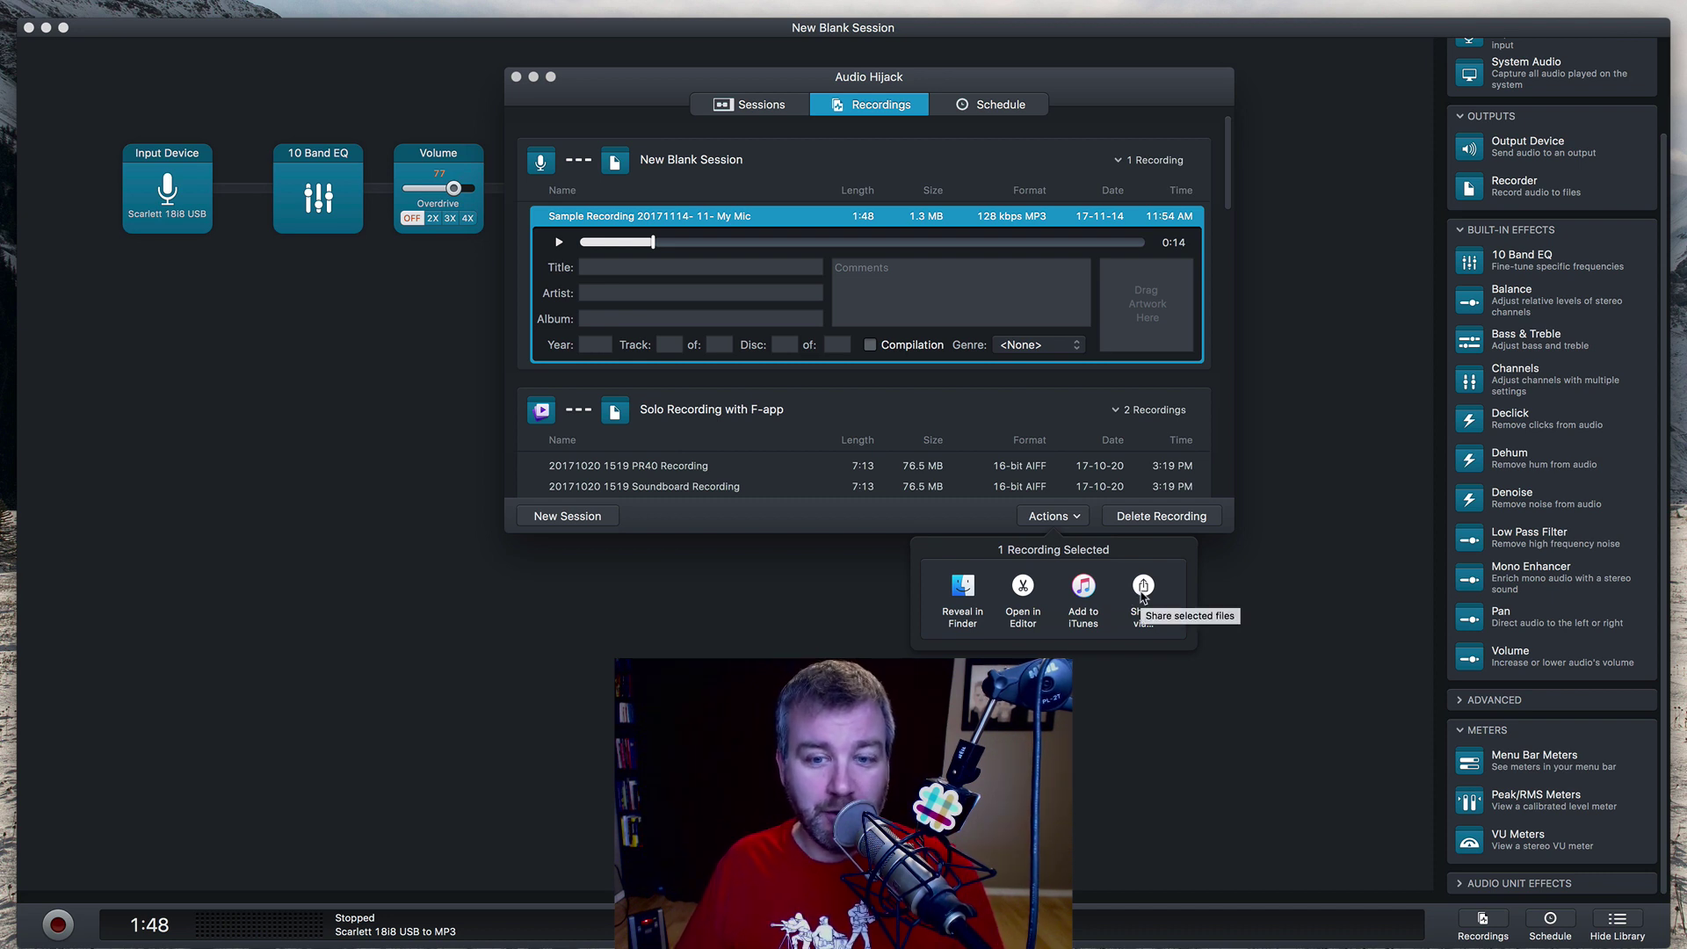
left_click(970, 595)
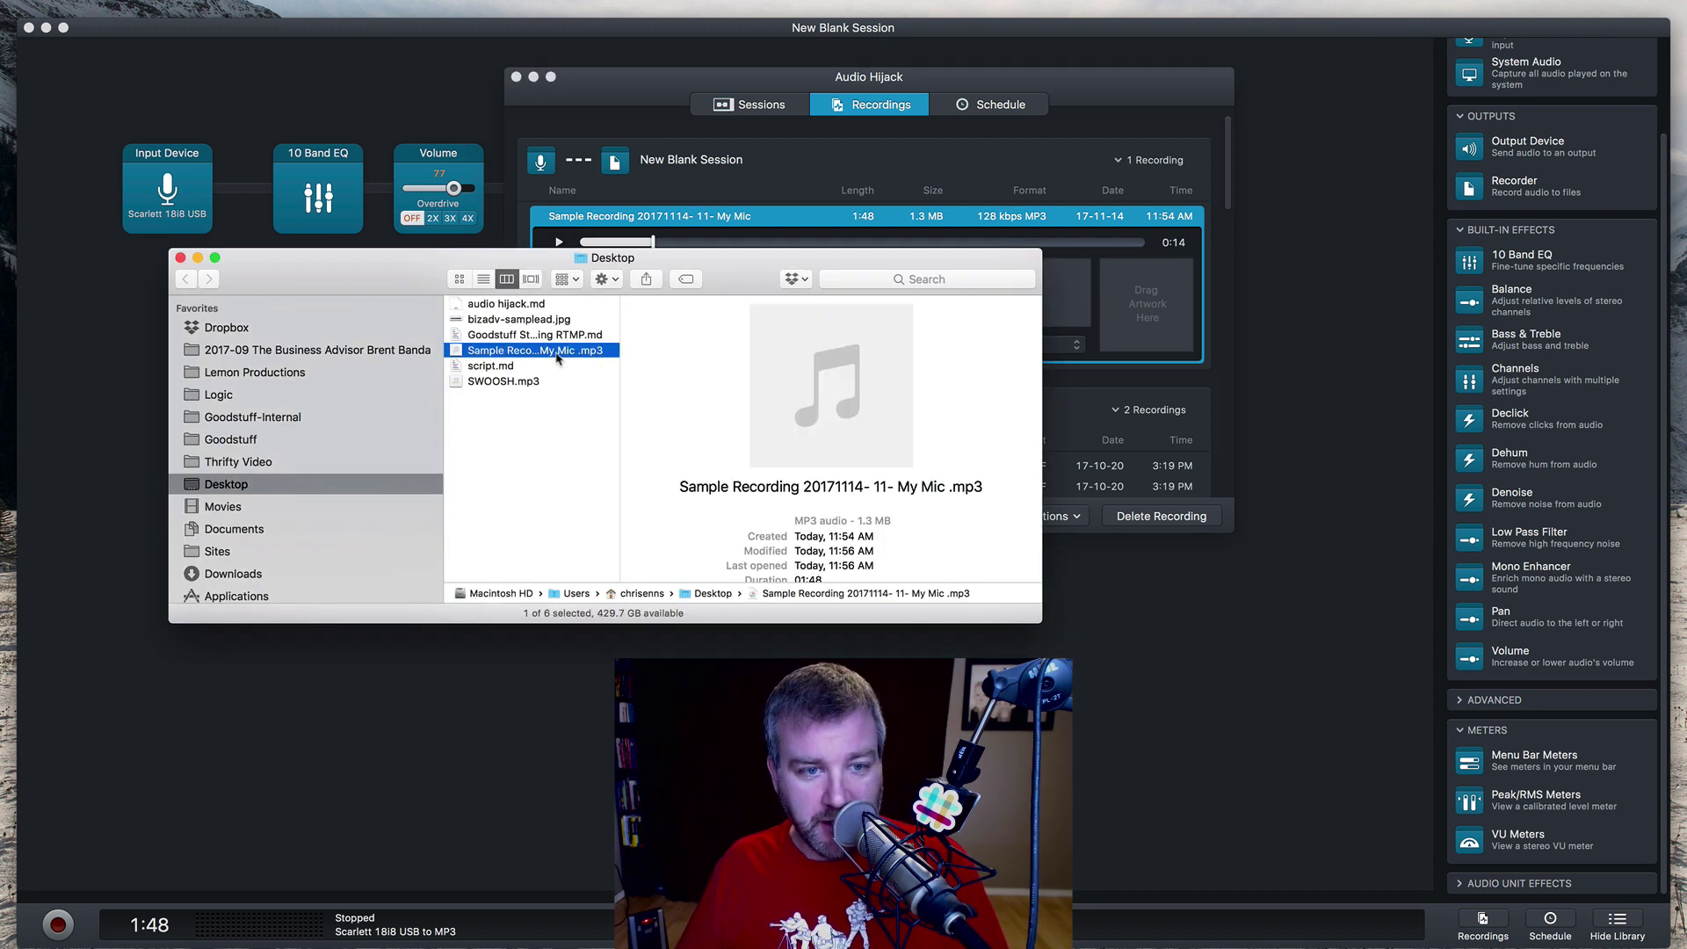
key("space")
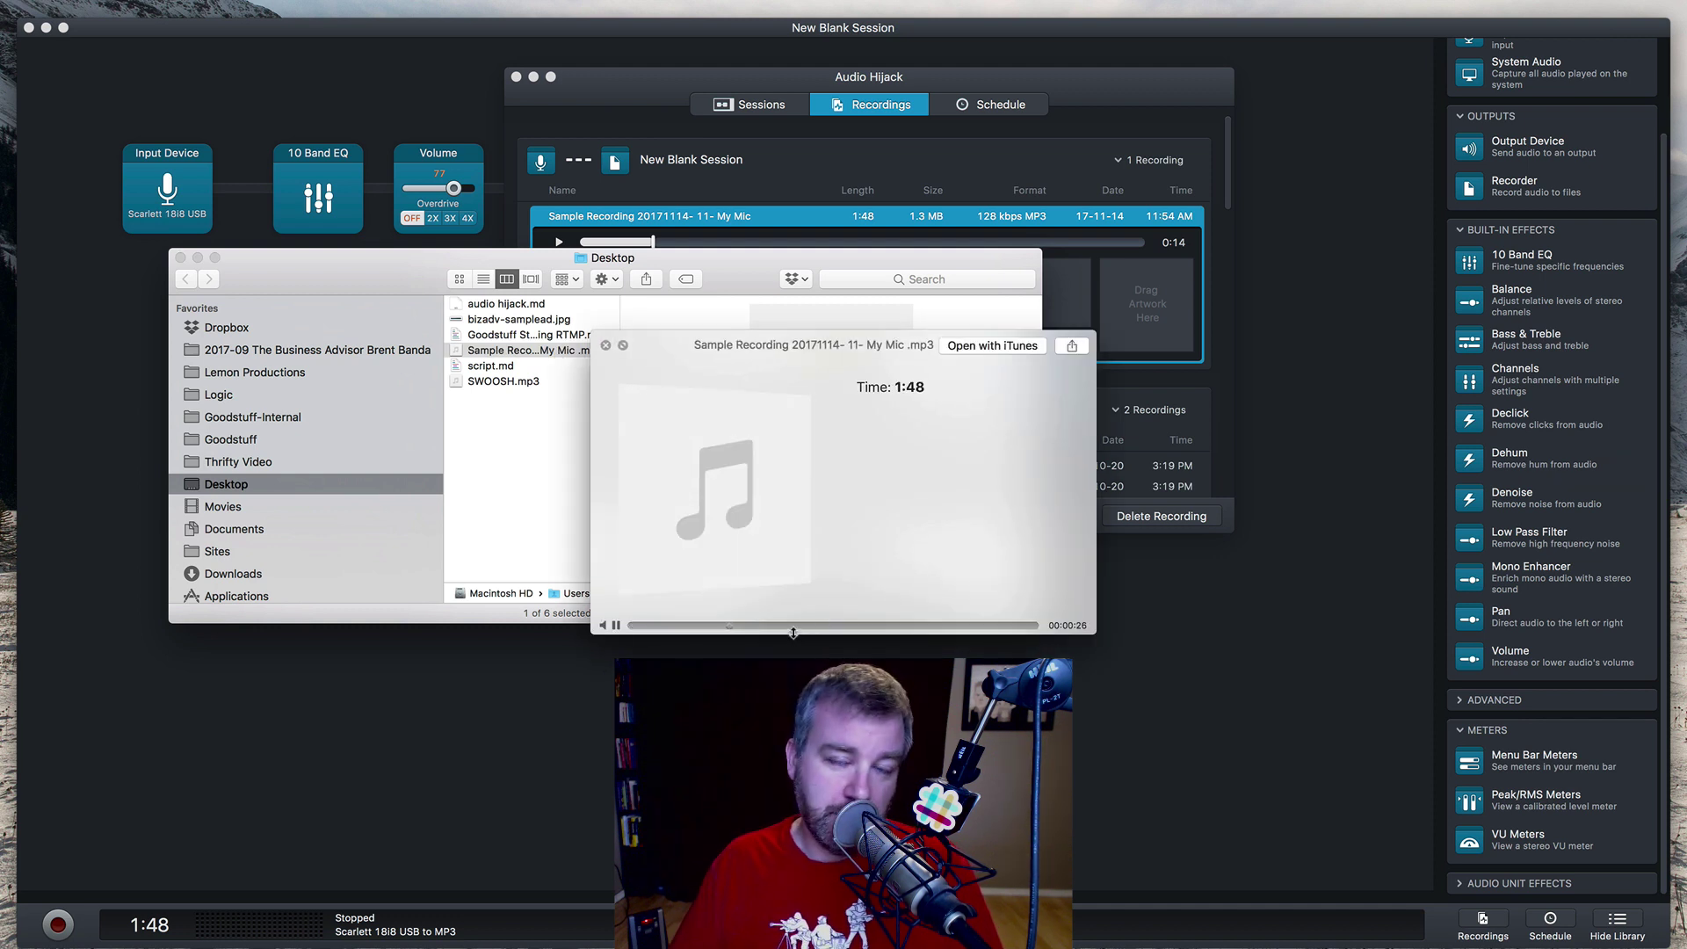
key("space")
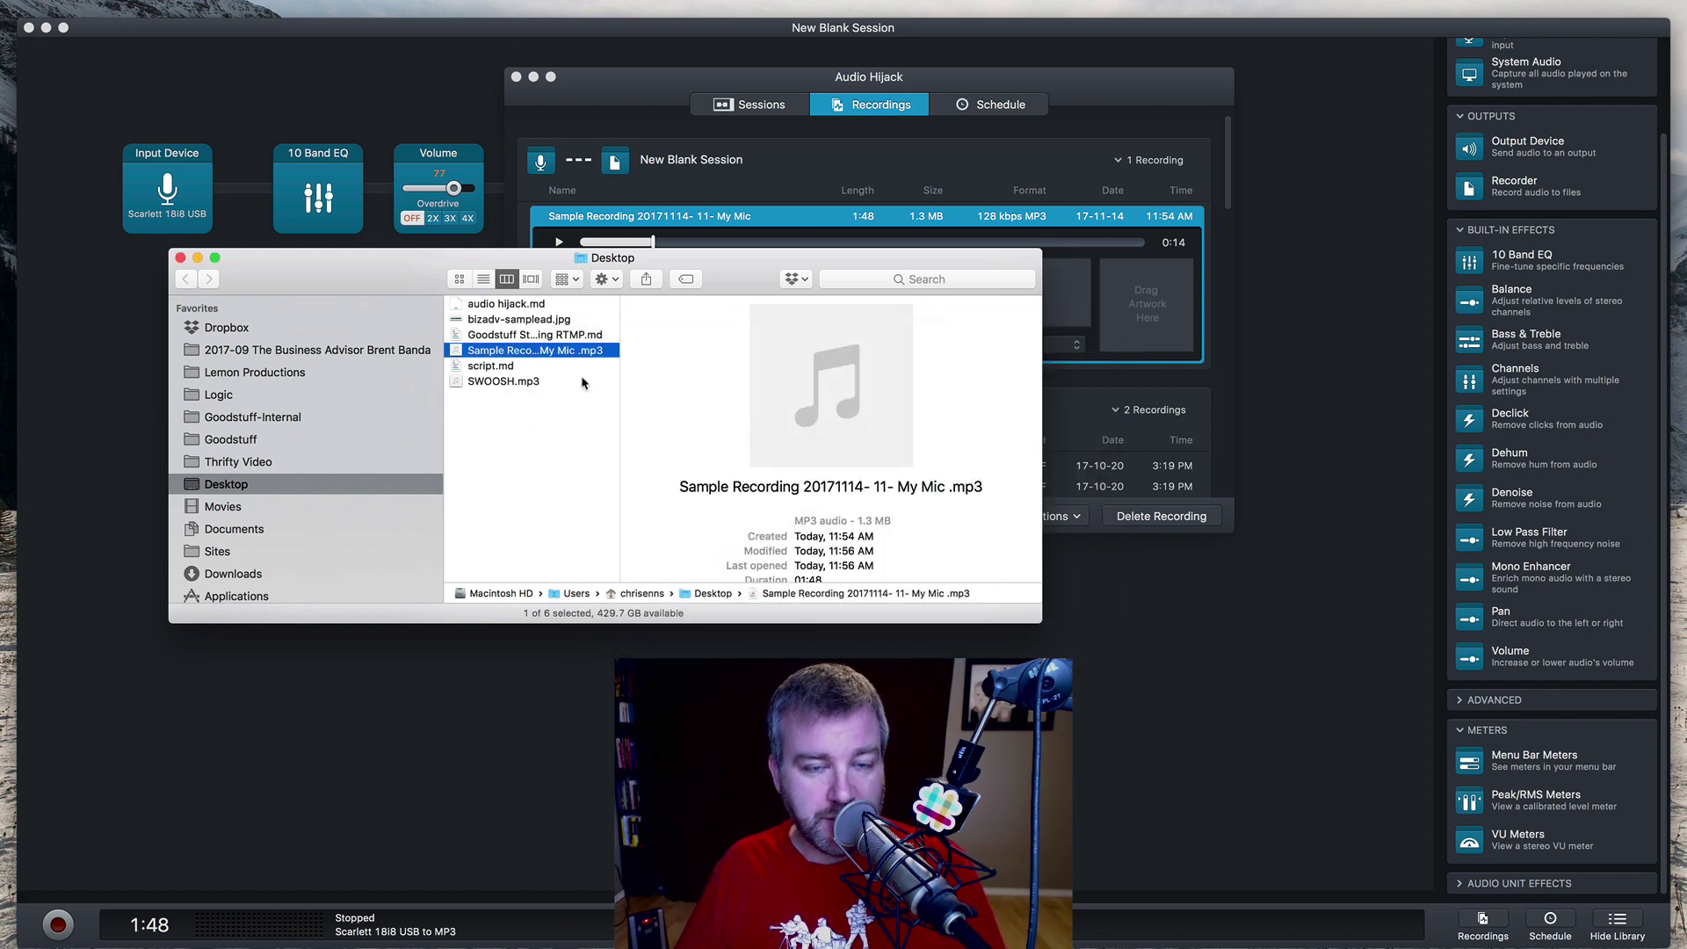
Close the Finder window and the recordings window to return to the session layout.
left_click(973, 170)
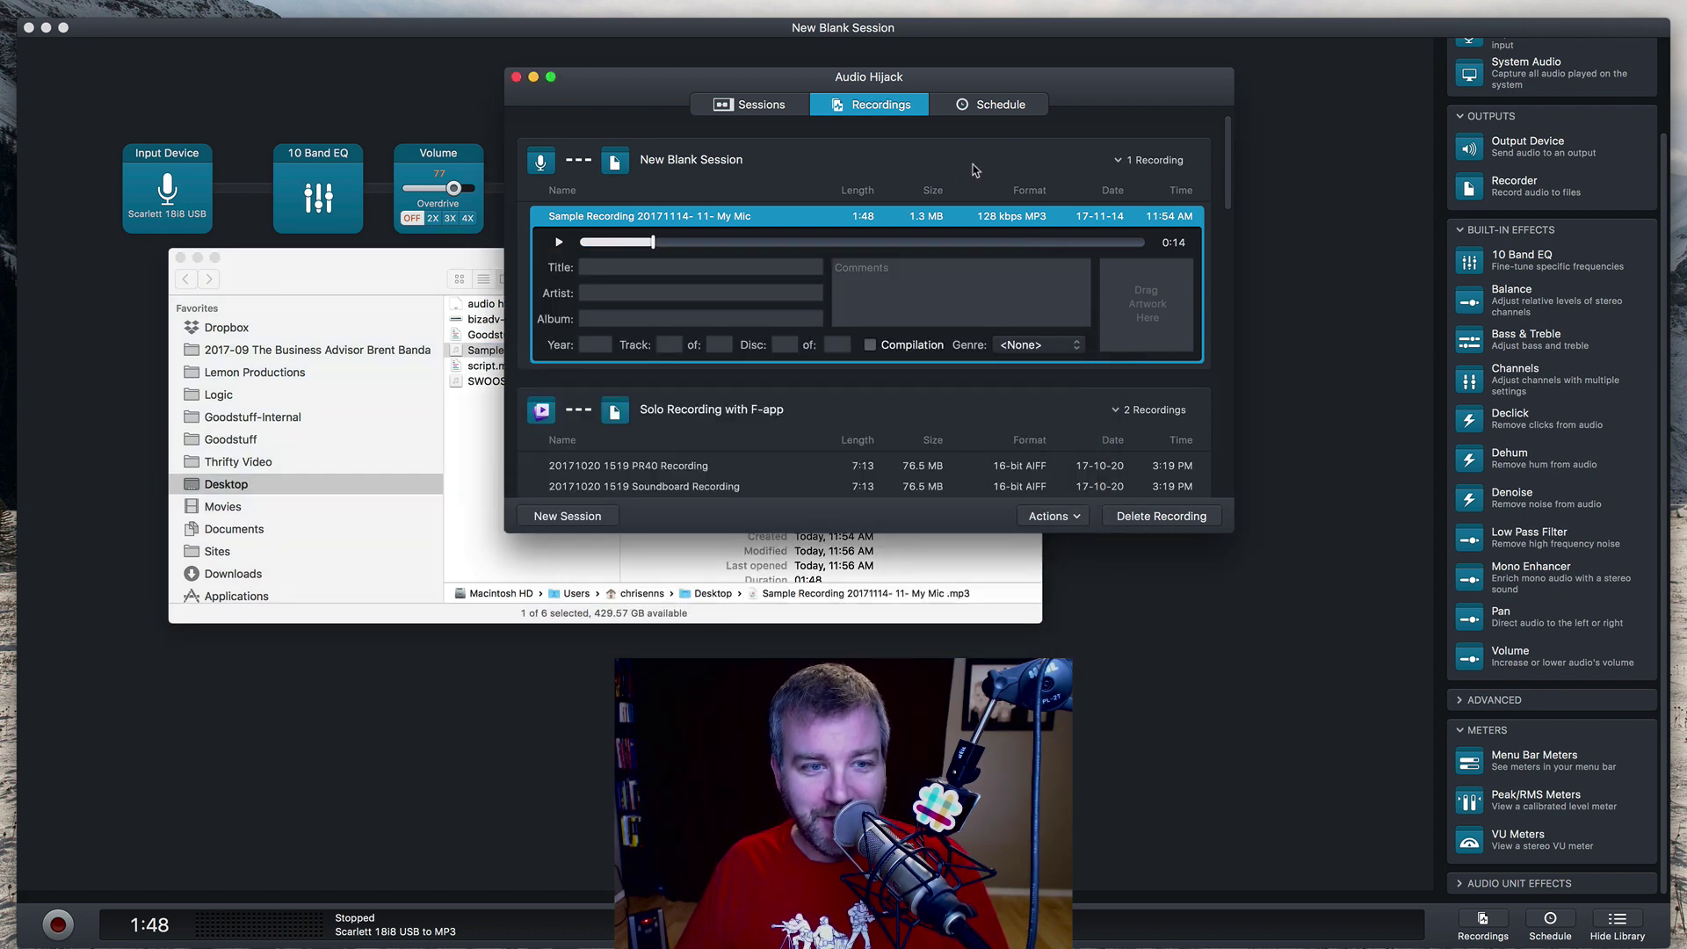
left_click(180, 258)
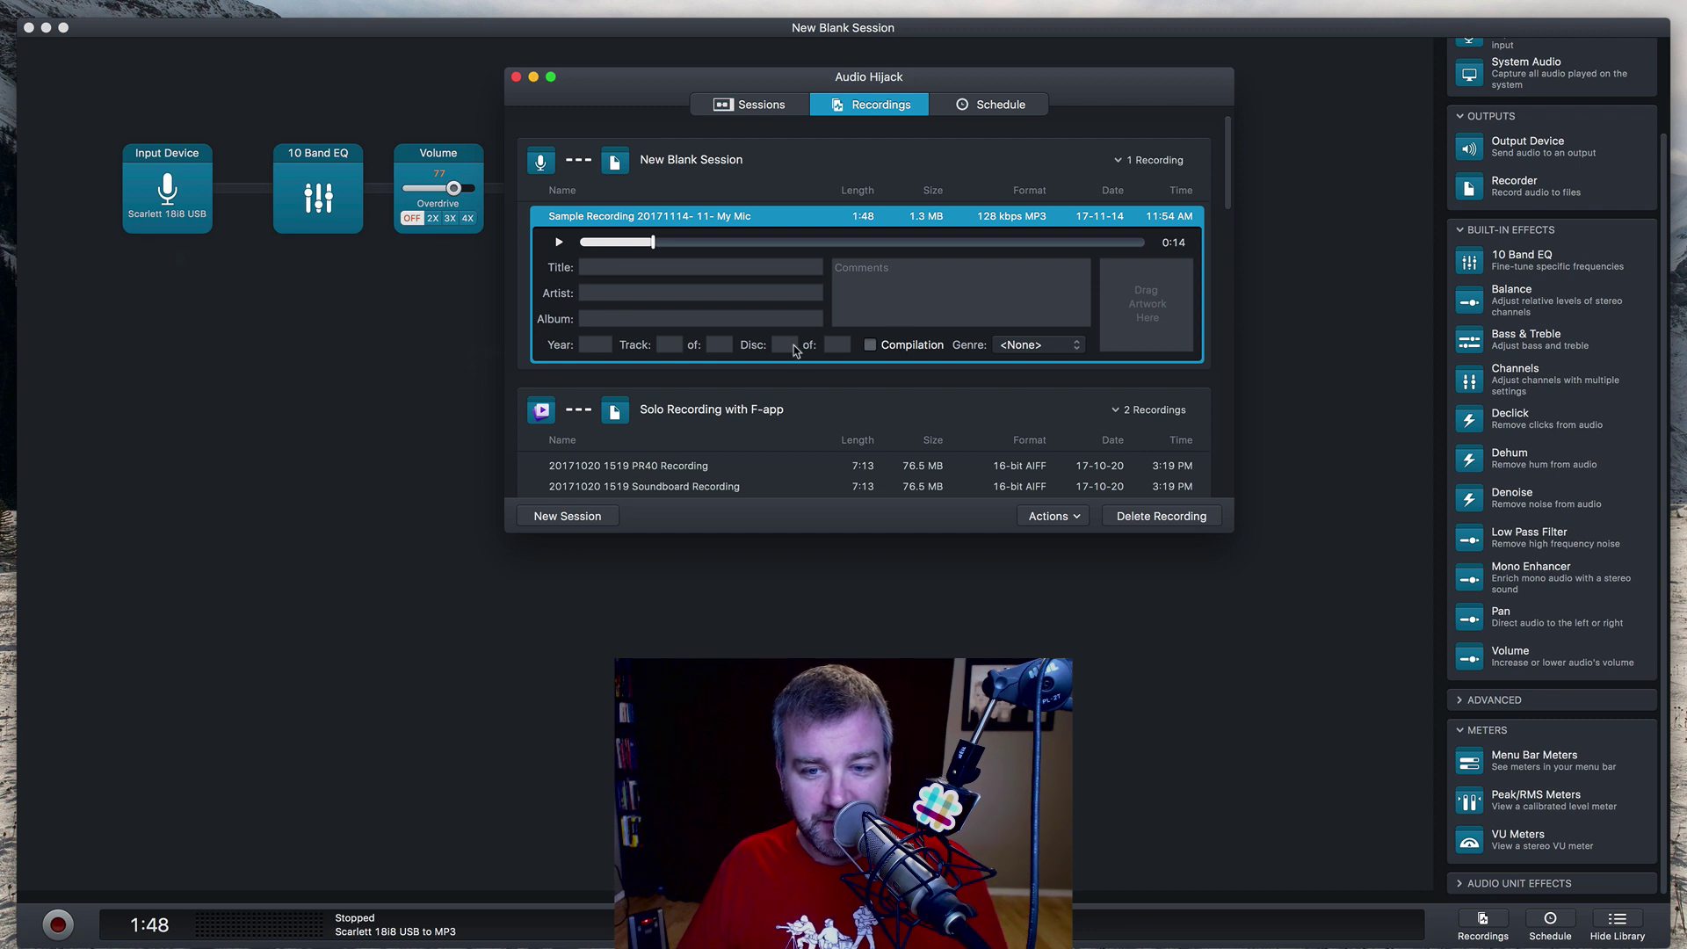
key("super+w")
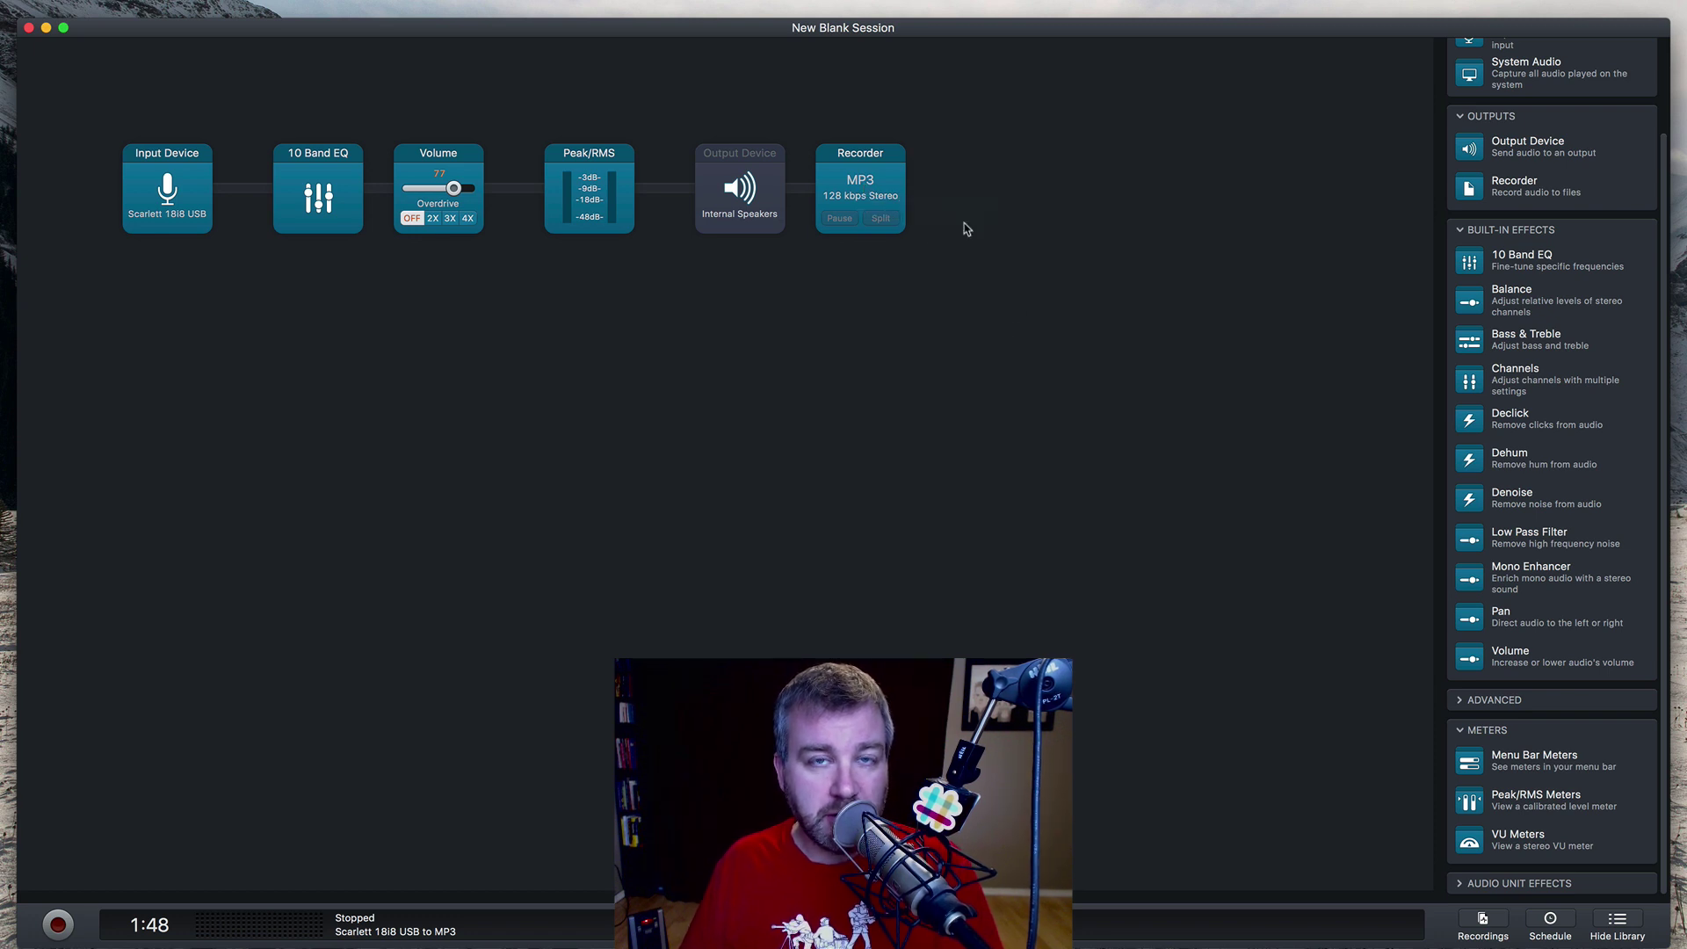
Examine the Recorder's available quality formats without changing the selection, and close its settings.
left_click(882, 173)
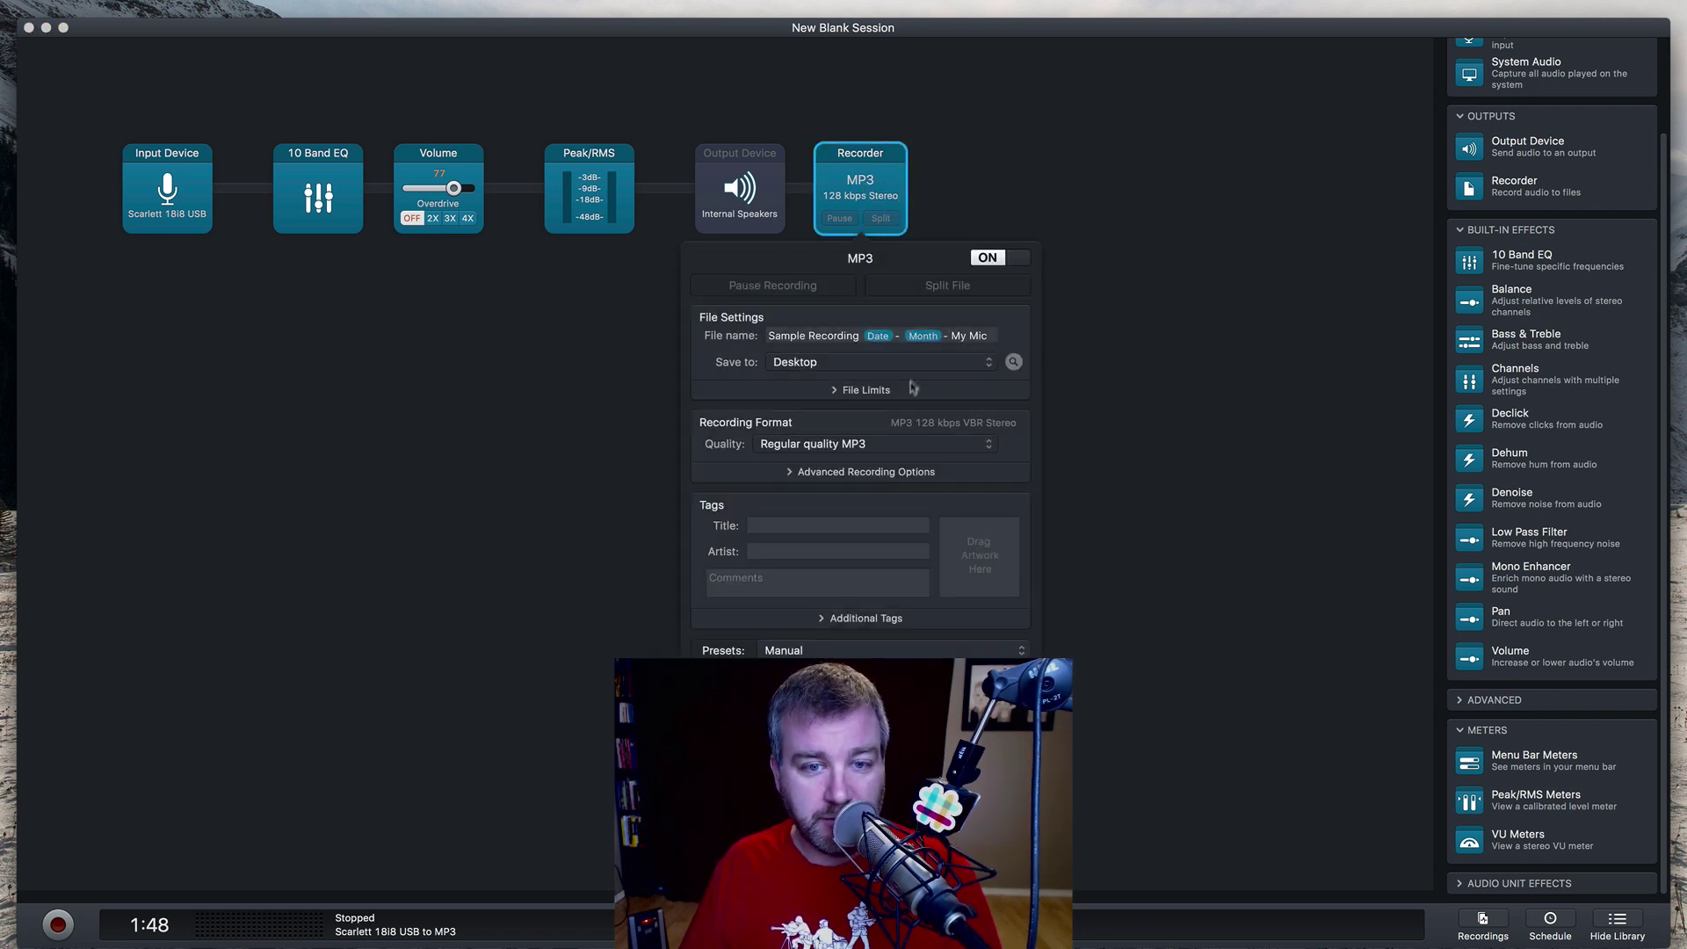
left_click(909, 444)
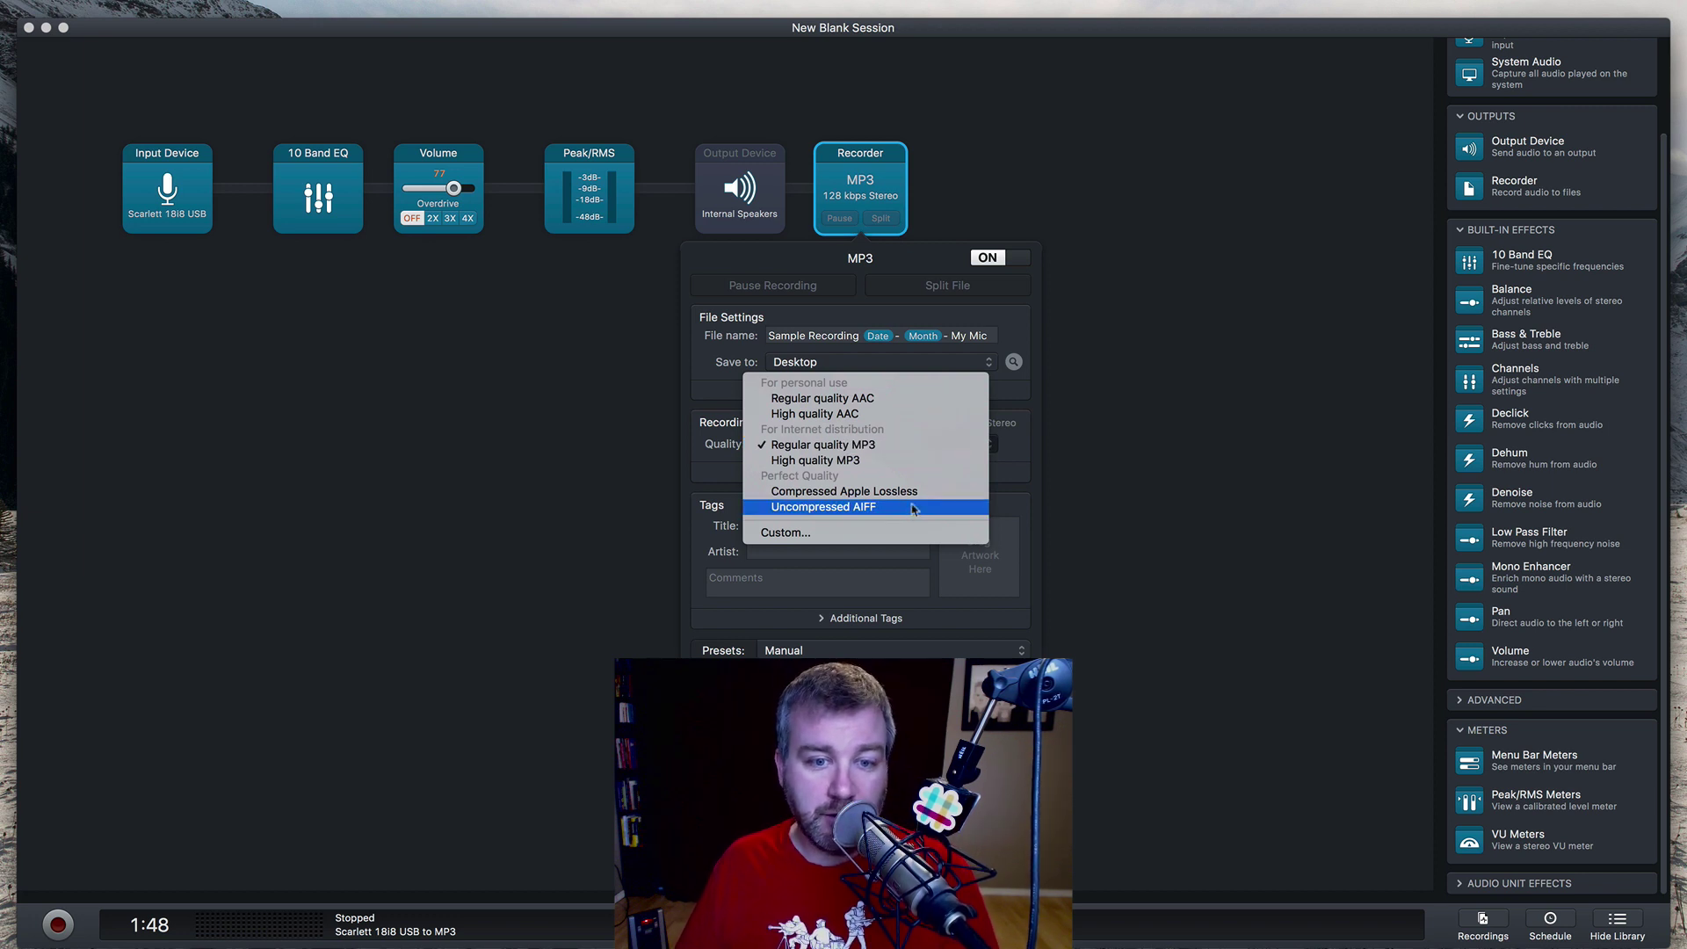
left_click(892, 299)
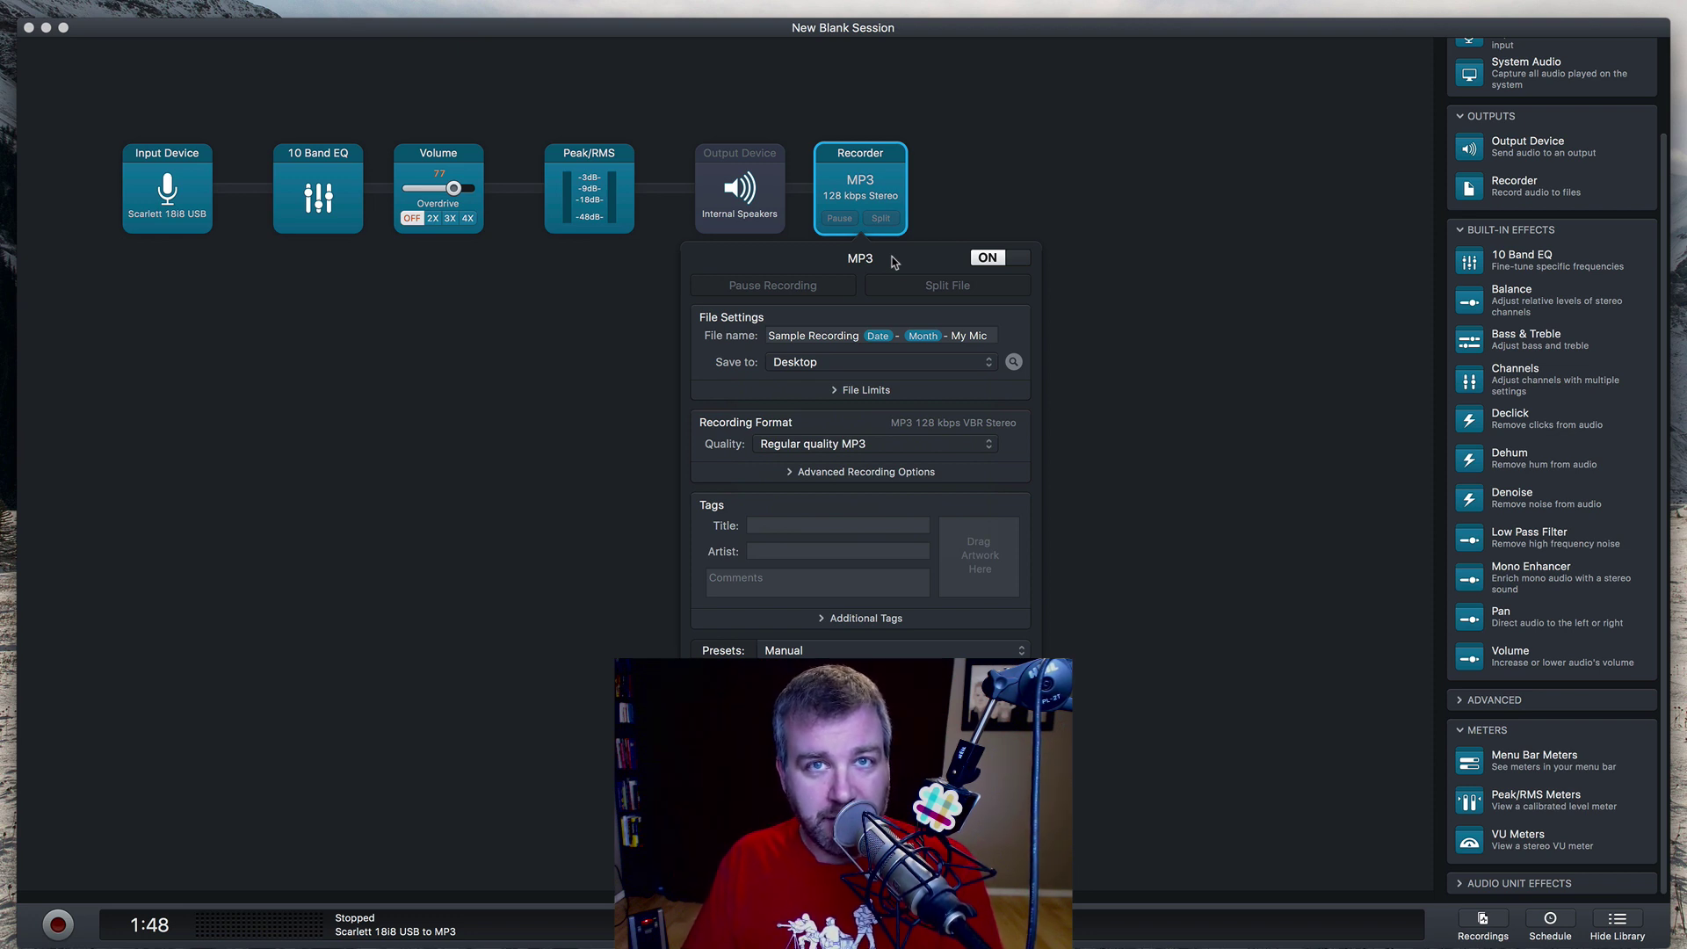
left_click(945, 197)
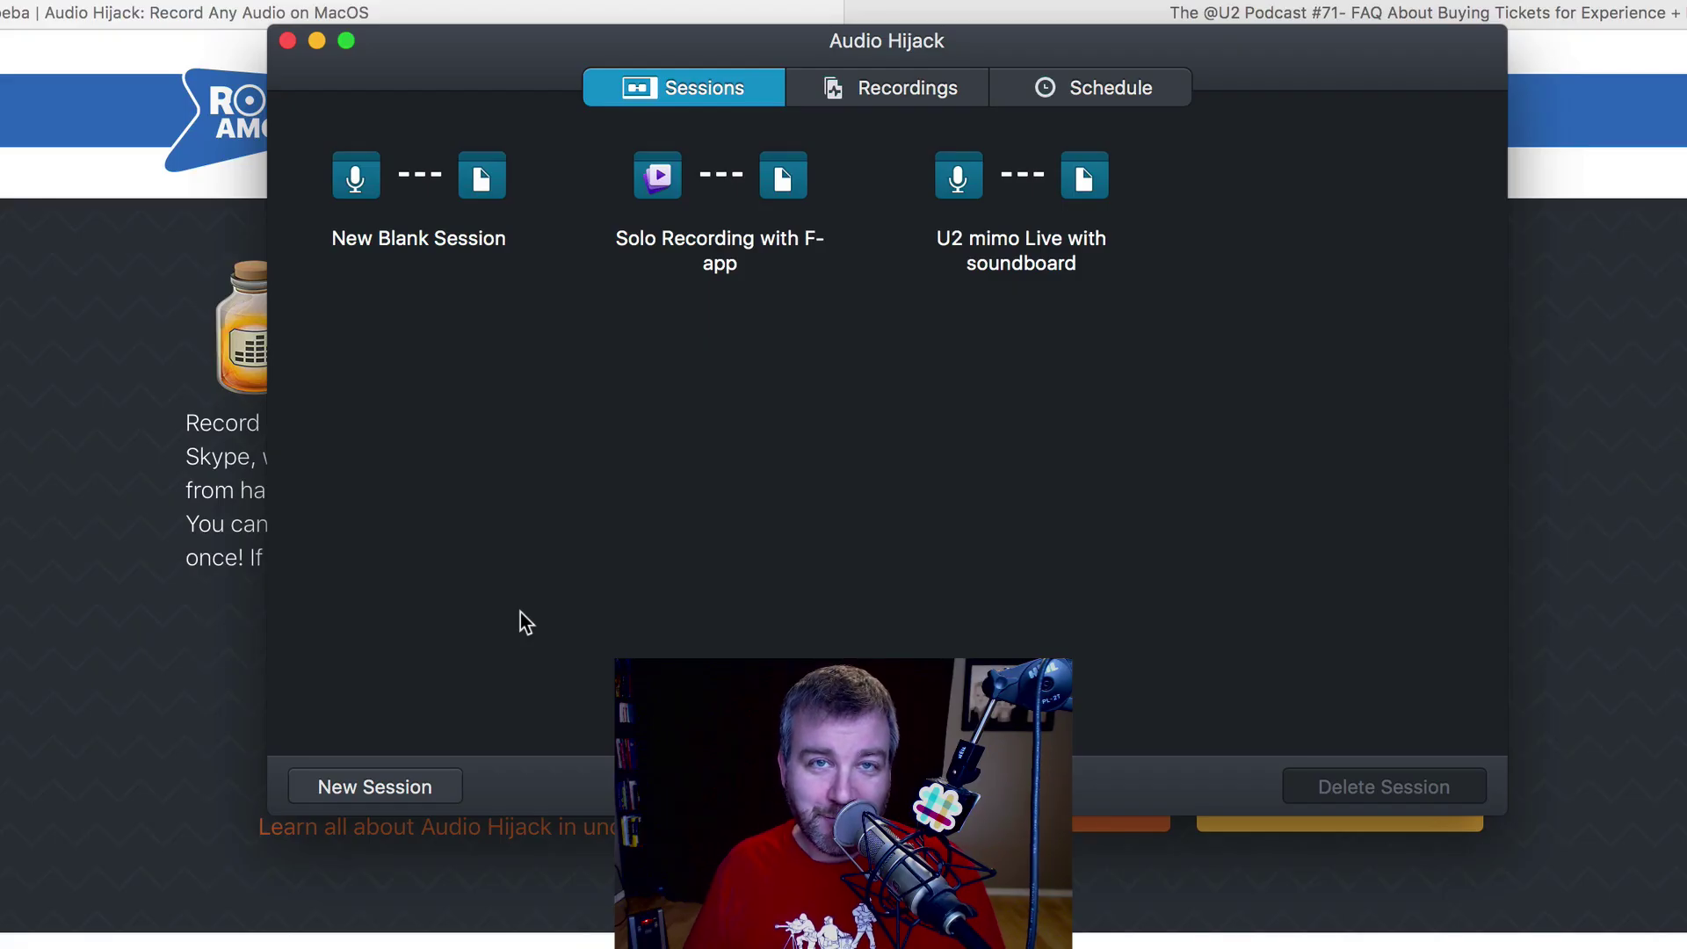
Rename the saved New Blank Session as "Podcast demo".
left_click(421, 241)
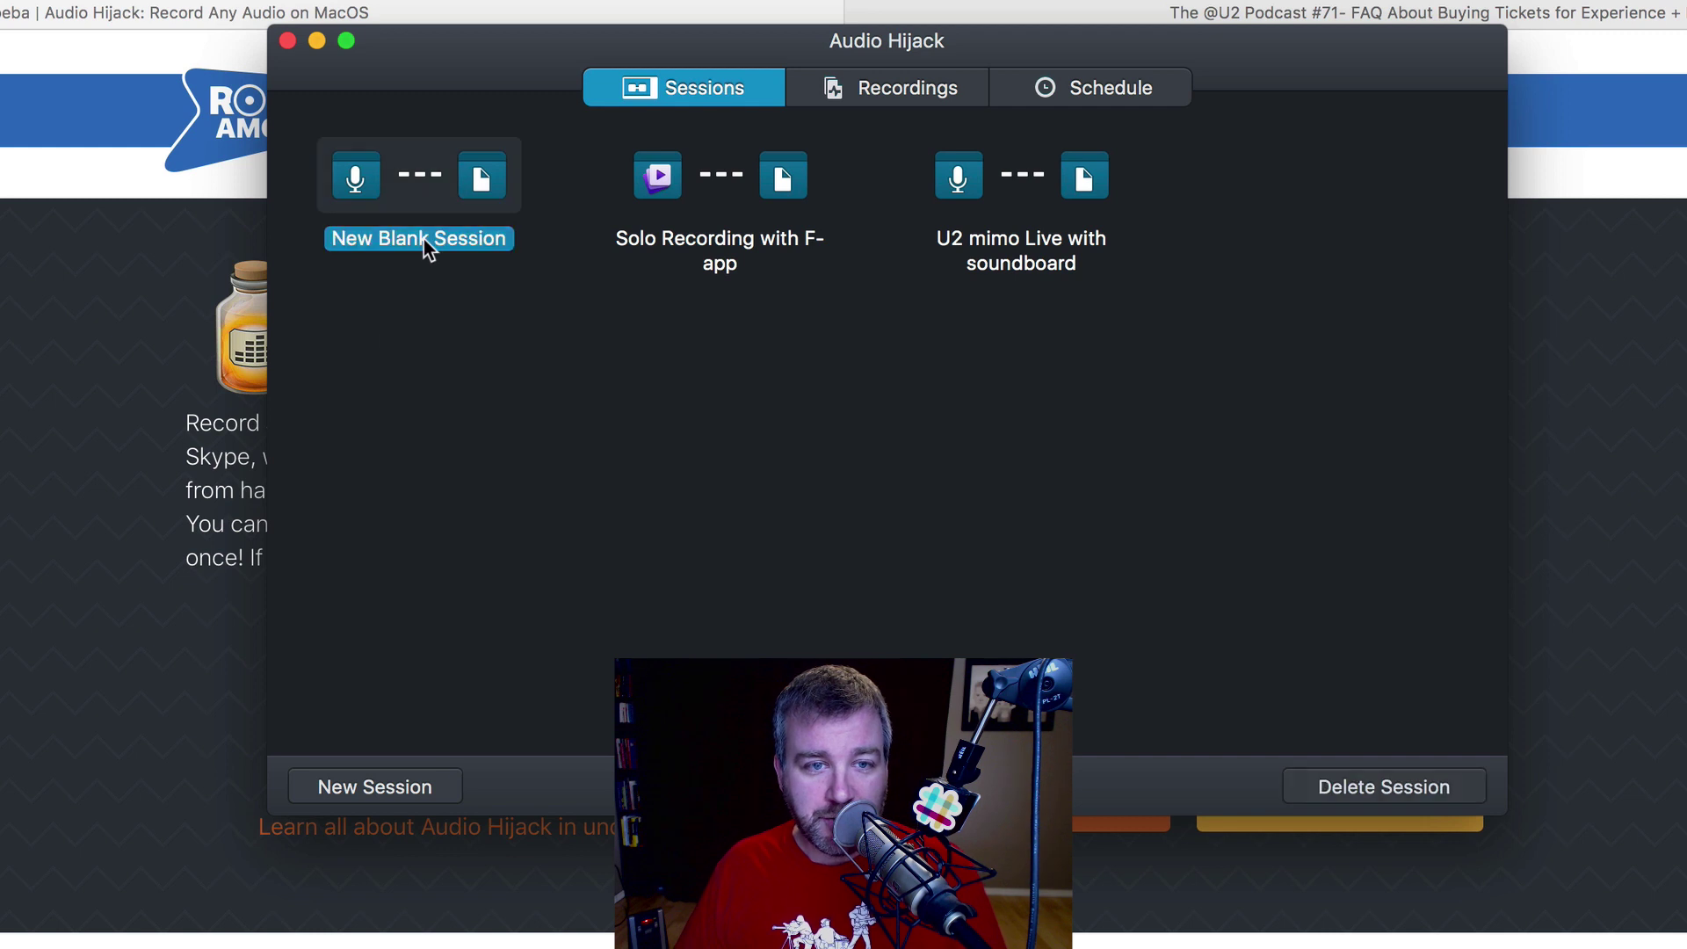
left_click(421, 241)
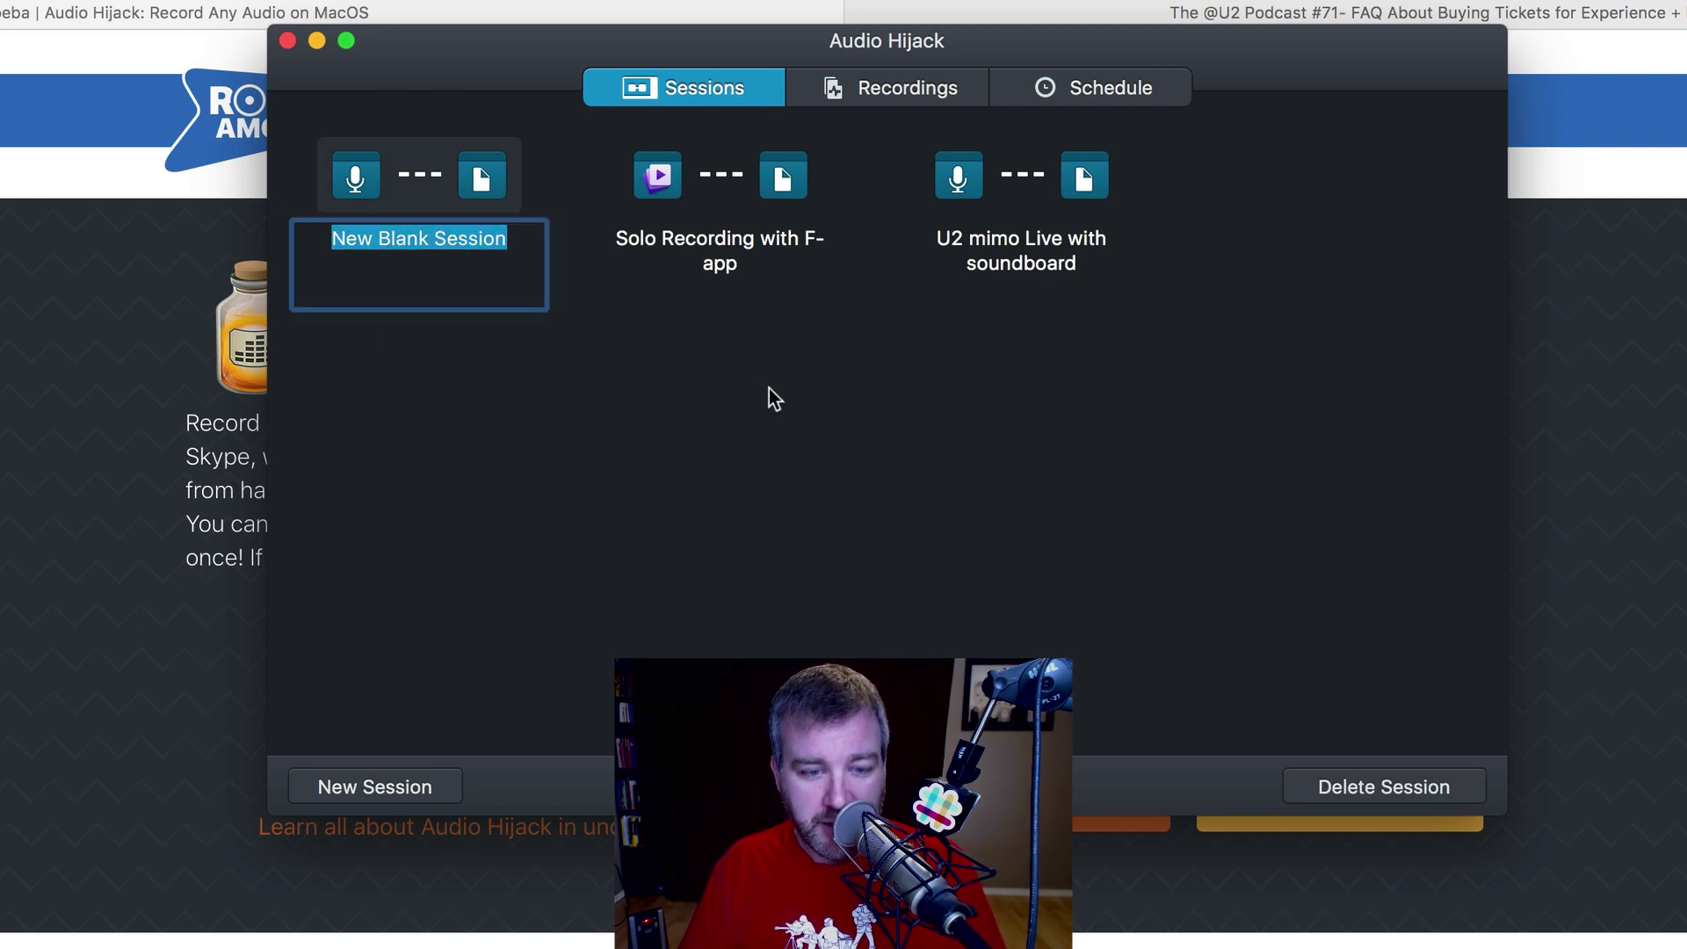
type("Podcast demo")
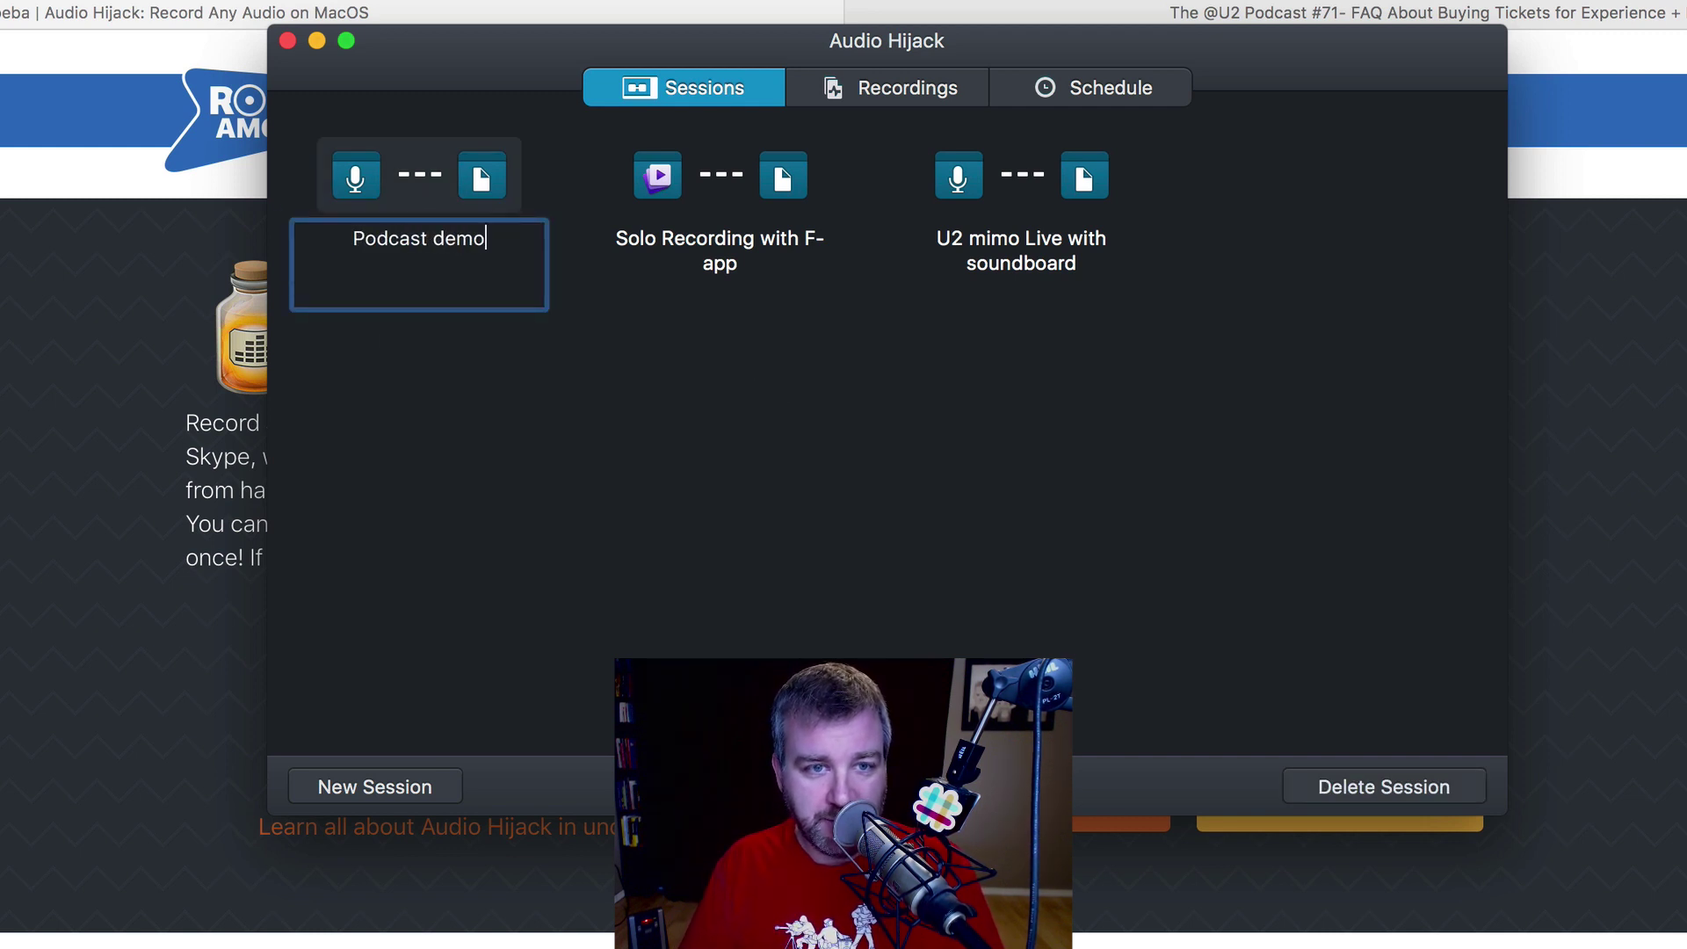
key("Return")
left_click(746, 463)
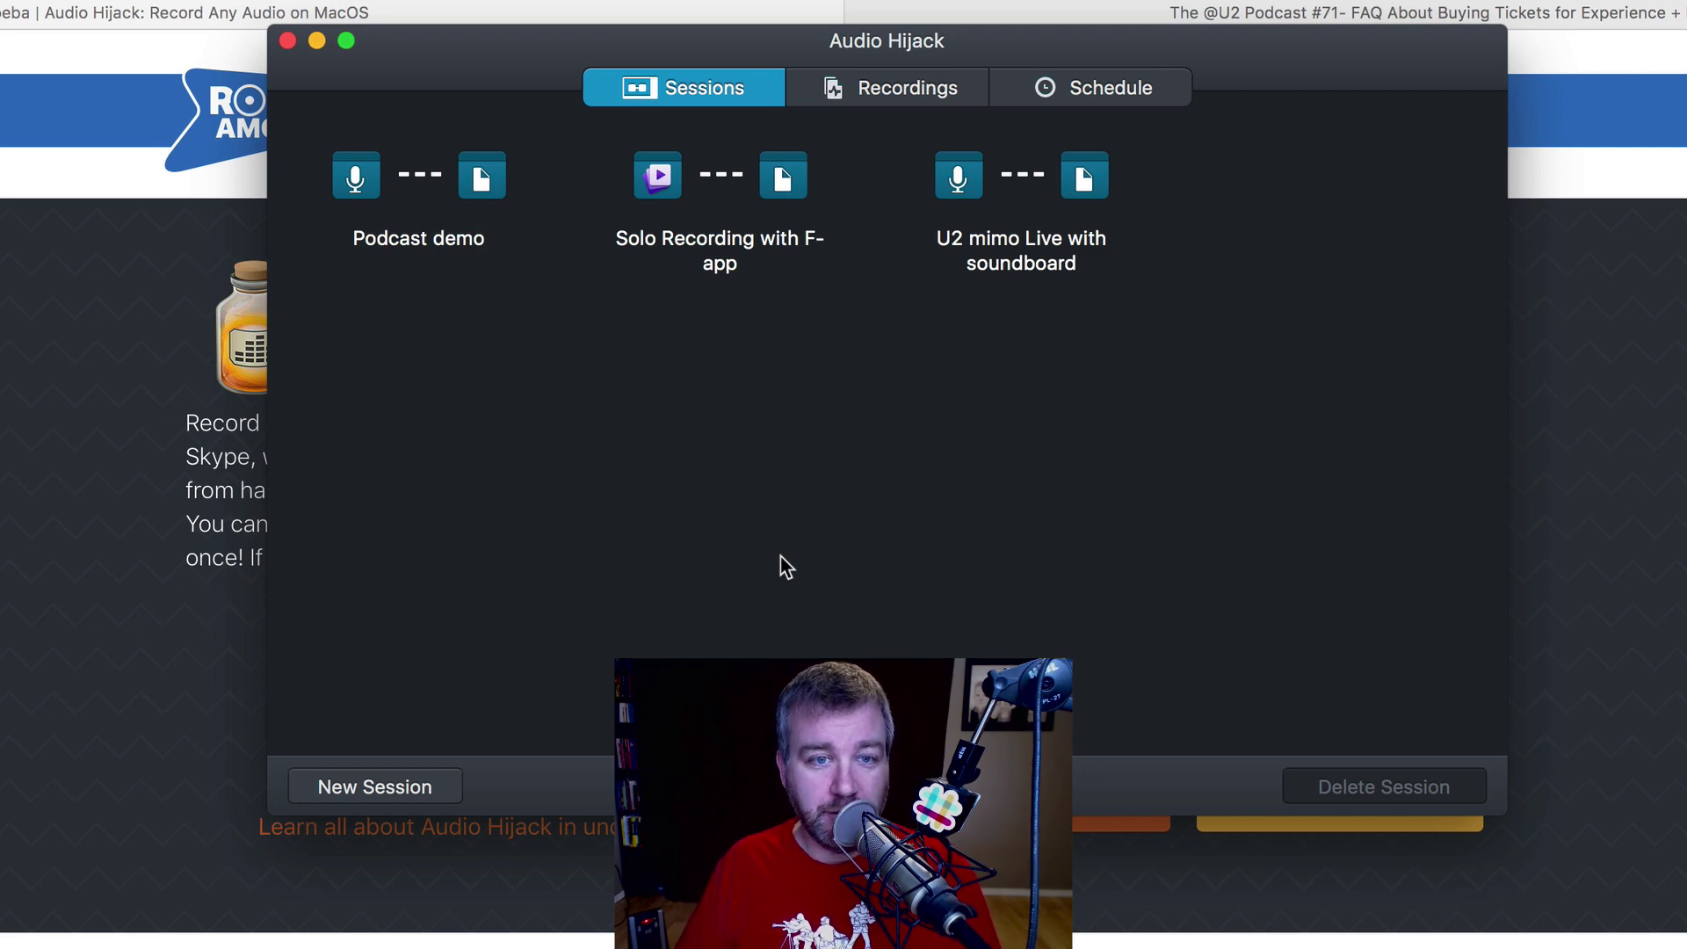
Create another session from the New Blank Session template and add an Application source to it.
left_click(391, 782)
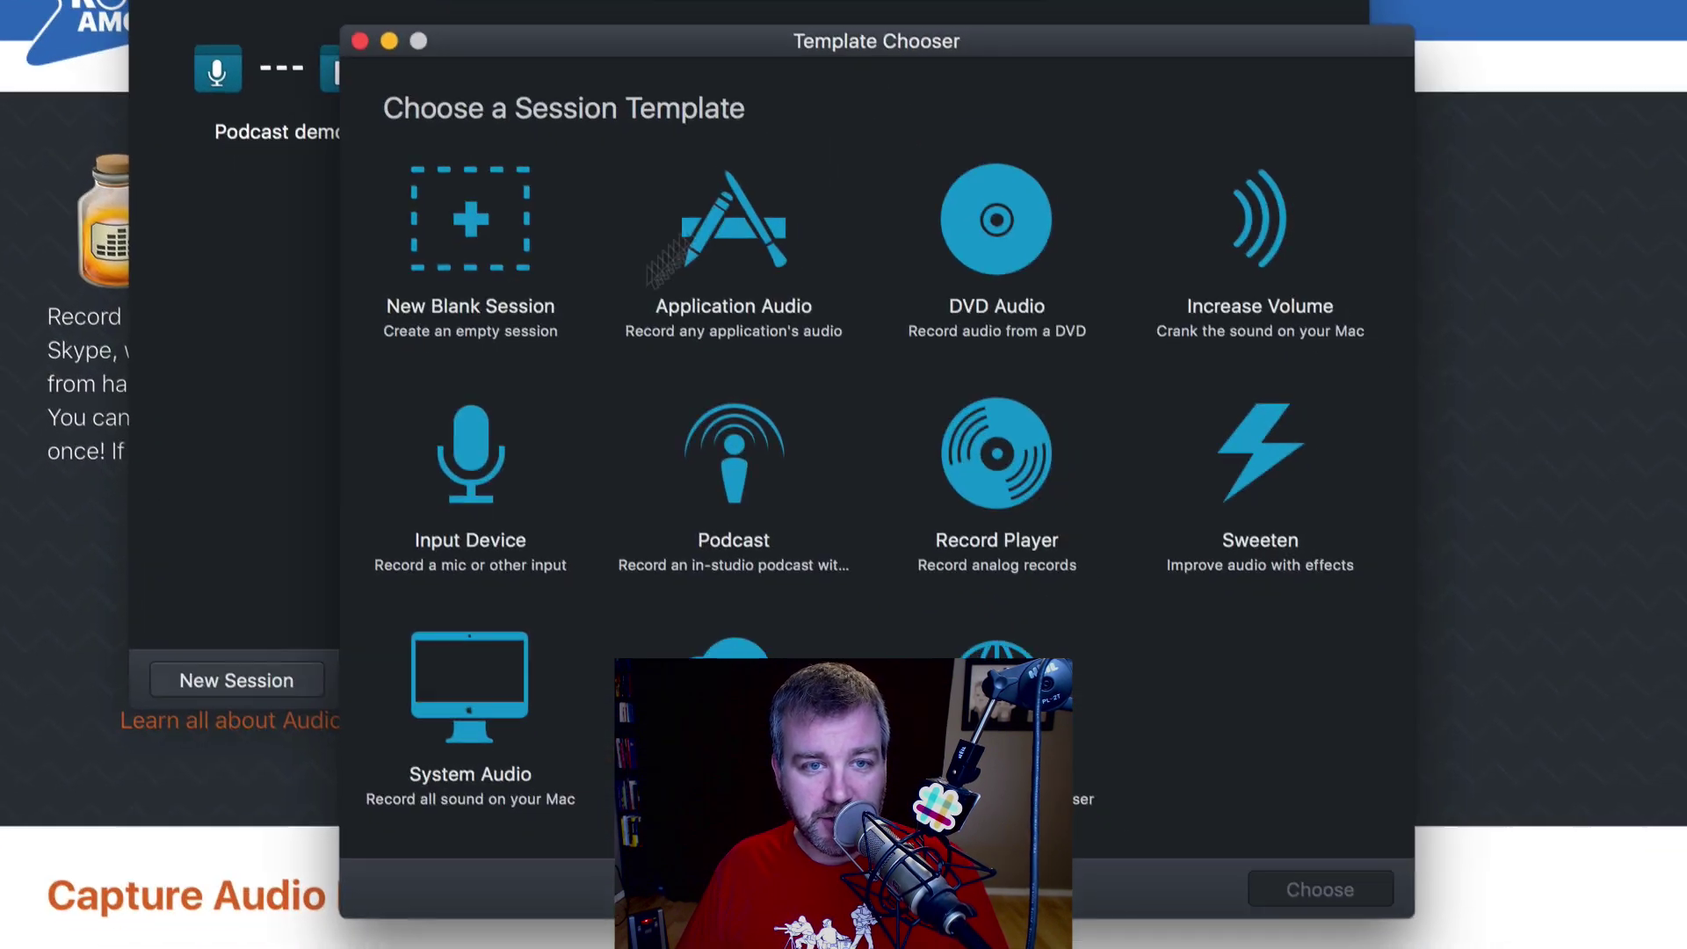
left_click(632, 342)
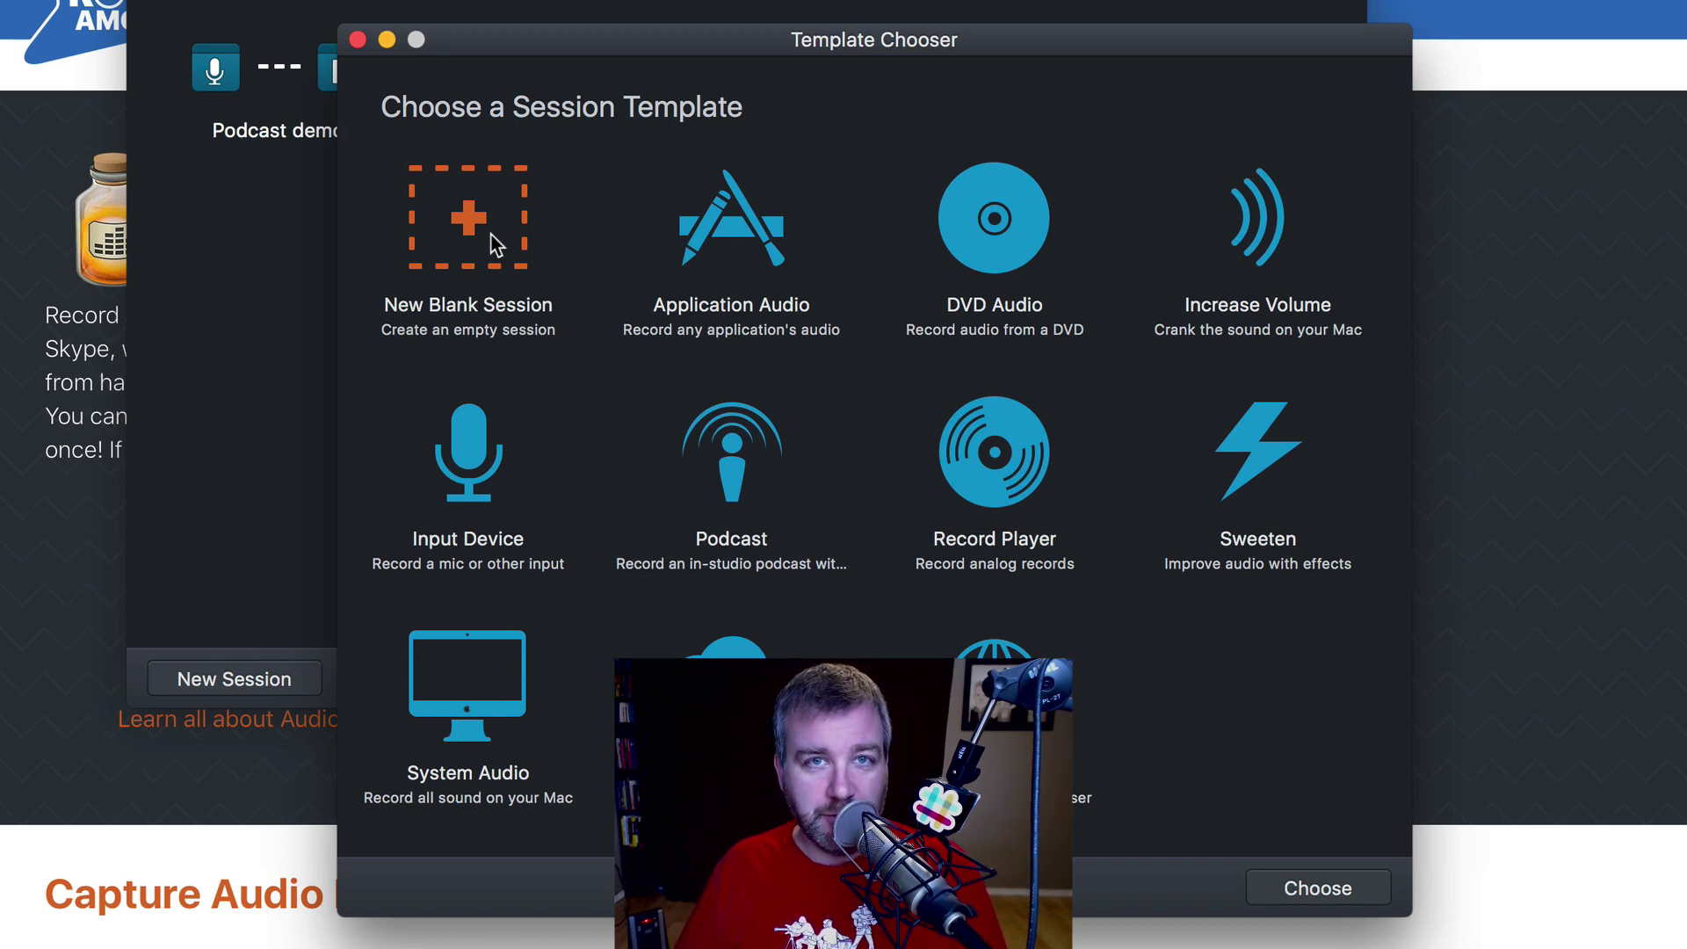
double_click(496, 244)
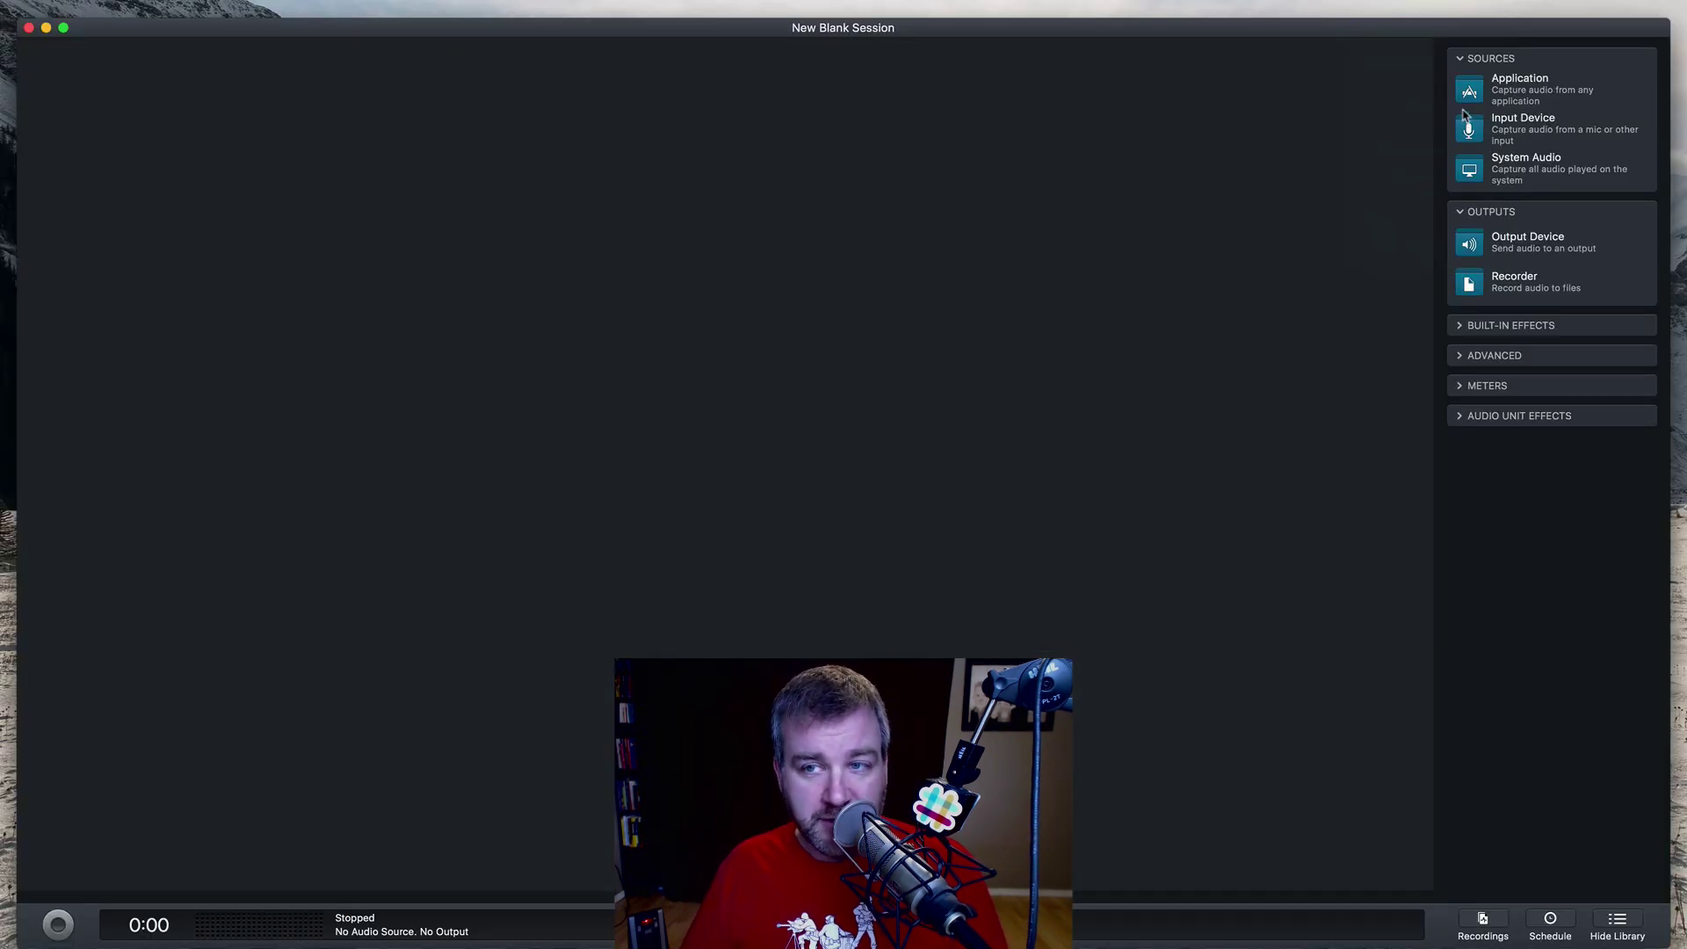
left_click_drag(1469, 89, 239, 217)
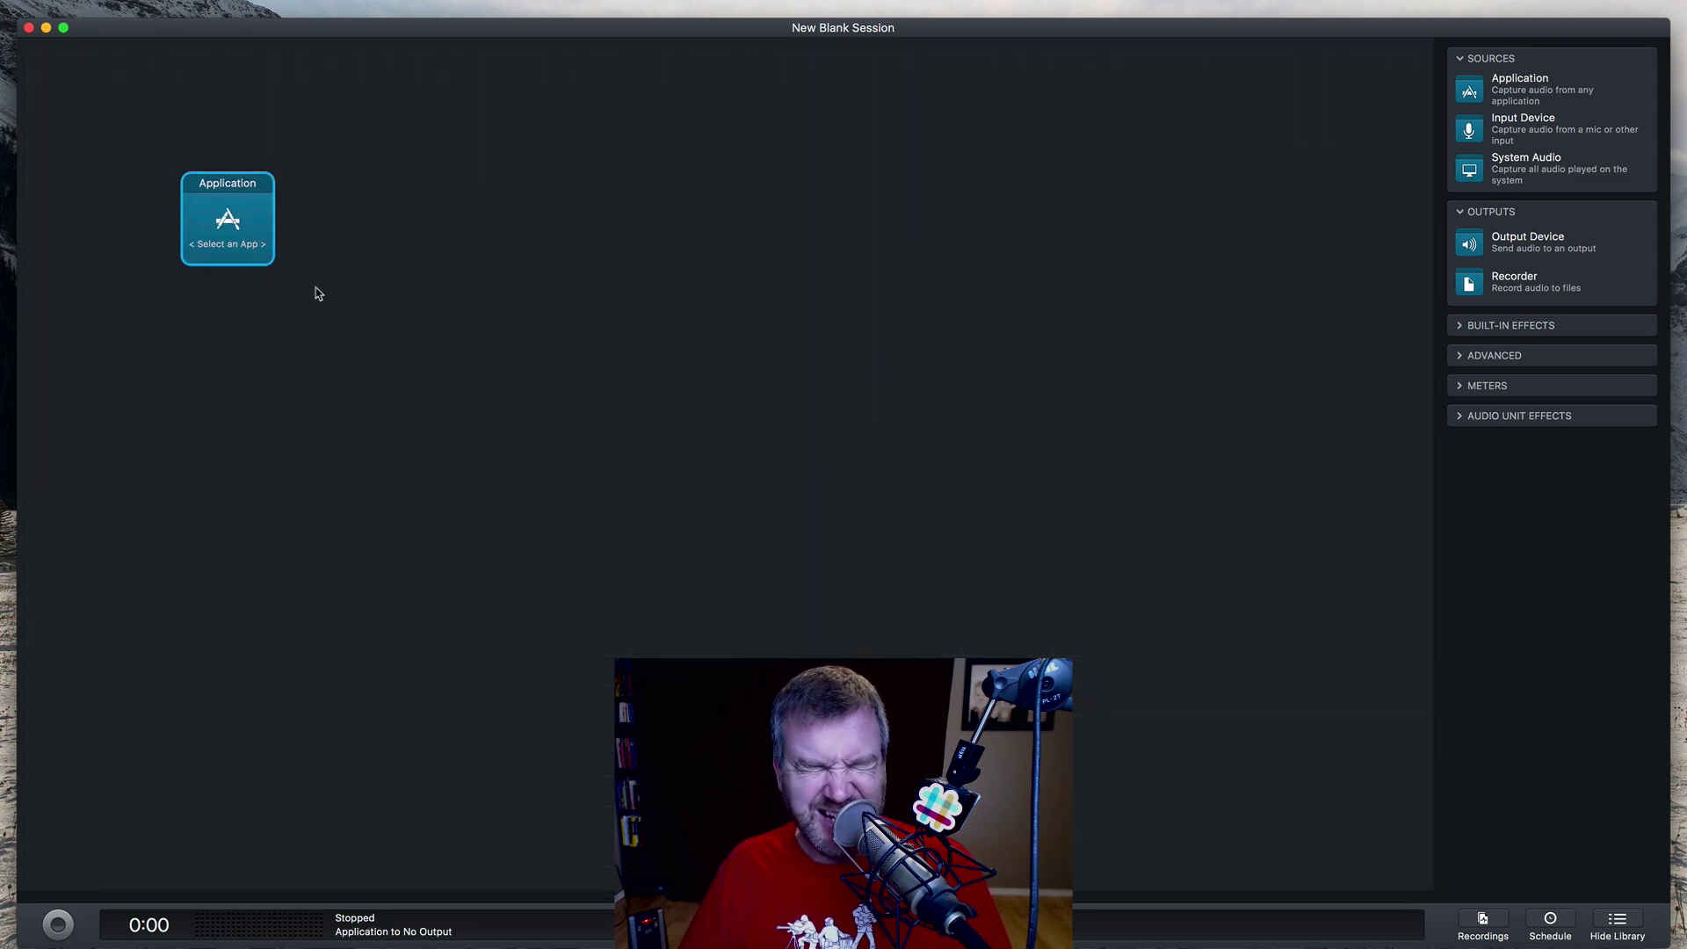
left_click(246, 237)
key("Escape")
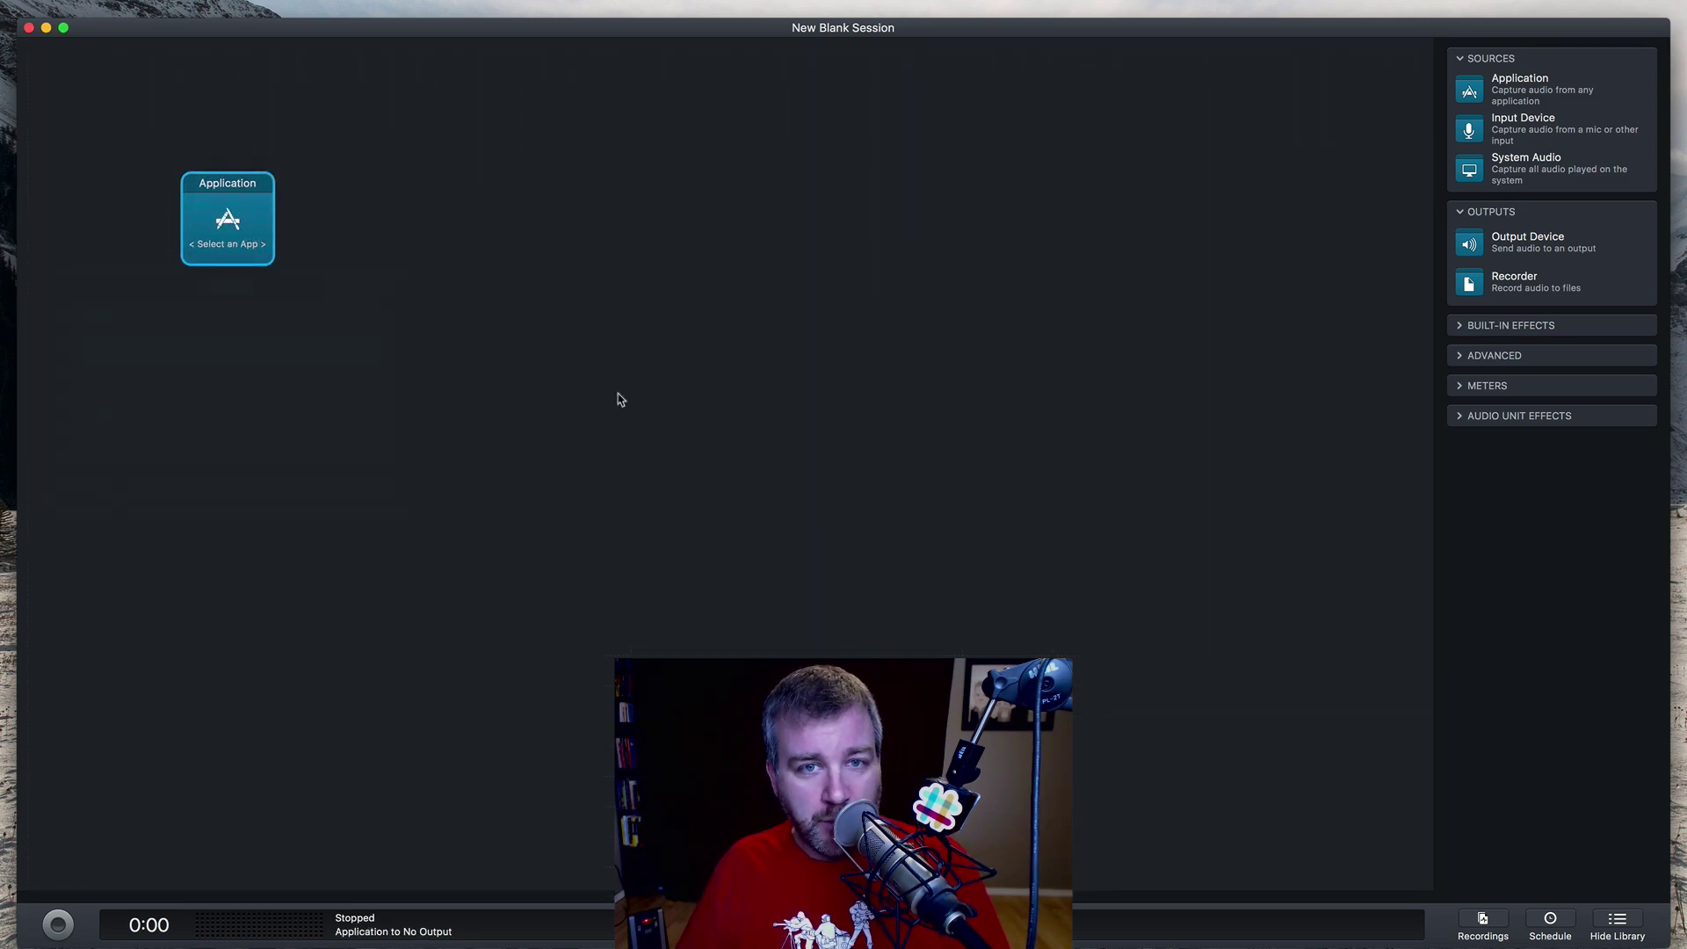
key("super+Tab")
key("super+Tab")
key("super+Tab")
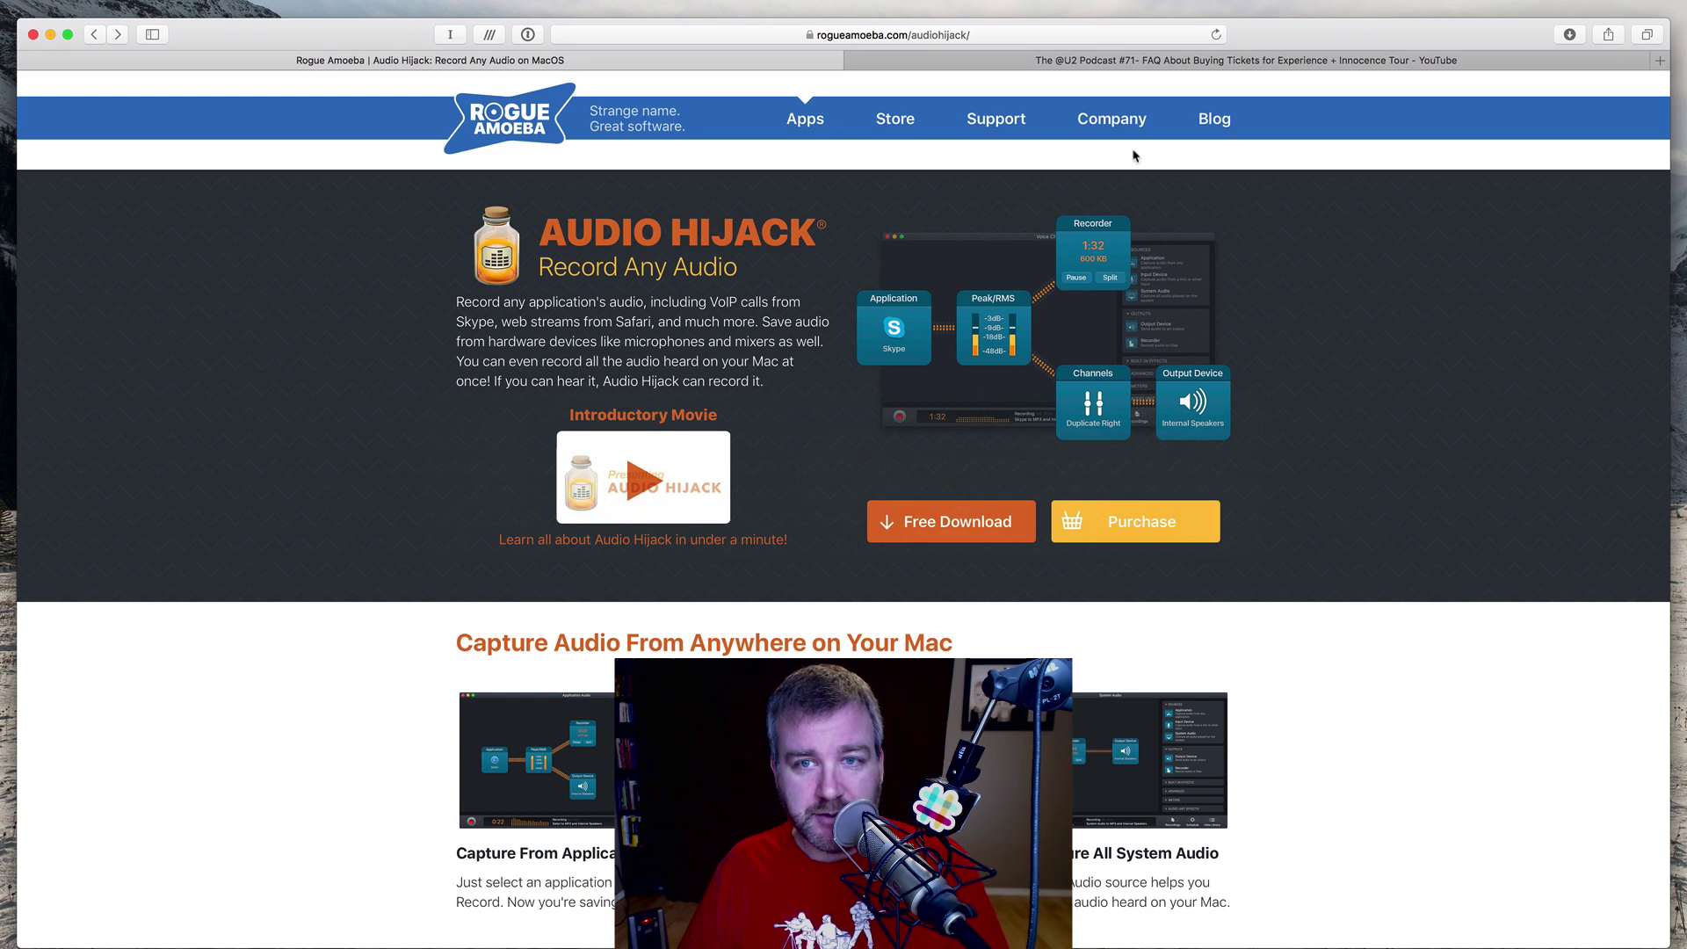
left_click(1170, 61)
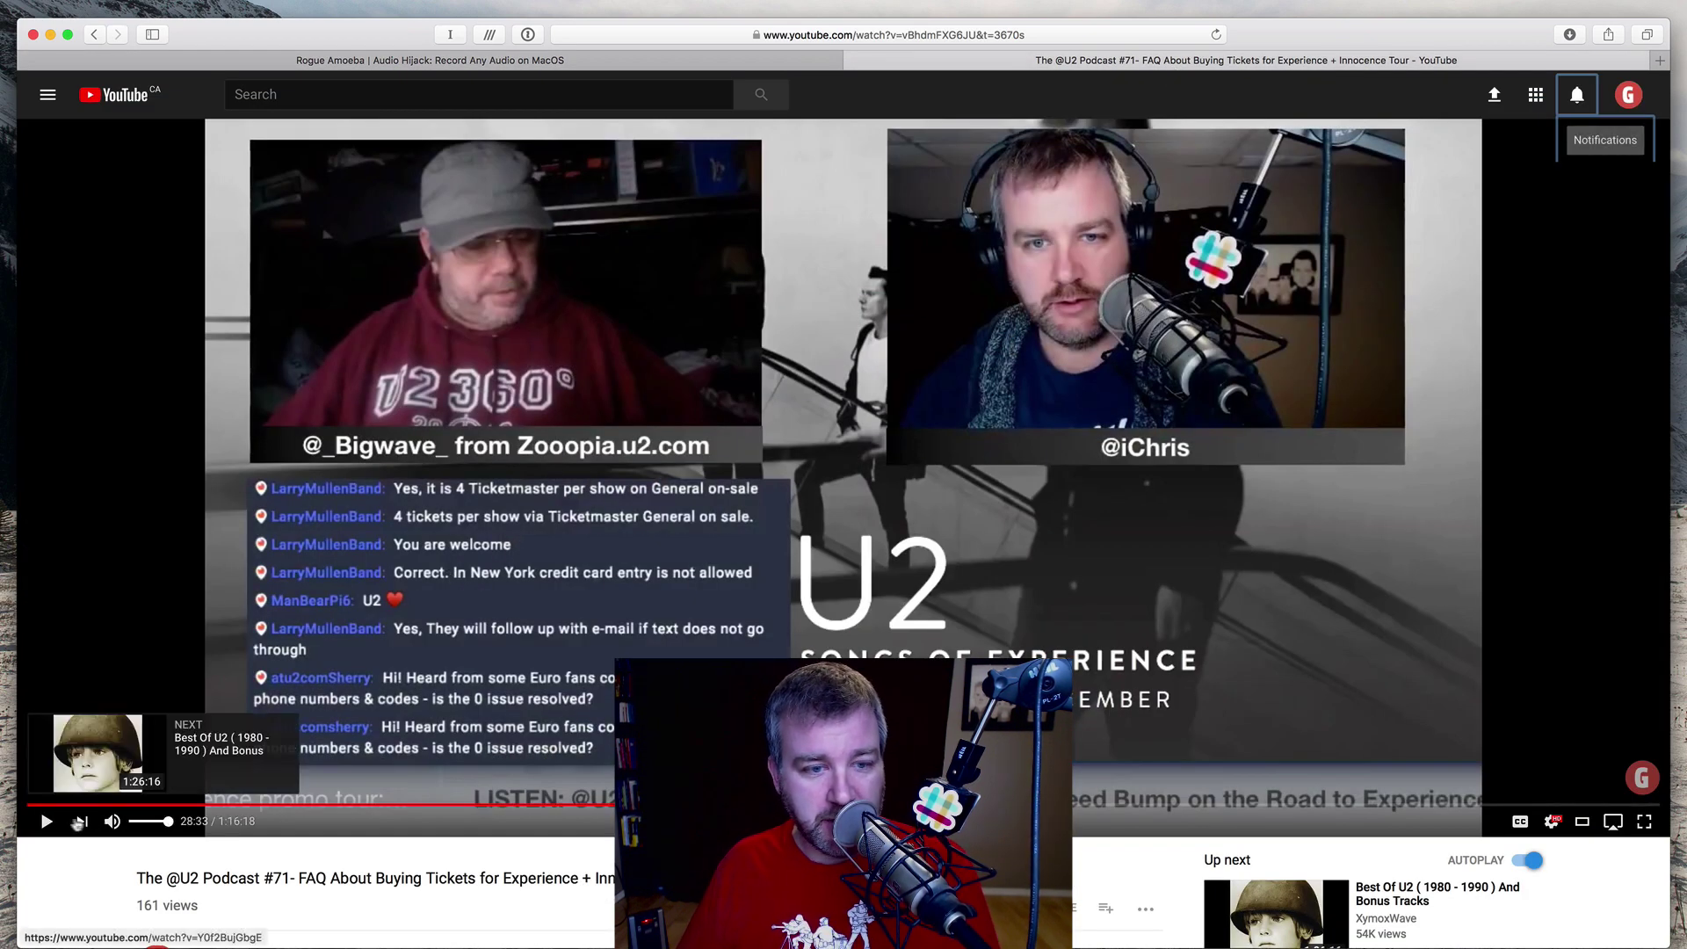
left_click(47, 822)
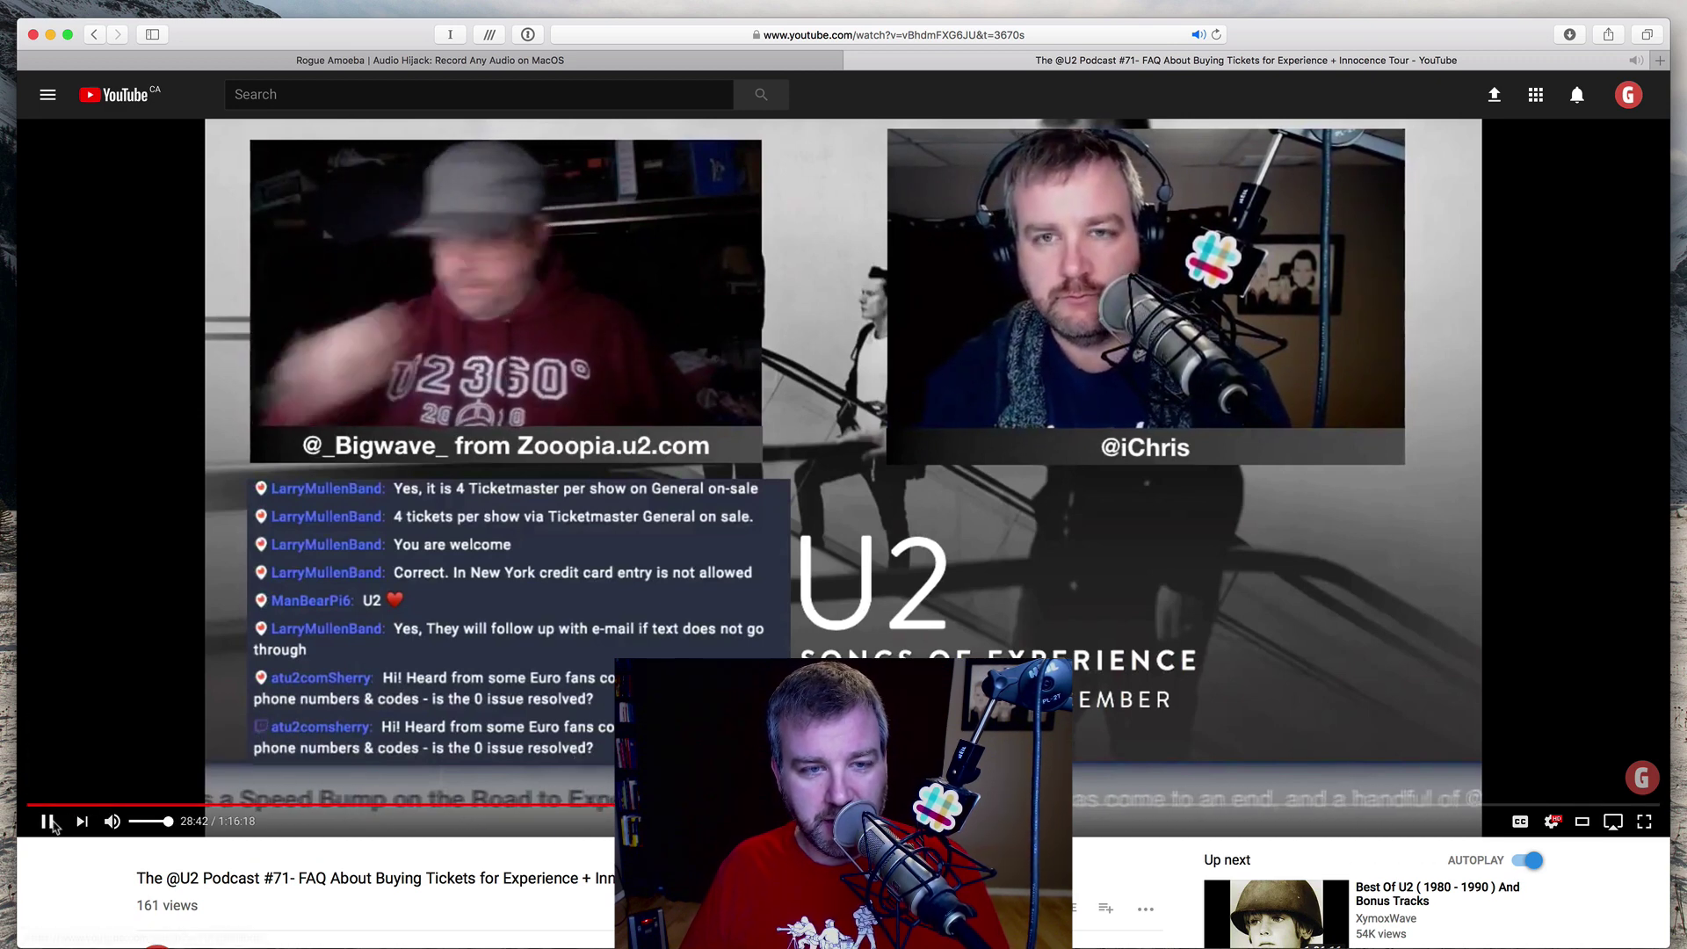
key("space")
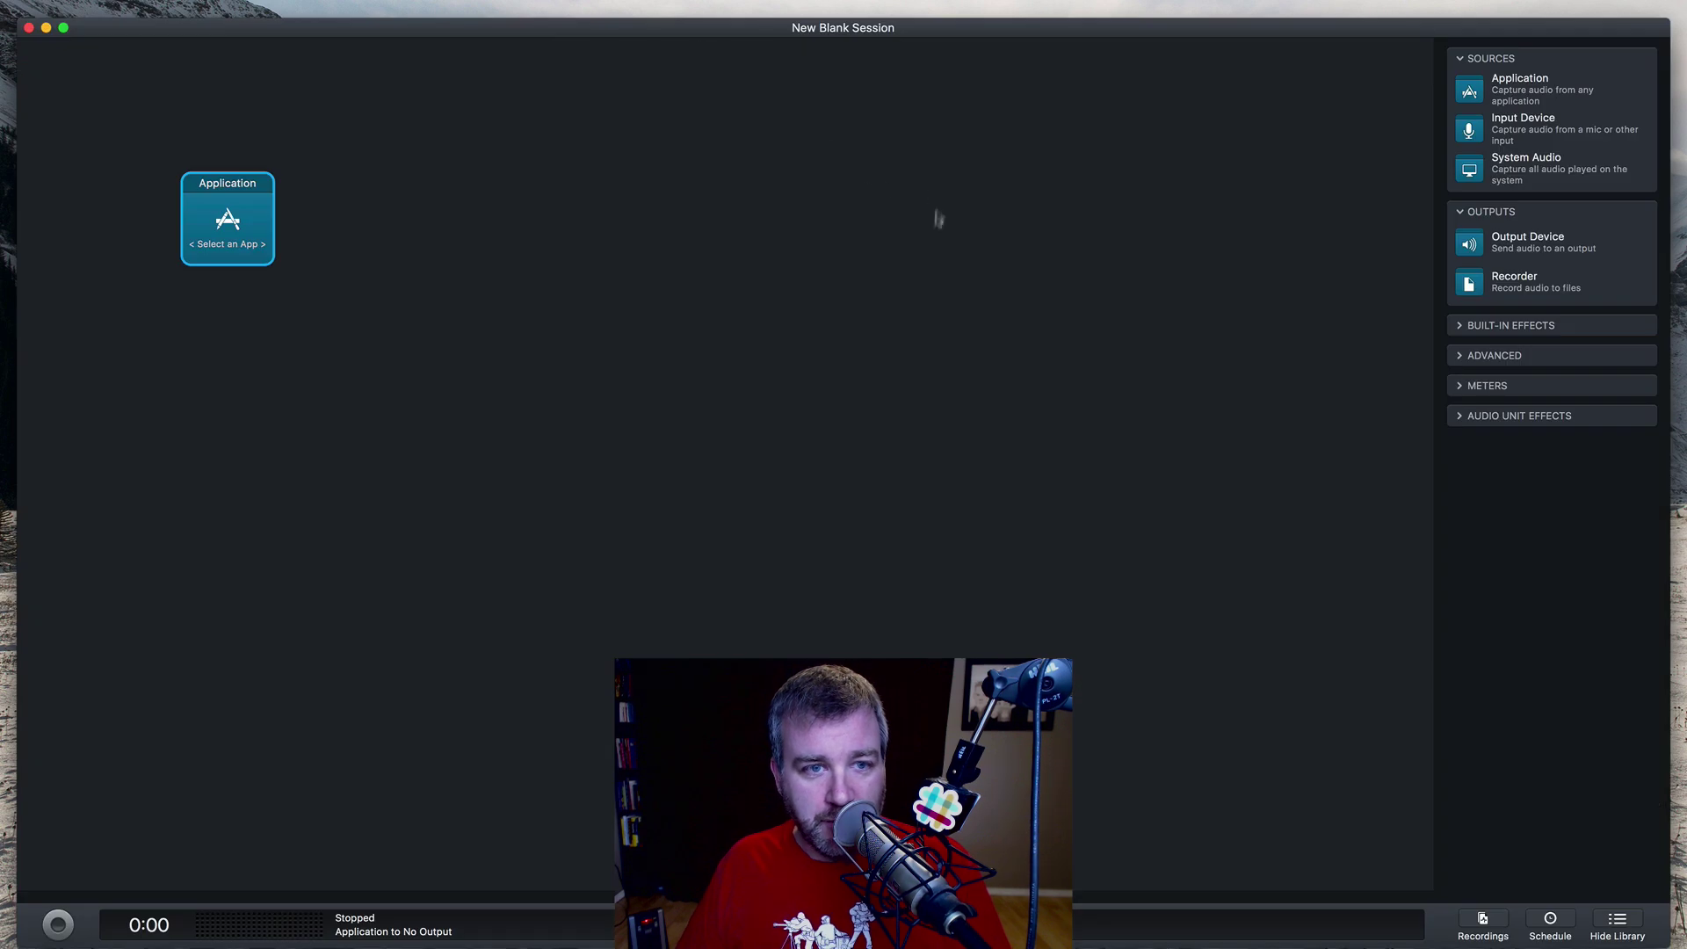
Set the Application source to Safari and turn on its advanced option to fill playback gaps with silence.
left_click(247, 233)
left_click(265, 364)
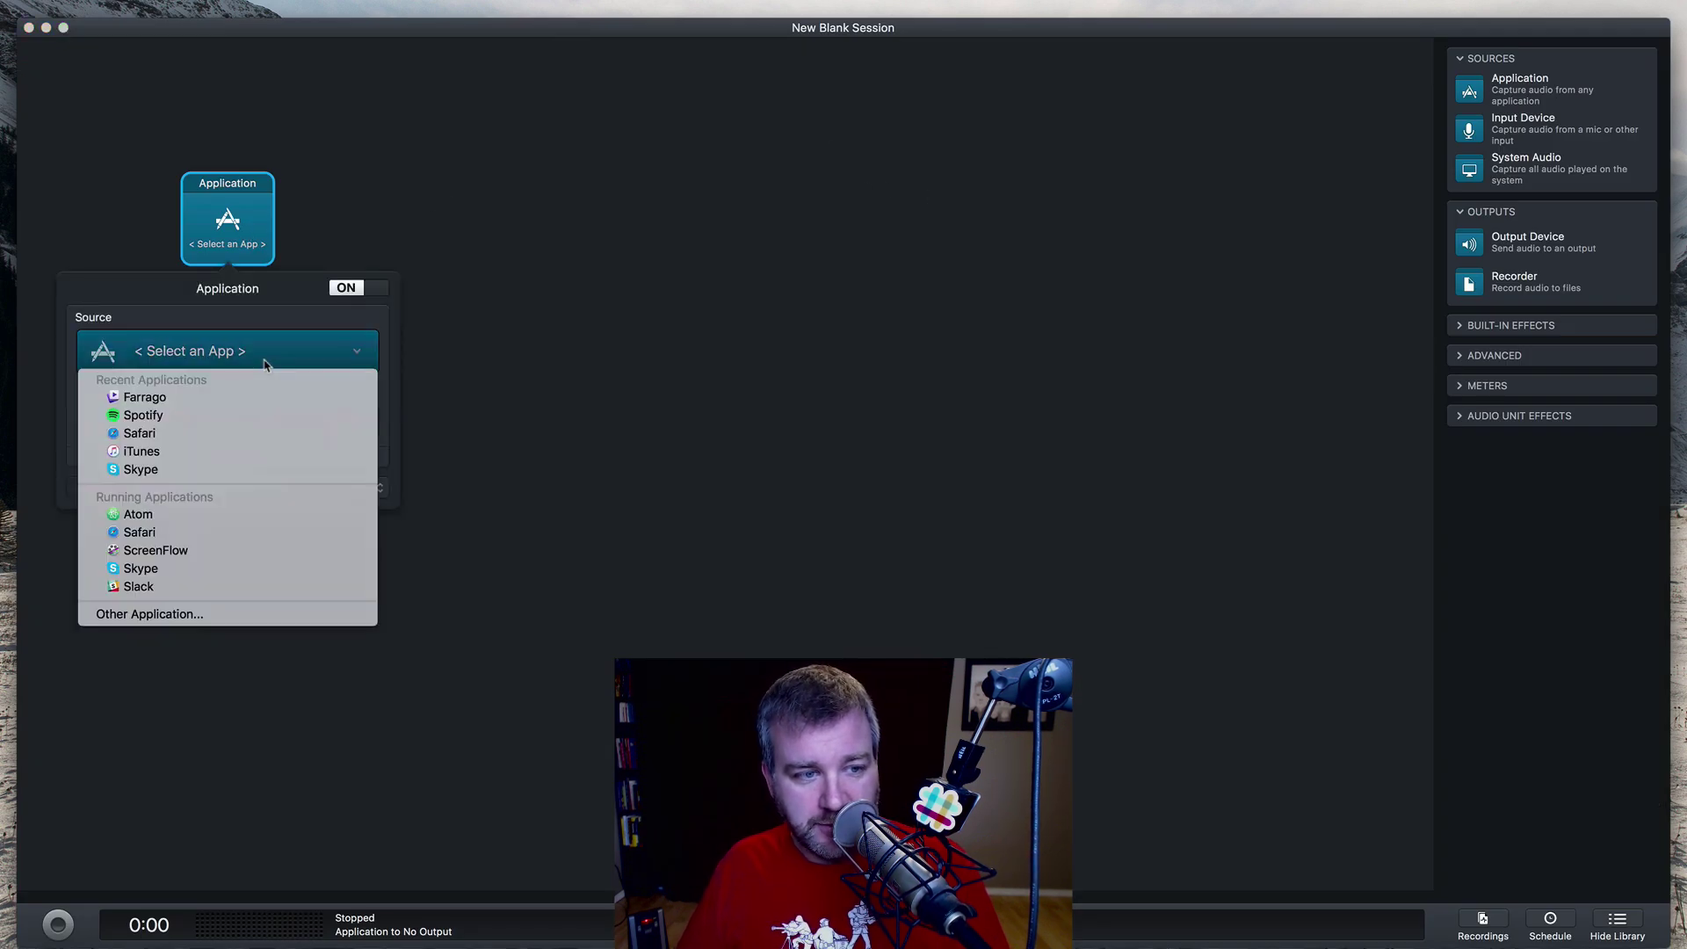
left_click(273, 442)
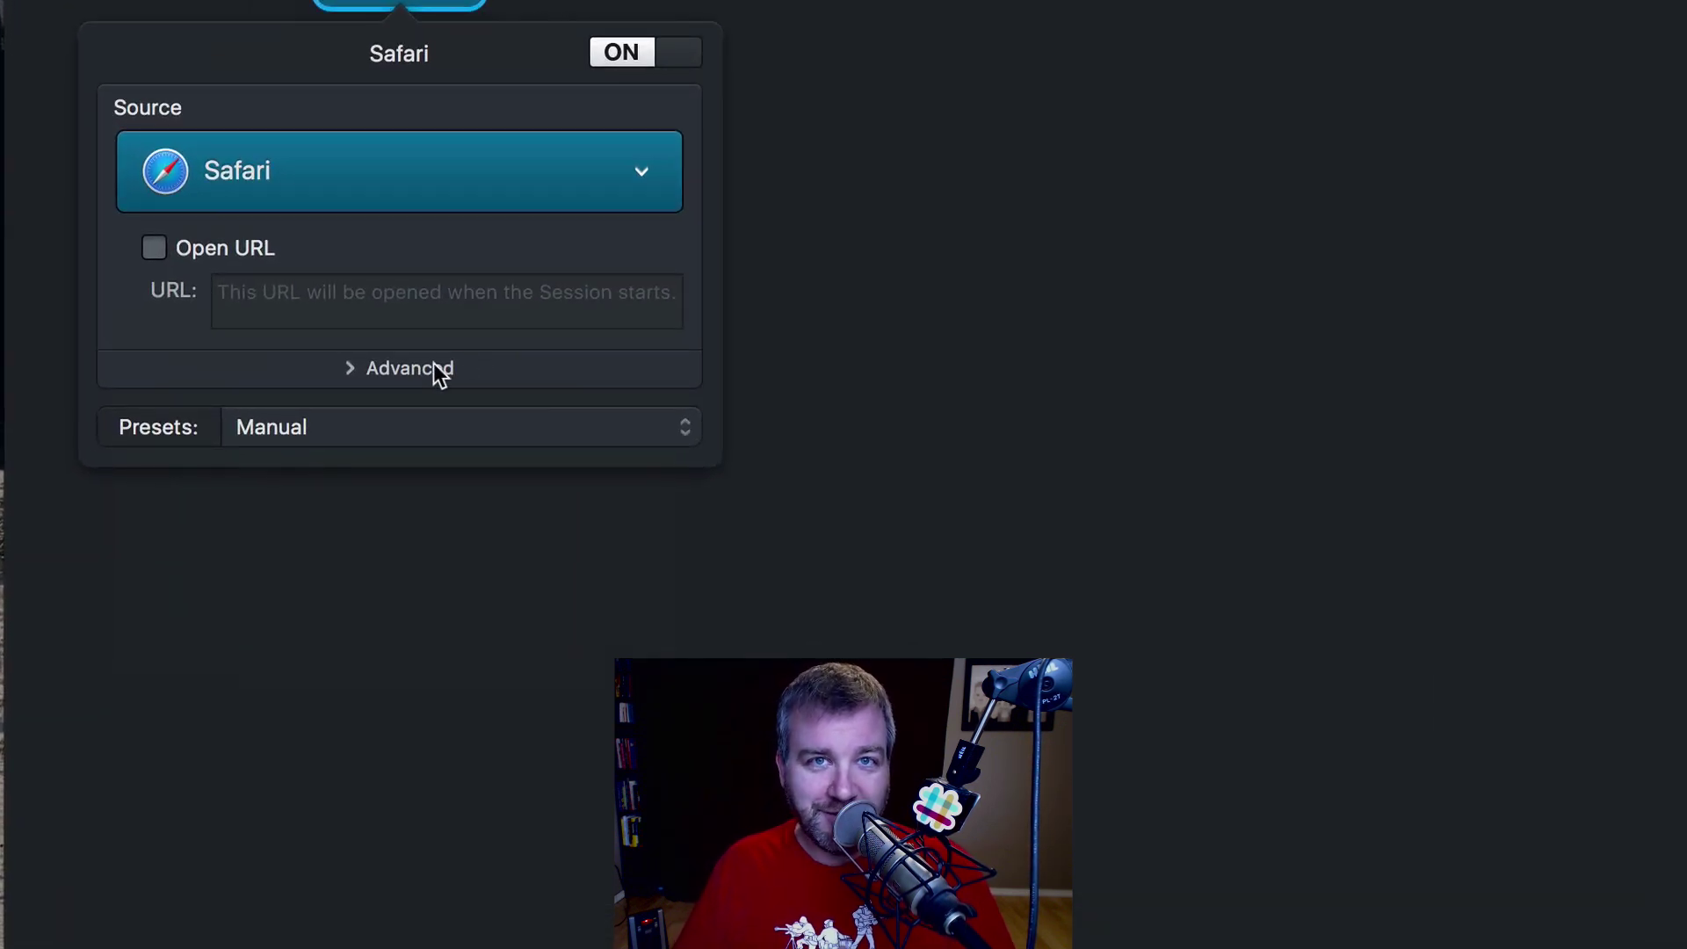
left_click(438, 369)
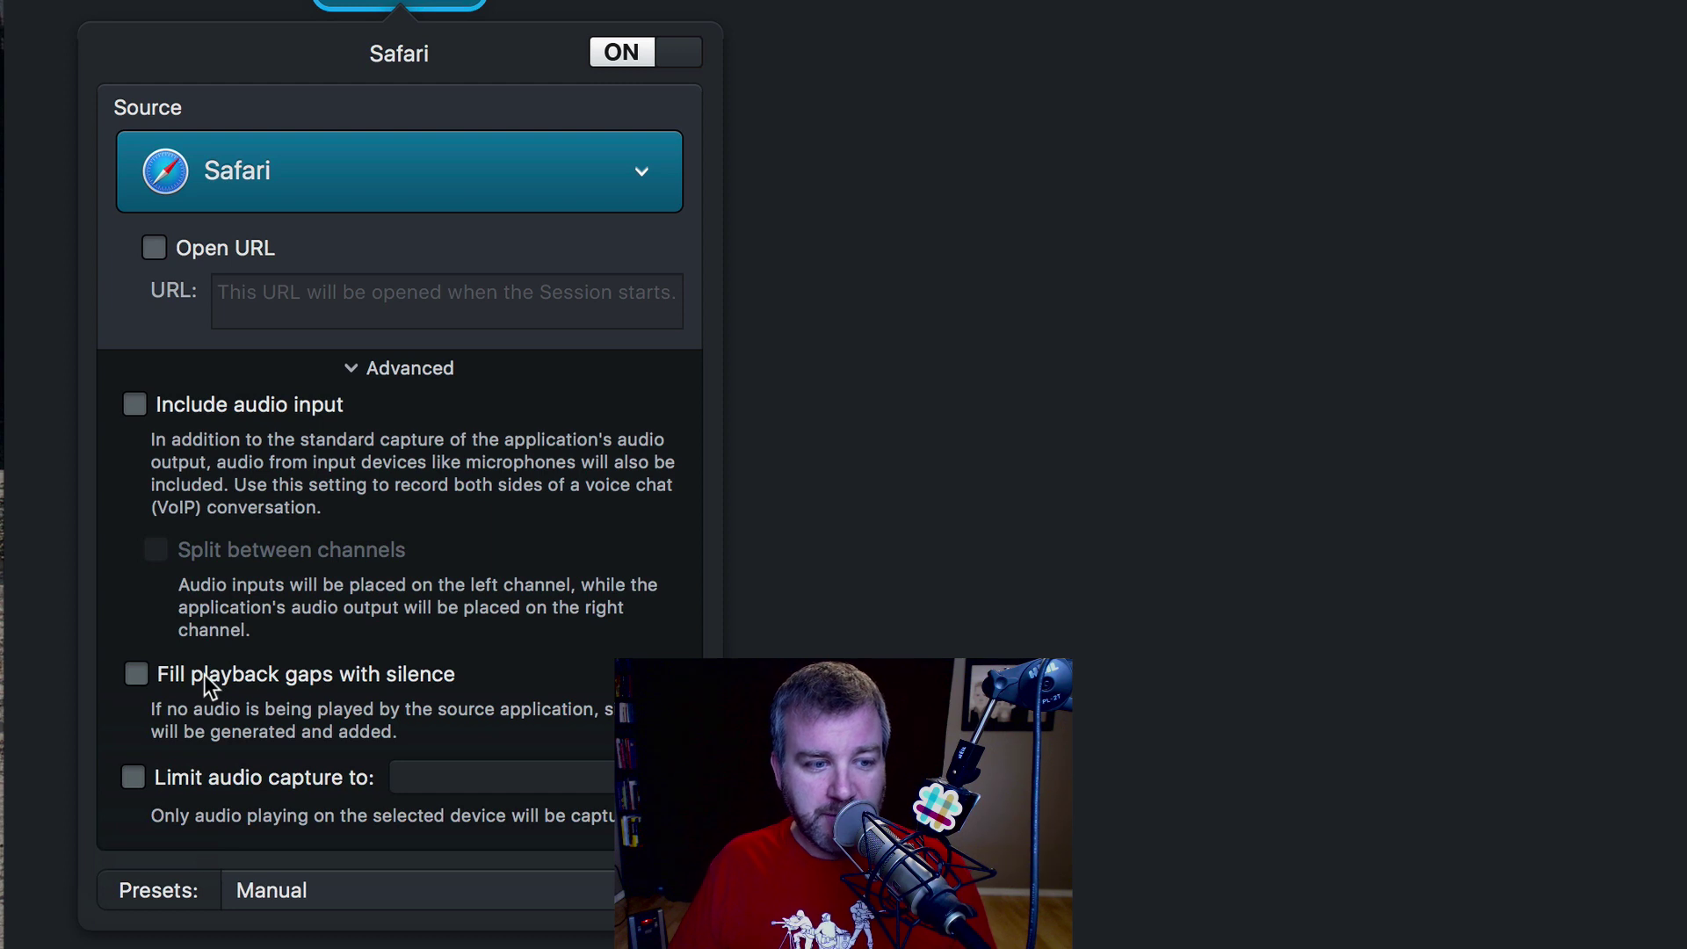
left_click(136, 674)
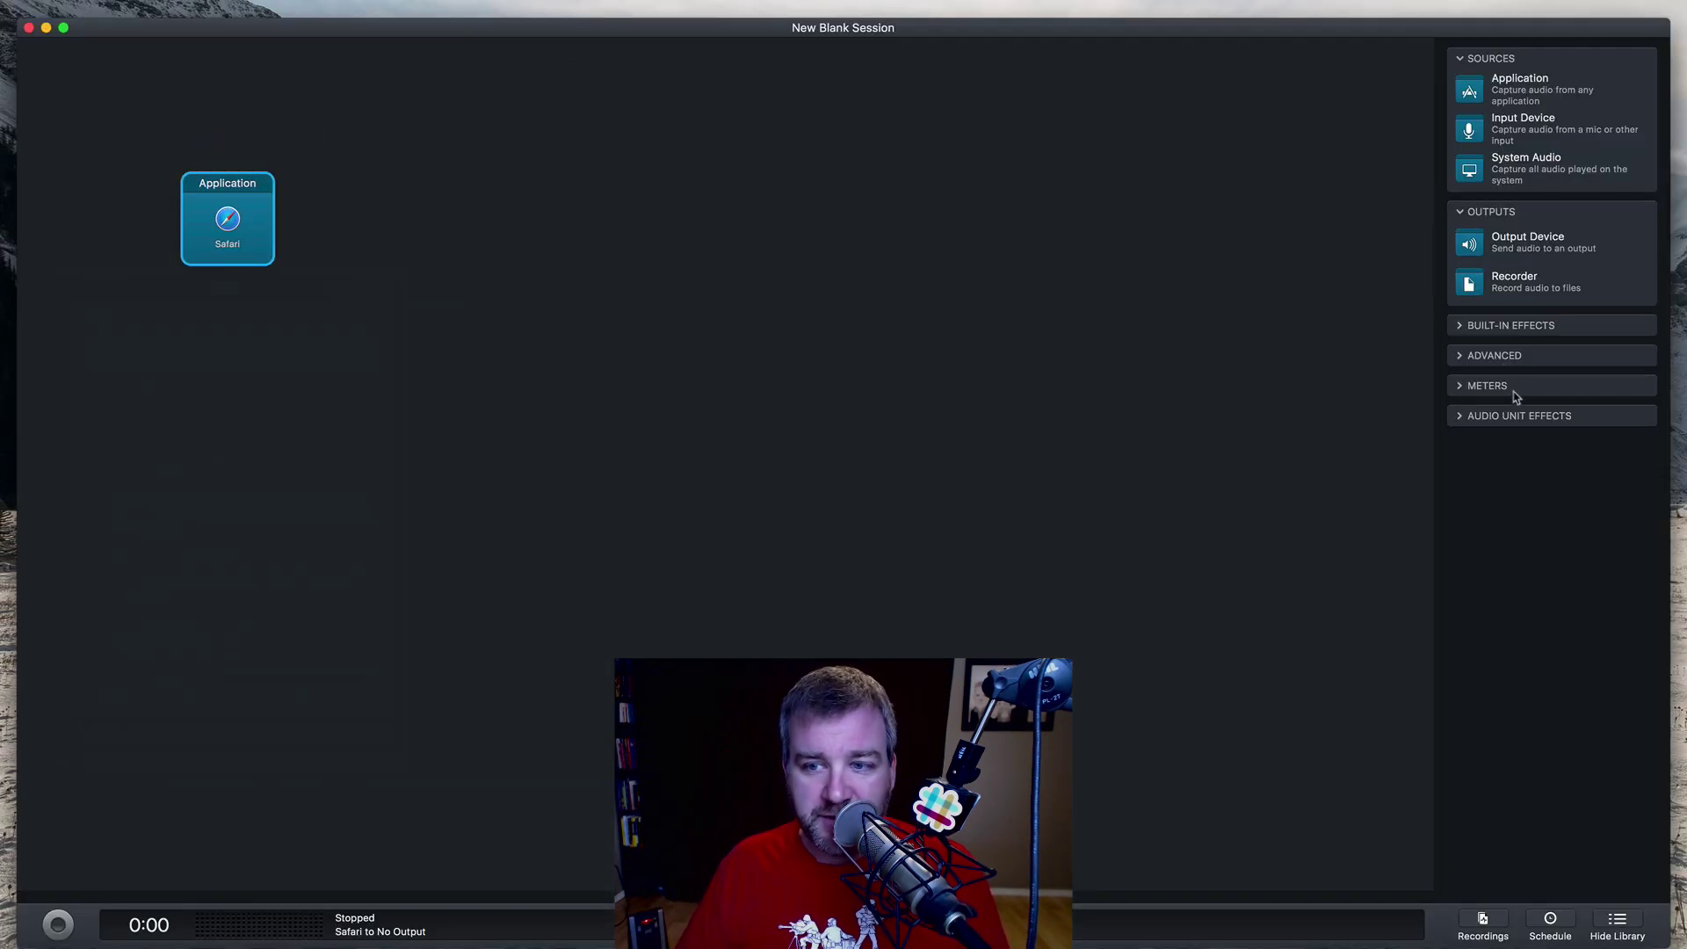
Add Peak/RMS Meters after the Safari source and expand the library's built-in effects.
left_click(1488, 386)
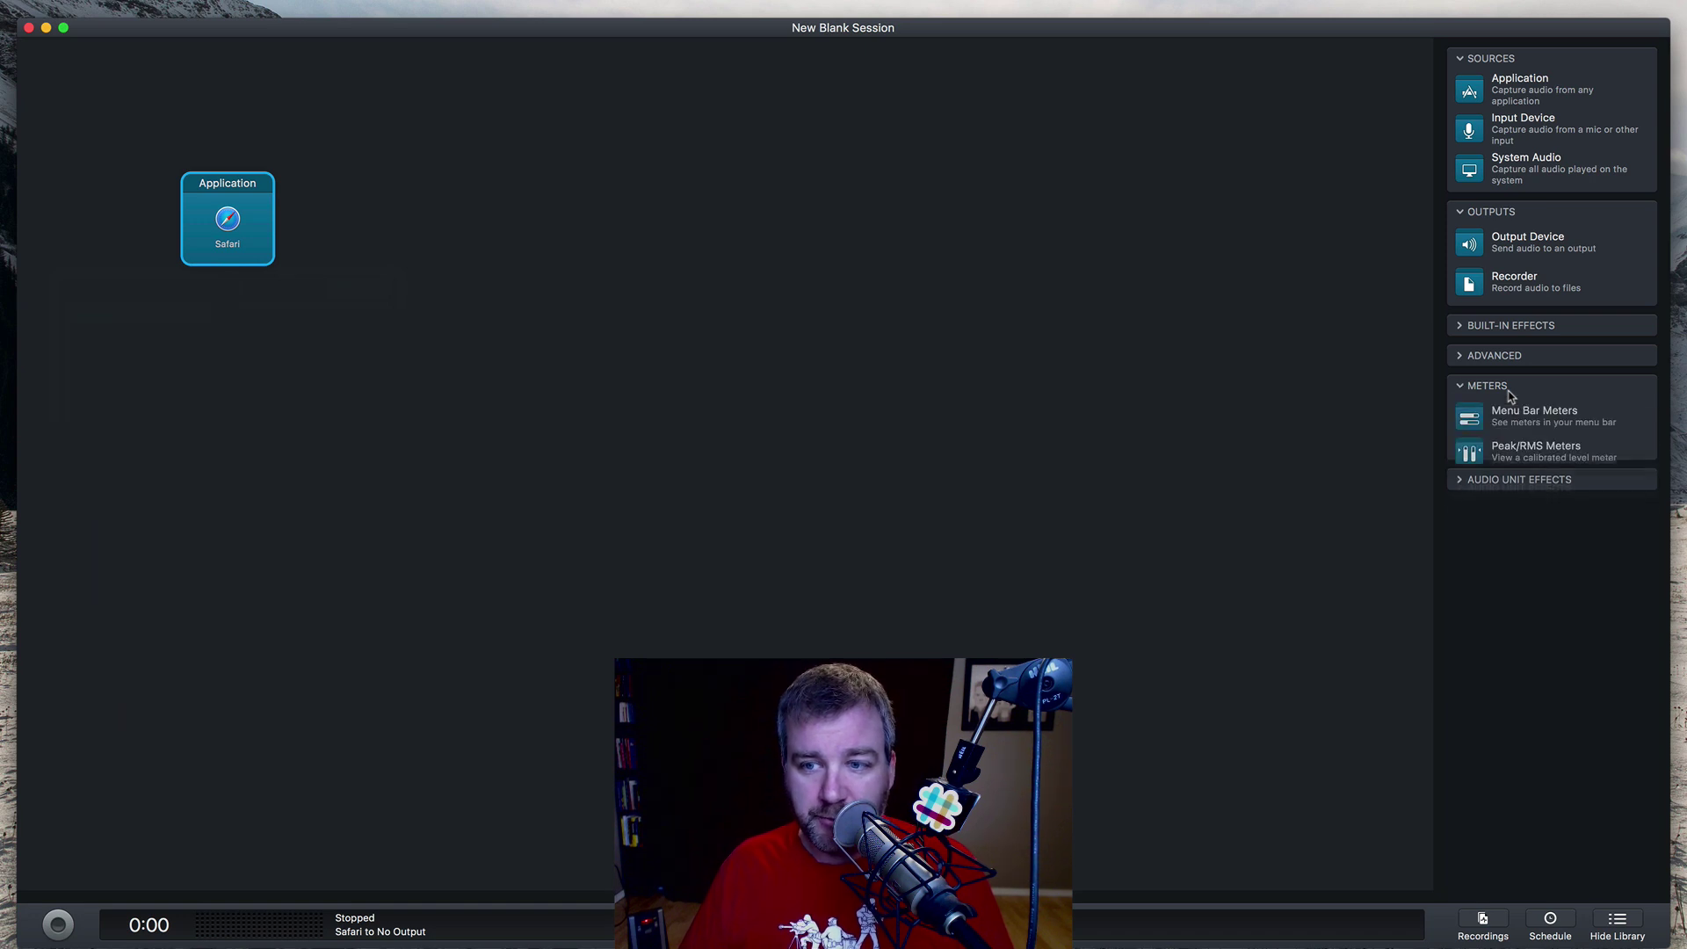
left_click_drag(1470, 461, 483, 218)
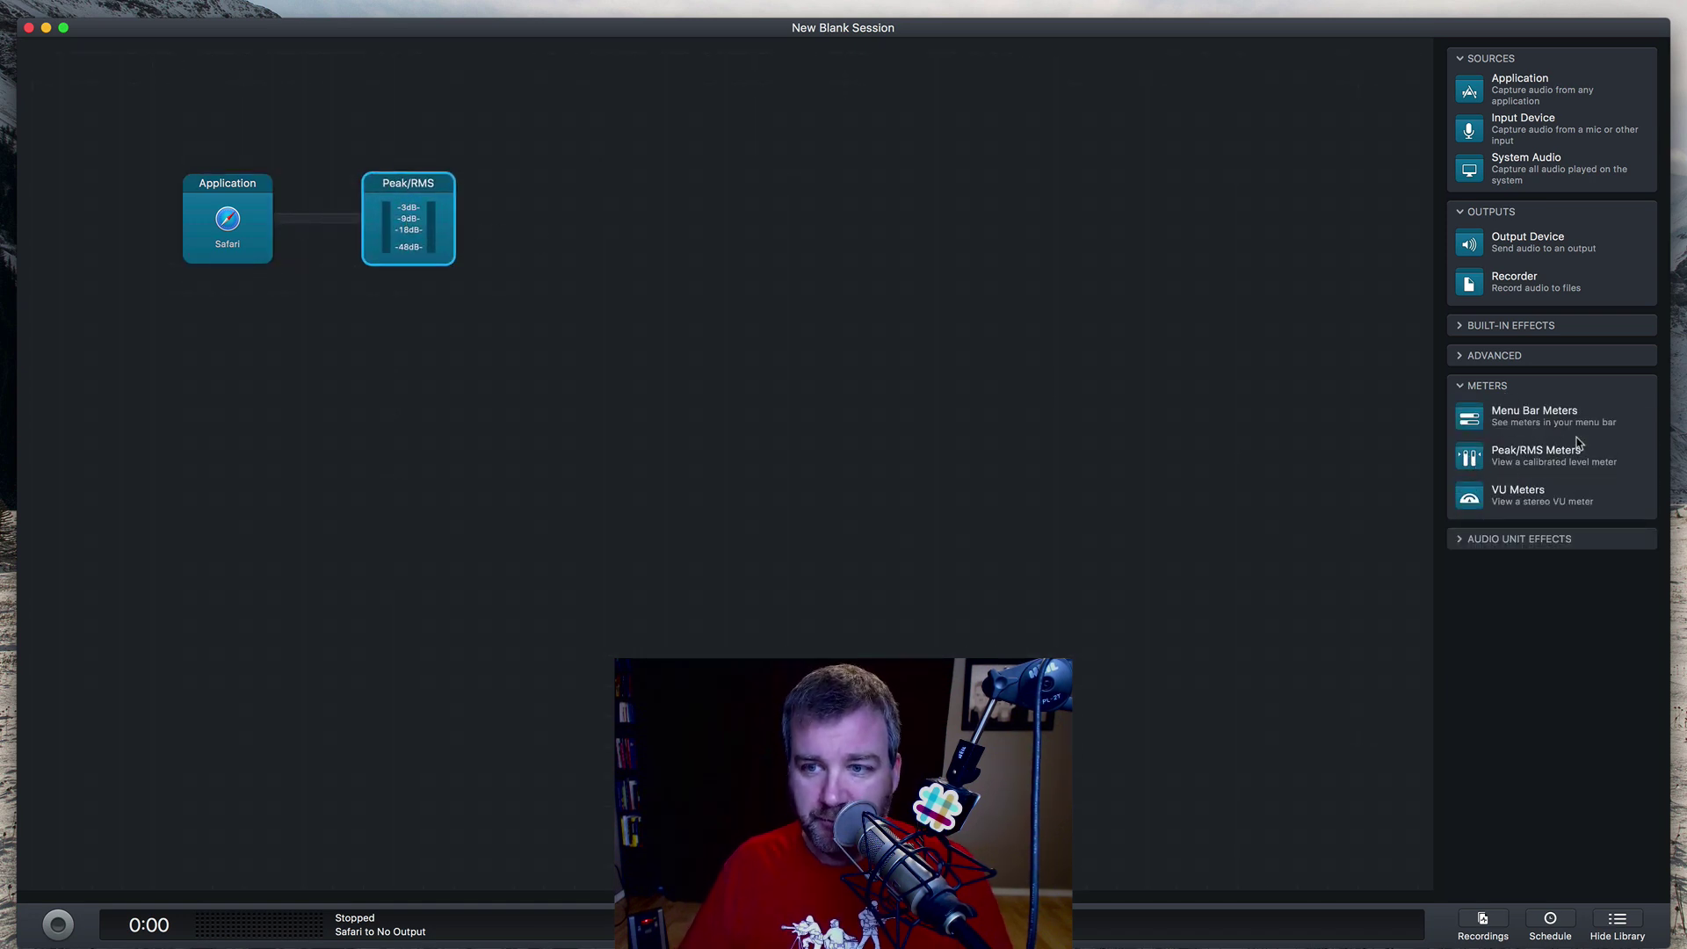
left_click(1489, 331)
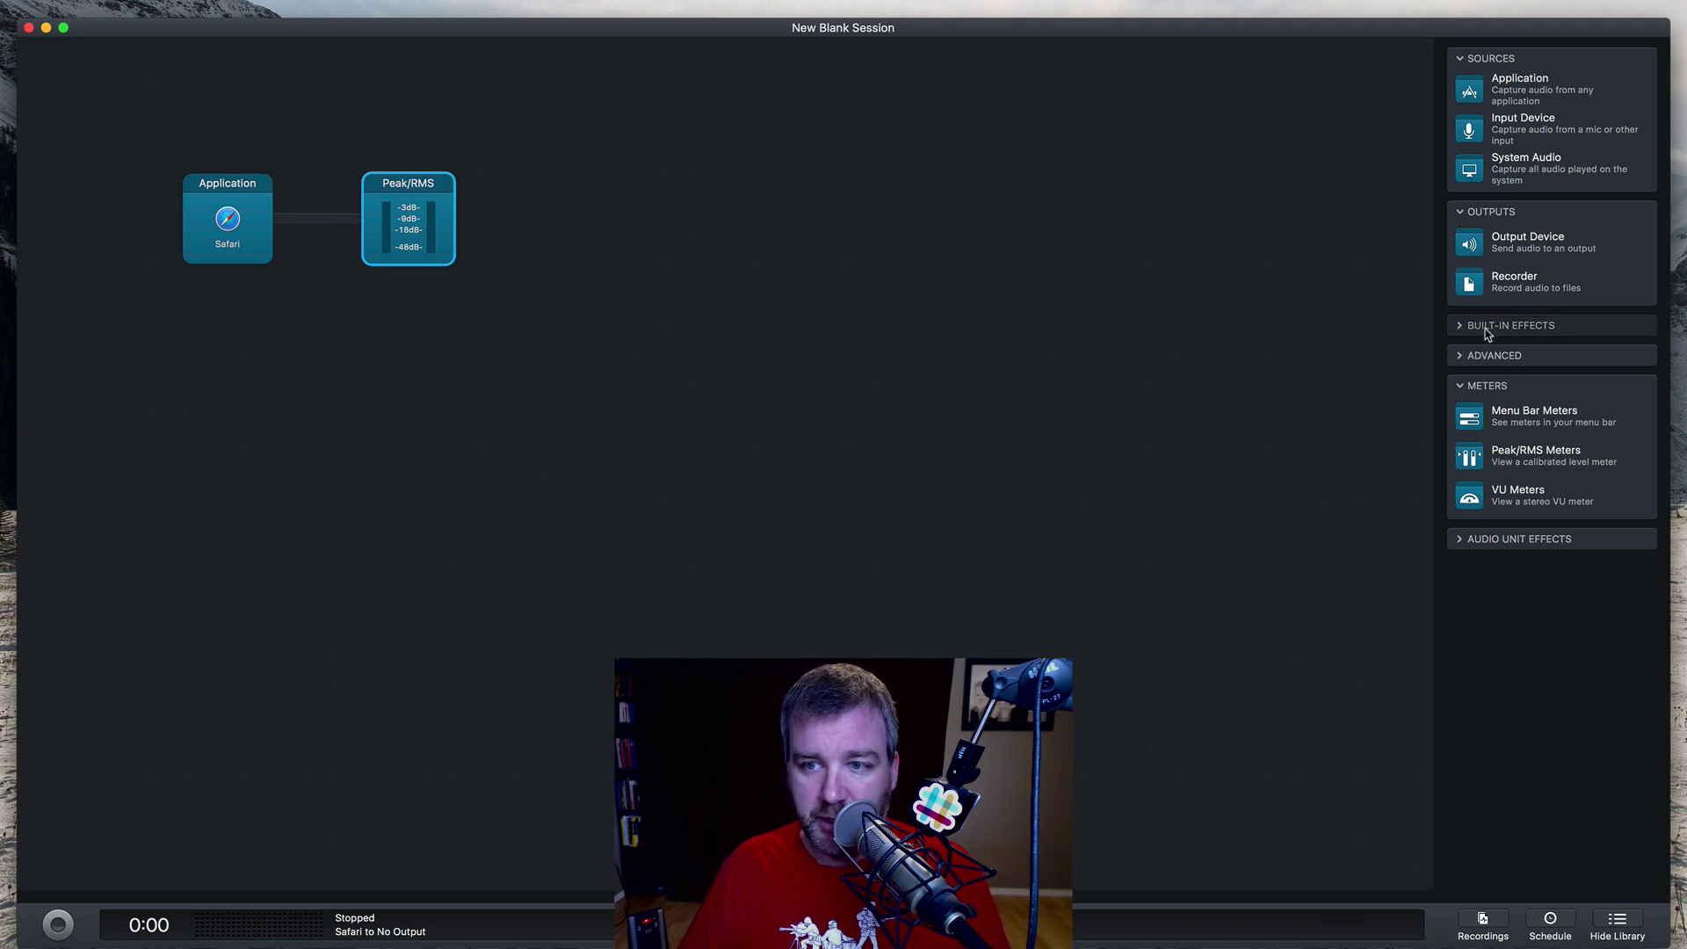
Insert a Volume effect between the Safari source and the Peak/RMS meters, and add a Recorder at the end of the chain.
left_click_drag(1483, 761, 387, 188)
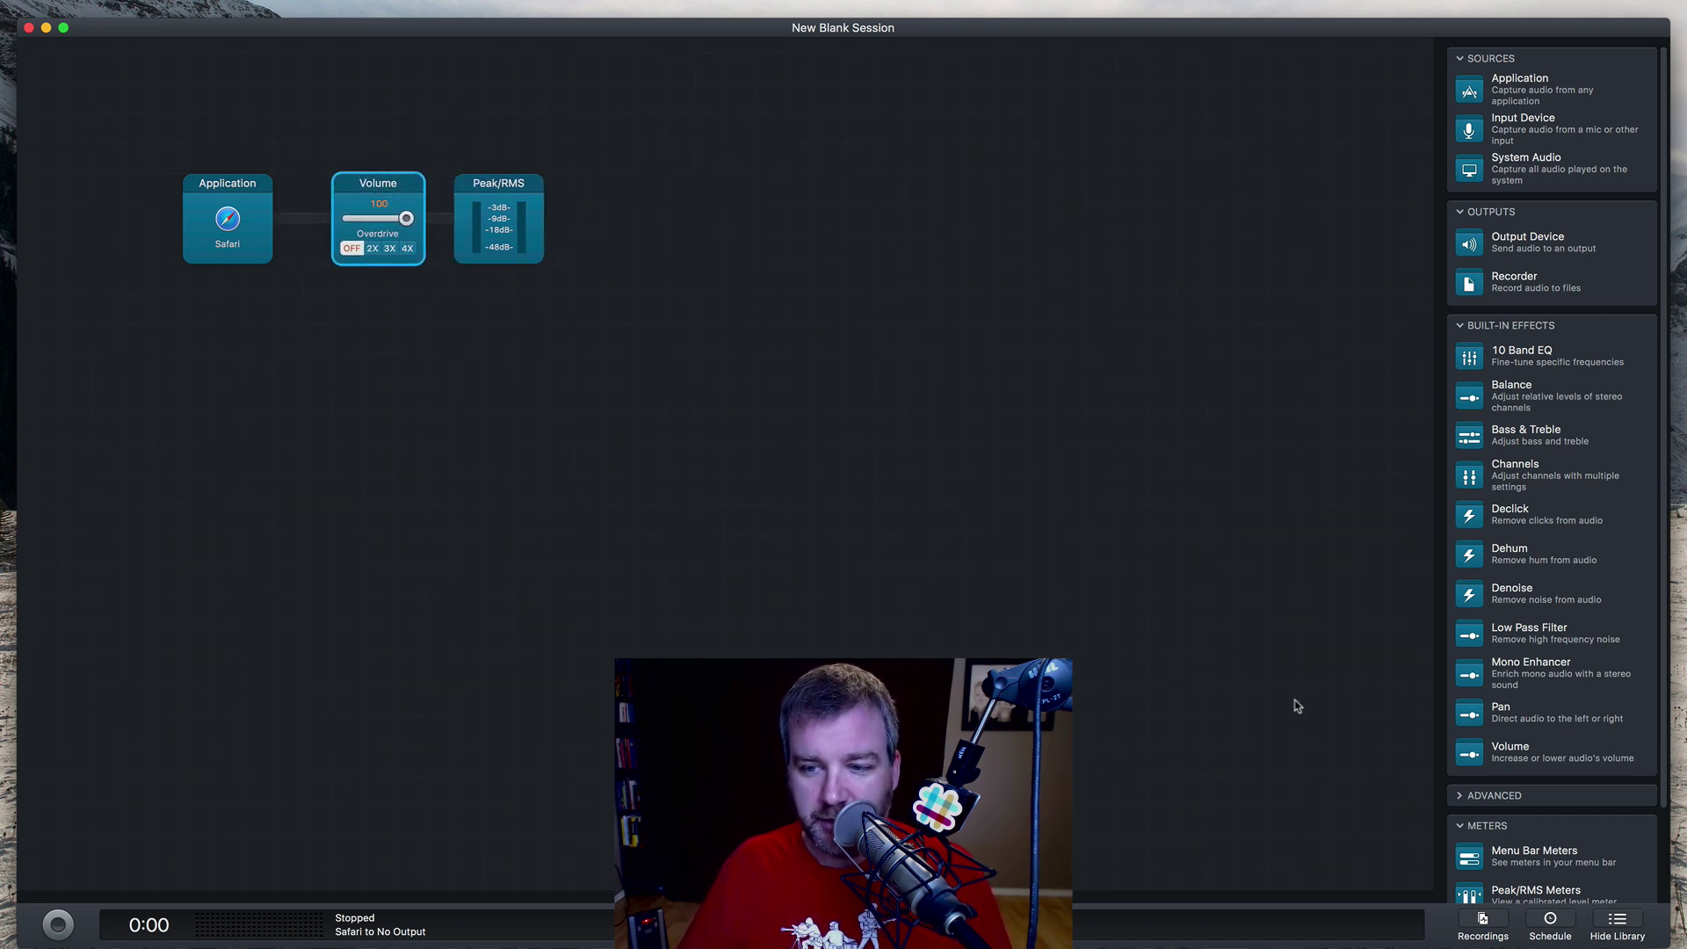
left_click_drag(1472, 288, 698, 227)
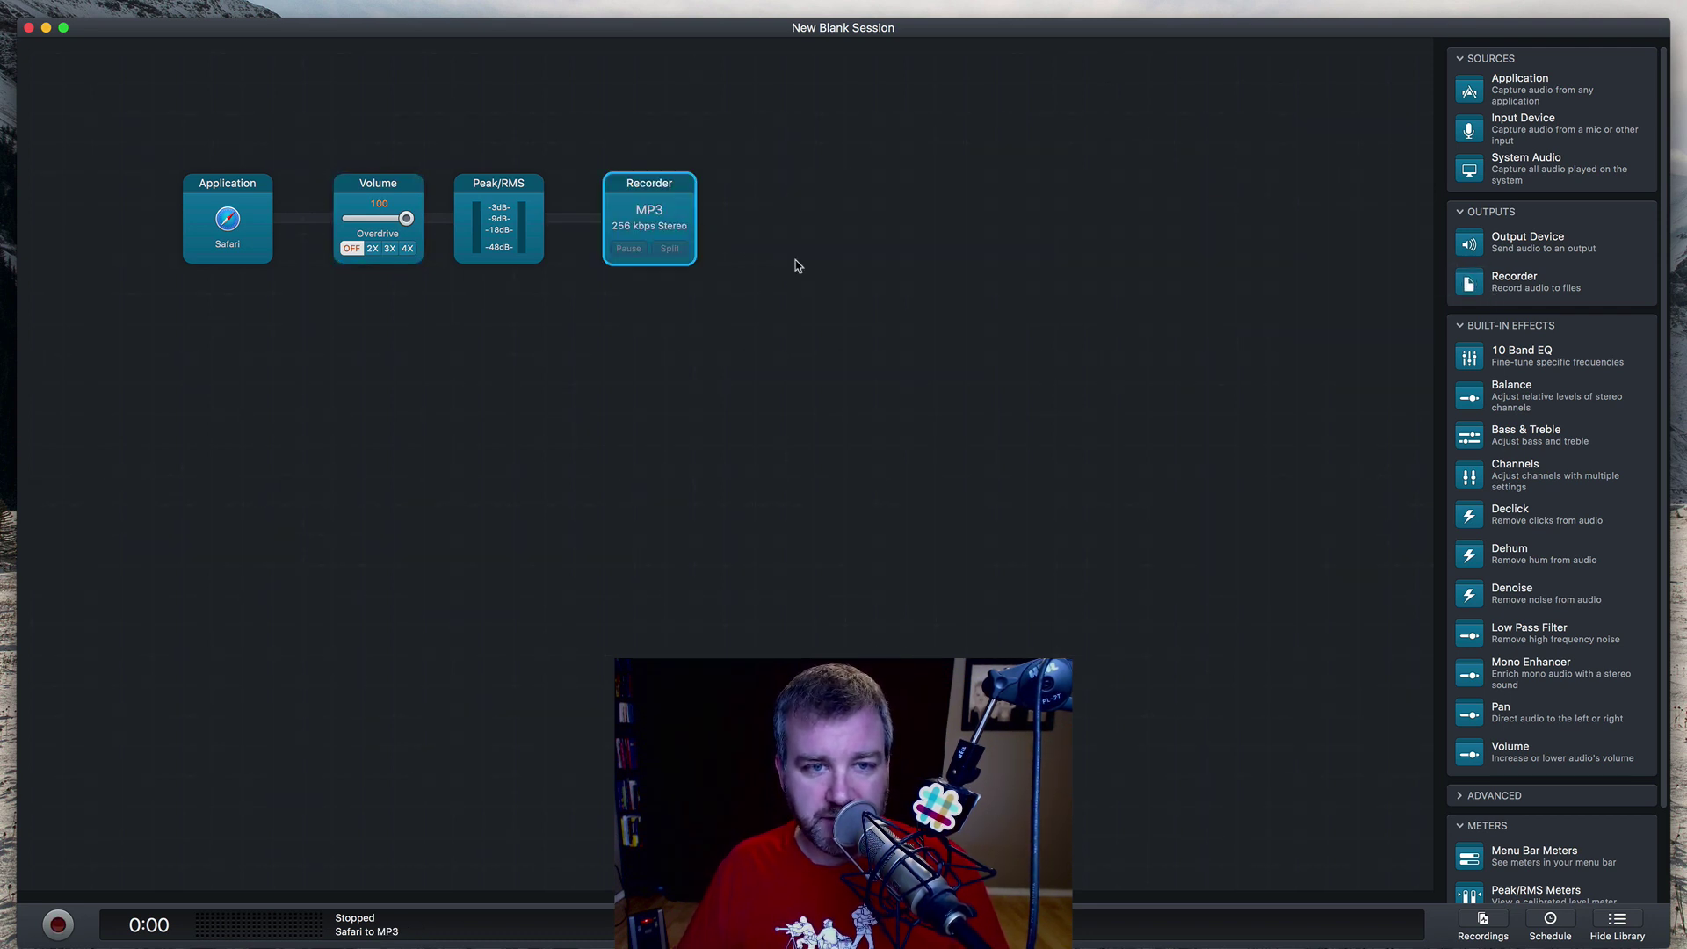
Set the Recorder's file name to "Youtube Recording" followed by the Date token.
left_click(657, 218)
left_click(703, 373)
key("super+a")
key("BackSpace")
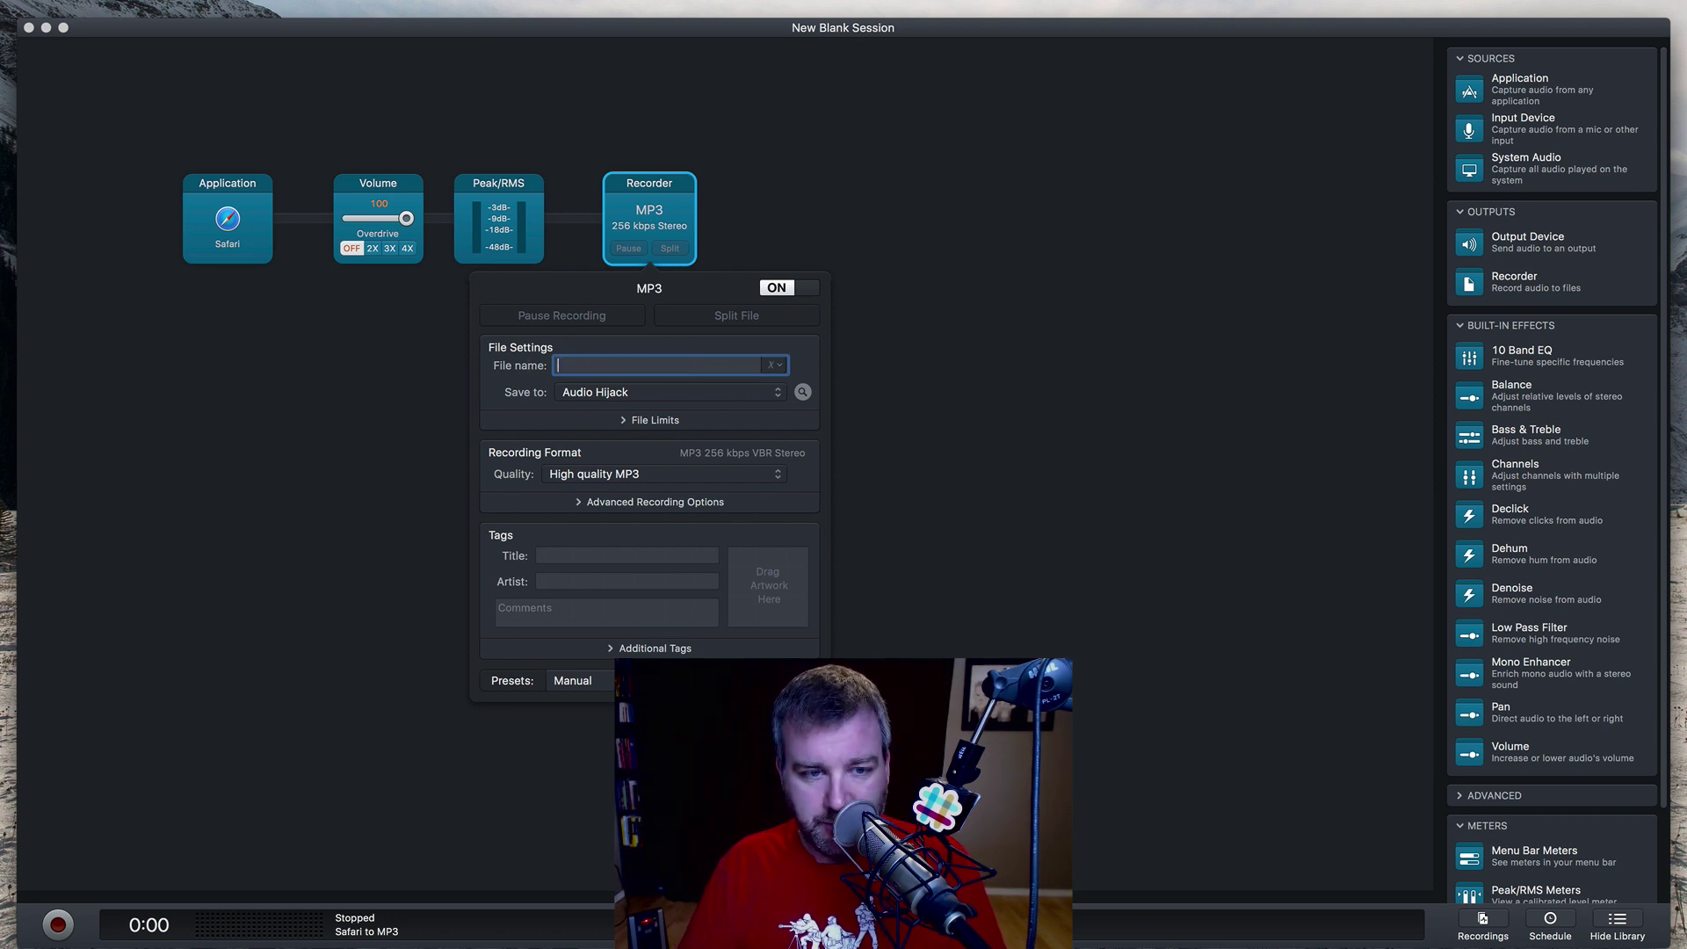
type("Youtube Recording")
left_click(774, 364)
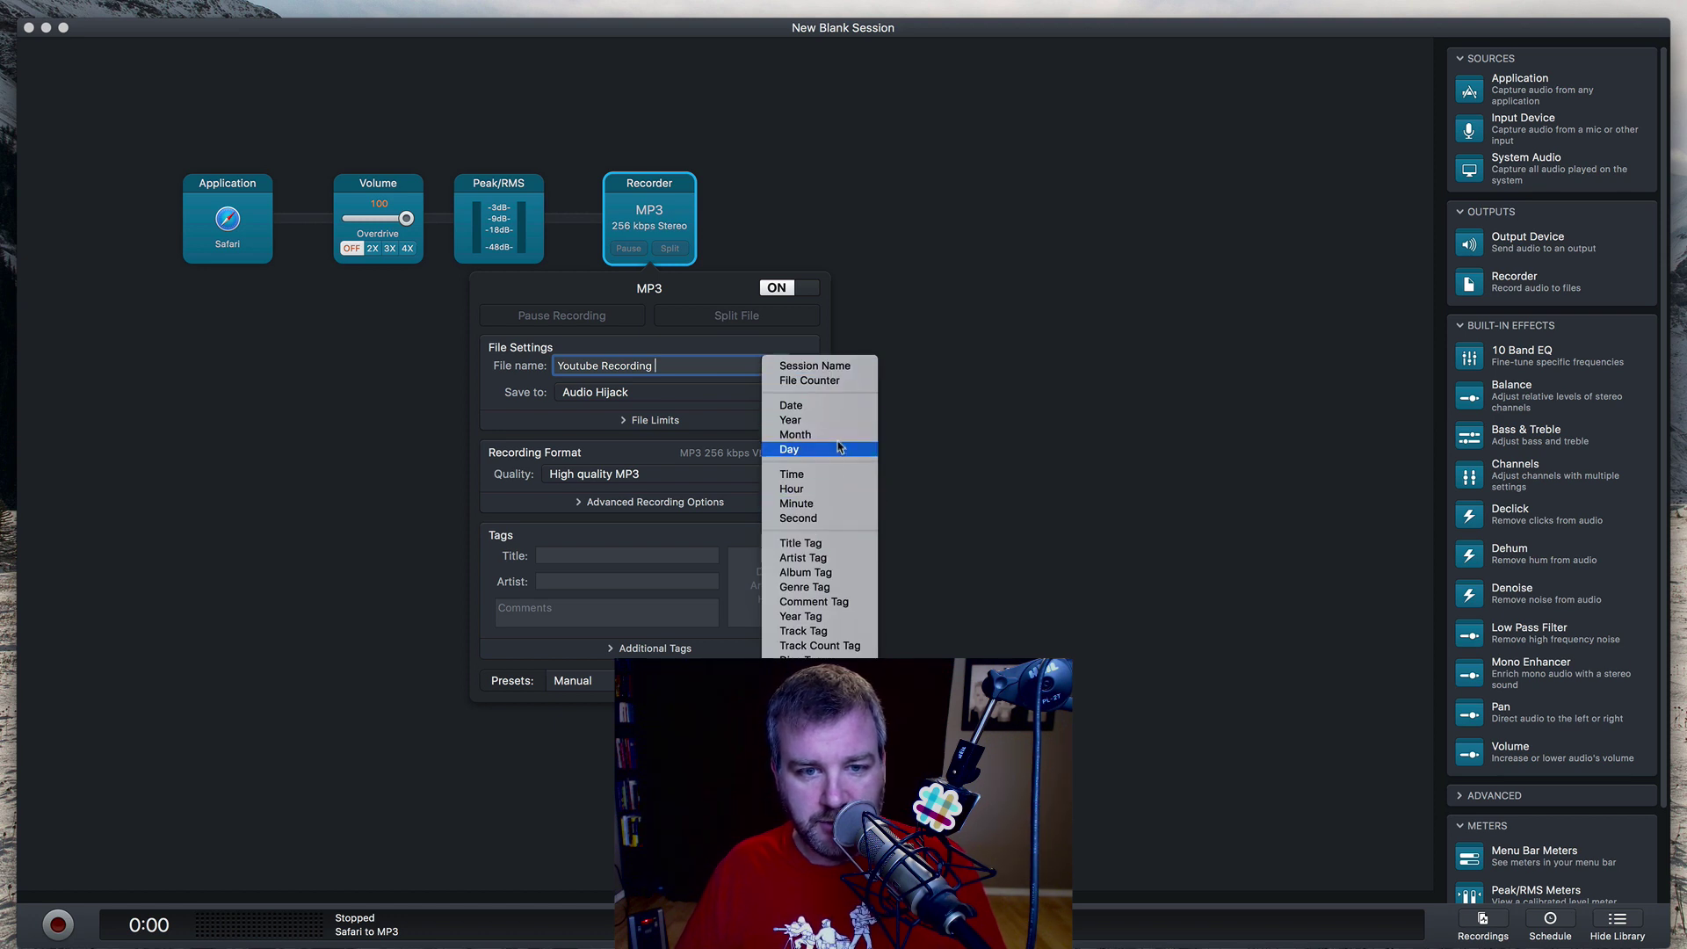
left_click(838, 414)
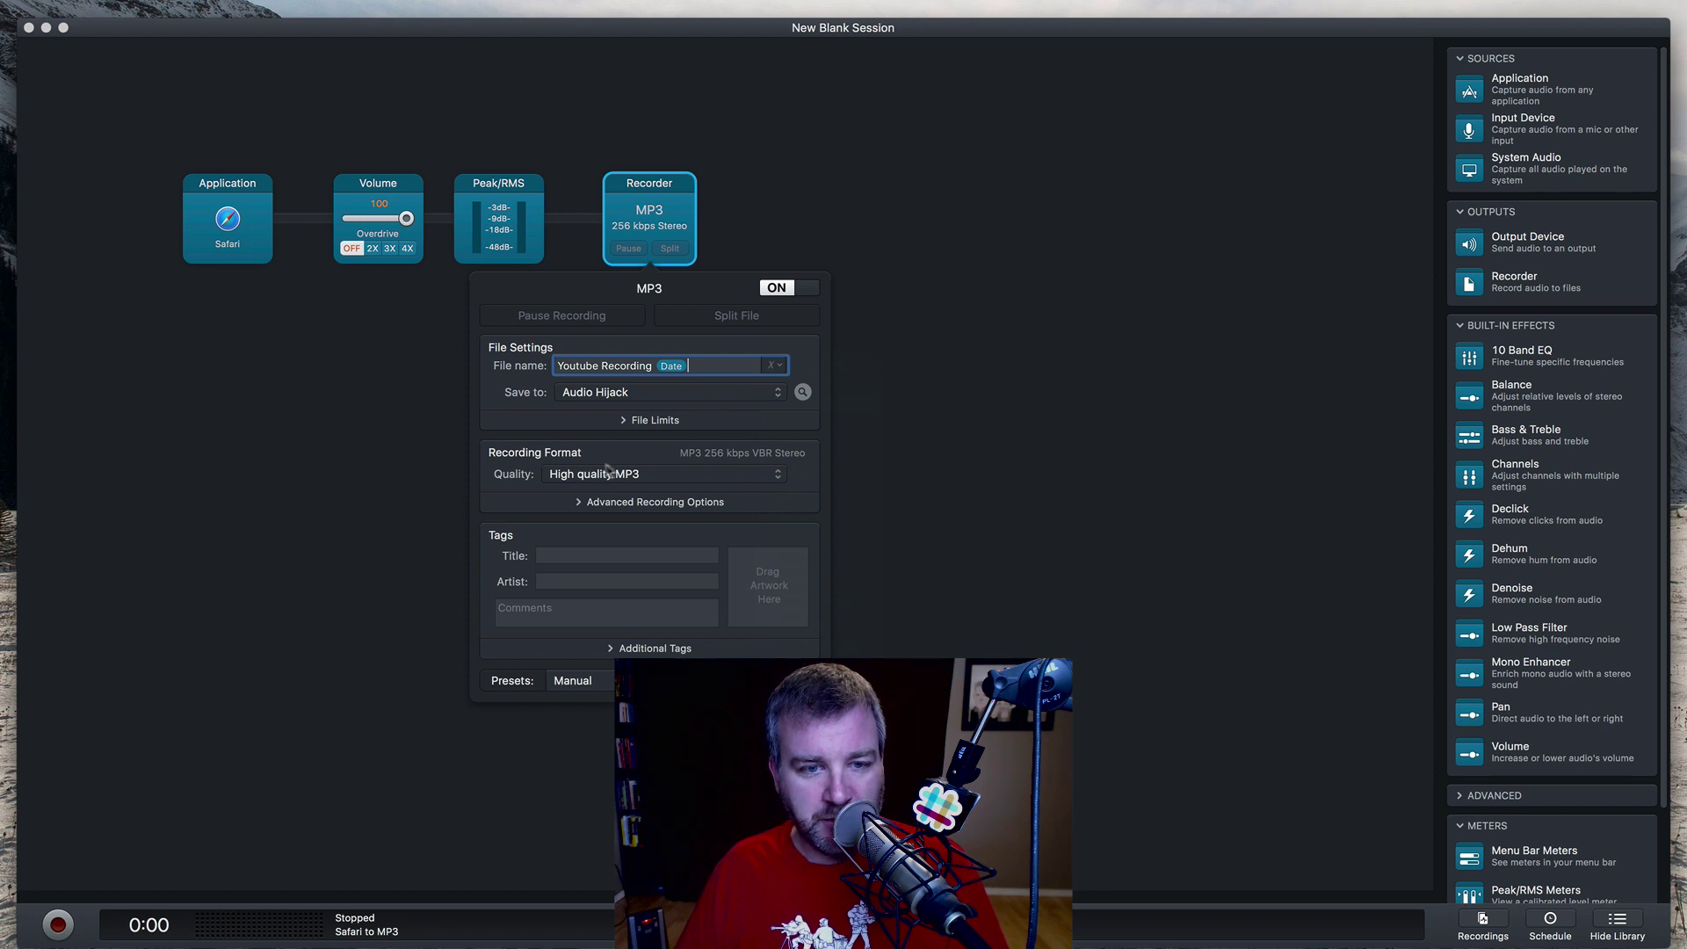
left_click(650, 227)
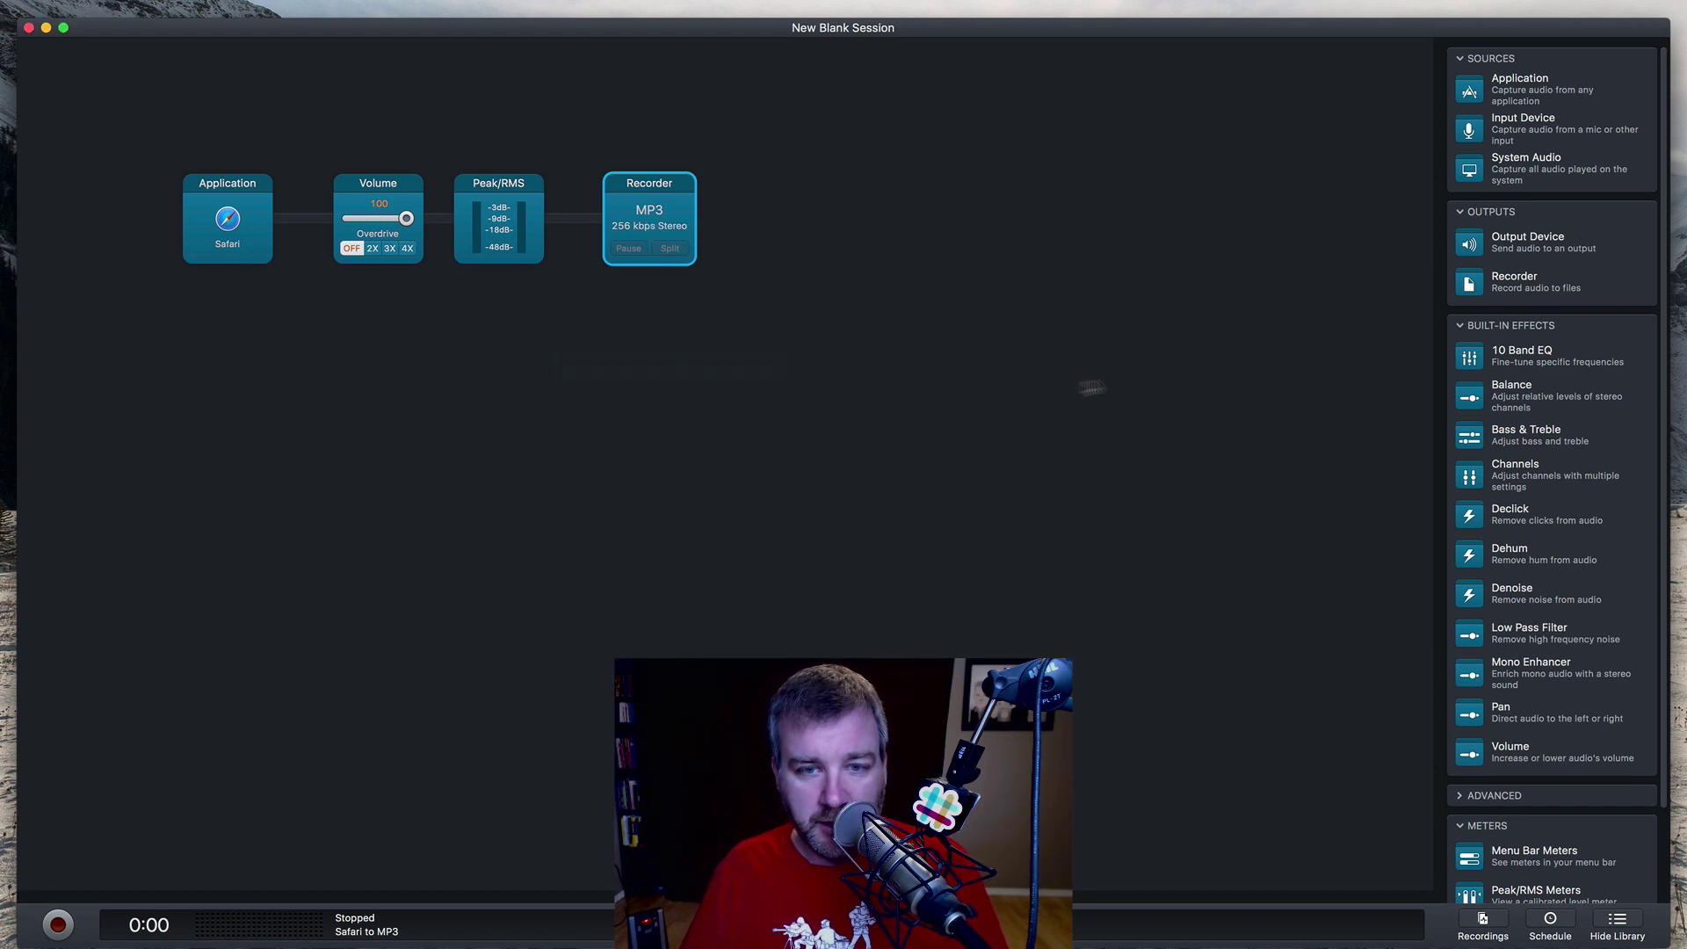
Insert a Bass & Treble effect between the Safari source and the Volume effect.
left_click_drag(1502, 446, 455, 218)
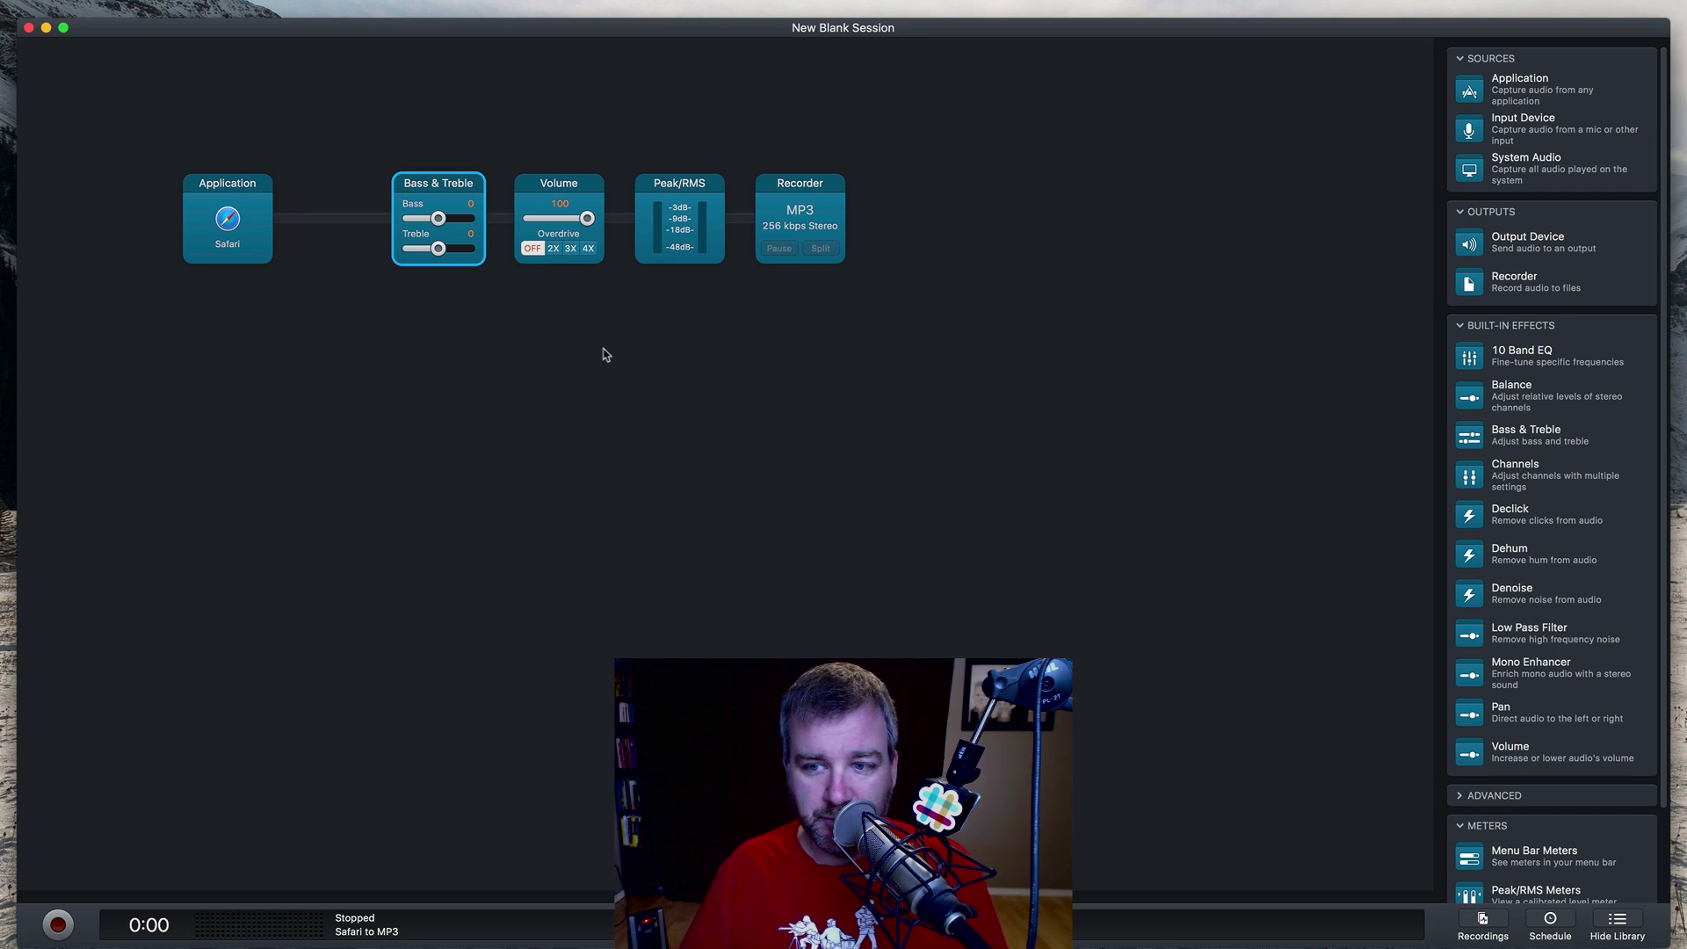
left_click(1257, 562)
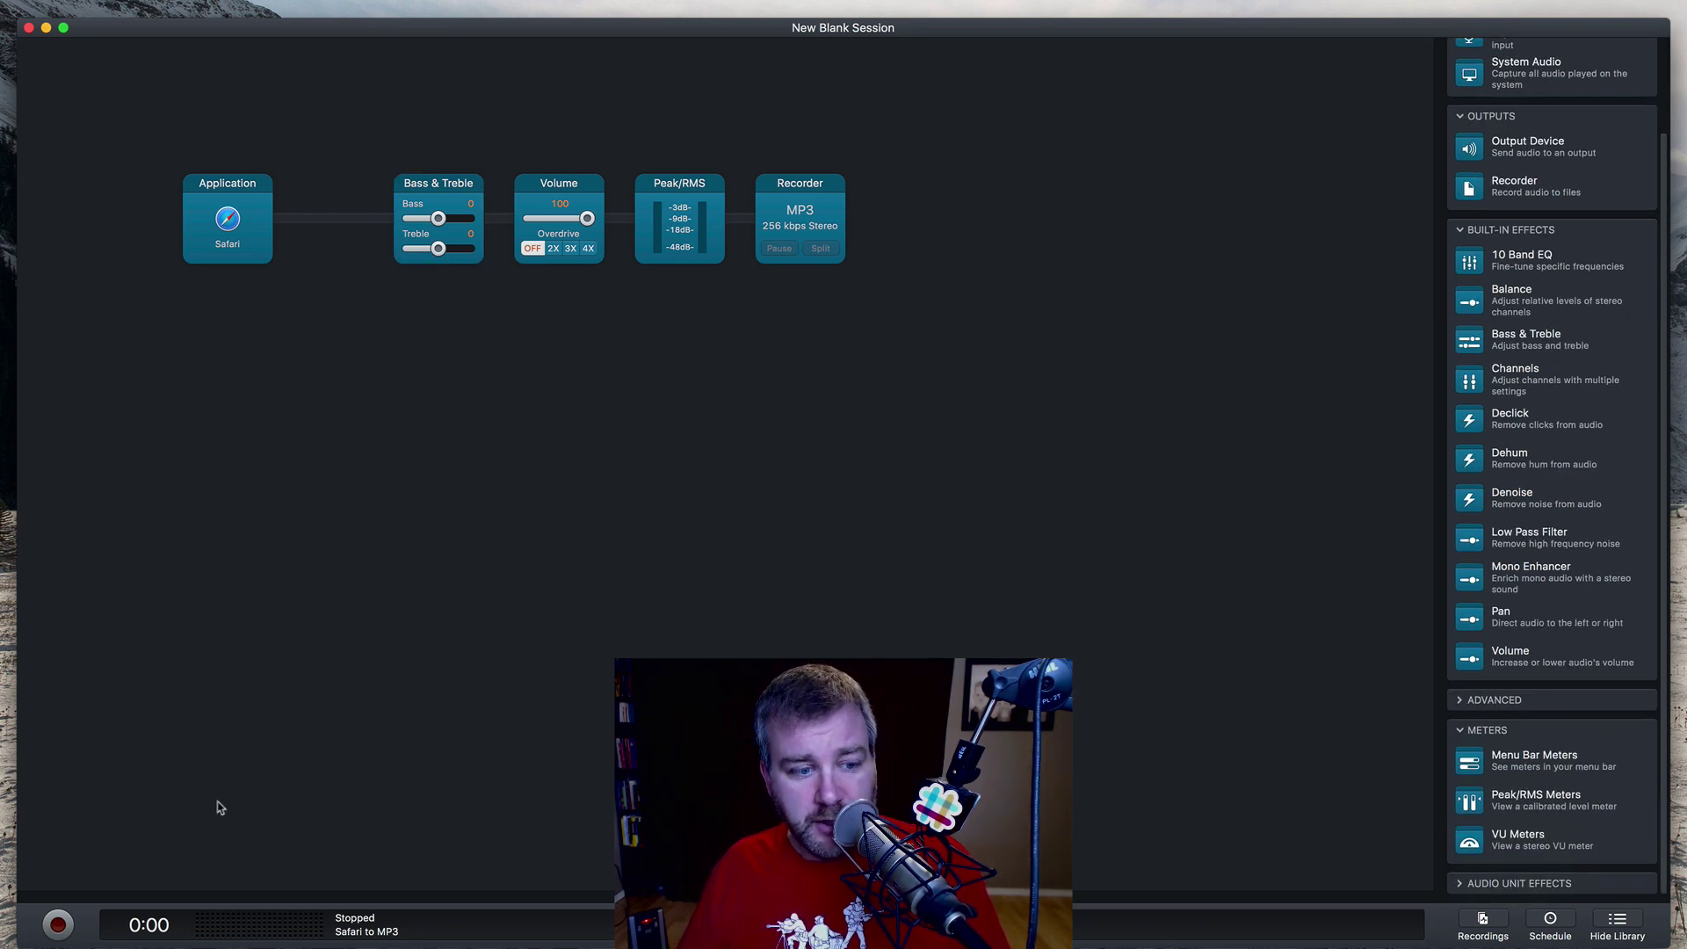
Start recording the session, switch to Safari to play the YouTube video, and return to Audio Hijack.
left_click(59, 925)
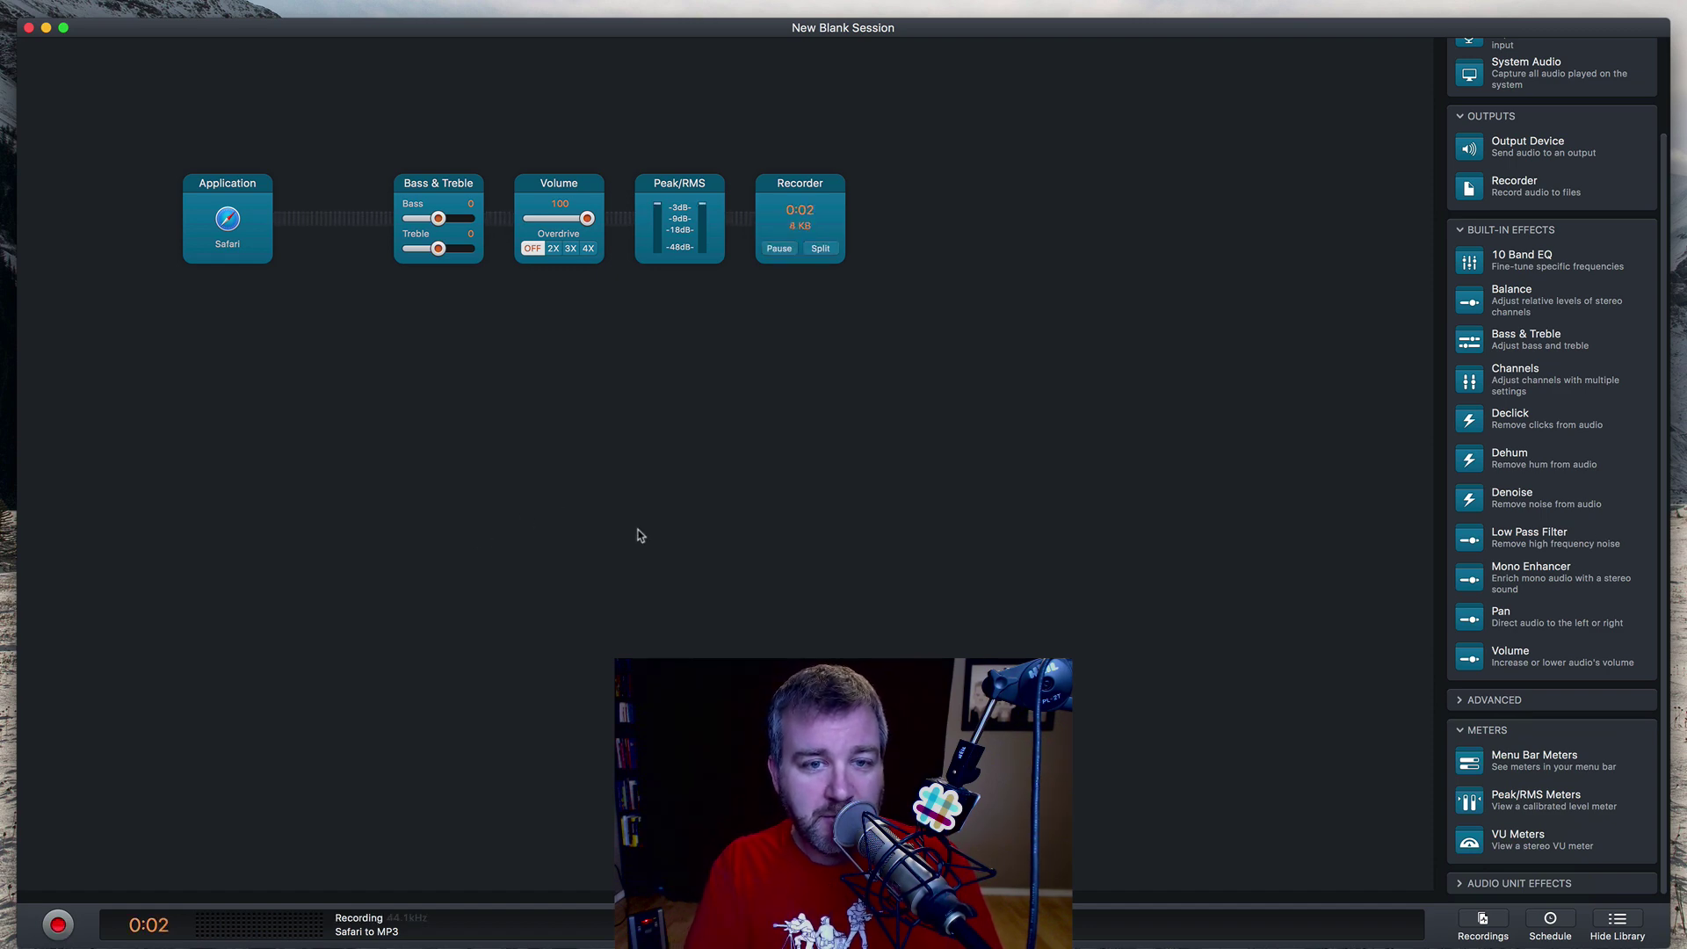
key("super+Tab")
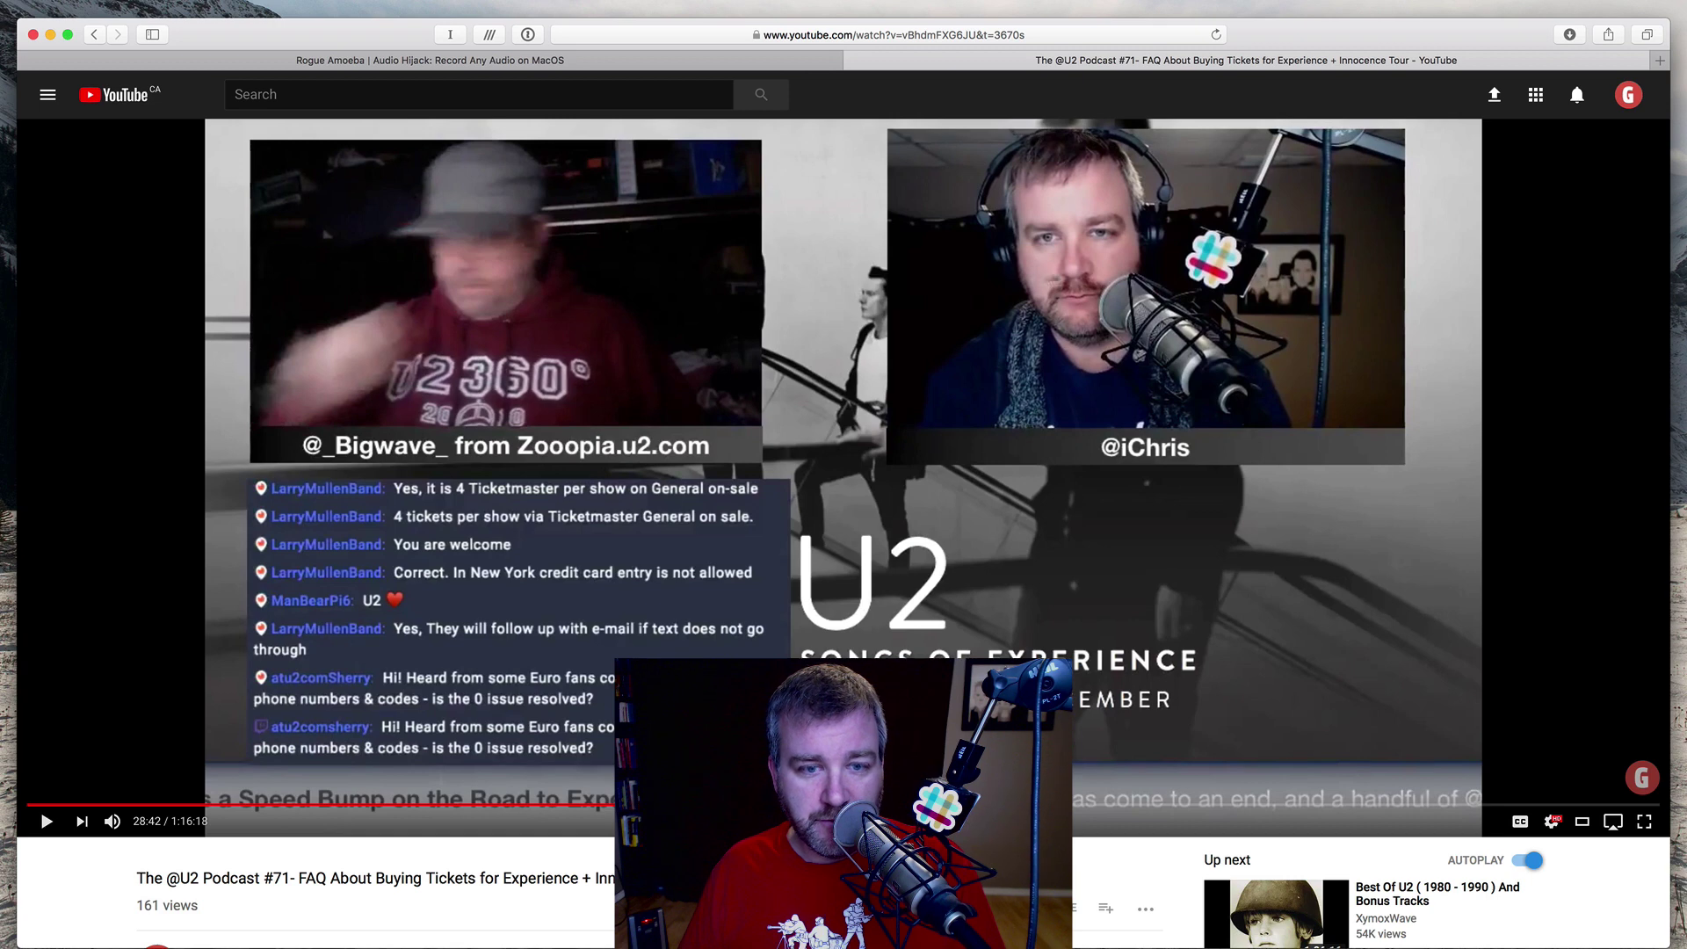
left_click(47, 822)
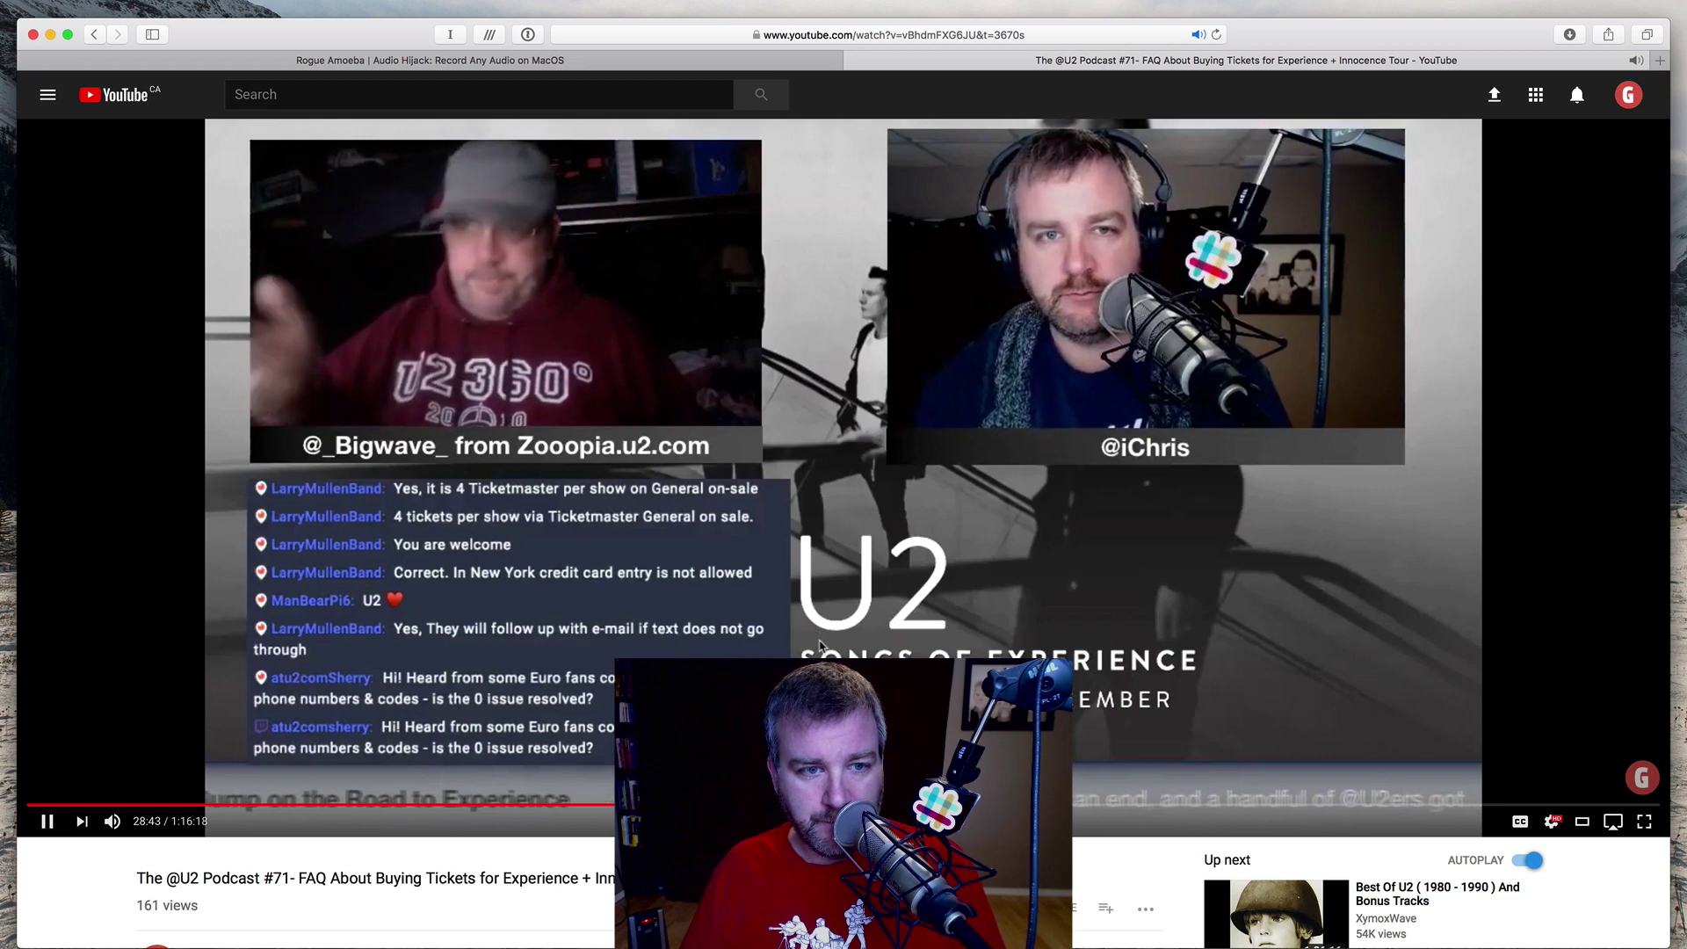
key("super+Tab")
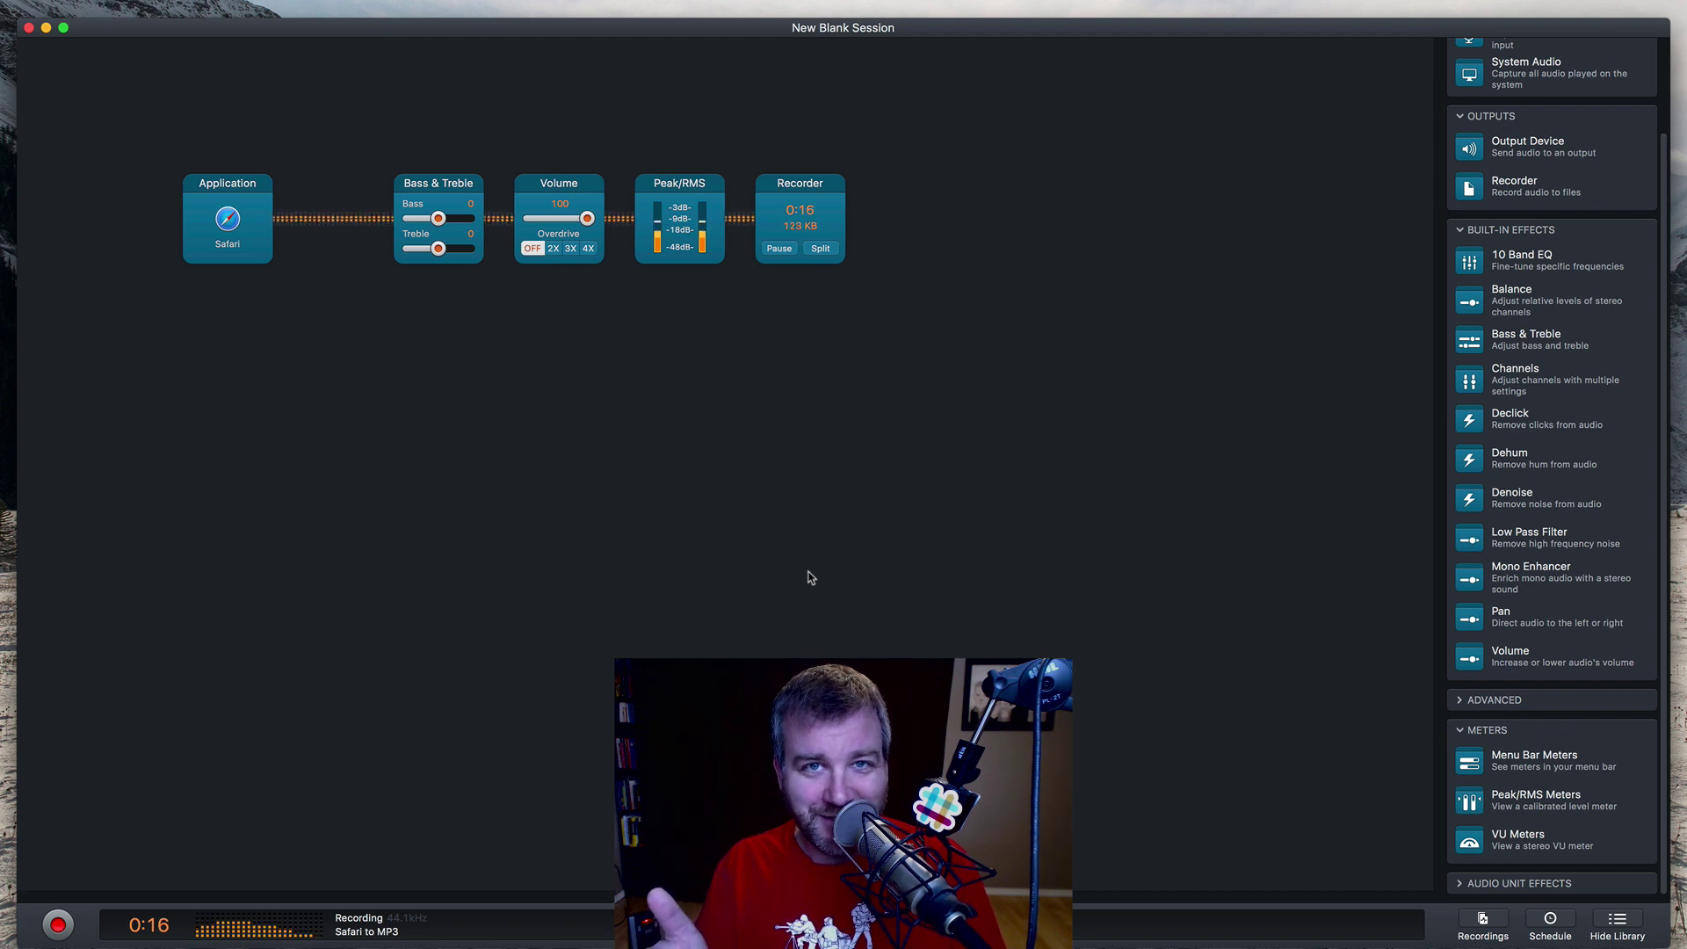
Add an Output Device after the Recorder and set its audio device to Built-in Output: Internal Speakers.
scroll(1556, 356, "up", 3)
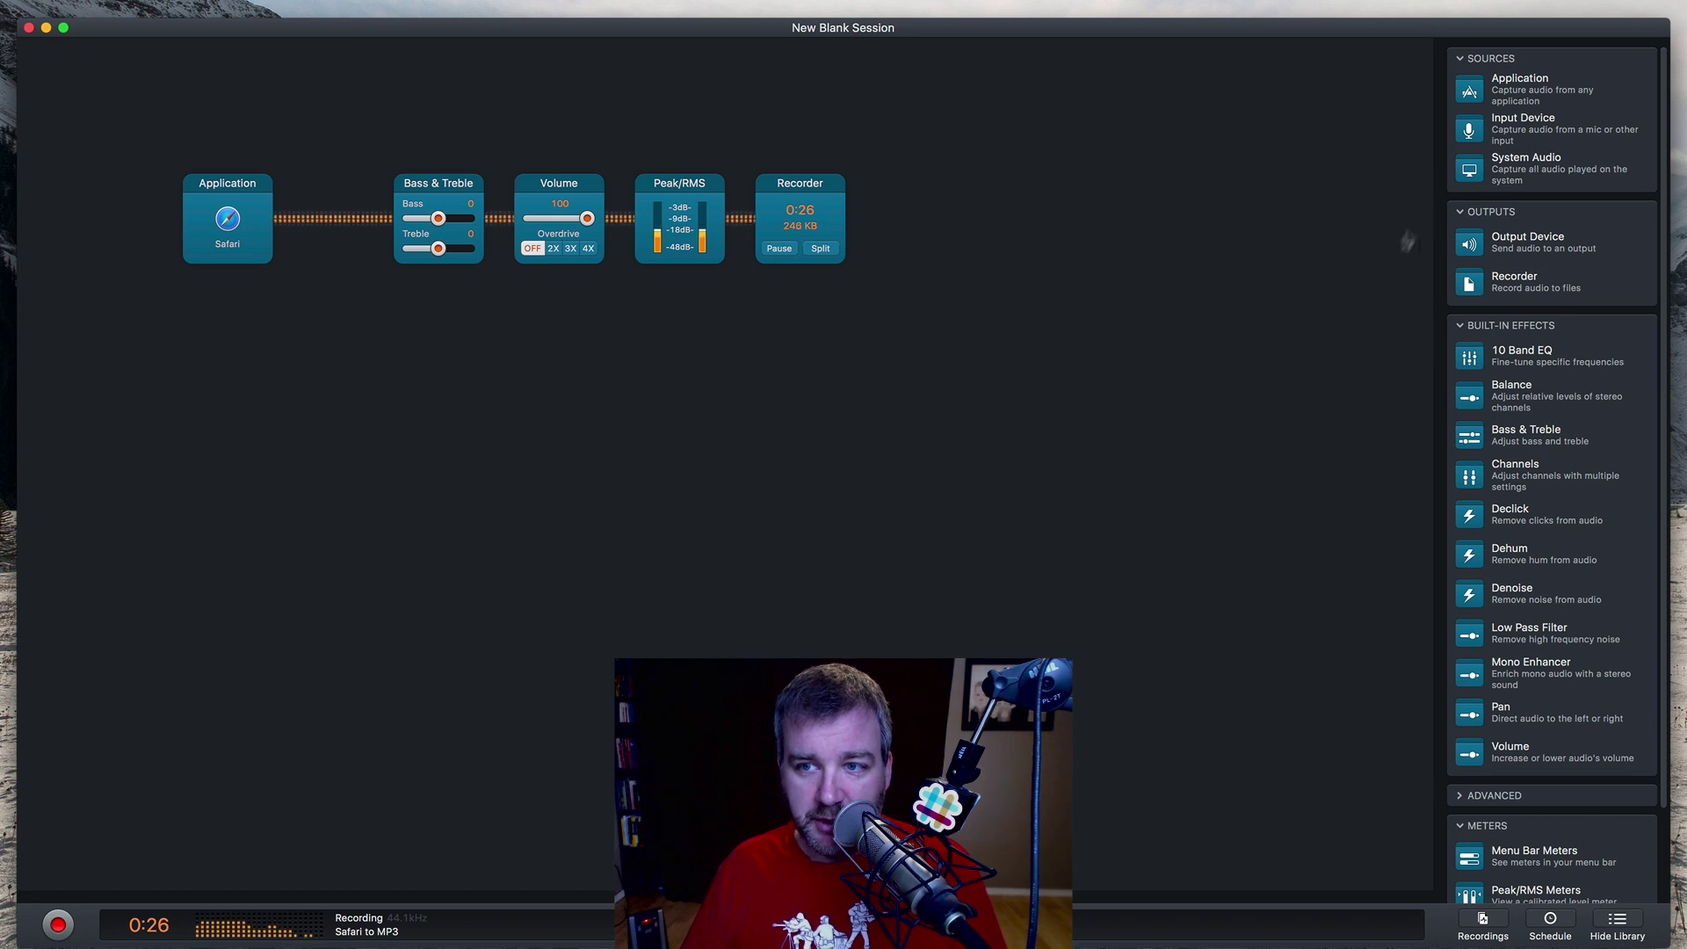
left_click_drag(1469, 246, 971, 228)
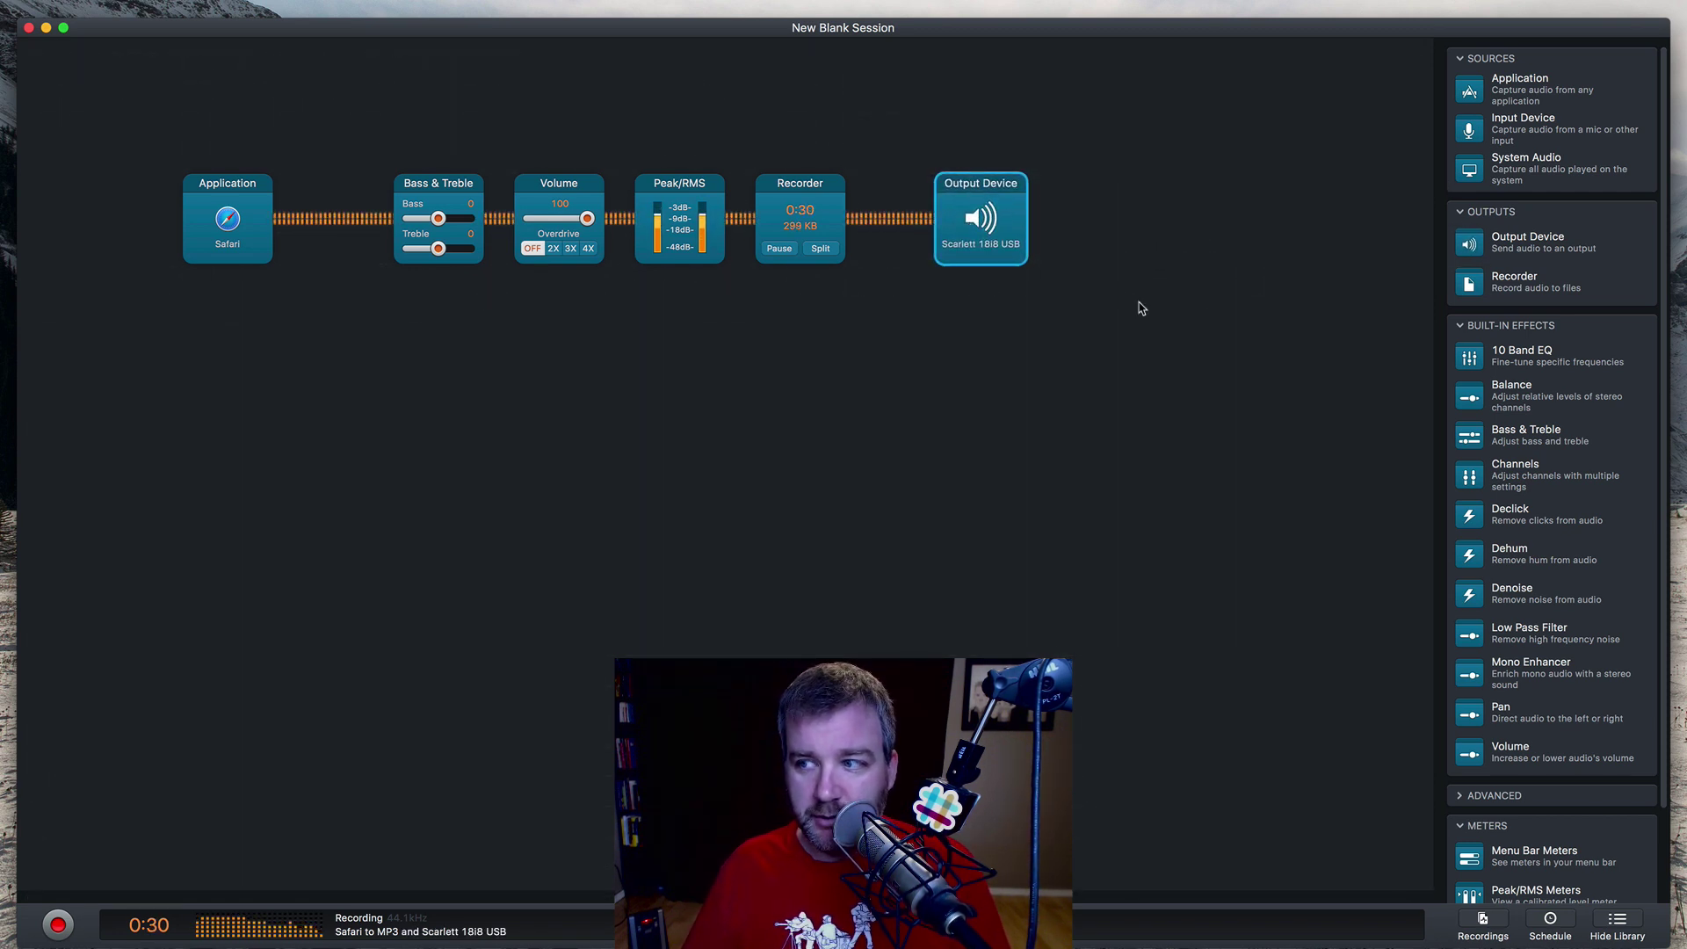
left_click(989, 226)
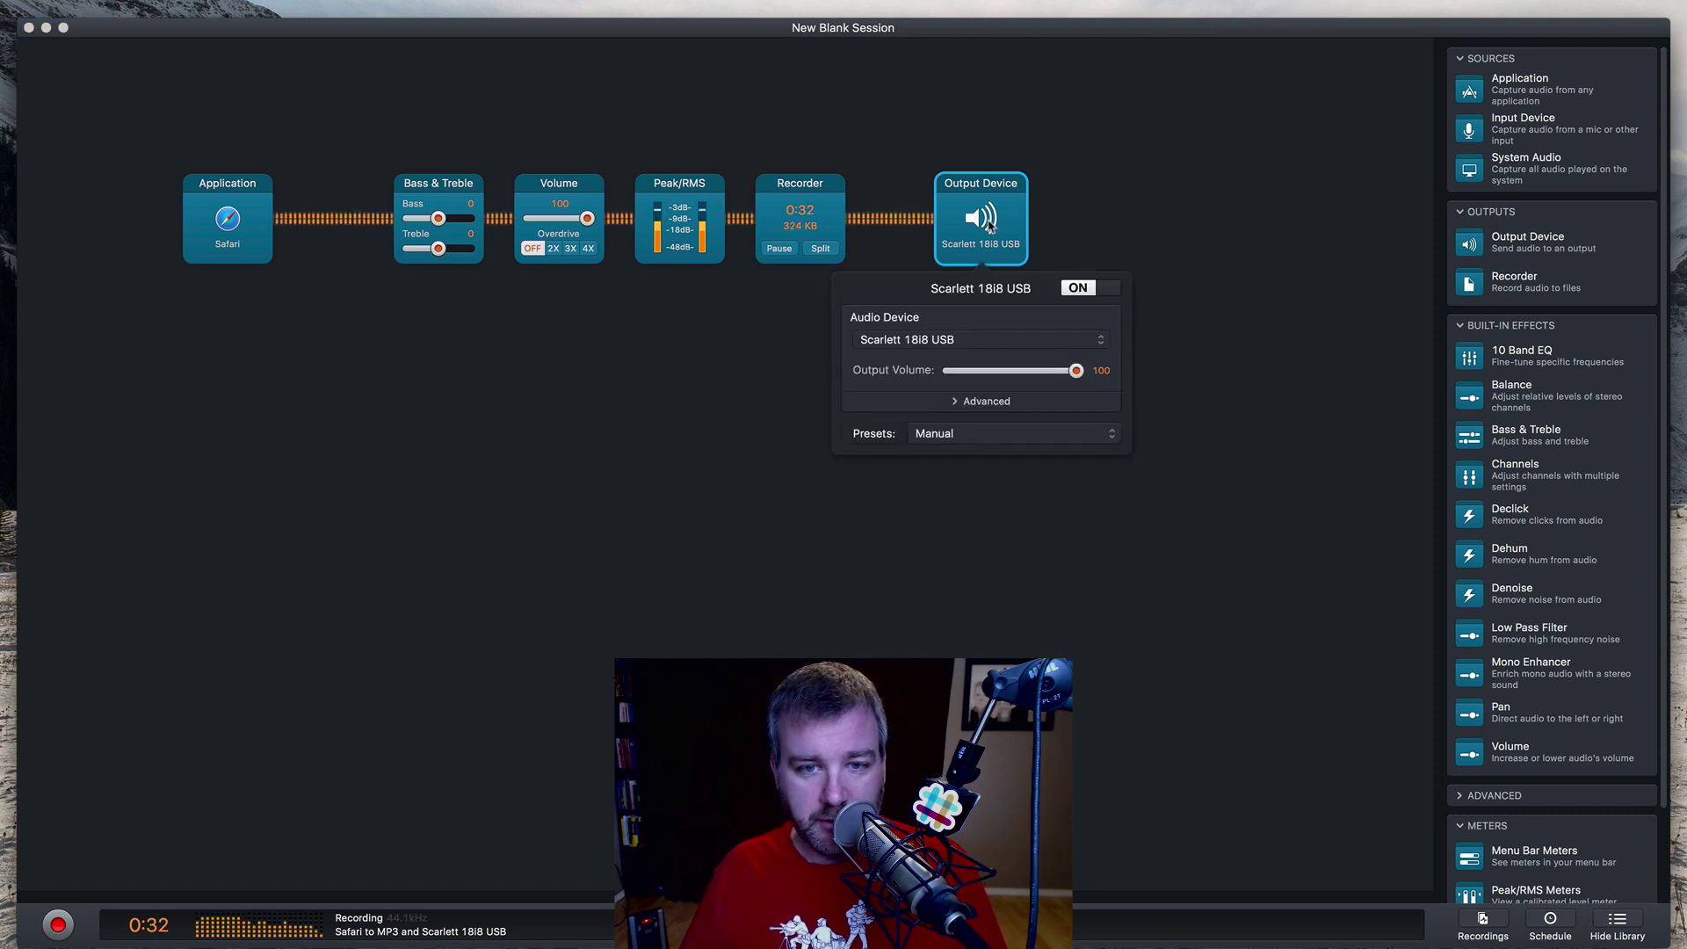
left_click(1013, 341)
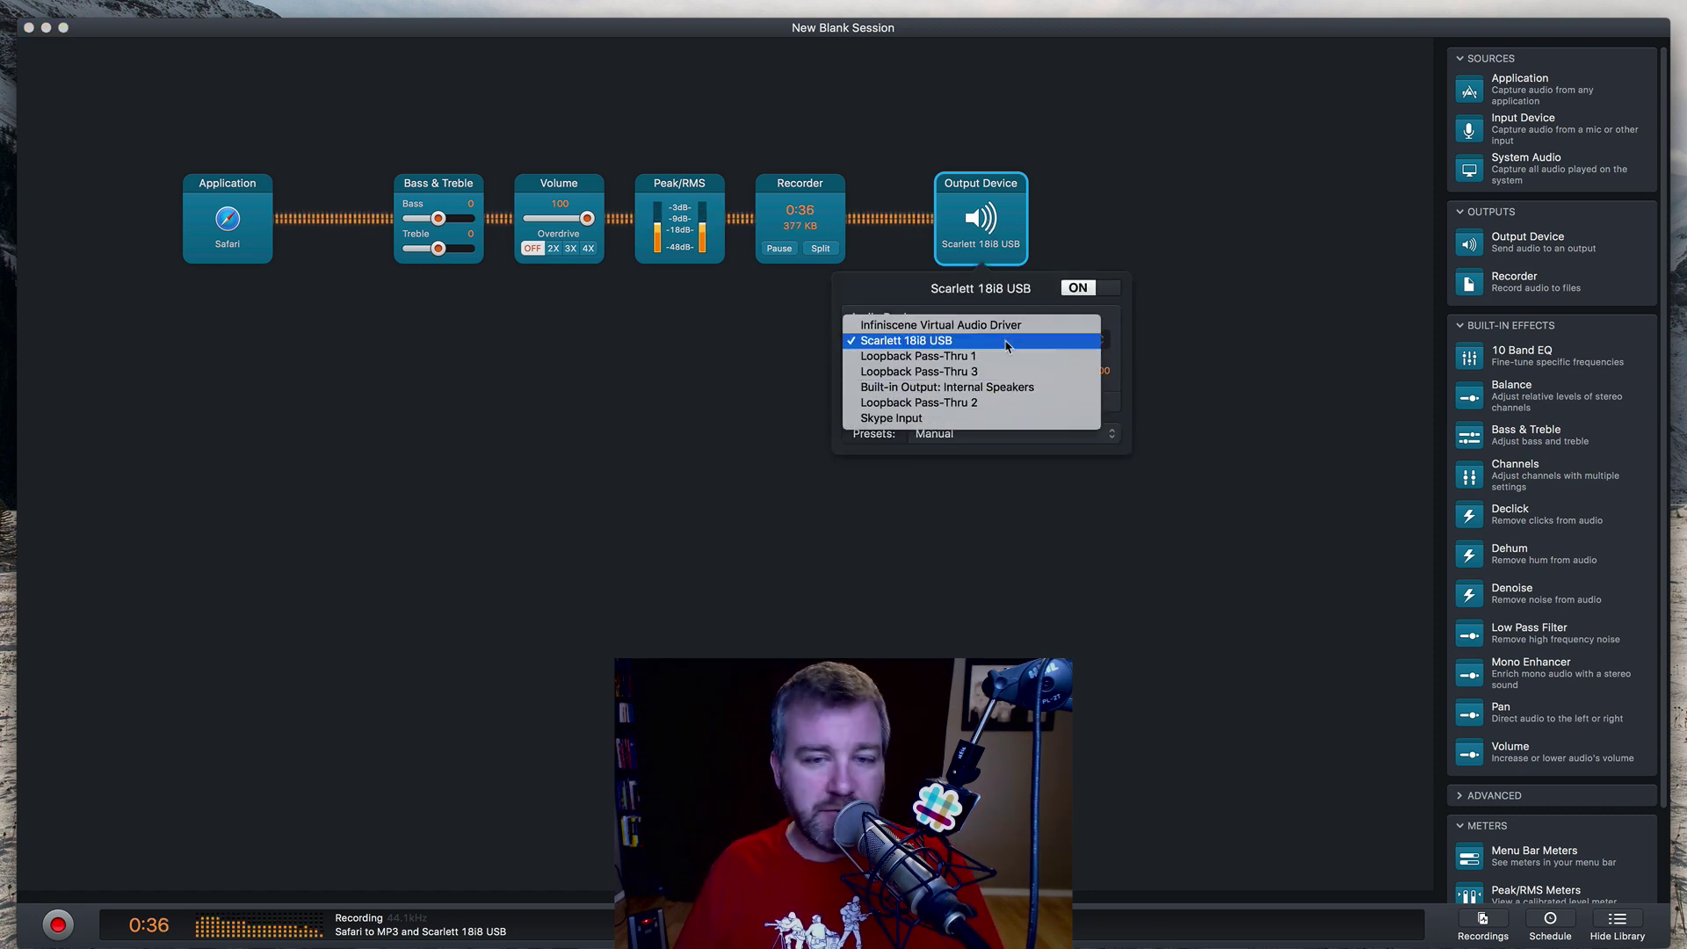
left_click(1001, 387)
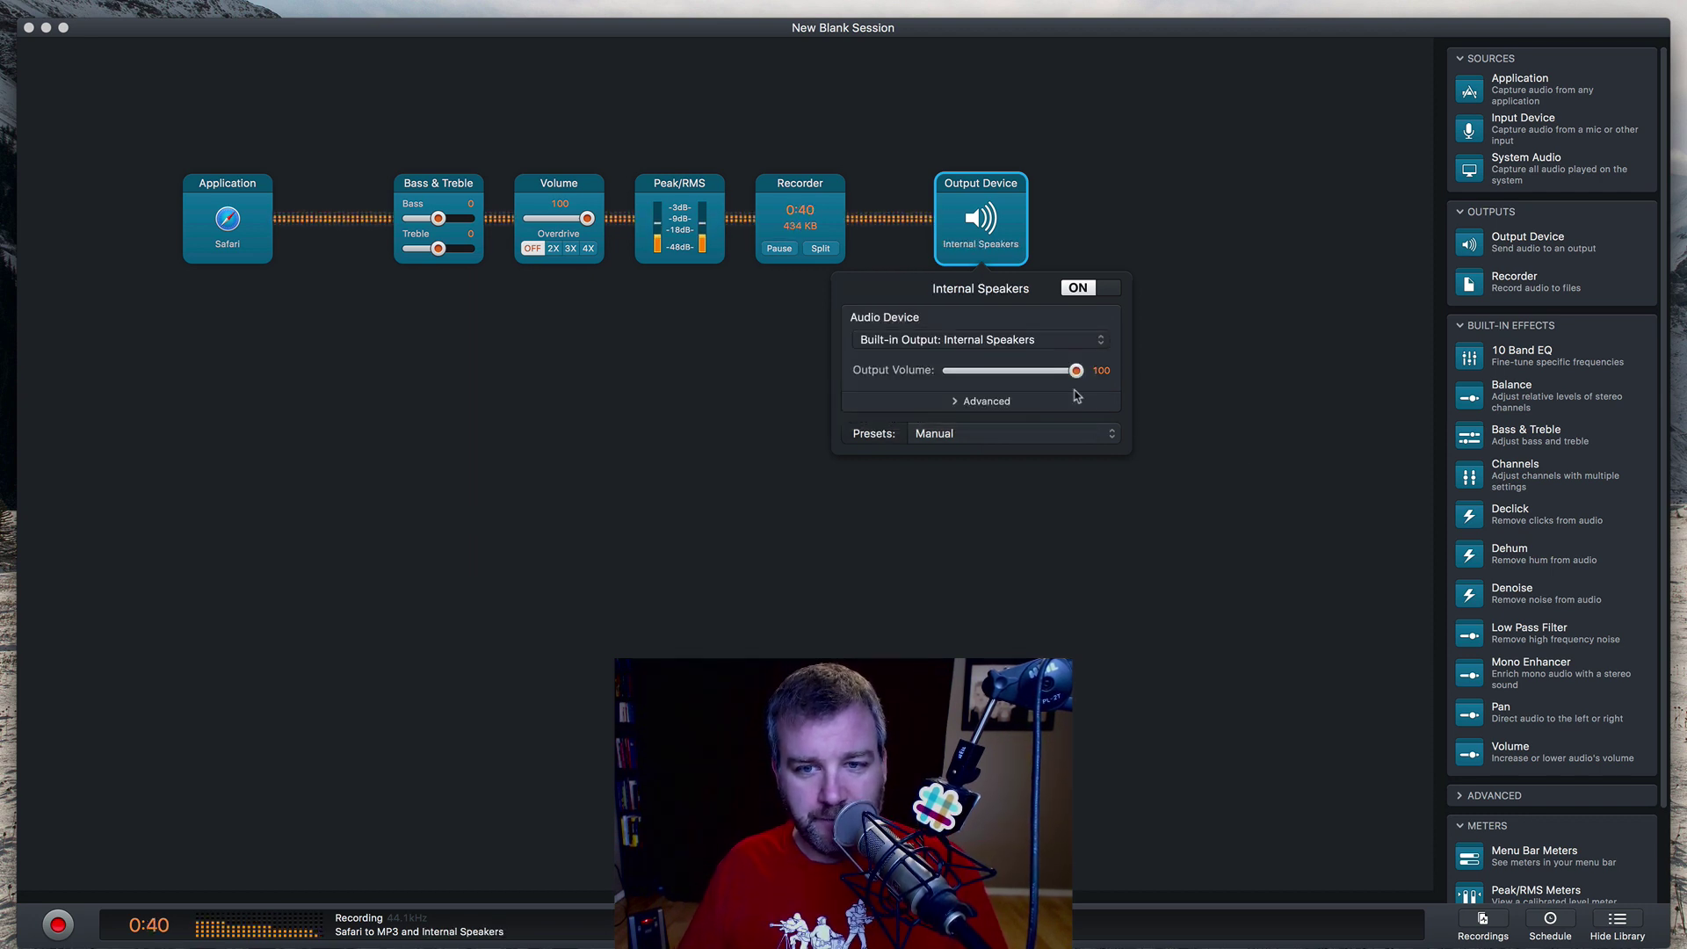
left_click(1265, 360)
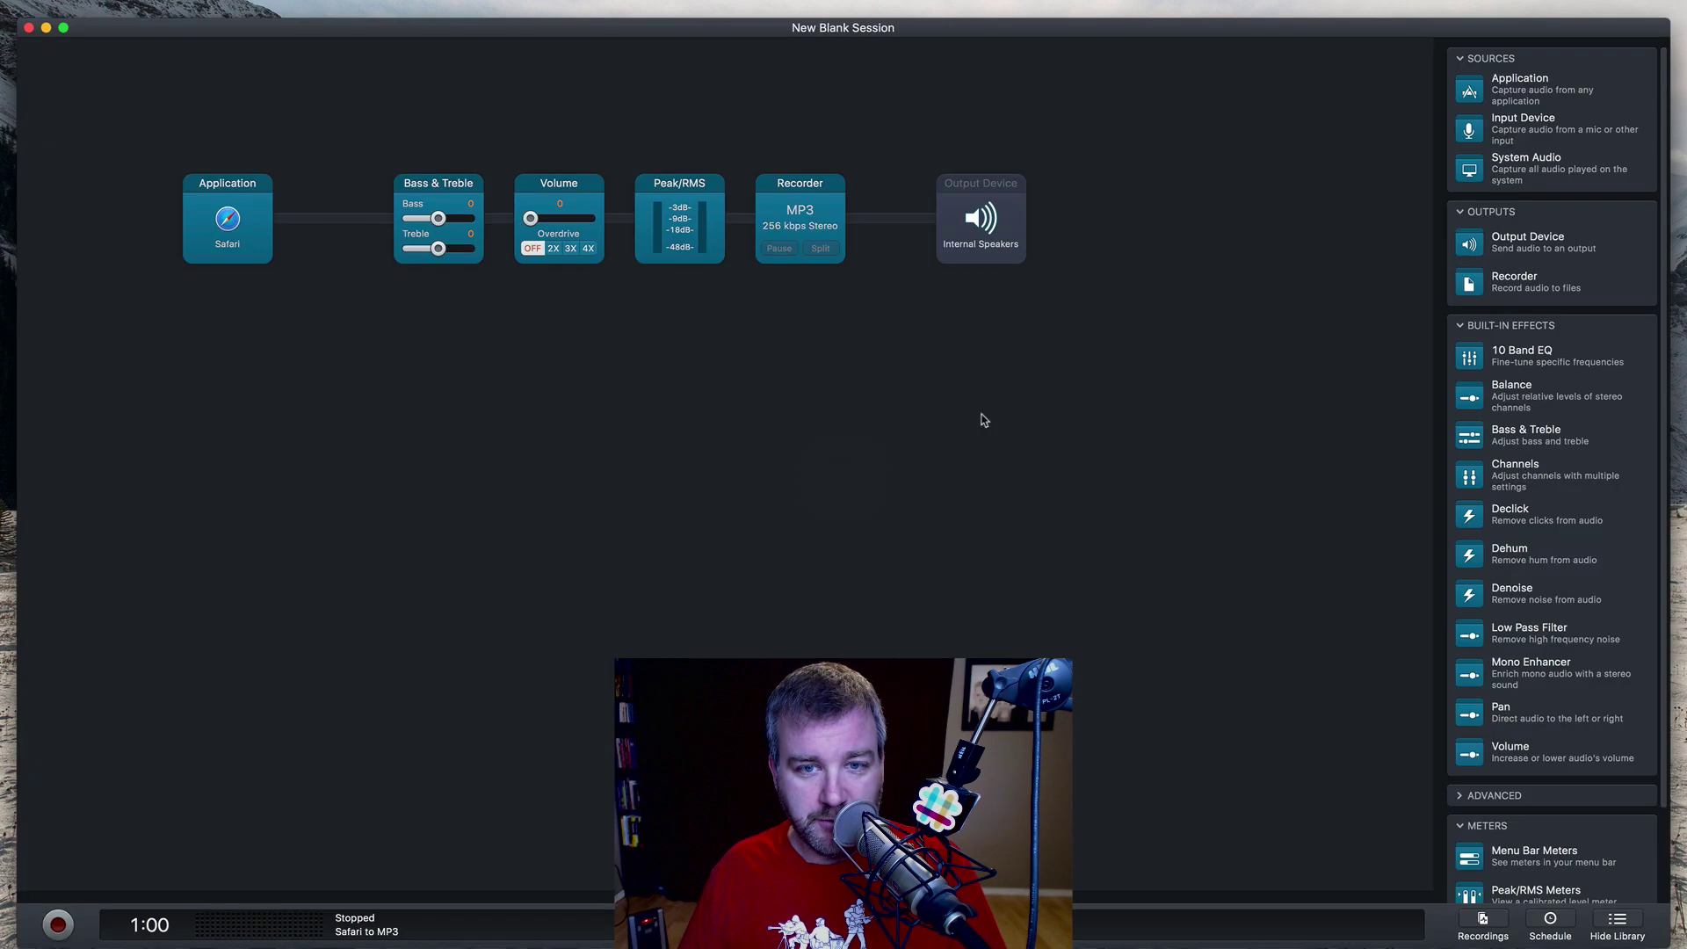
Reveal the Youtube Recording 20171114 file in Finder from the recordings list and preview its audio.
left_click(1483, 922)
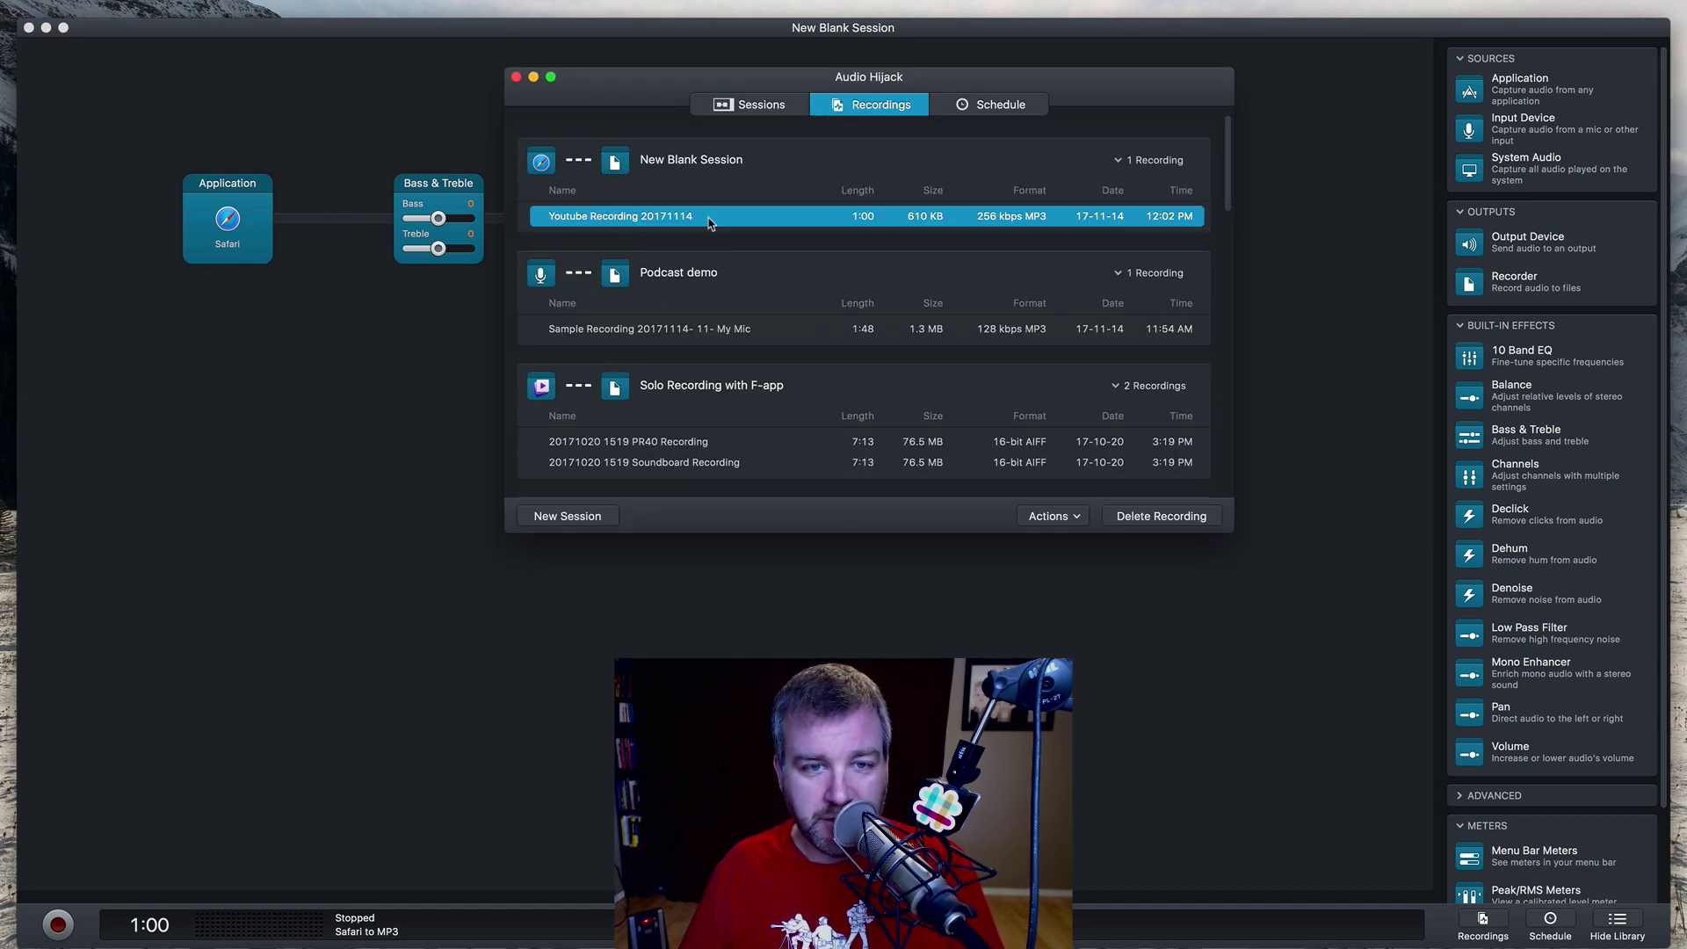
left_click(1062, 517)
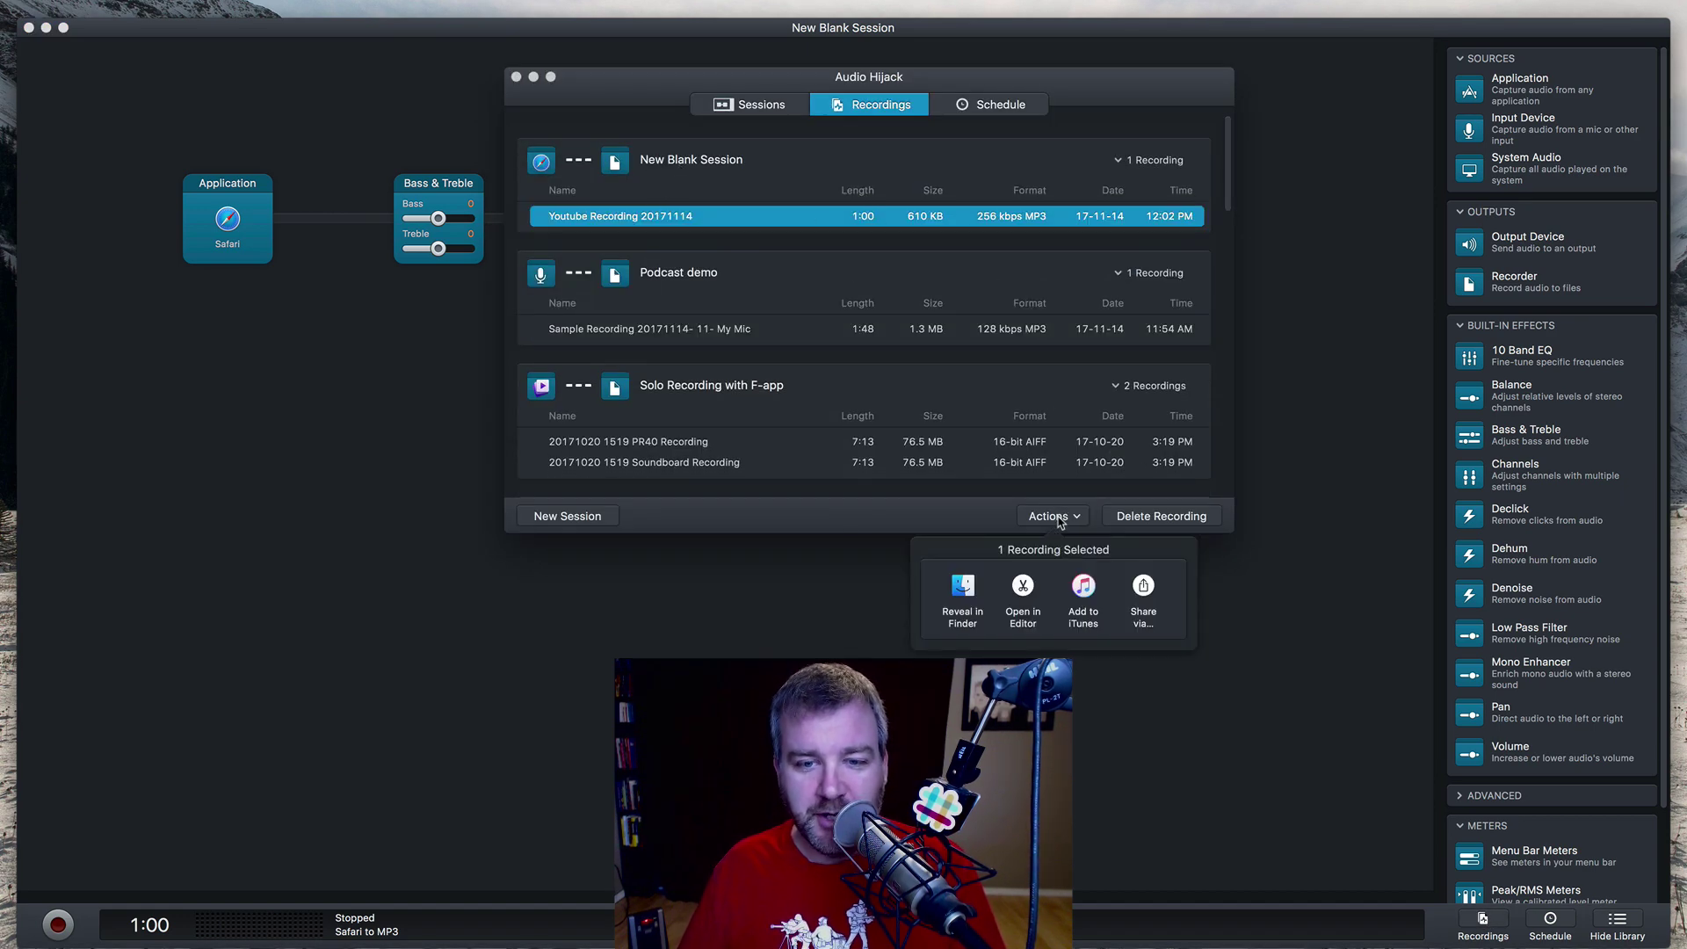
left_click(970, 590)
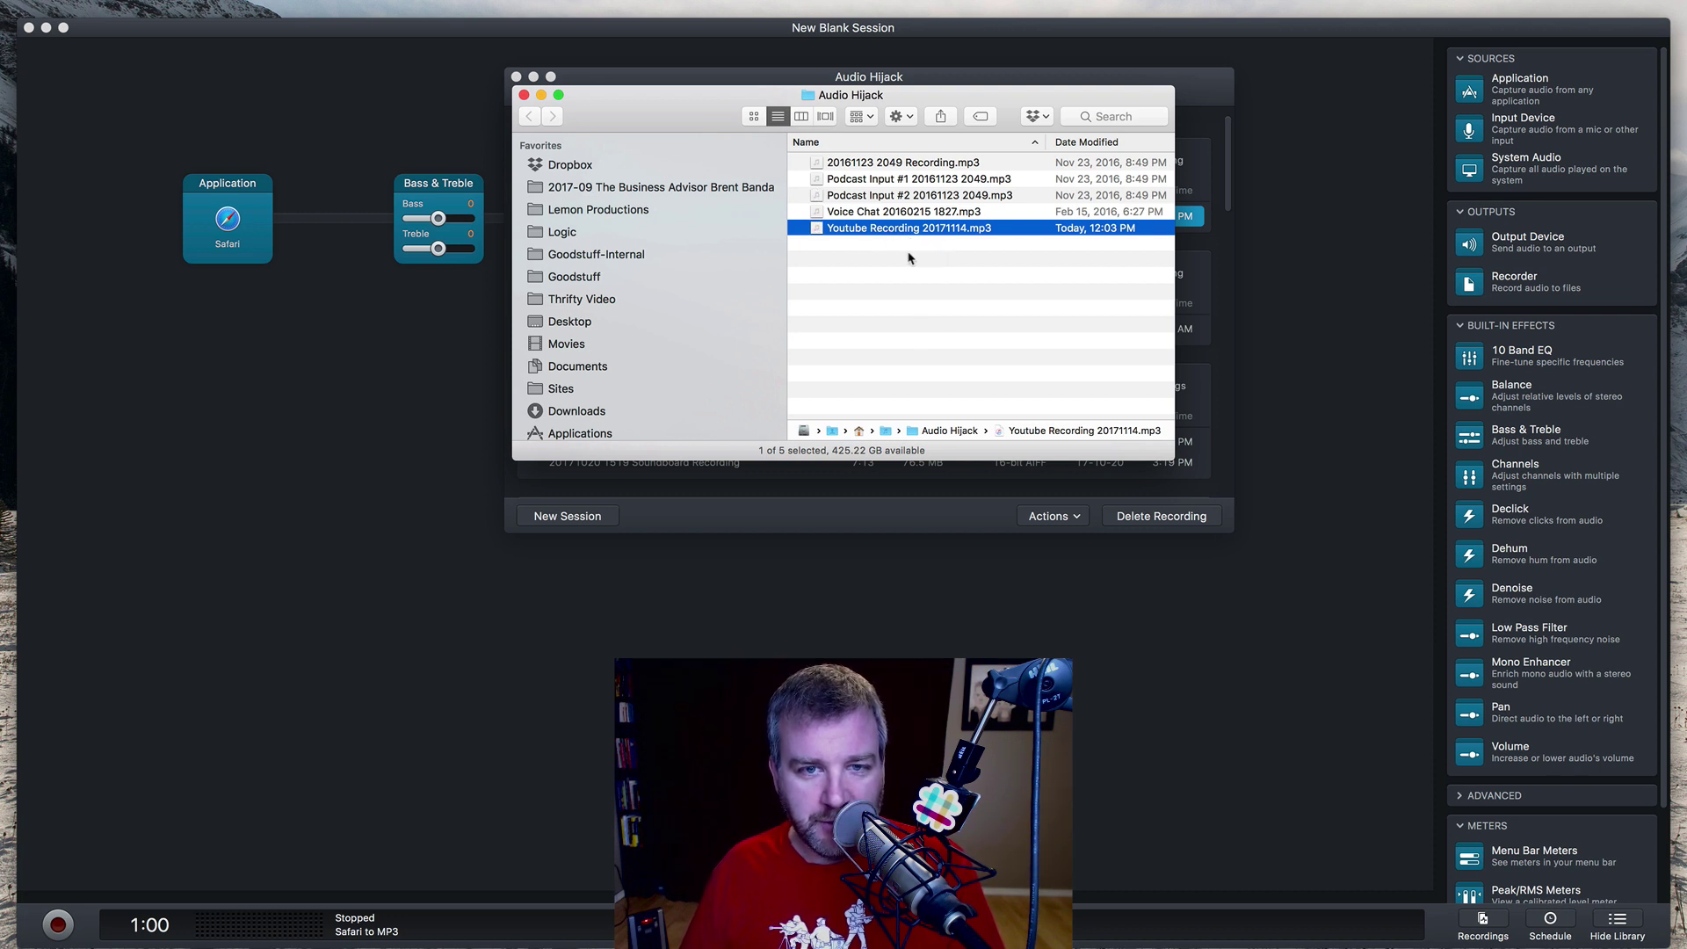
key("space")
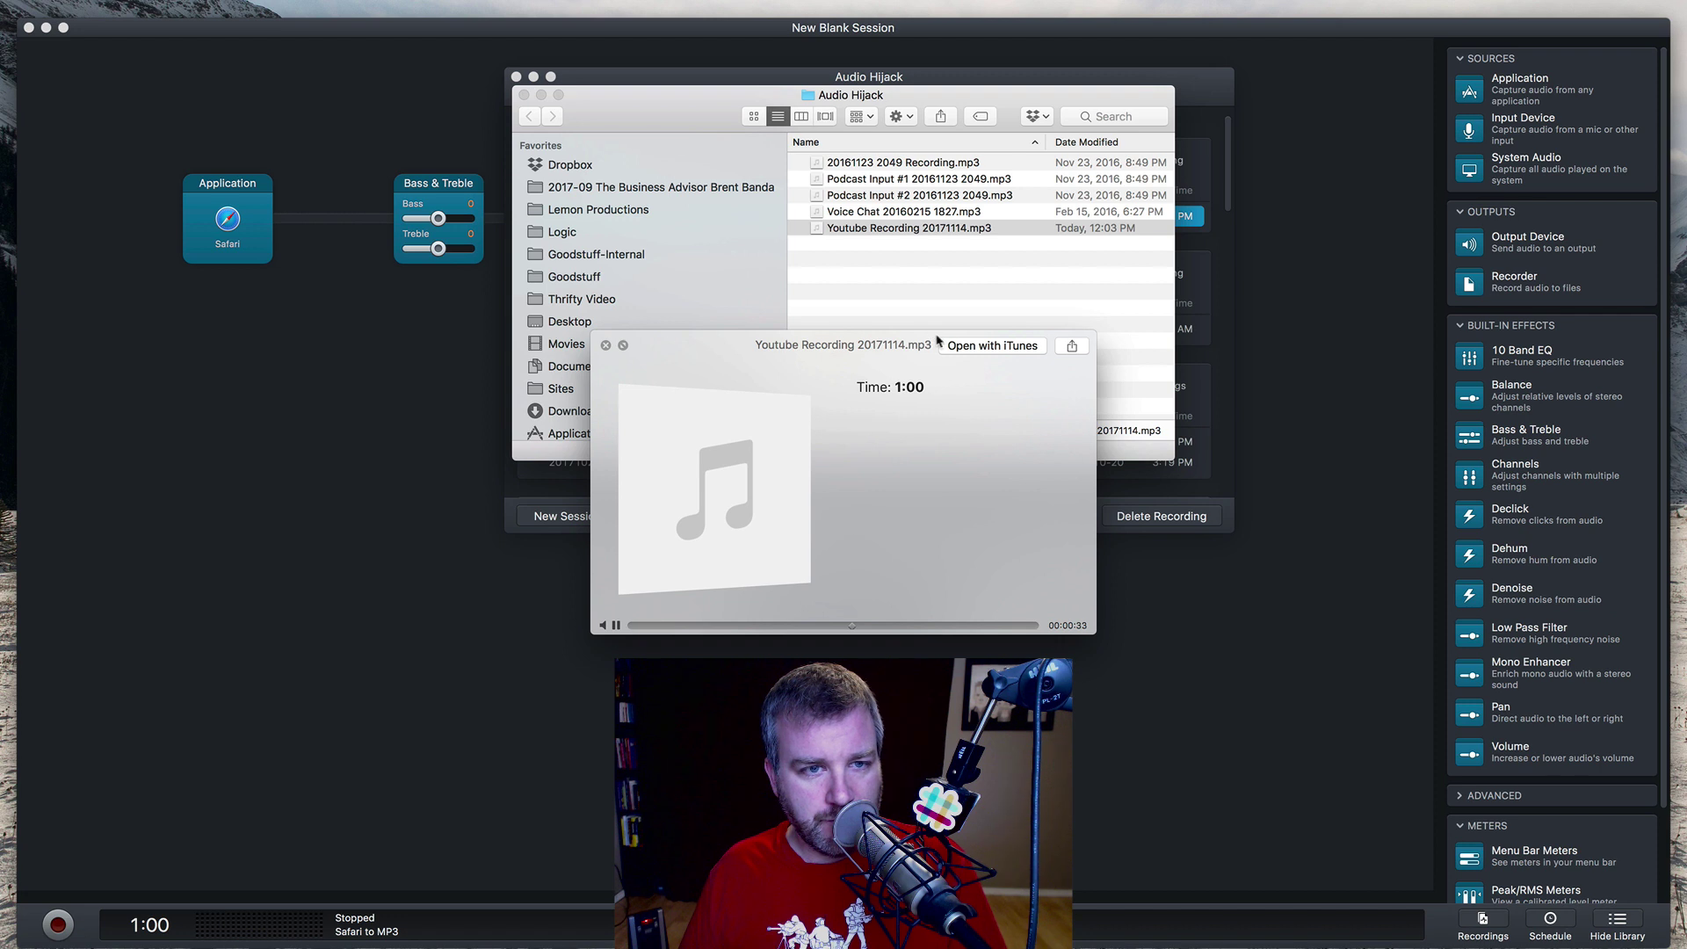
left_click(391, 373)
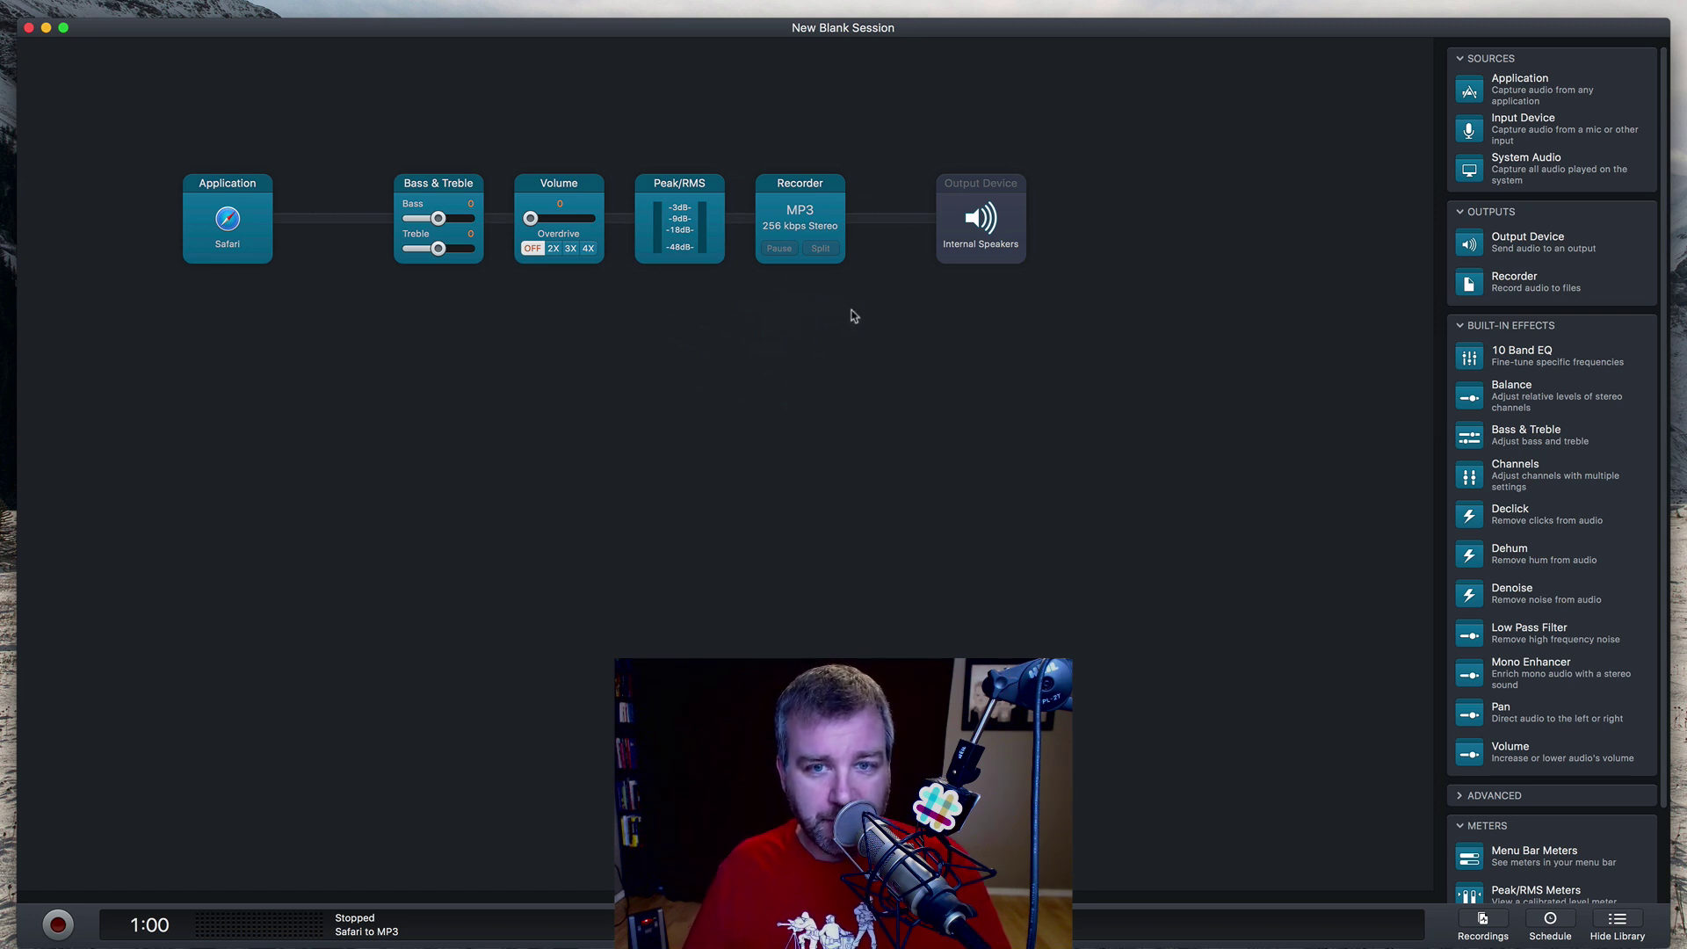
Turn on the Output Device and set its audio device to Scarlett 18i8 USB.
left_click(971, 243)
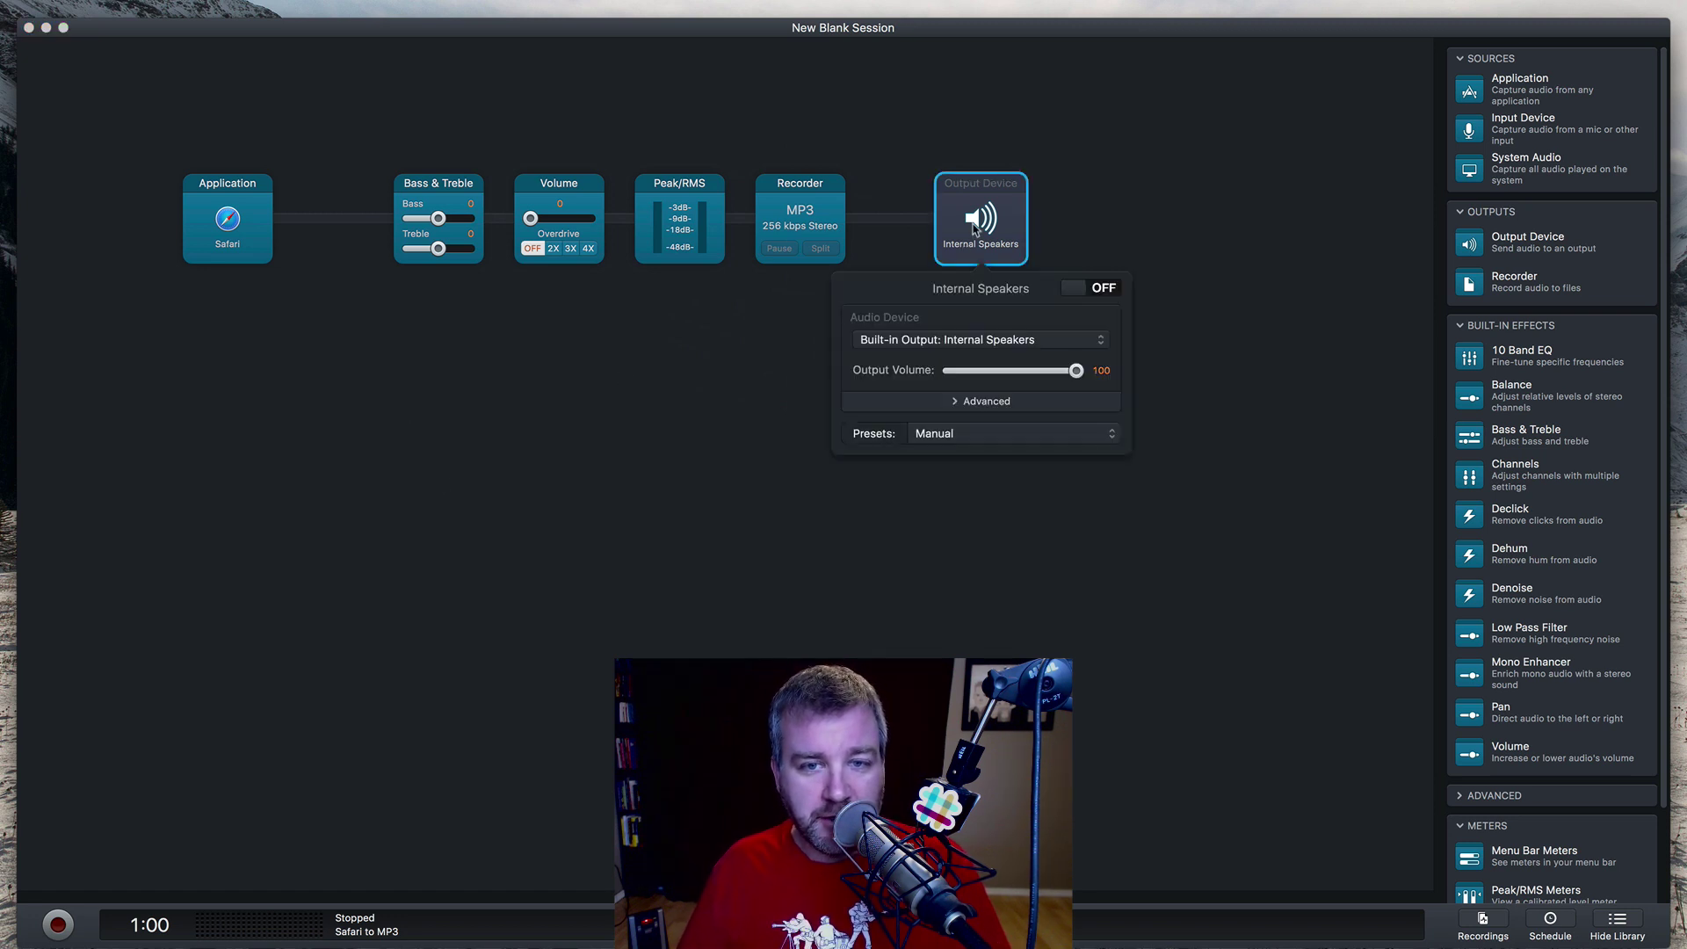
left_click(1079, 292)
left_click(994, 246)
left_click(994, 246)
left_click(992, 340)
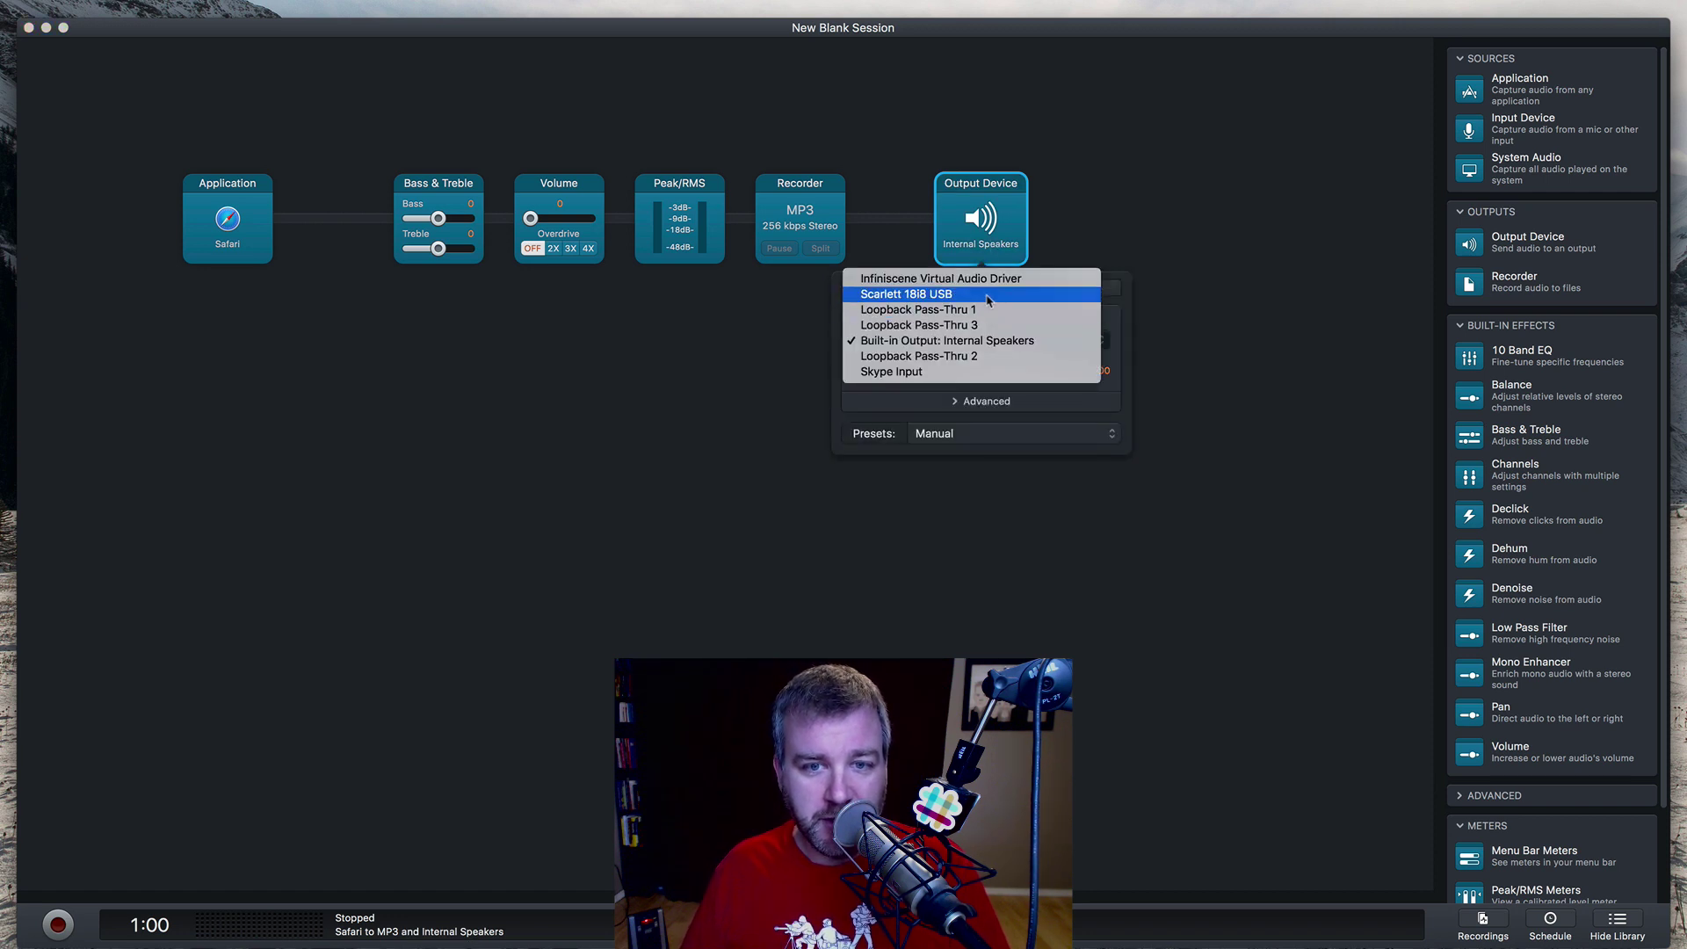
left_click(989, 299)
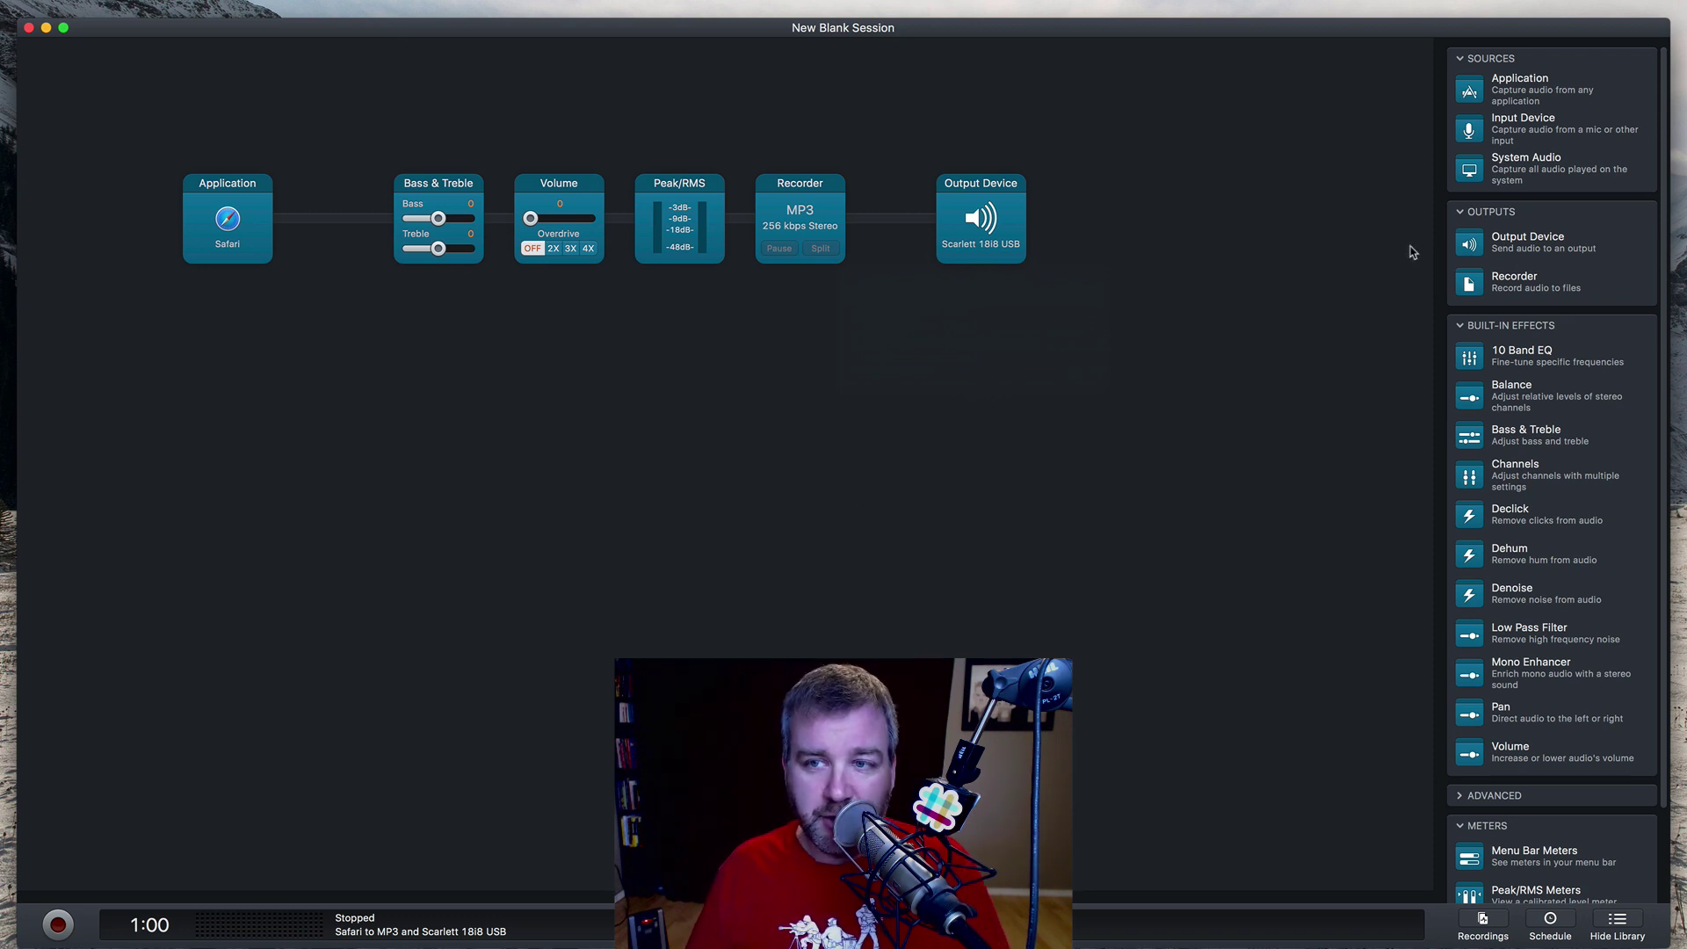
Add an Input Device source to the session and place it well below the Safari source, disconnected from the upper chain.
left_click_drag(1469, 130, 306, 370)
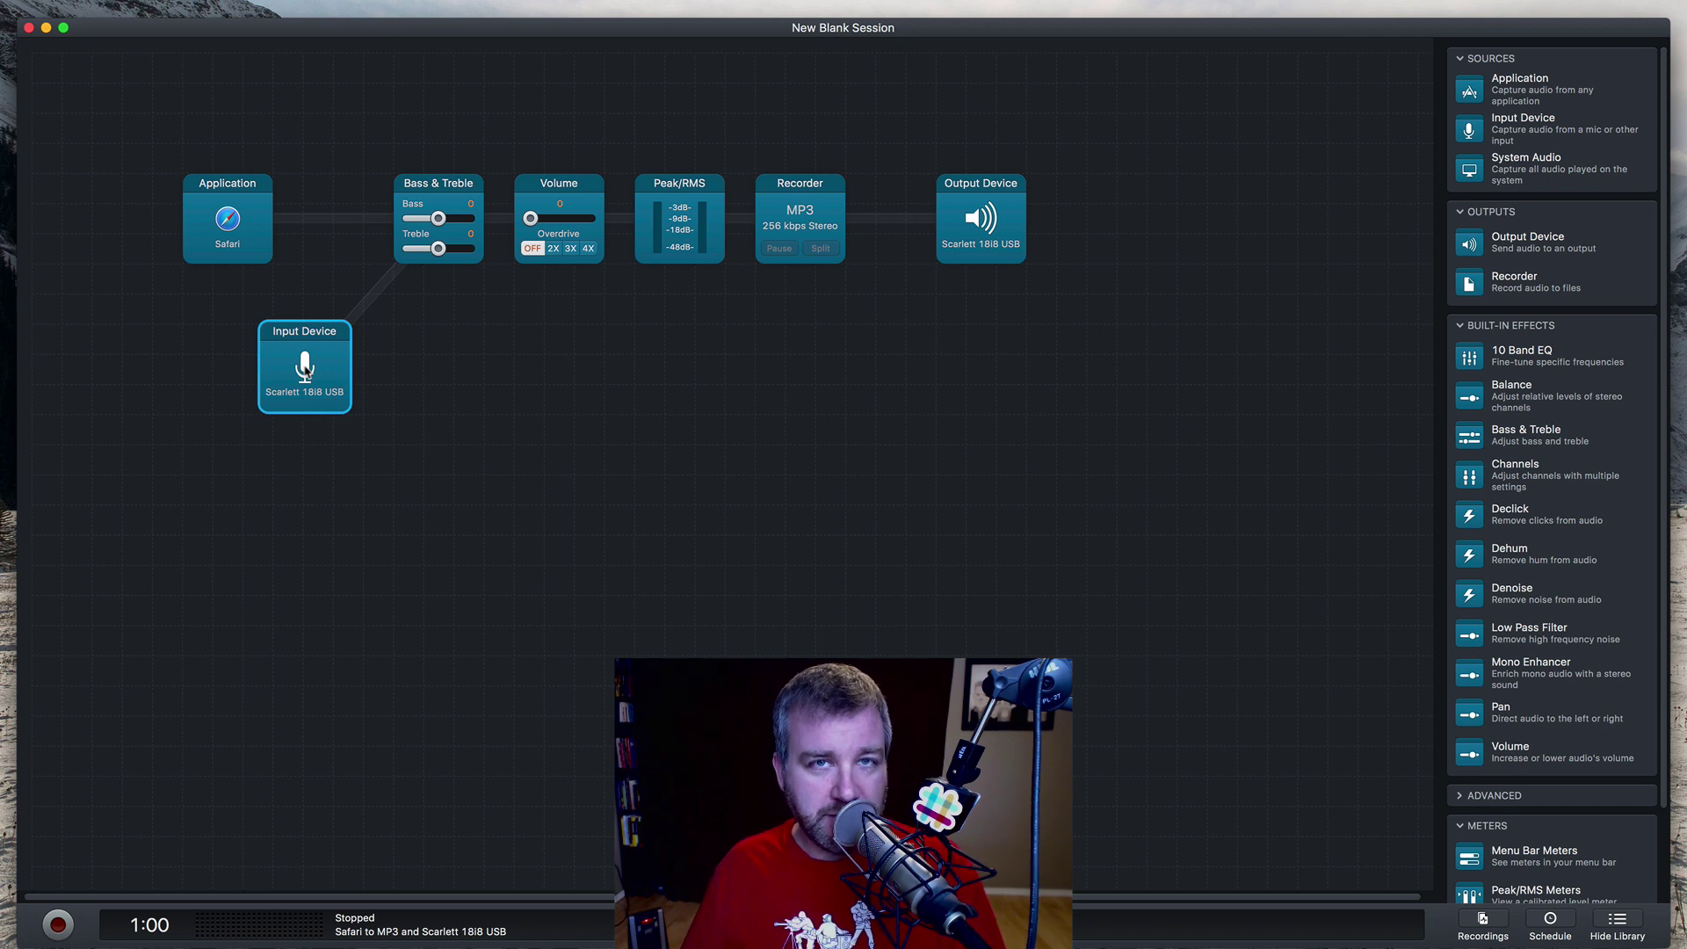
left_click_drag(305, 370, 303, 370)
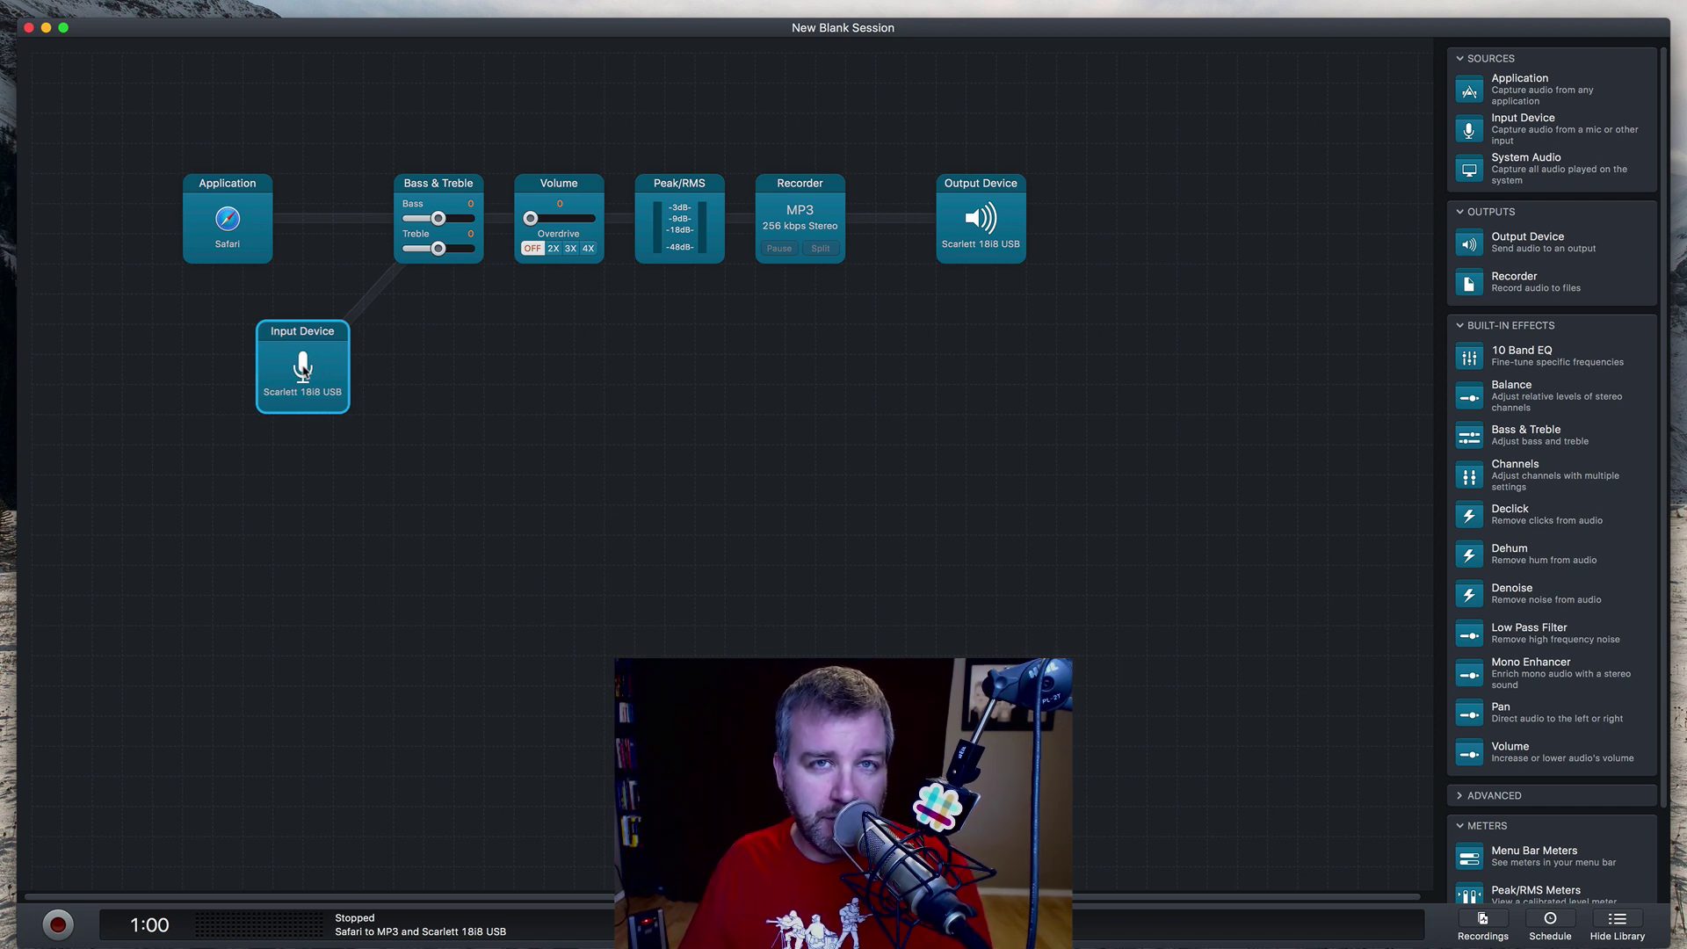
left_click_drag(303, 370, 238, 515)
Choose the channels for the Scarlett 18i8 USB Input Device in its advanced options.
left_click(250, 533)
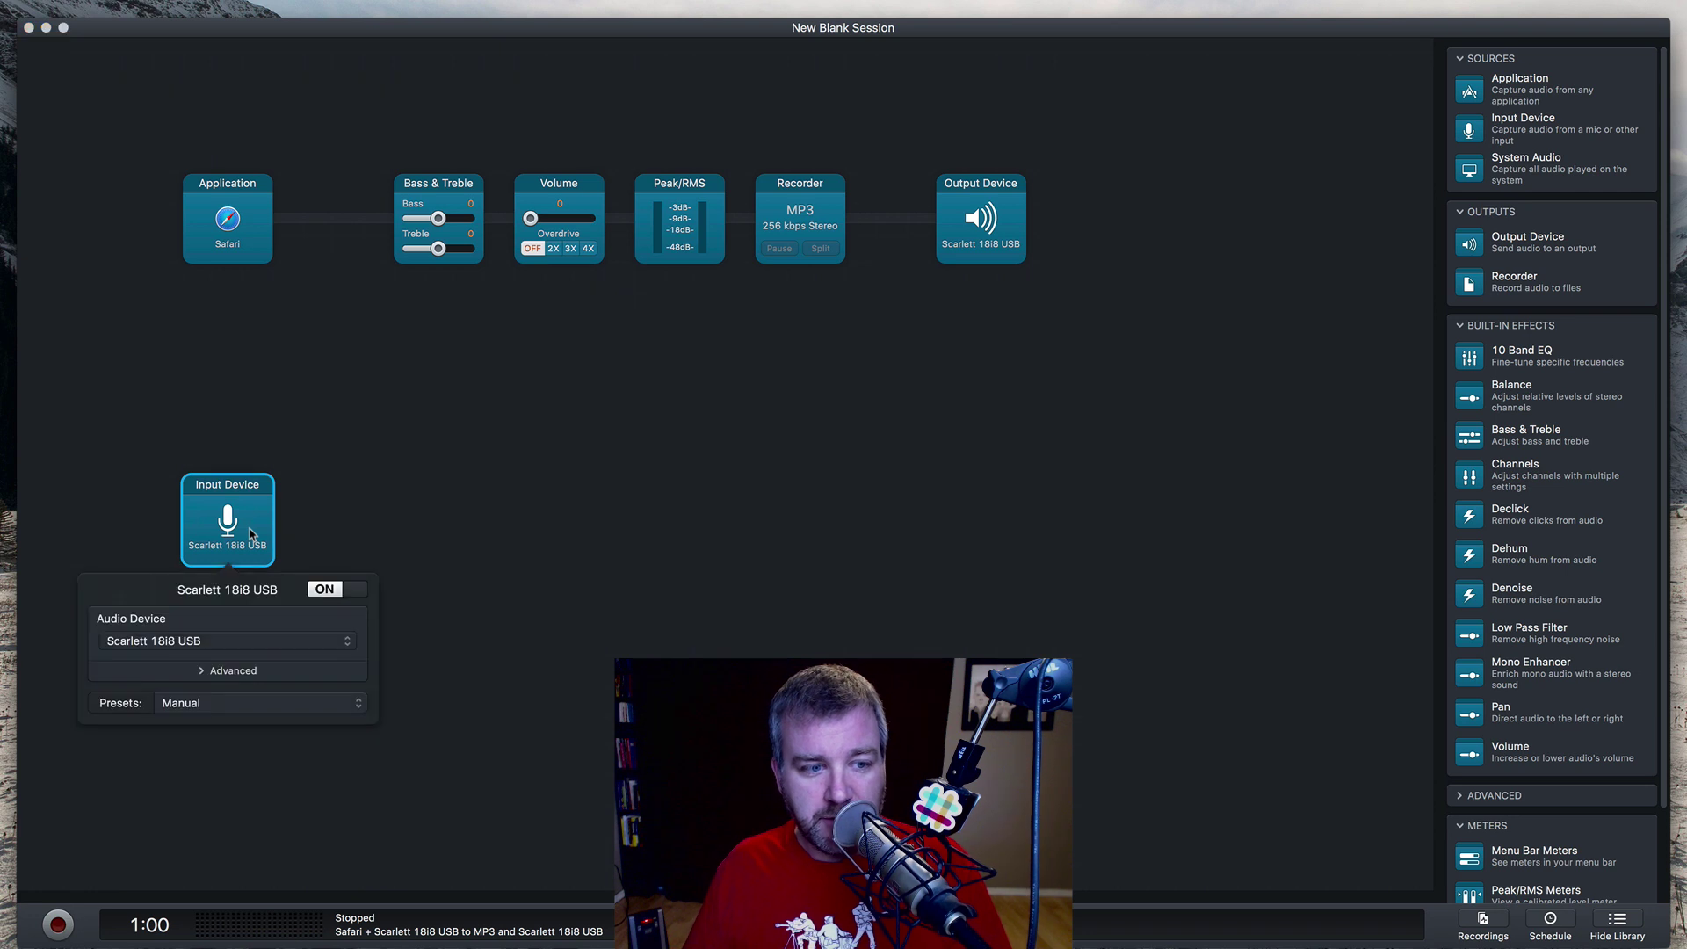
left_click(252, 670)
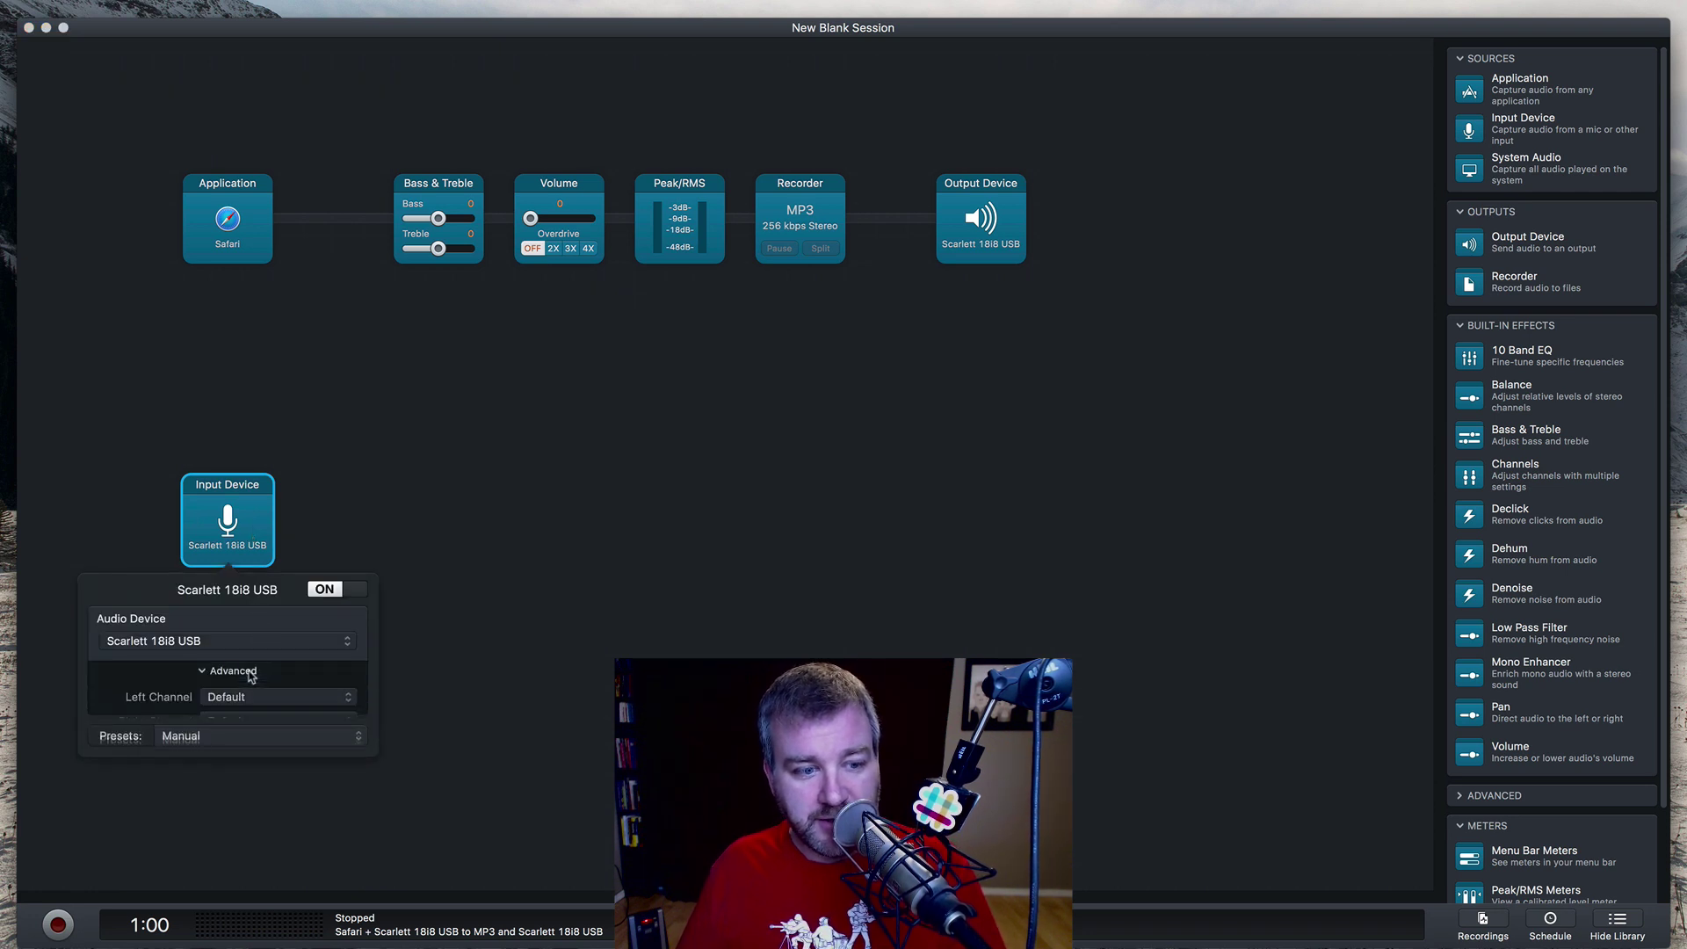
left_click(264, 697)
left_click(266, 714)
left_click(255, 723)
left_click(255, 739)
left_click(234, 533)
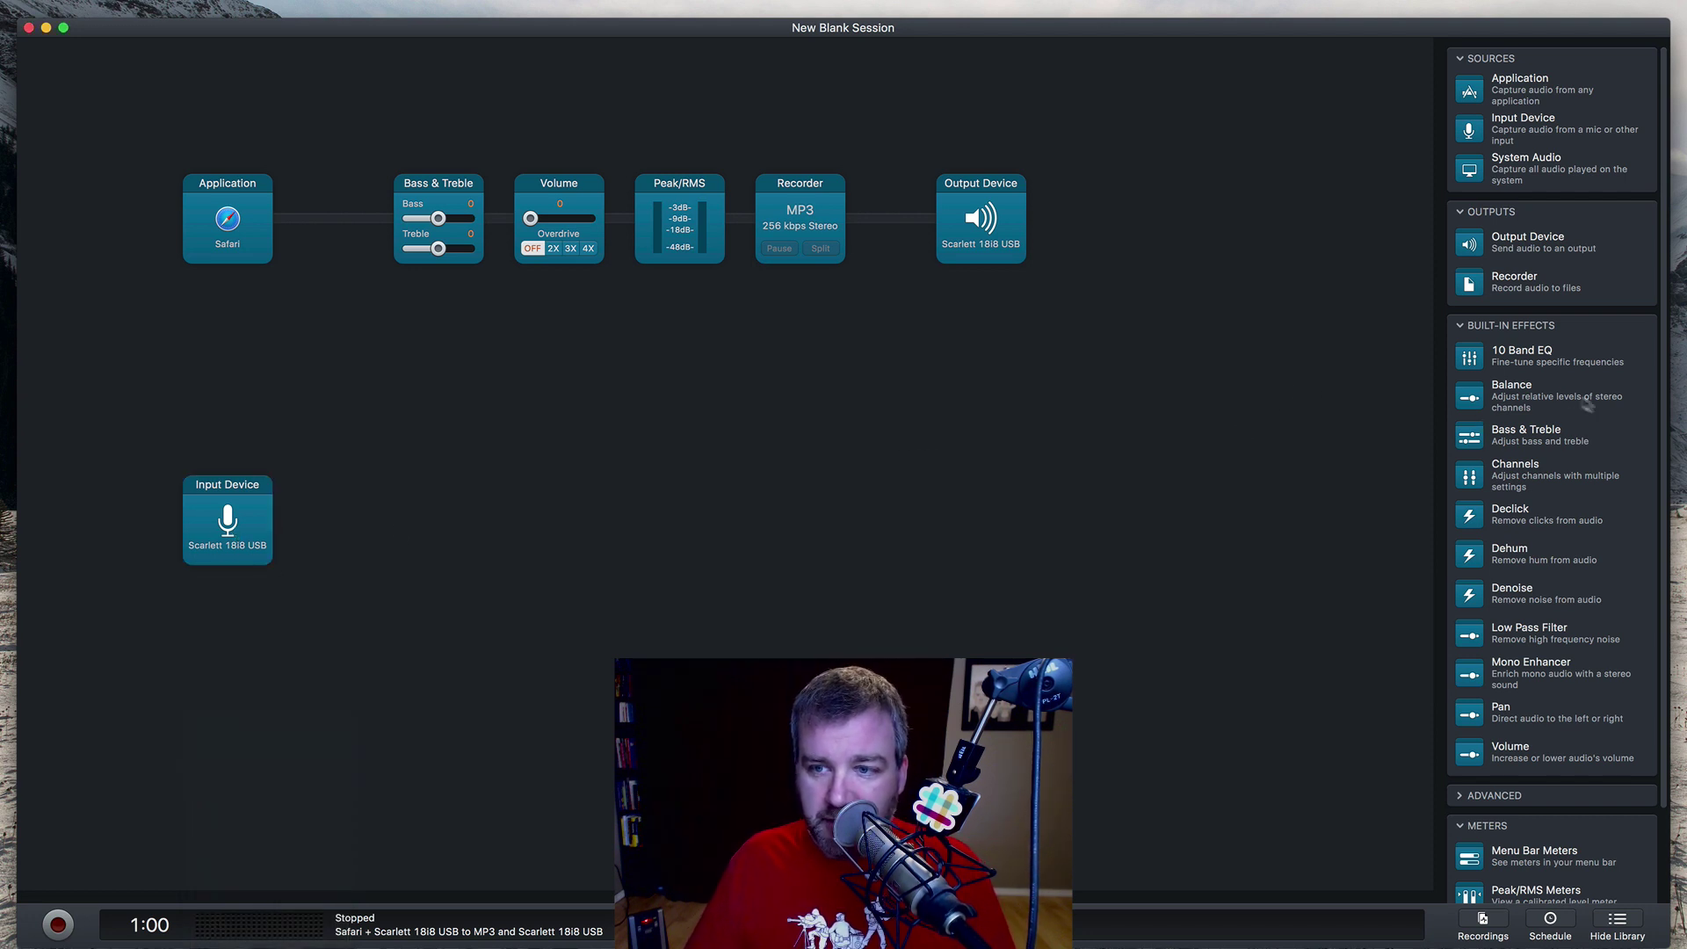
Build the microphone chain by adding Bass & Treble, Volume, Peak/RMS Meters and a Recorder in sequence after the Input Device.
left_click_drag(1479, 437, 389, 522)
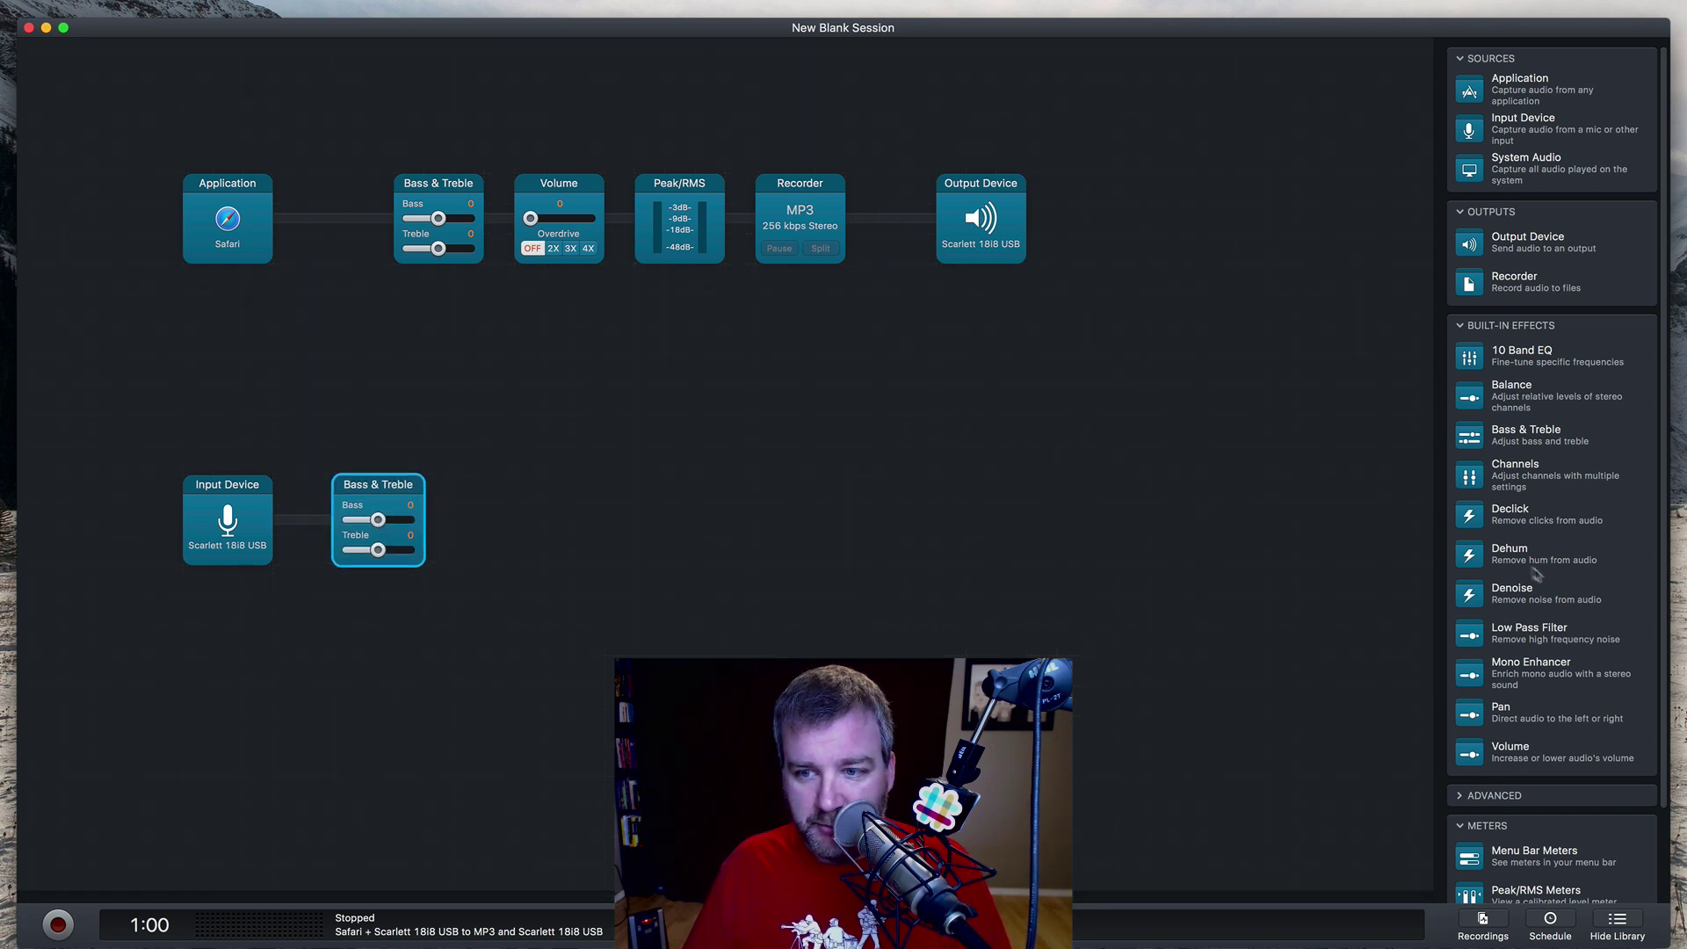
left_click_drag(1479, 748, 598, 531)
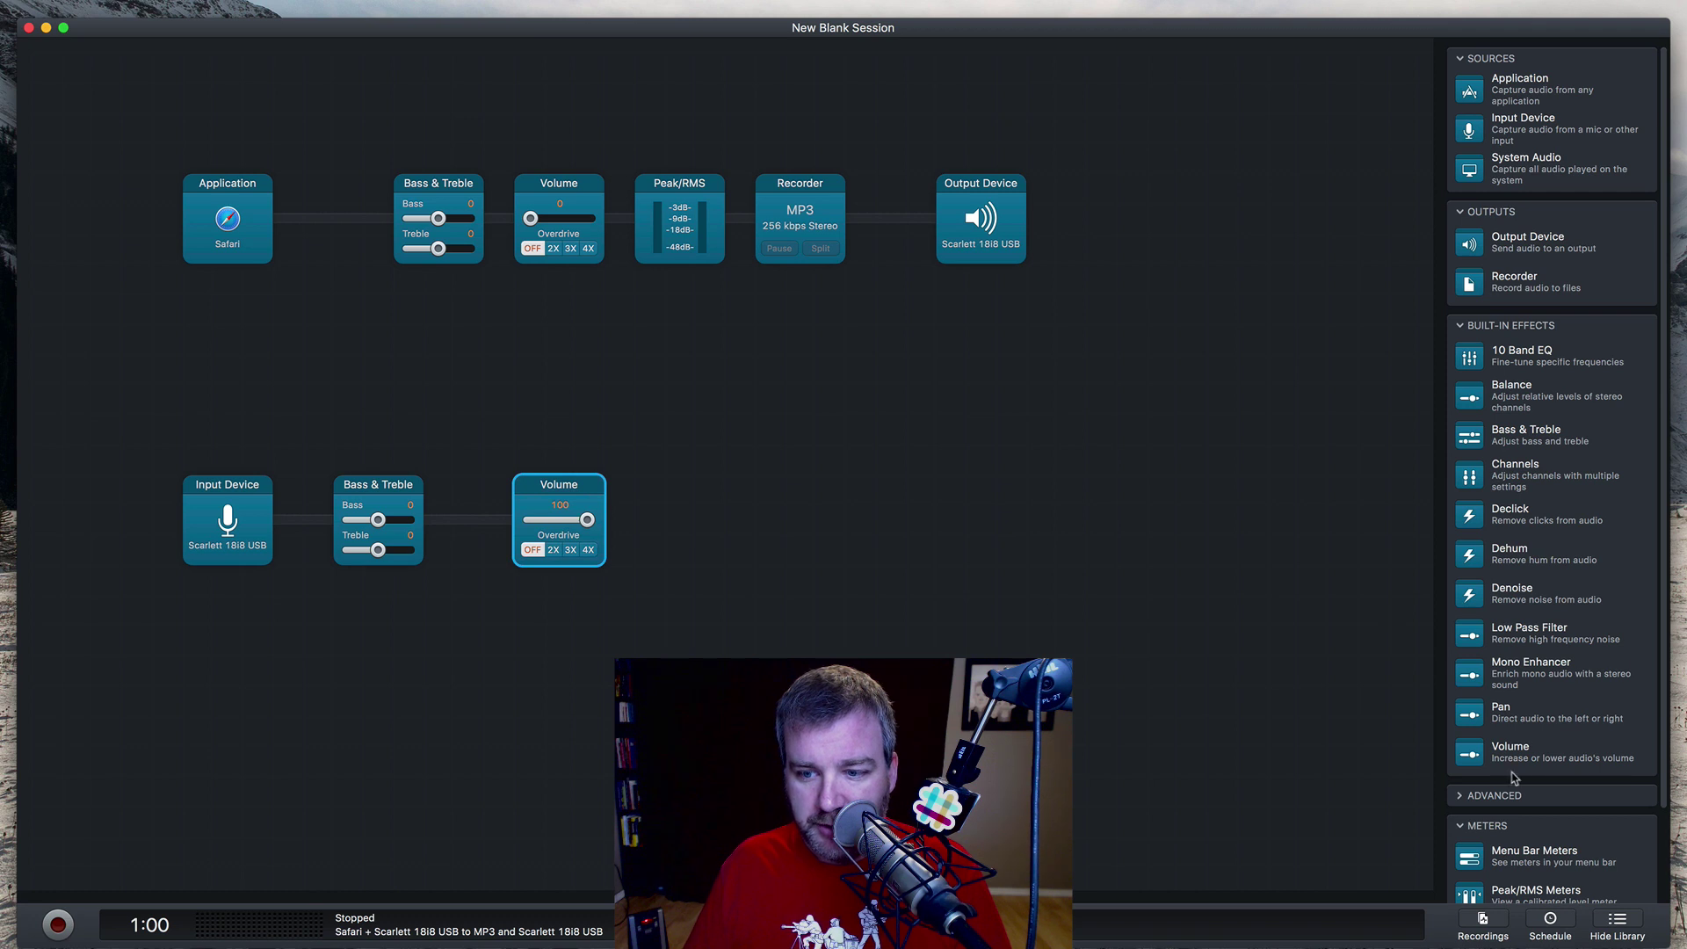
scroll(1566, 793, "down", 3)
left_click_drag(1565, 793, 713, 520)
scroll(1543, 479, "up", 3)
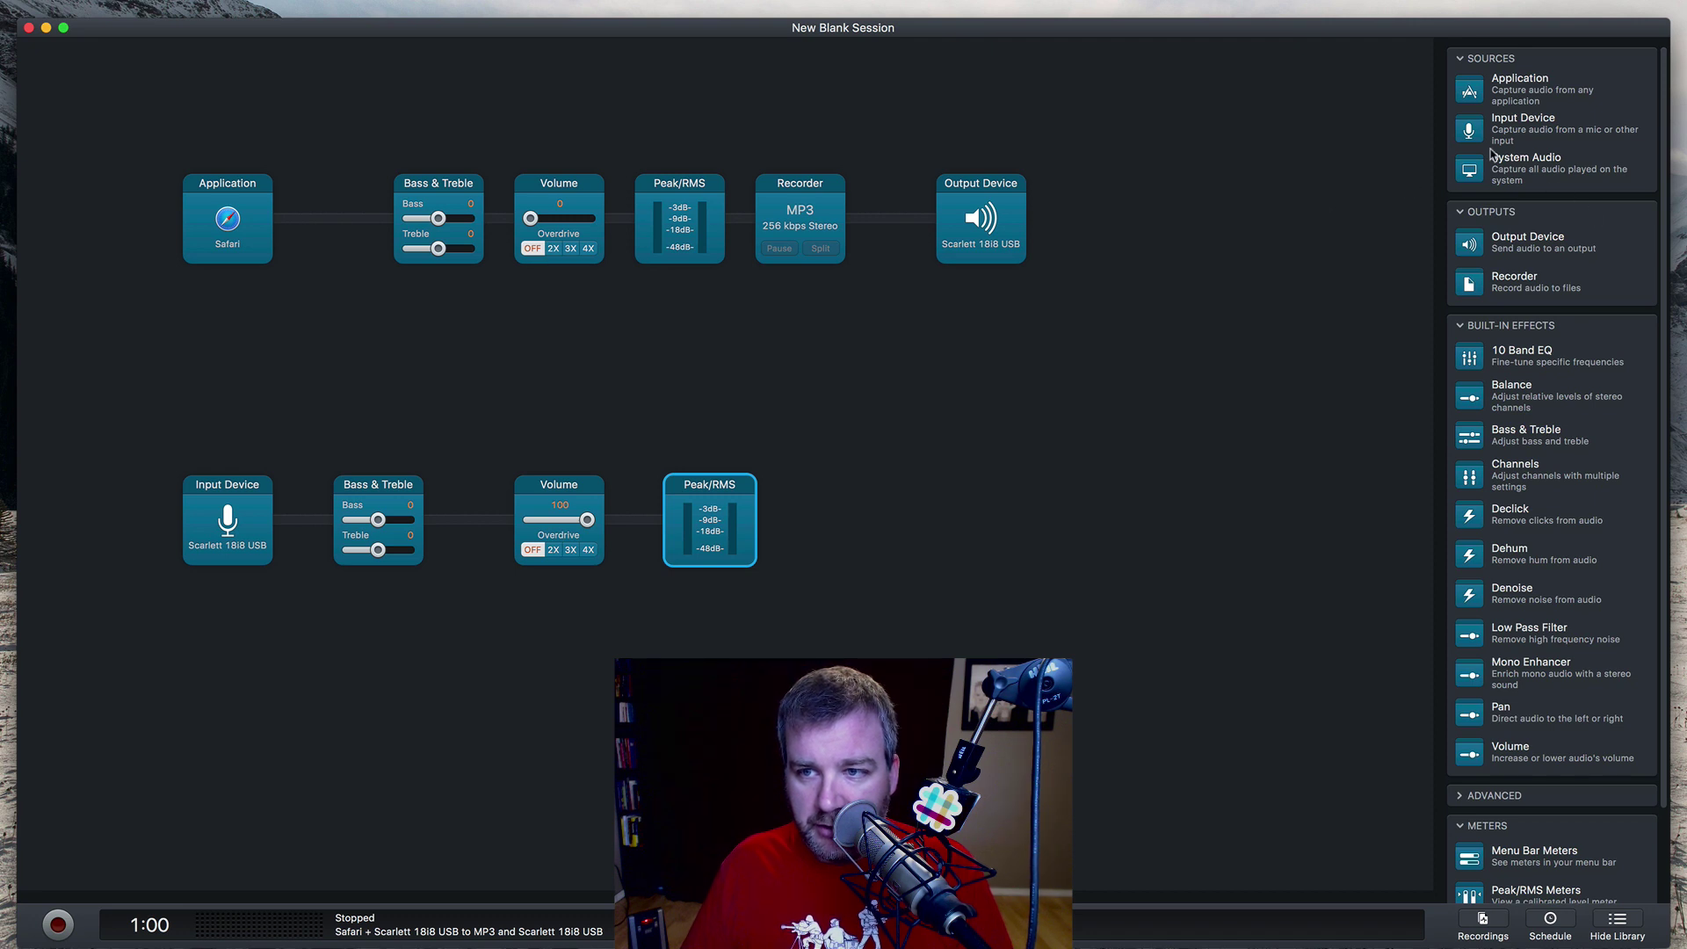
left_click_drag(1476, 282, 842, 522)
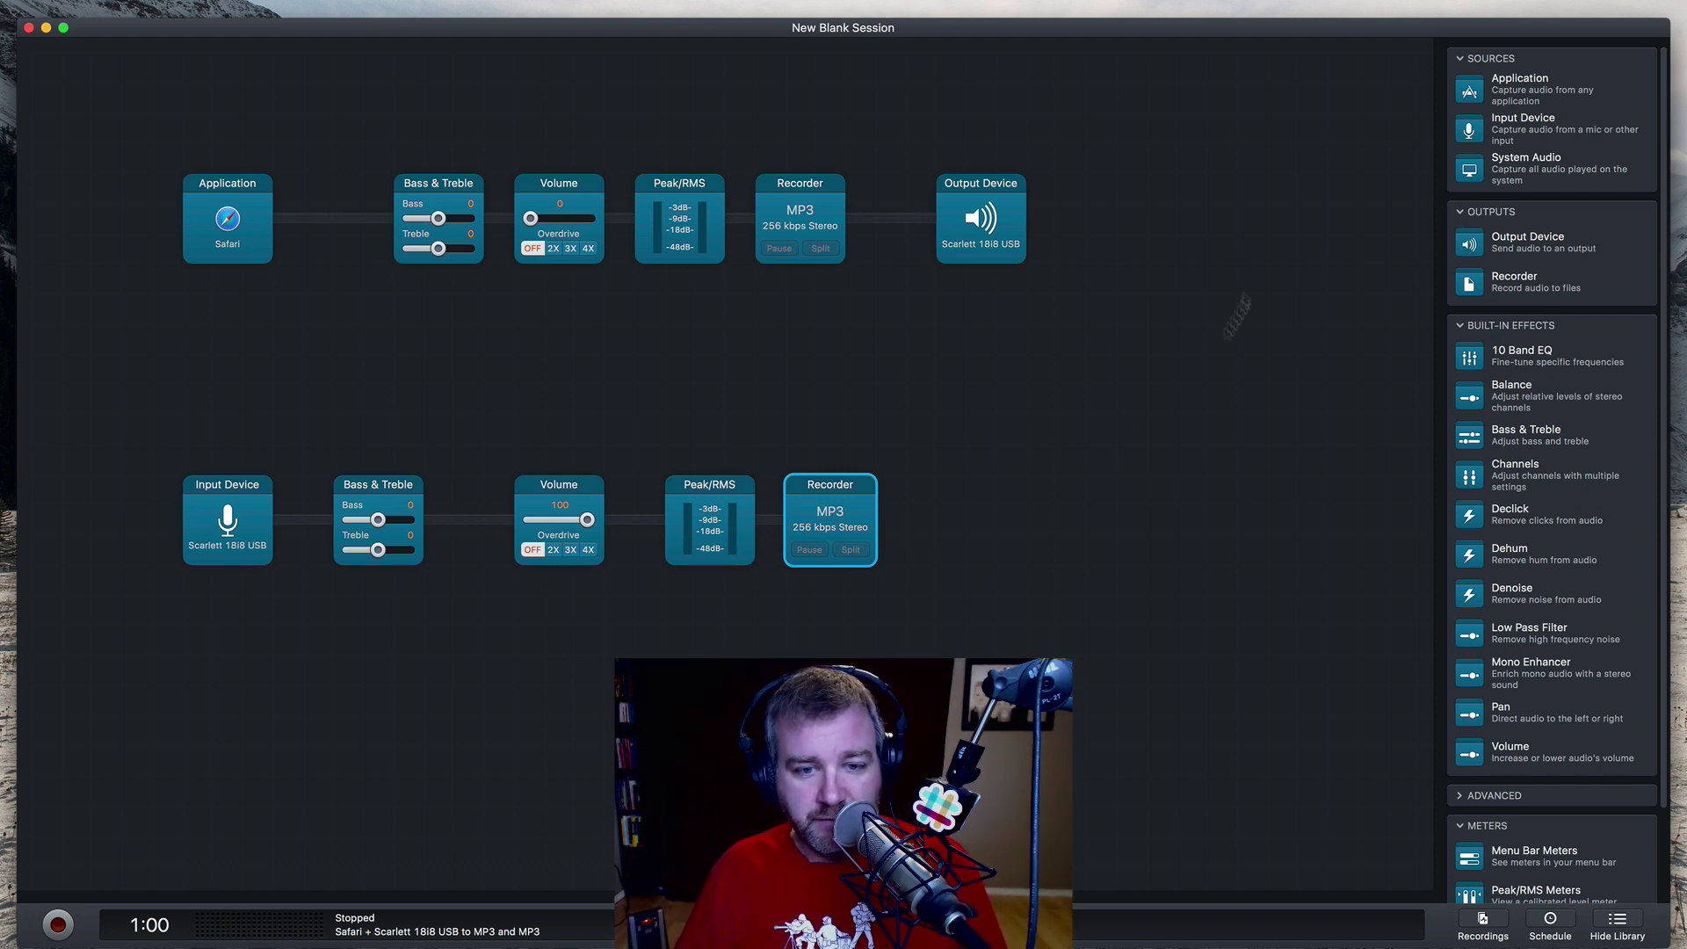
Start playing the YouTube video in Safari, return to Audio Hijack and start recording the session.
left_click(941, 584)
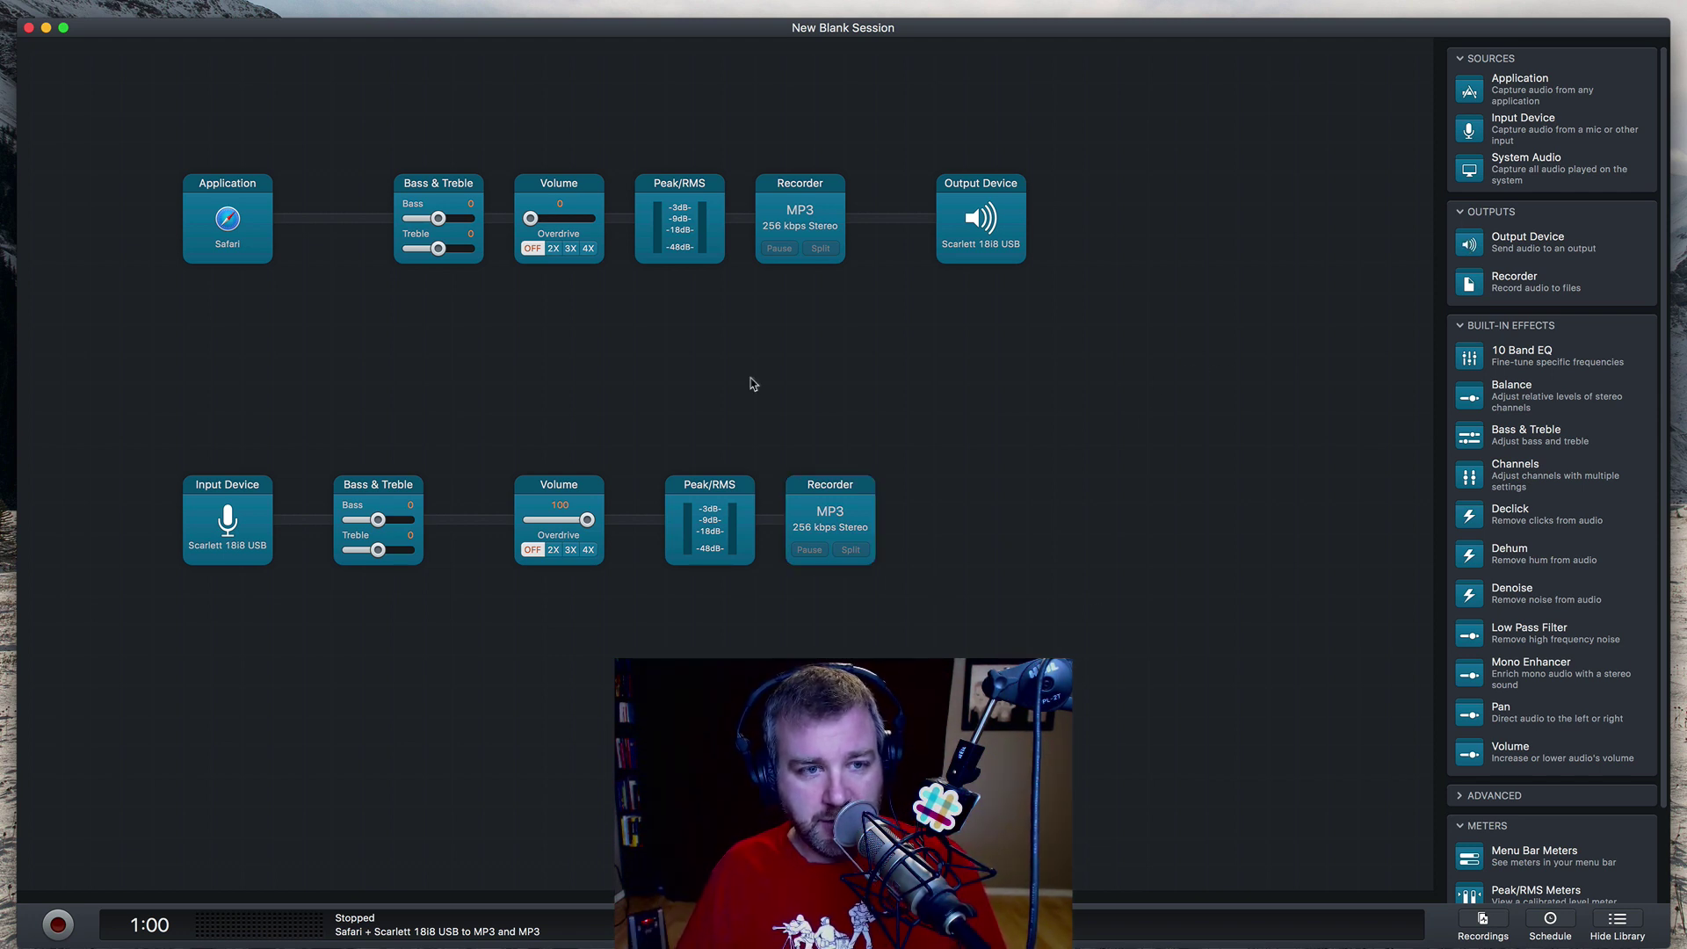
left_click_drag(923, 226, 1139, 475)
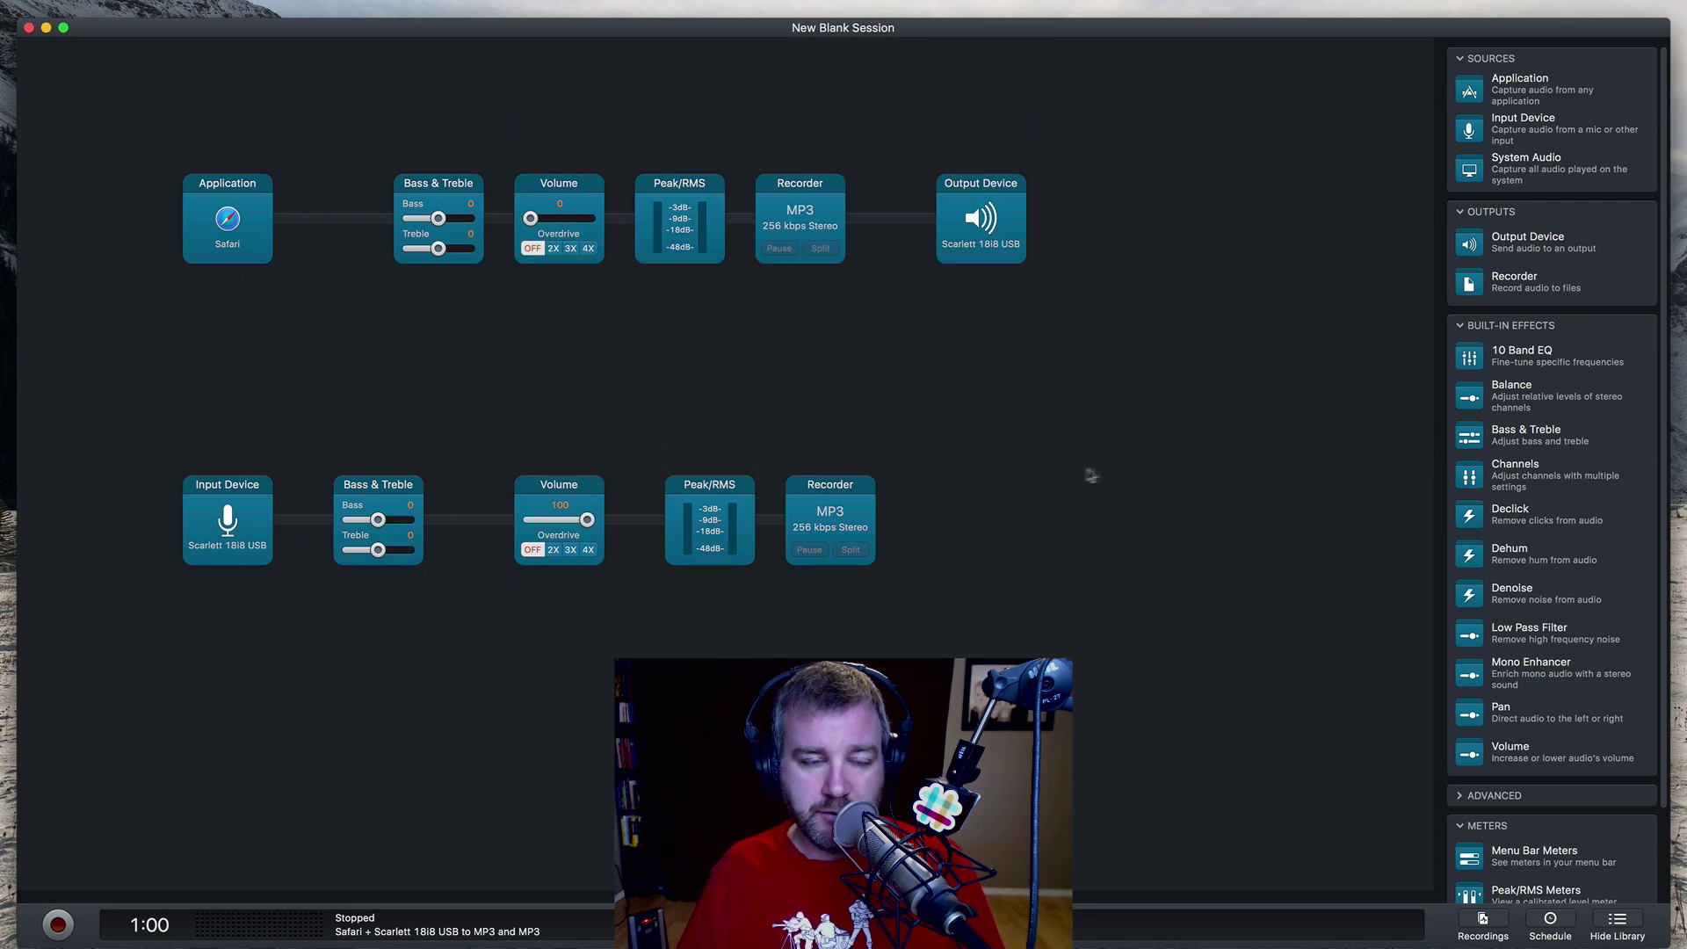
key("super+Tab")
key("Tab")
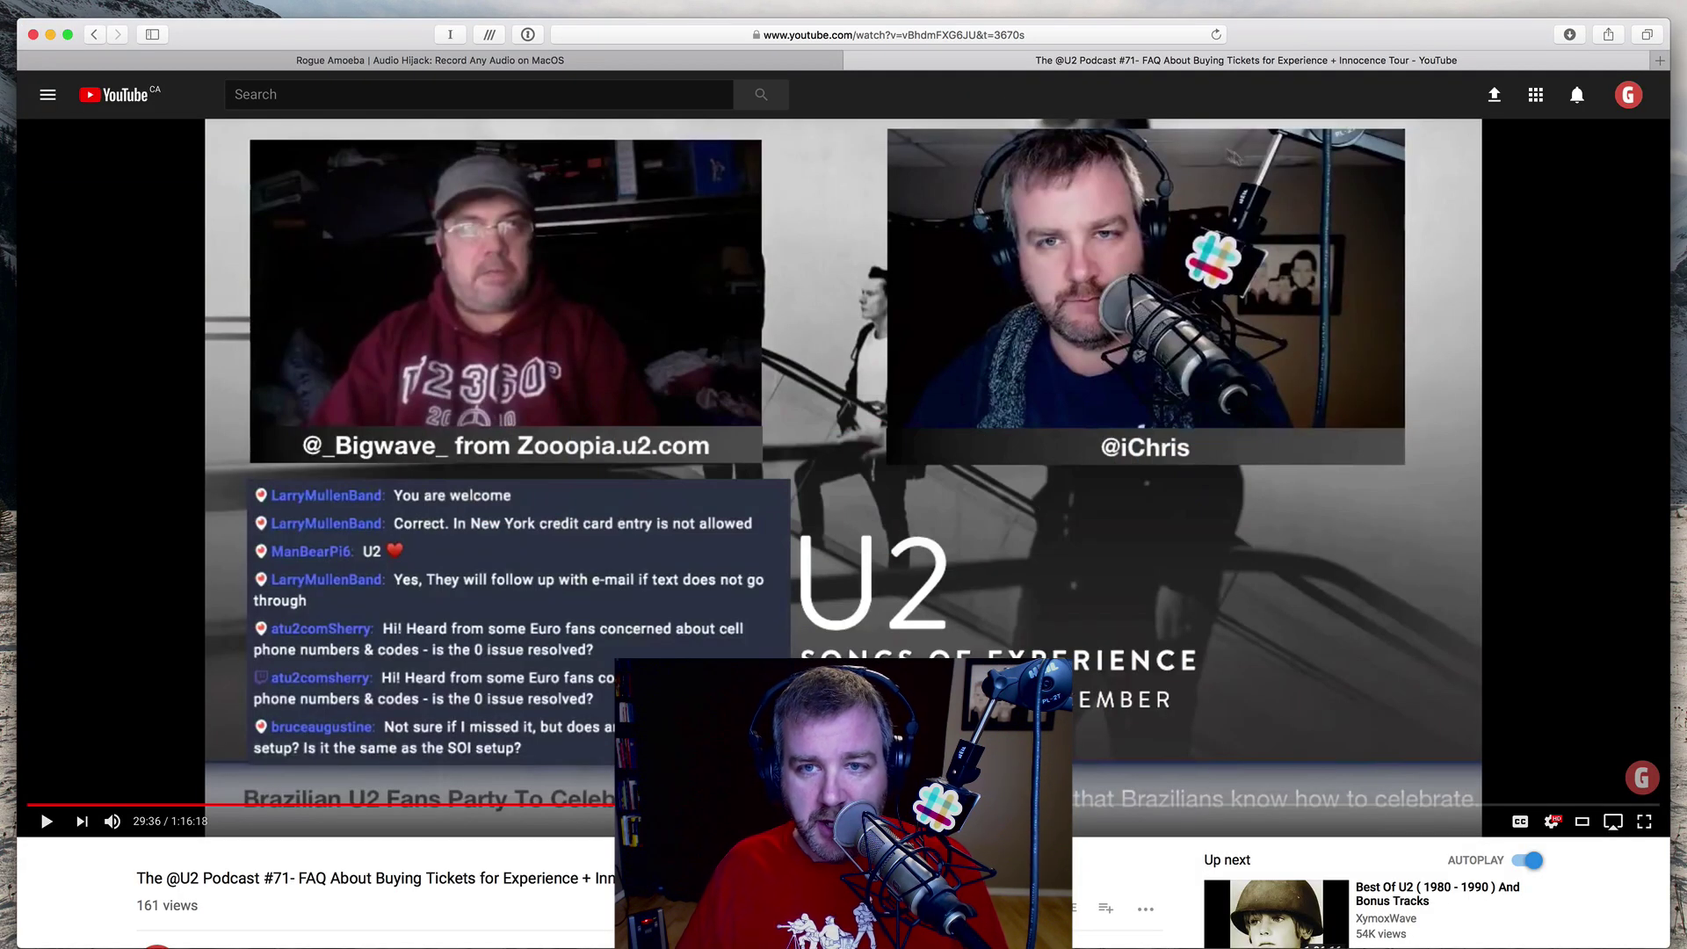
left_click(46, 820)
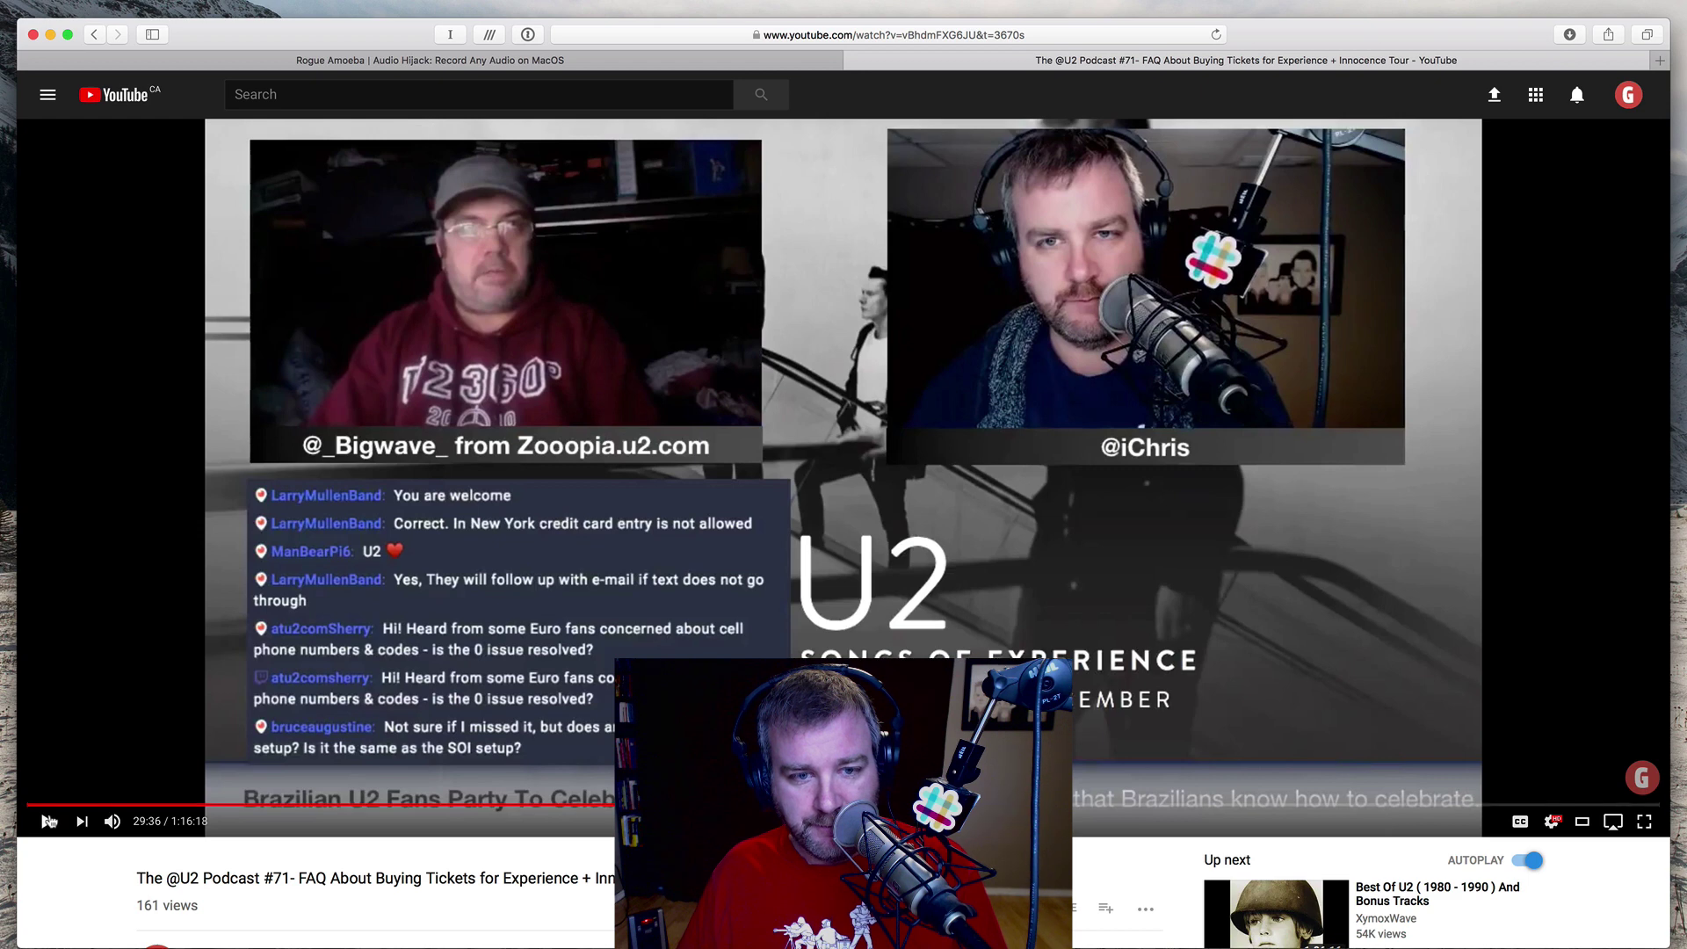
key("super+Tab")
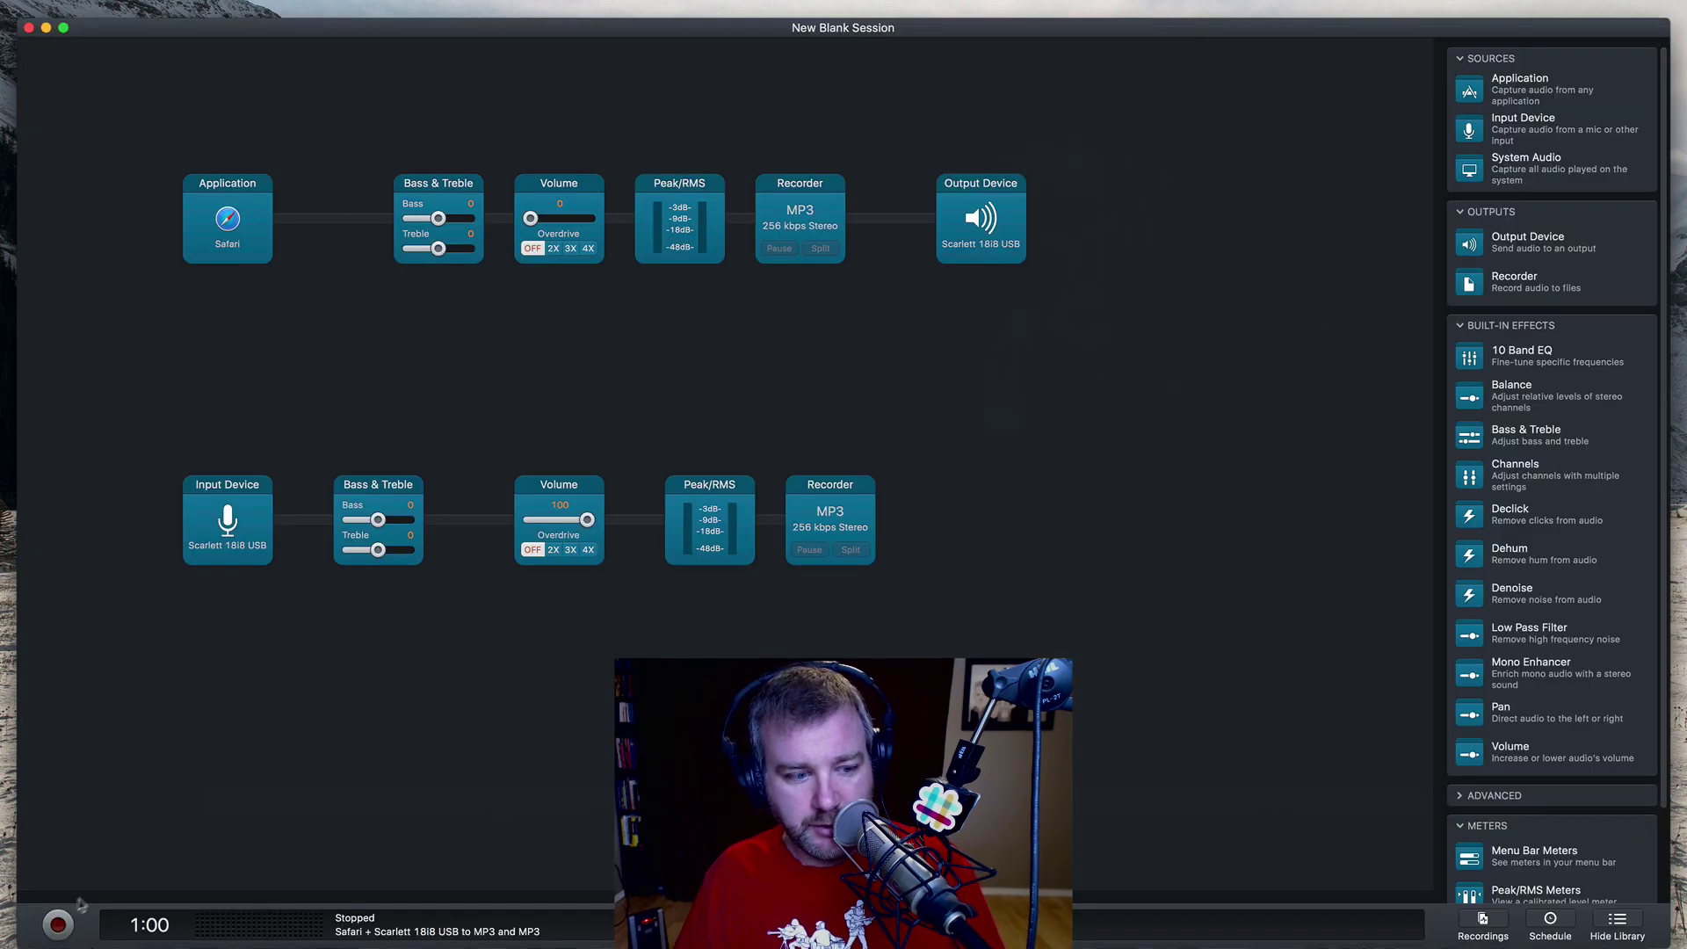
left_click(58, 926)
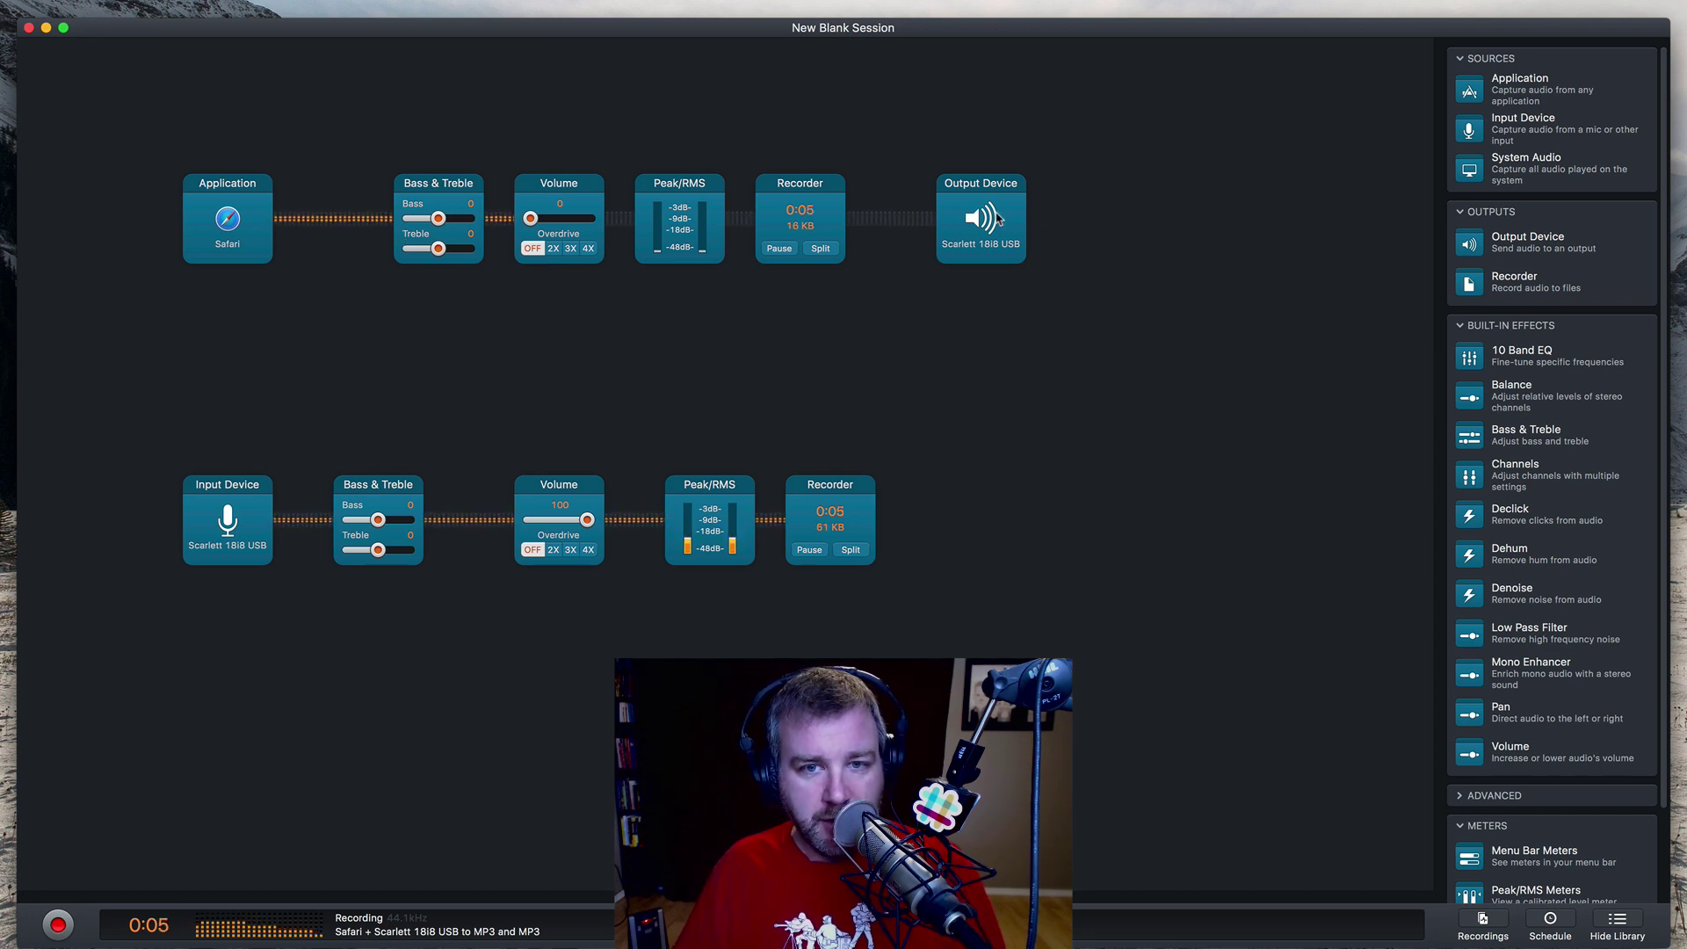
While recording, raise the Safari chain's volume to about 92, lower it to 0, and bring it up to 19.
left_click_drag(536, 223, 589, 230)
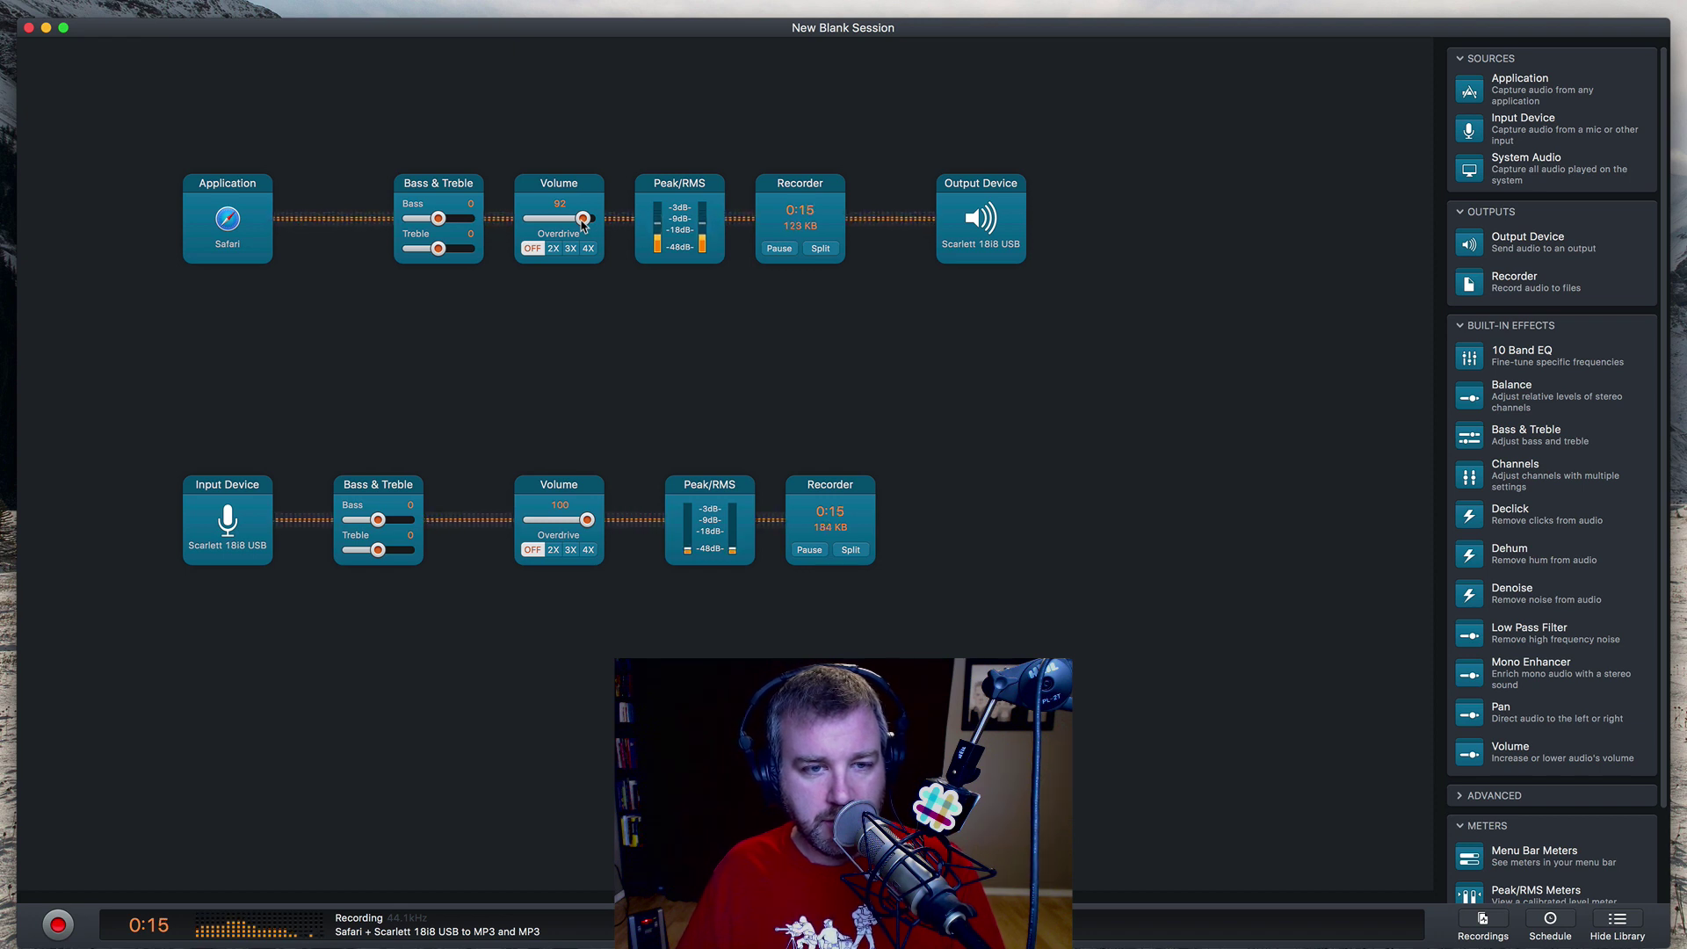
left_click_drag(582, 226, 494, 227)
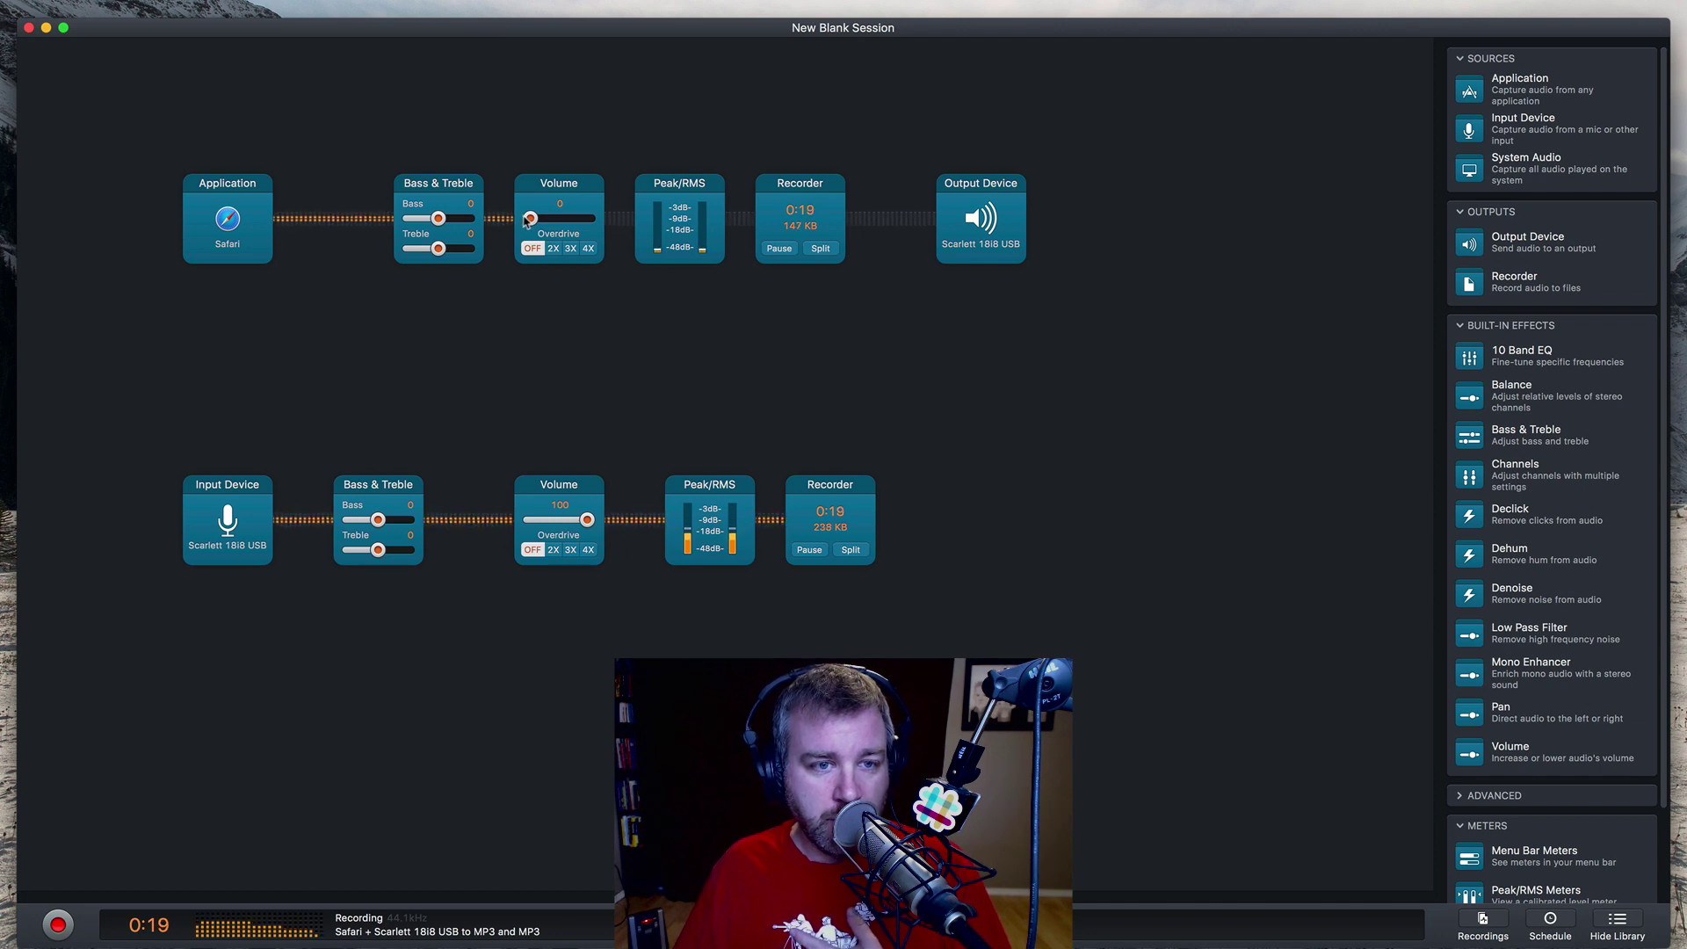
left_click_drag(533, 222, 542, 225)
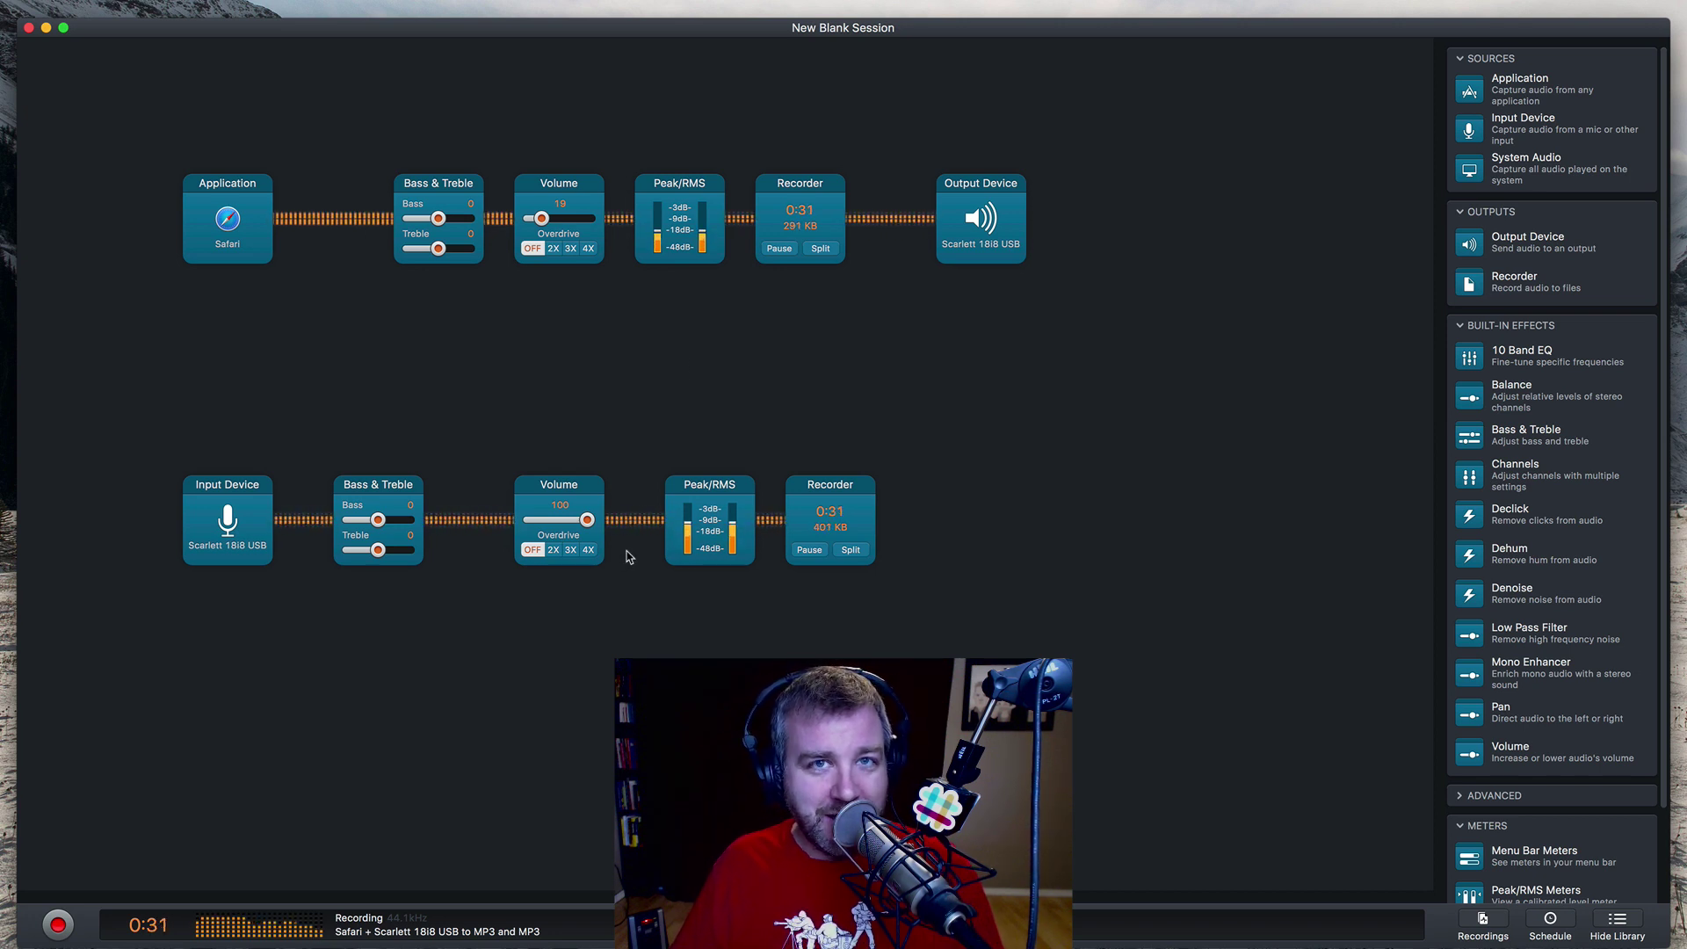
Fade the Safari chain's volume down through 2 to 0 and stop the session recording.
left_click(541, 219)
left_click_drag(535, 219, 530, 218)
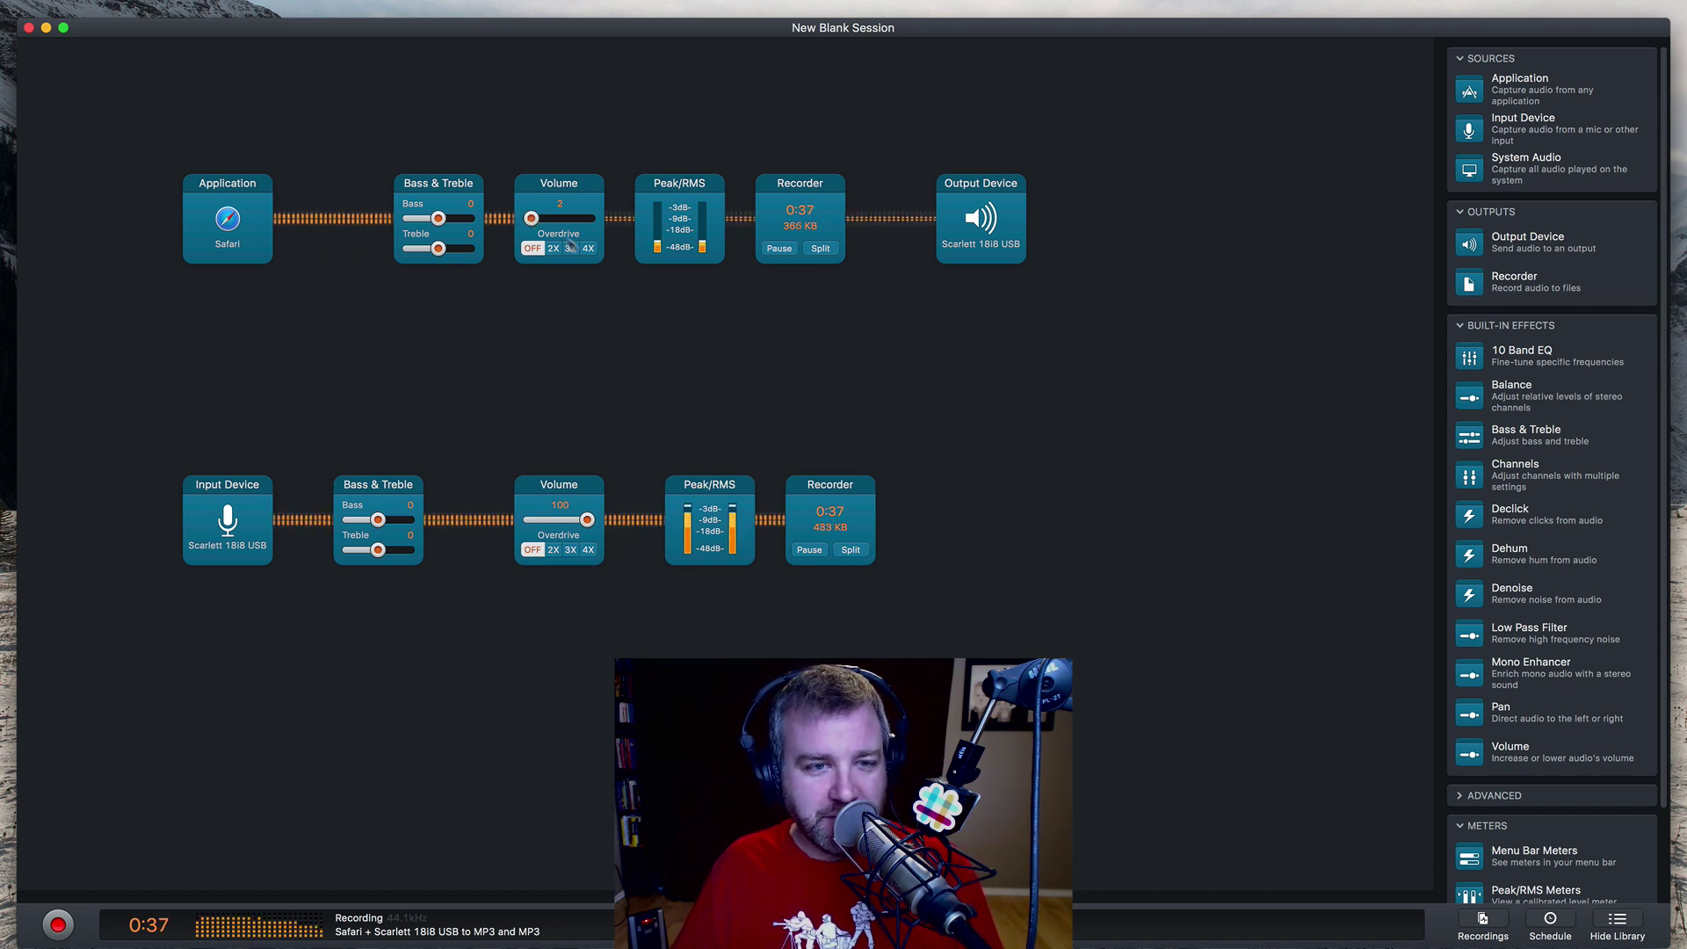
left_click_drag(531, 219, 526, 219)
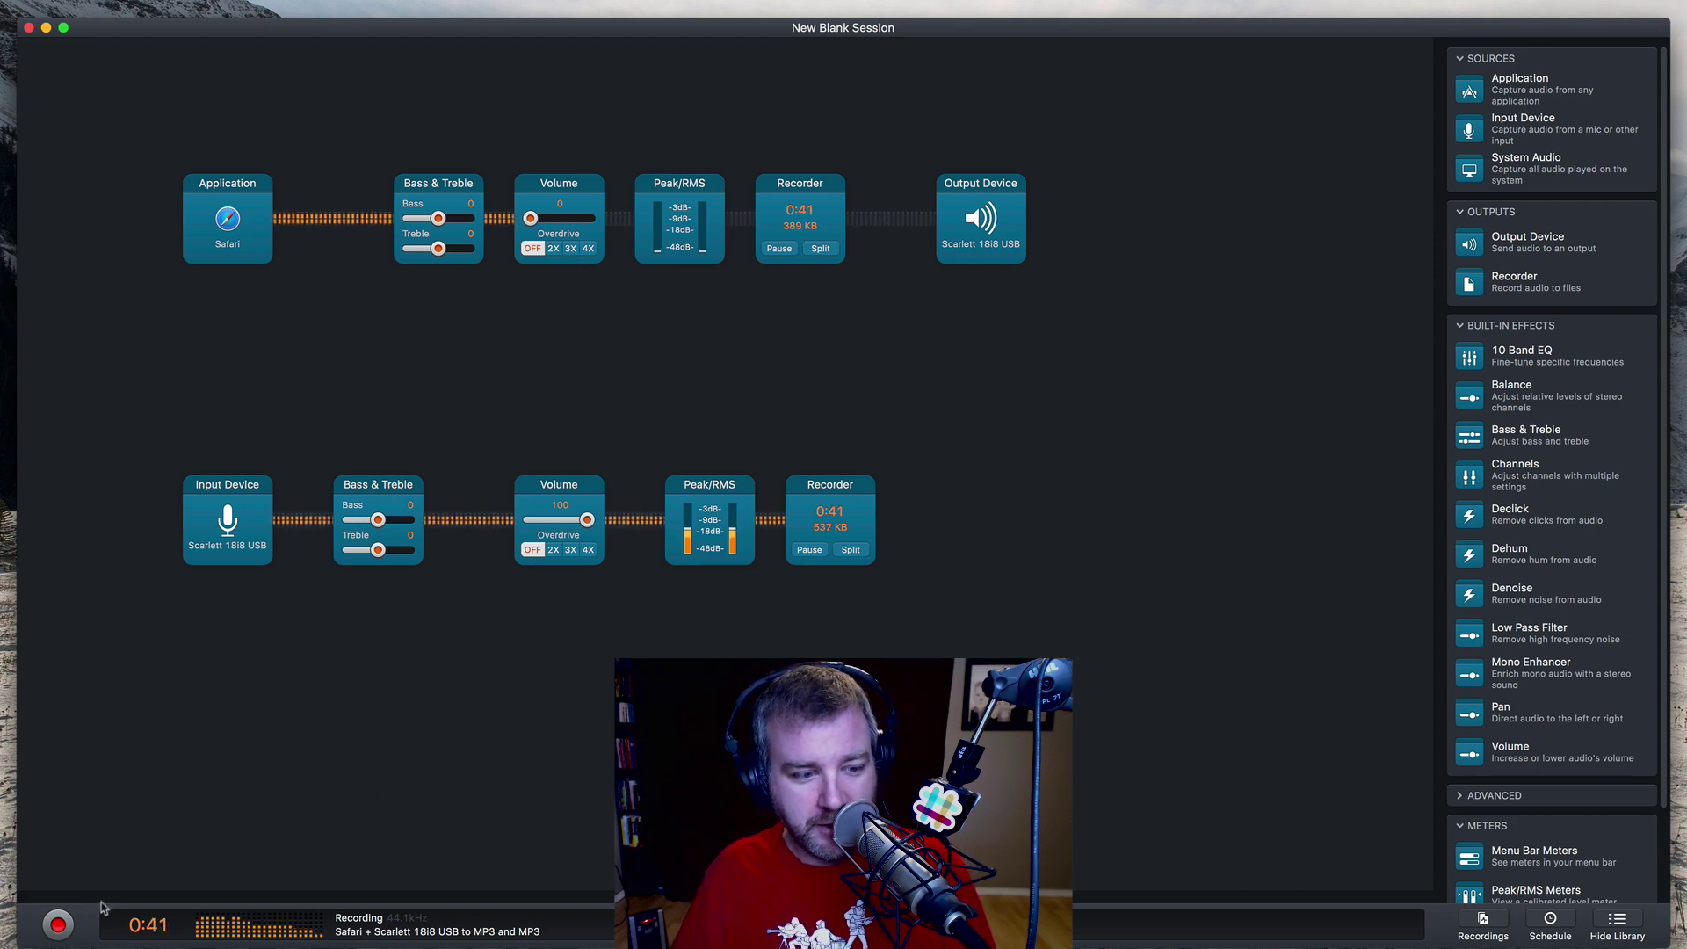
left_click(58, 924)
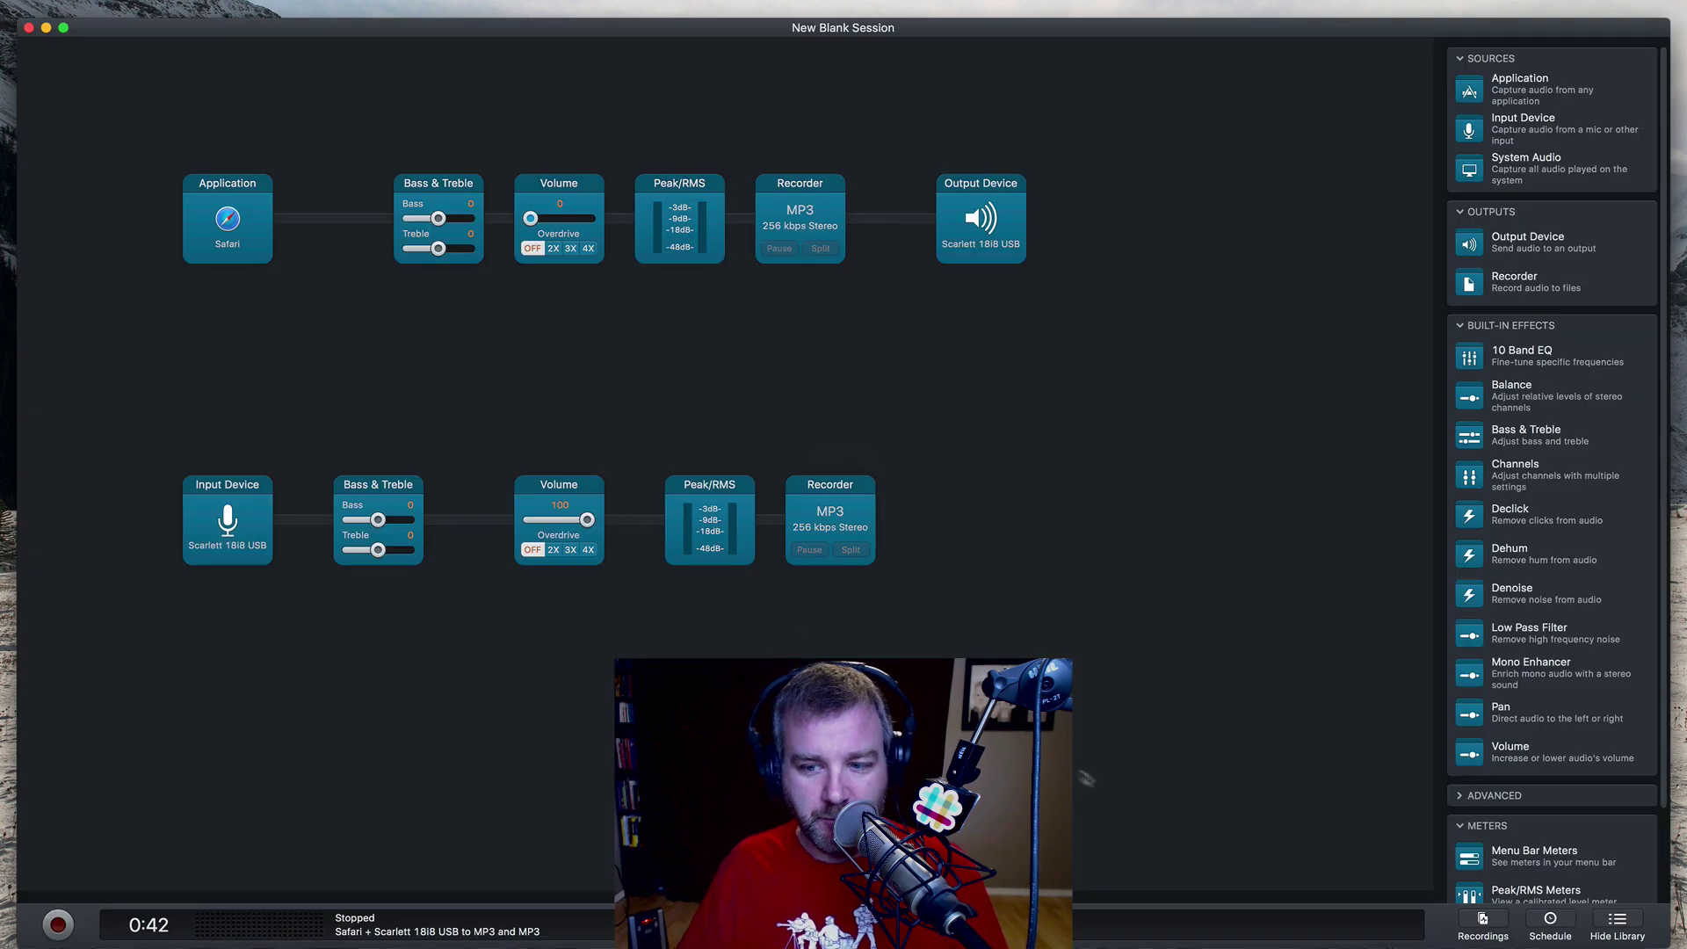
left_click(1482, 920)
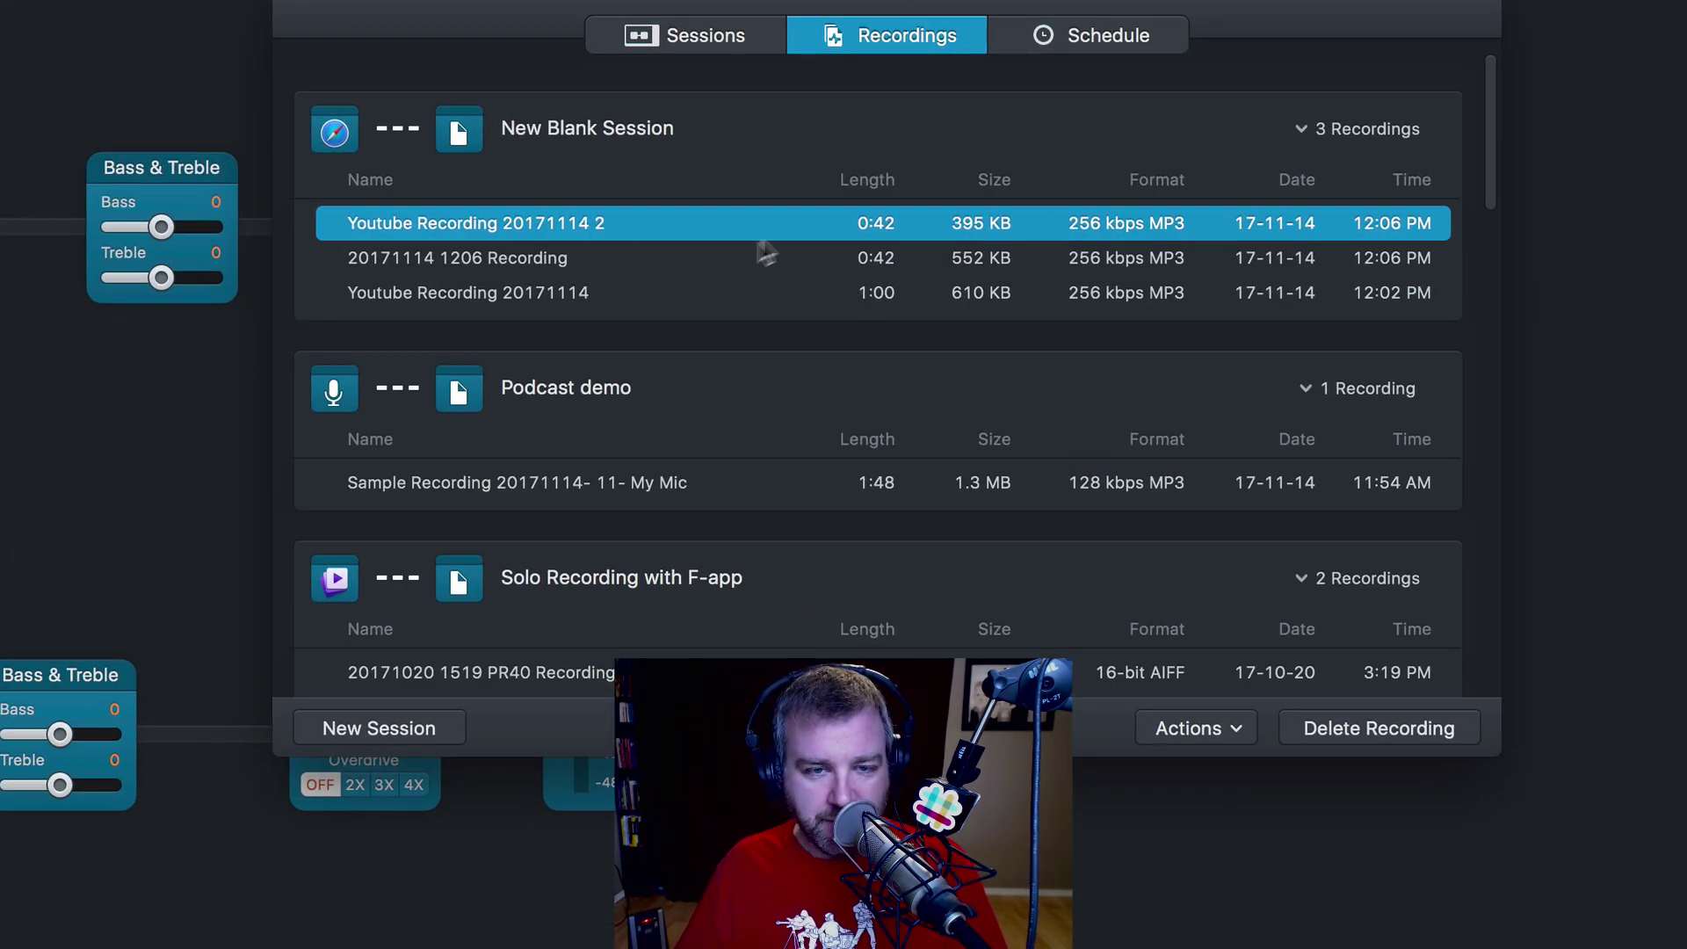
left_click(573, 260)
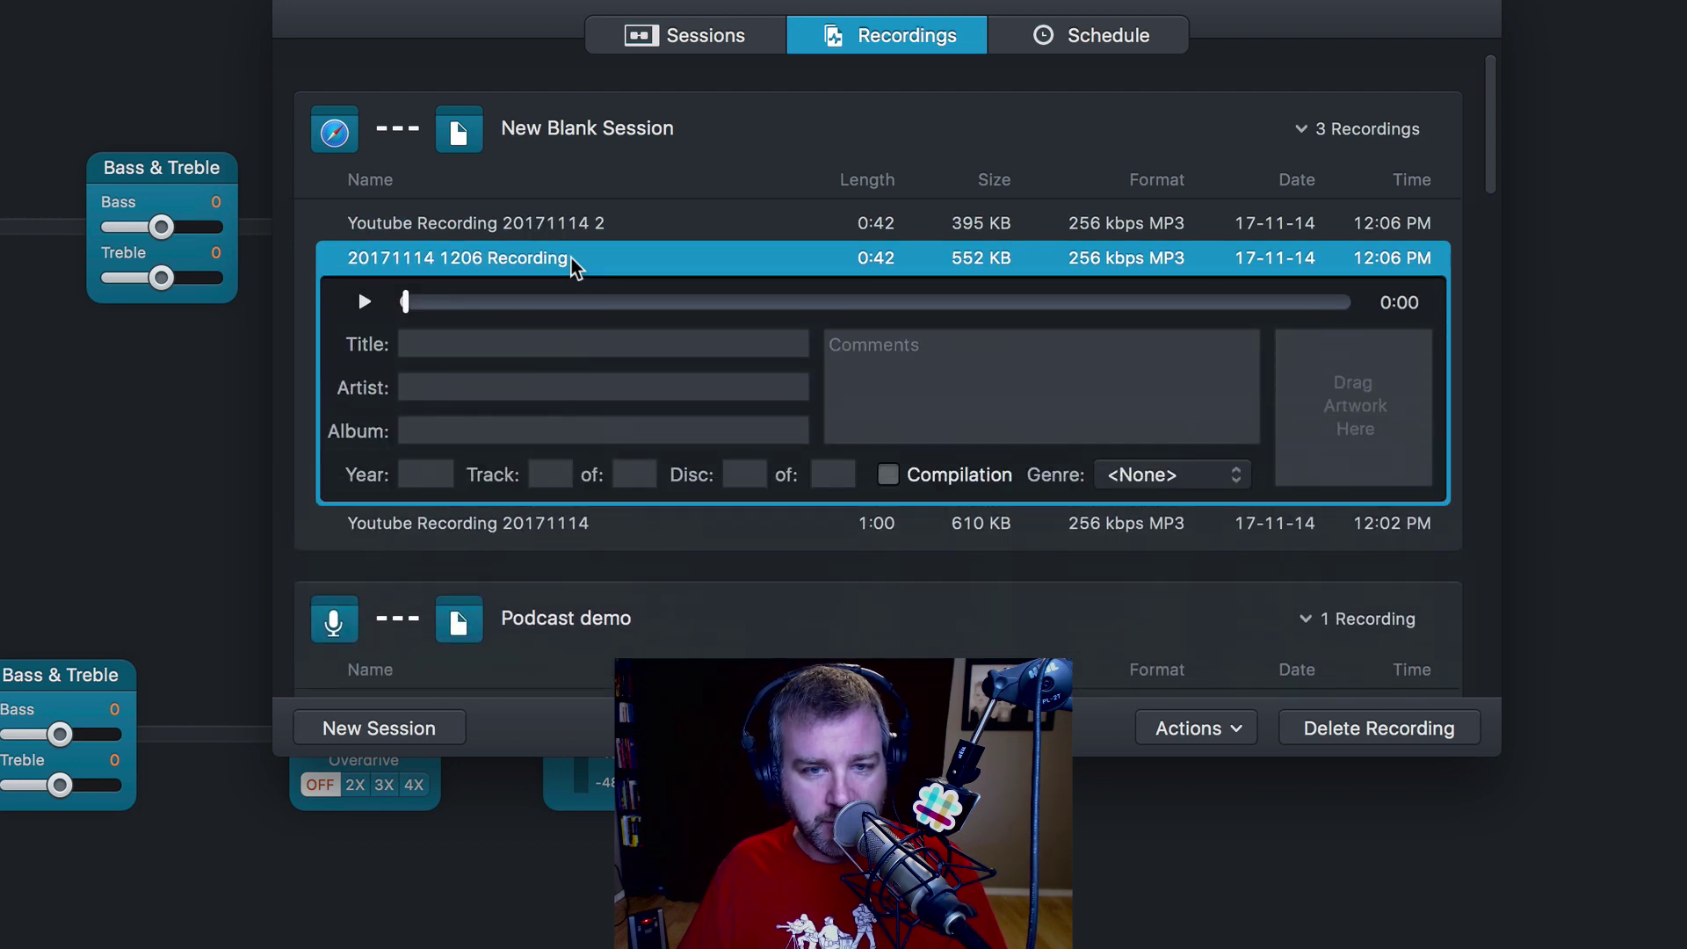
left_click(366, 302)
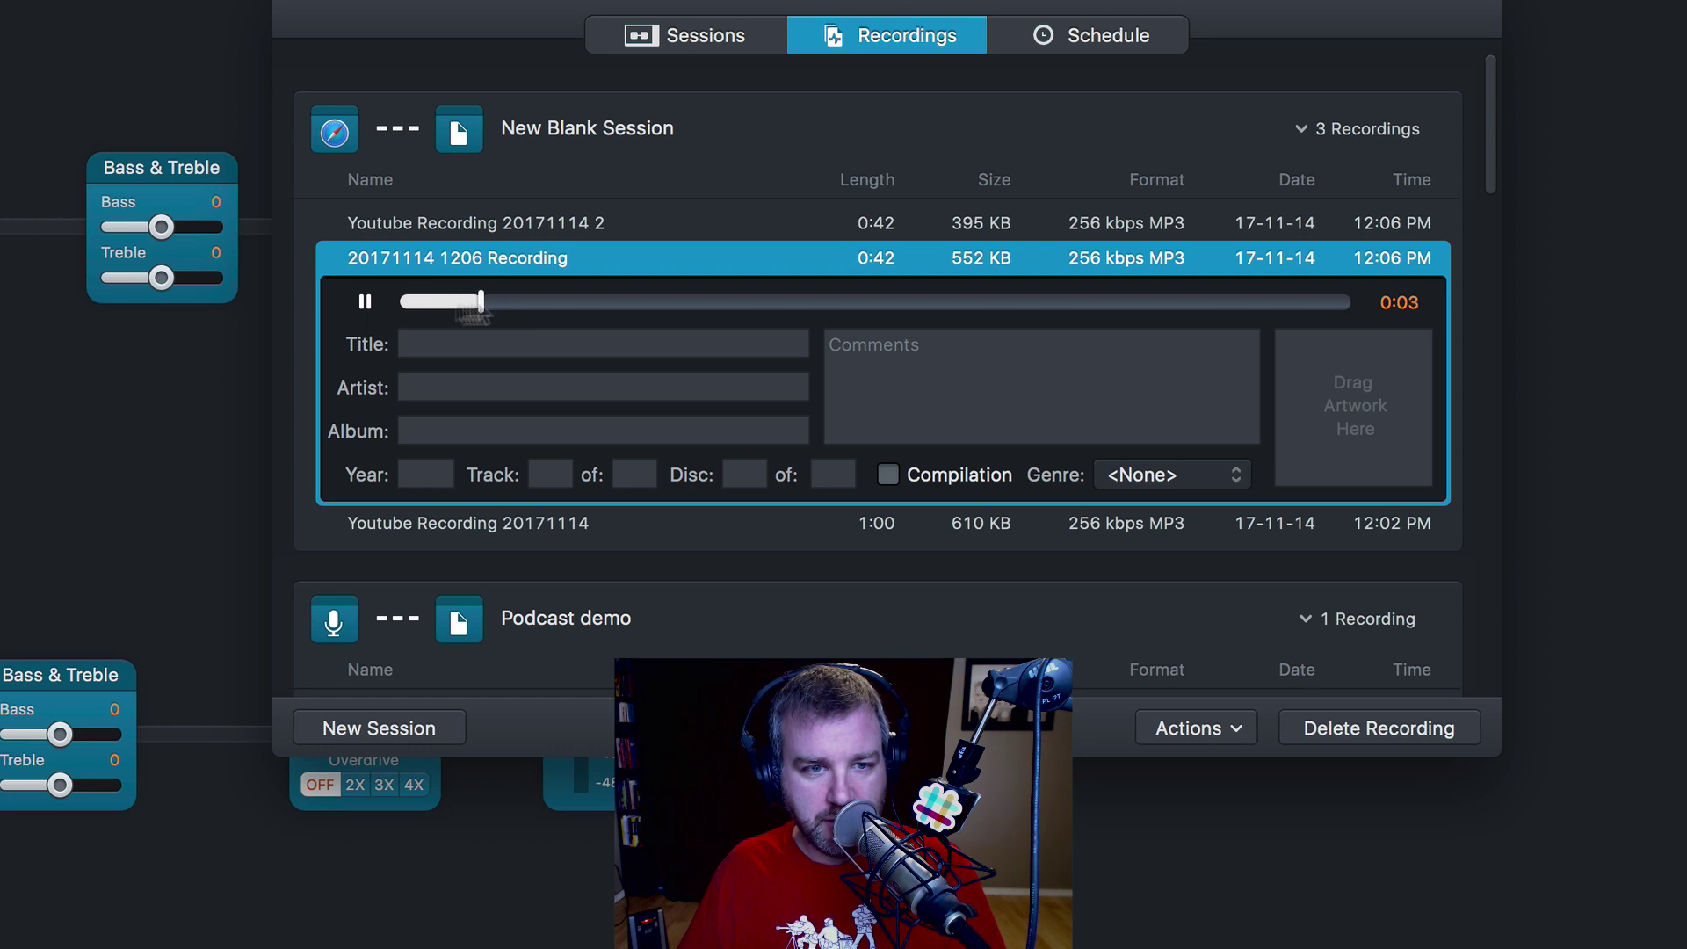
left_click(365, 300)
Play "Youtube Recording 20171114 2", skipping ahead to sample the Safari audio, and close the recordings window.
left_click(479, 227)
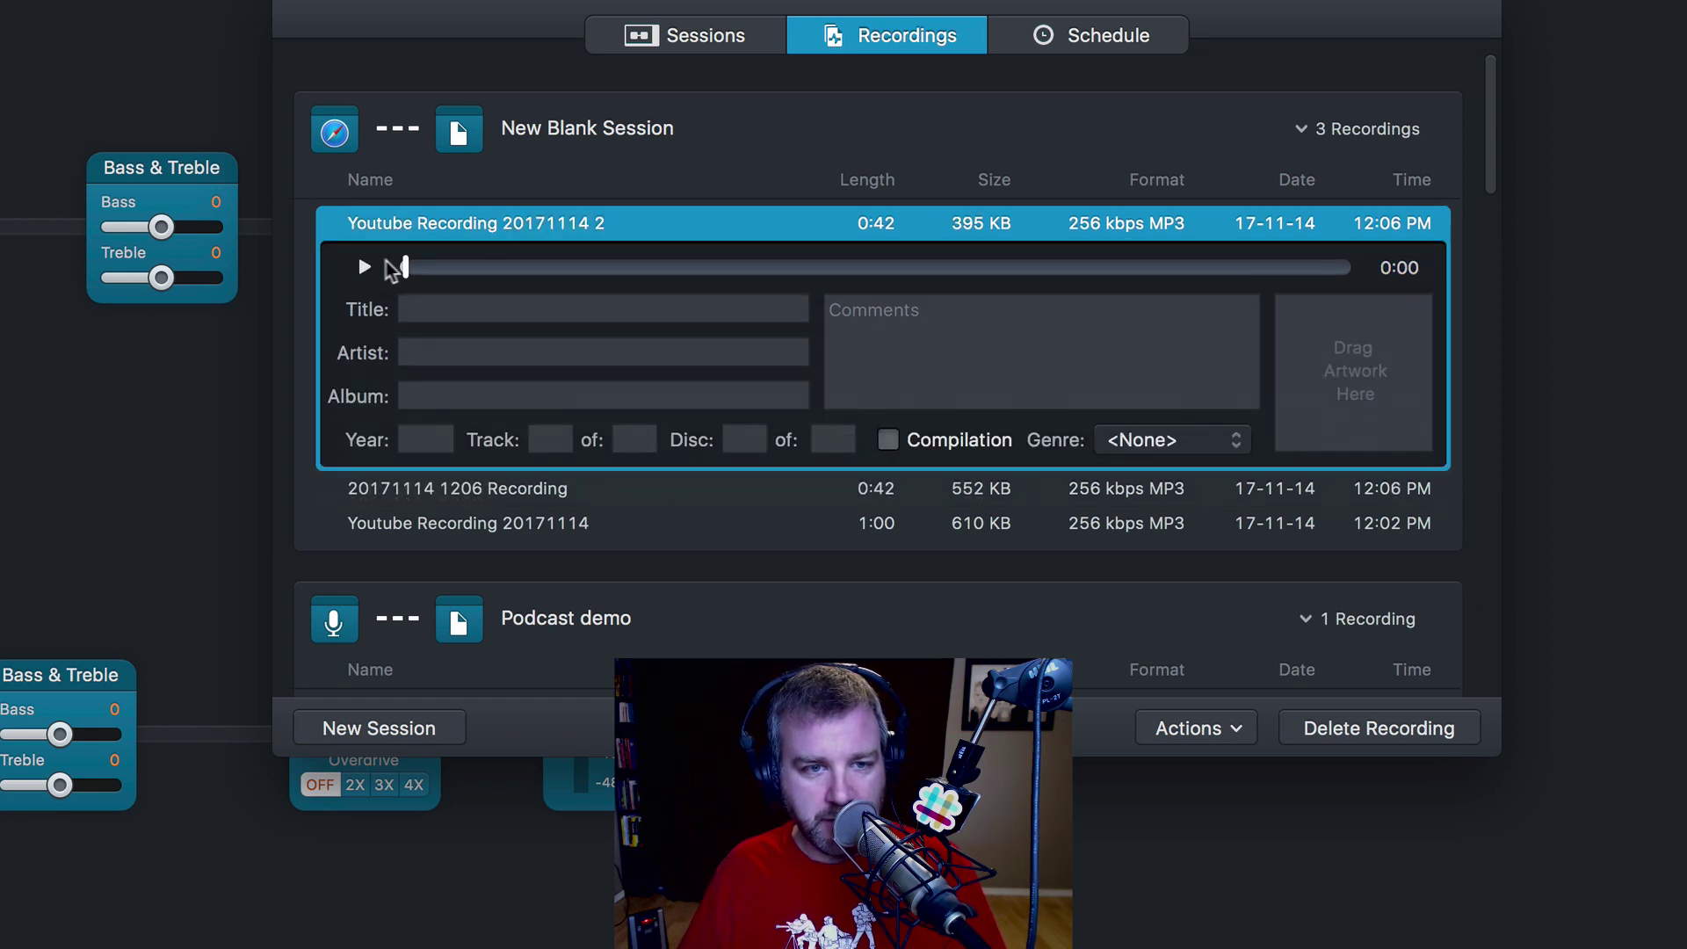
left_click(364, 267)
left_click(516, 268)
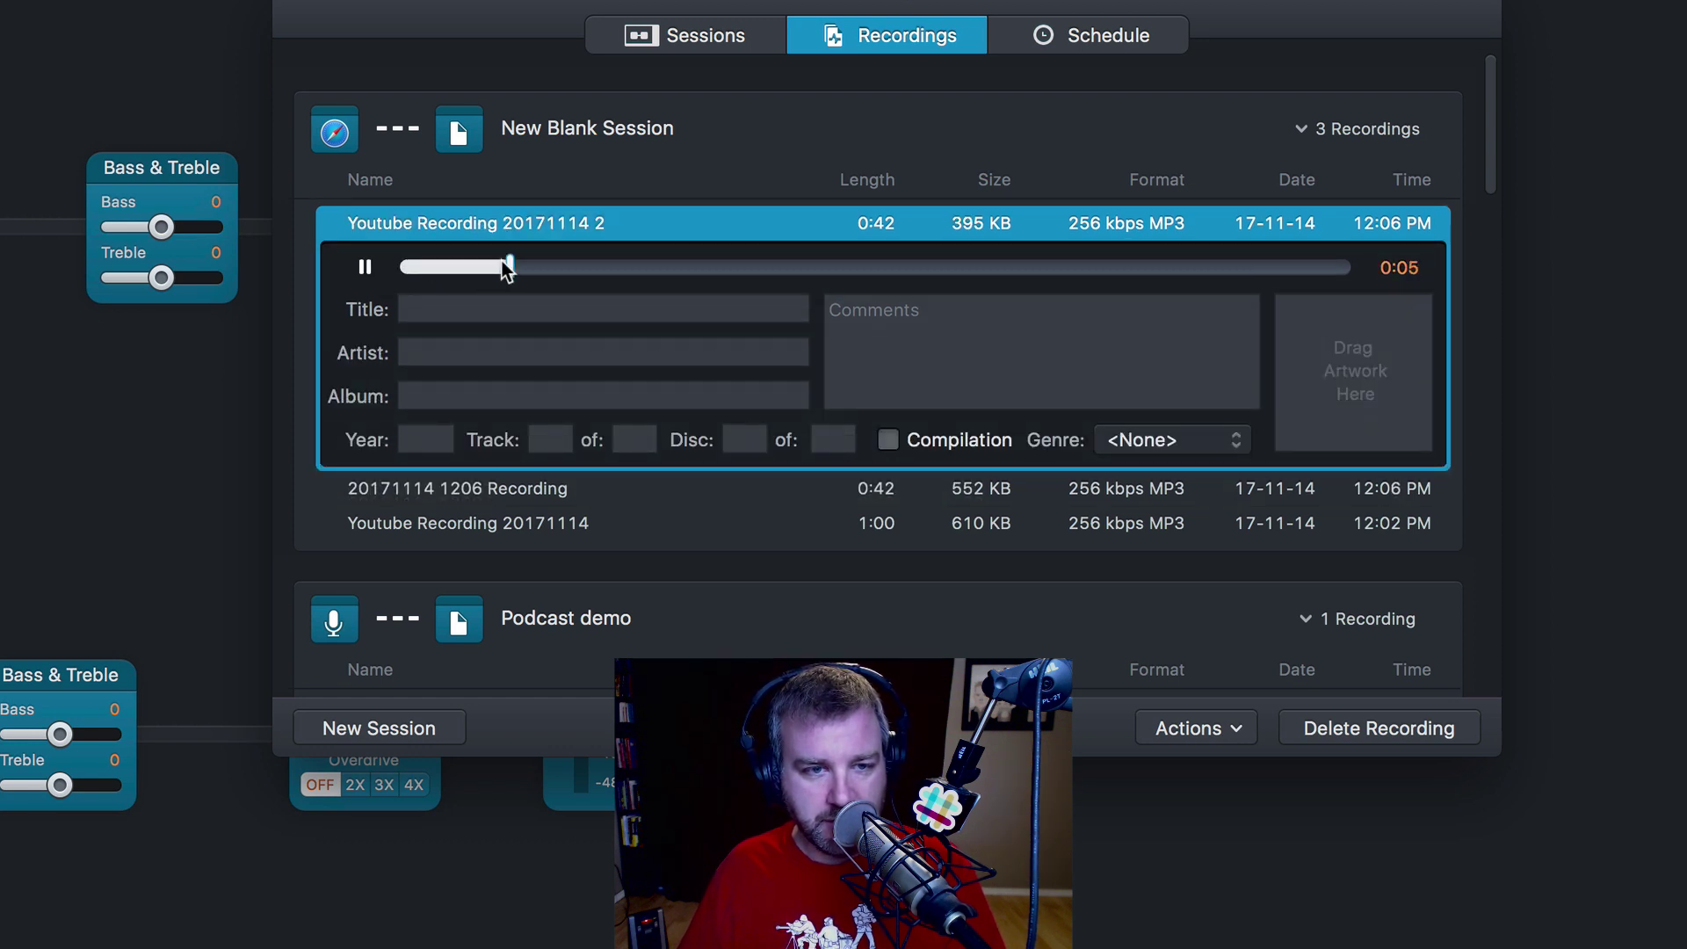
left_click(624, 268)
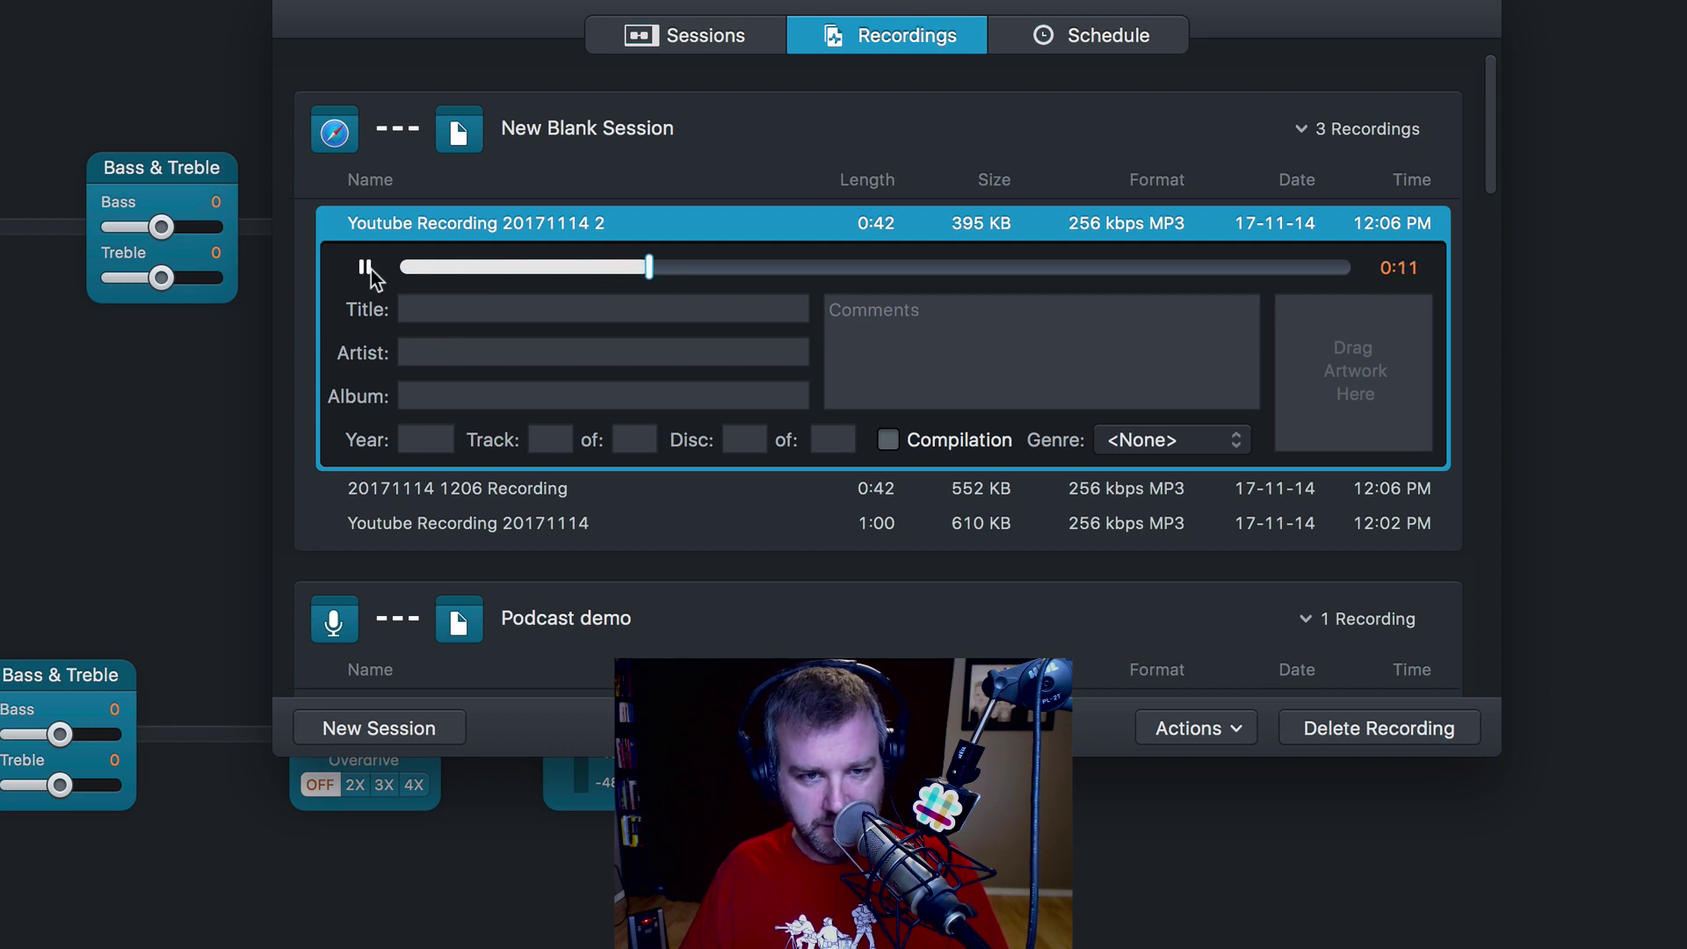
left_click(479, 226)
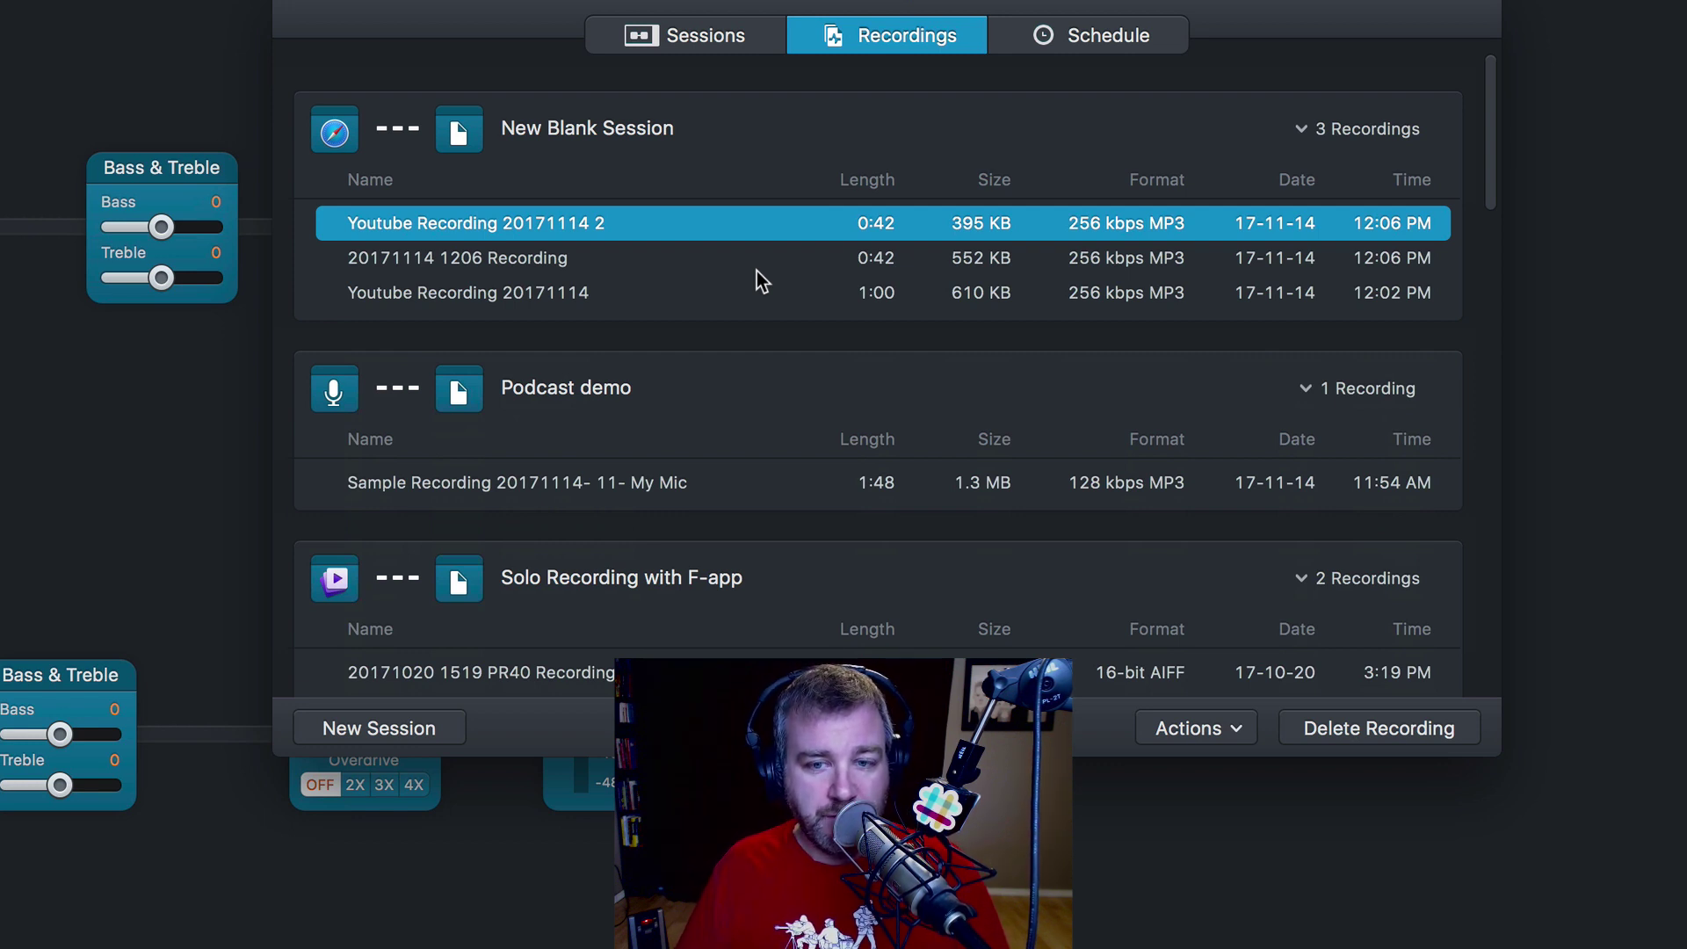
left_click(294, 9)
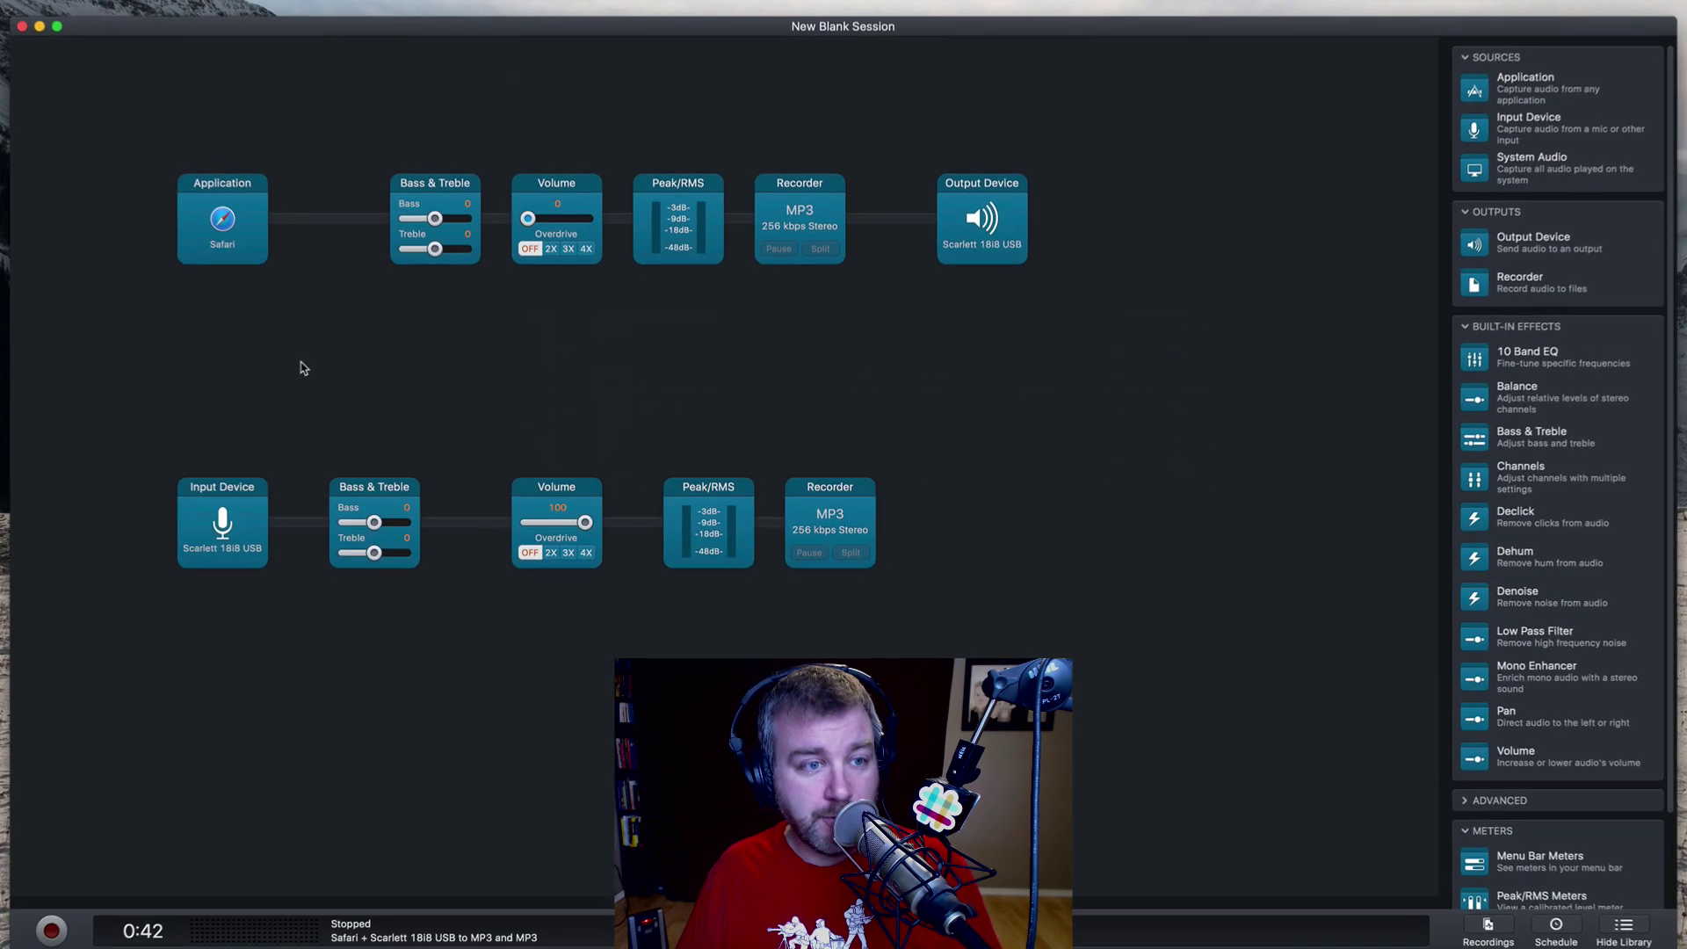
Review the device and channel settings of the microphone chain's Input Device and close them.
left_click(241, 559)
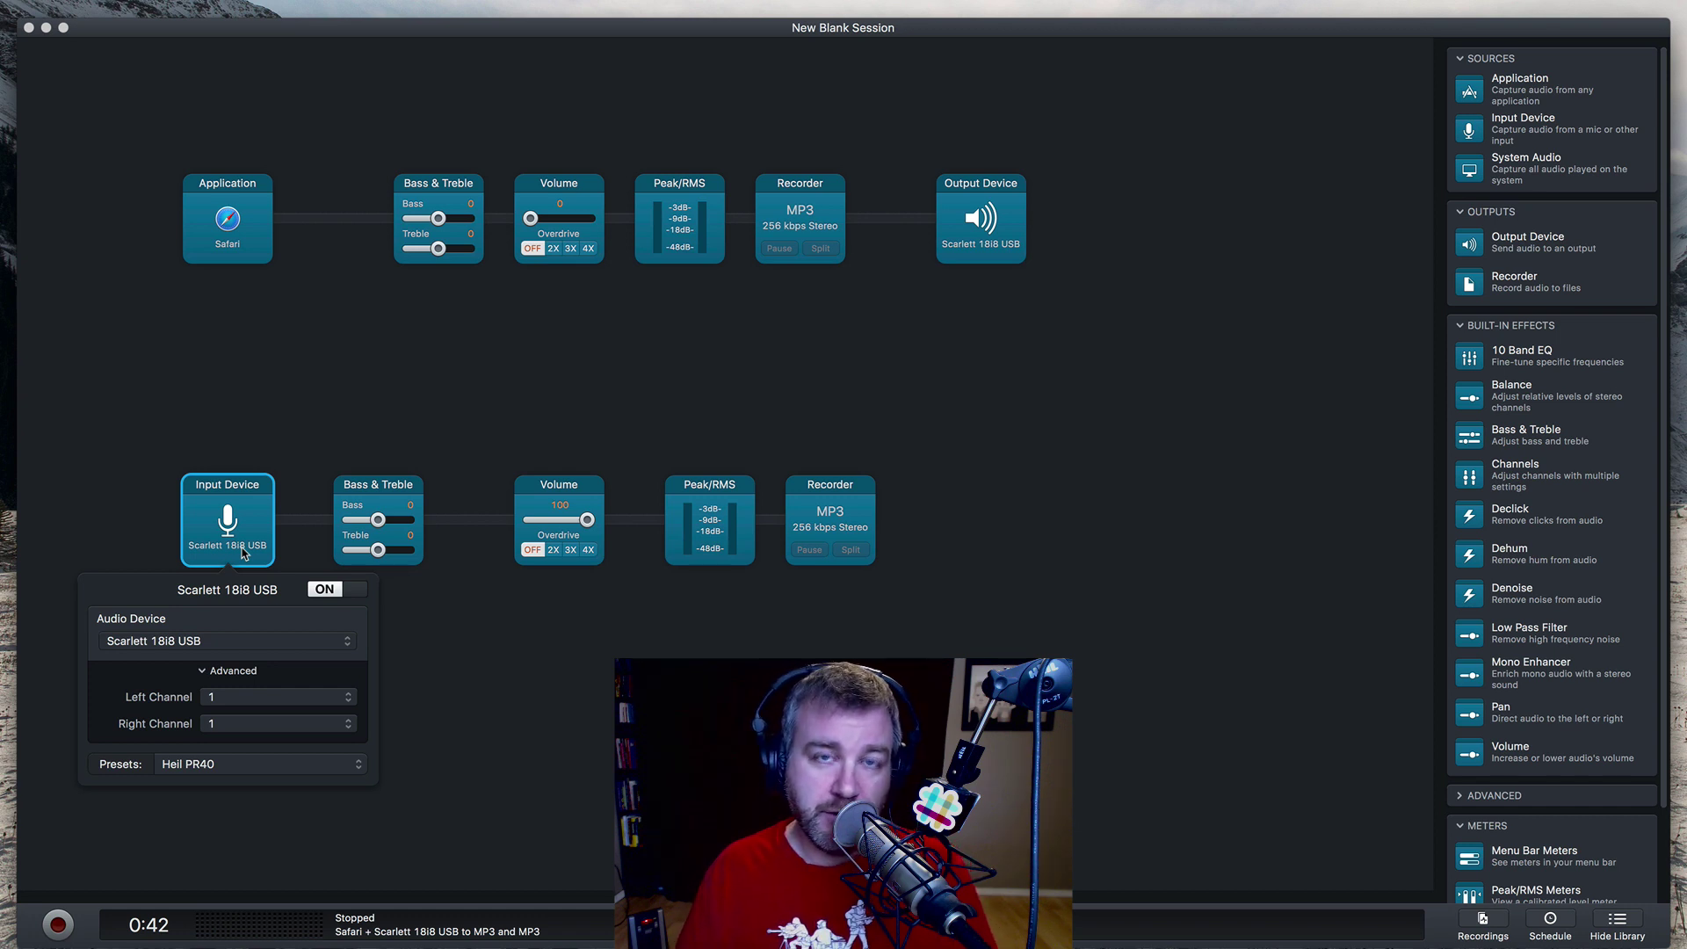
left_click(948, 346)
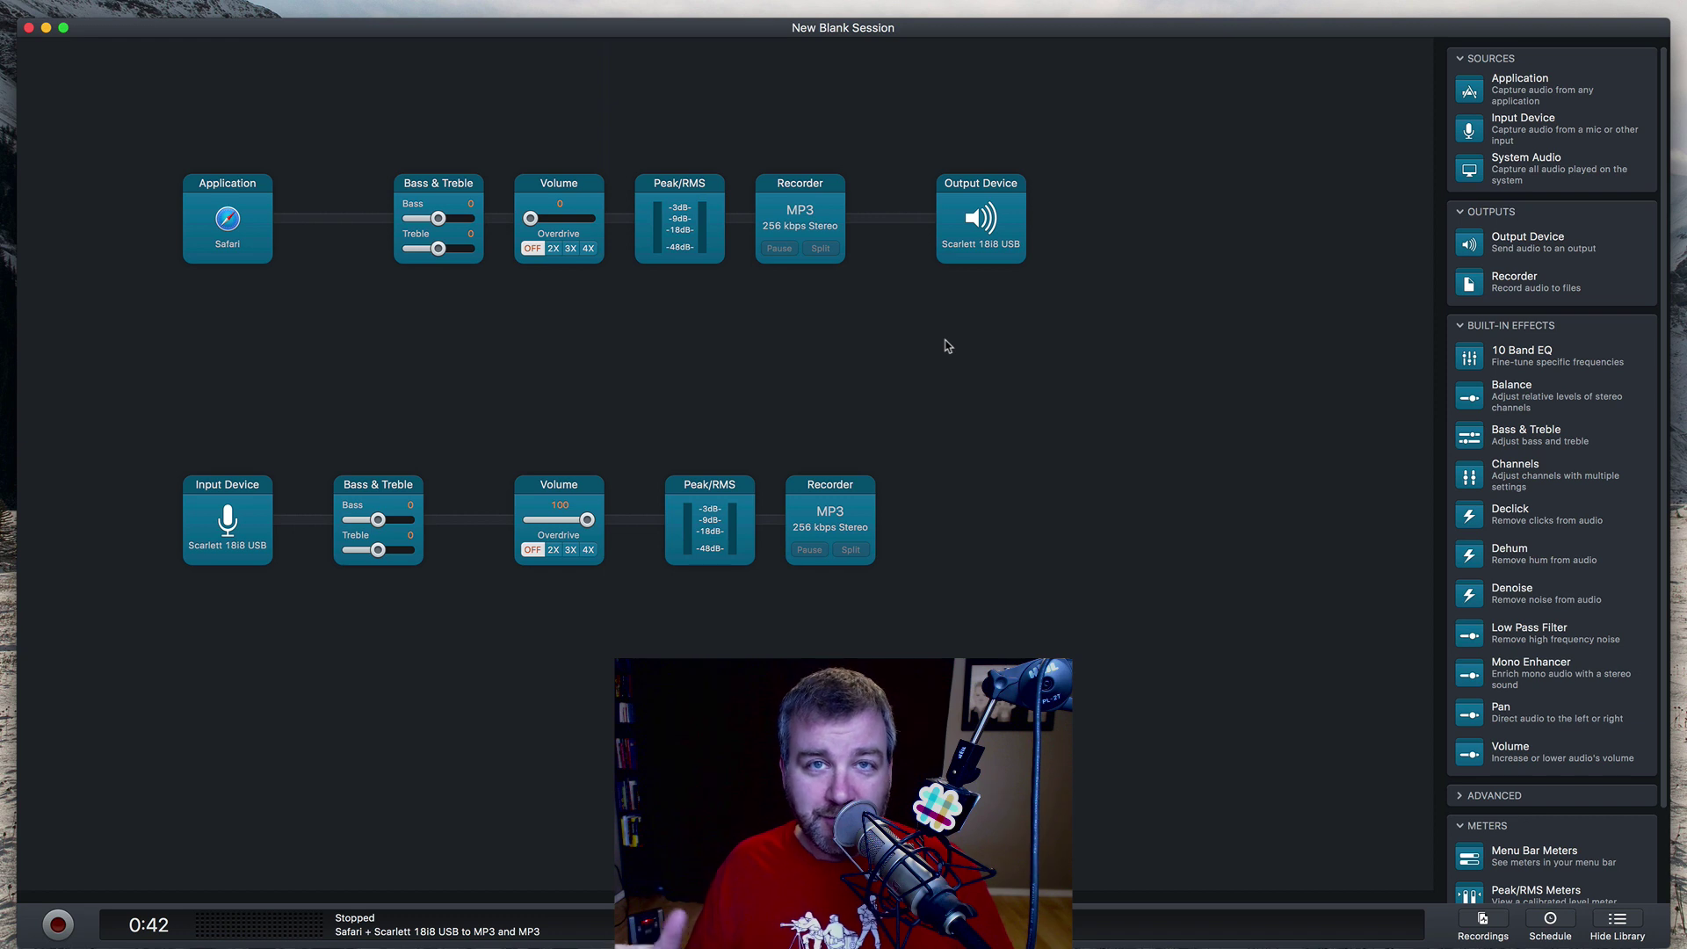